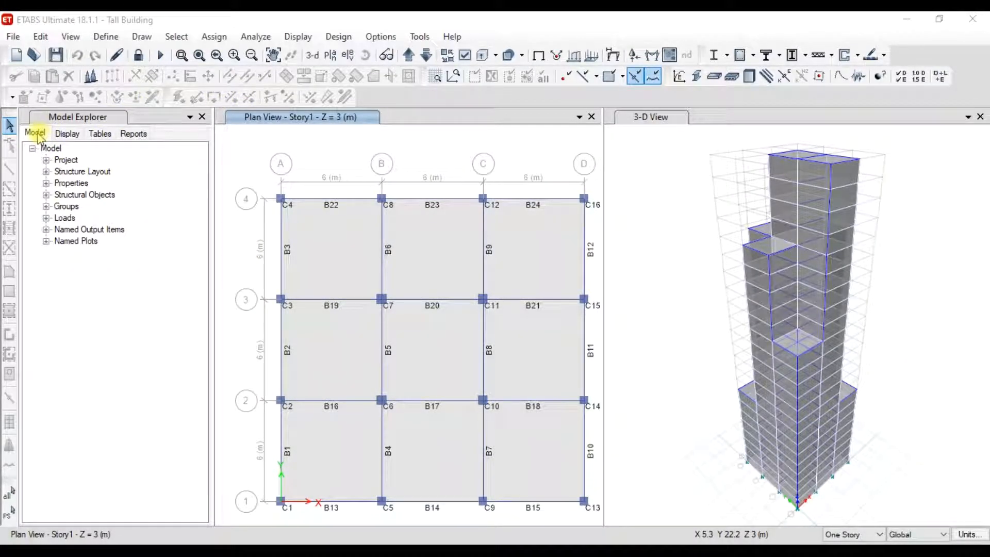
# - Expand Structural Objects > Story1 > Columns in the model tree to list columns C1–C16
pyautogui.click(46, 196)
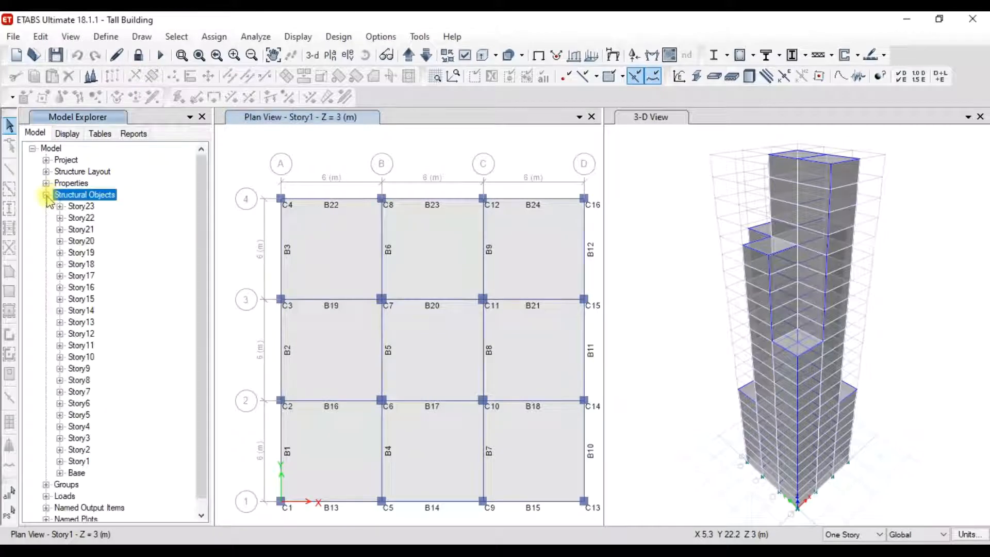
pyautogui.scroll(-1, 88, 231)
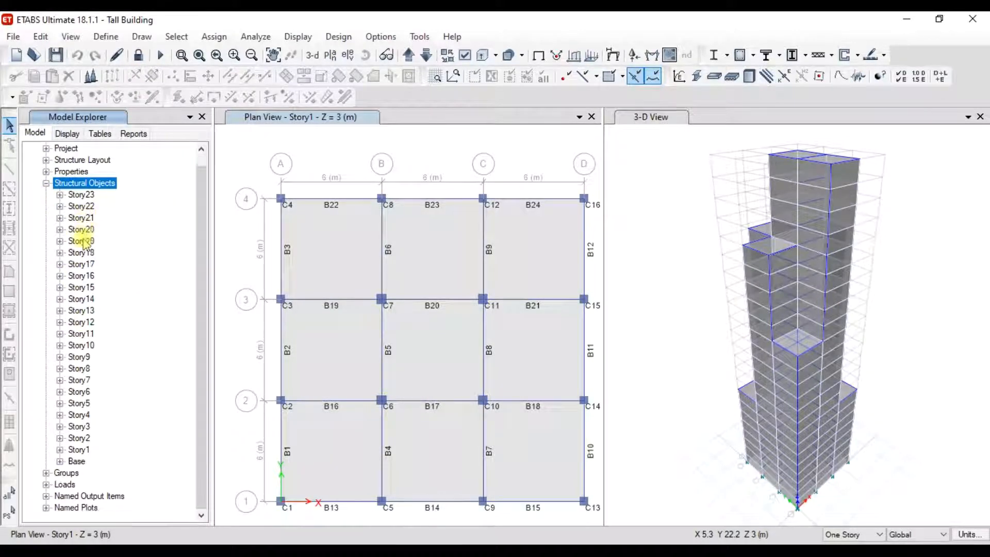
pyautogui.click(76, 449)
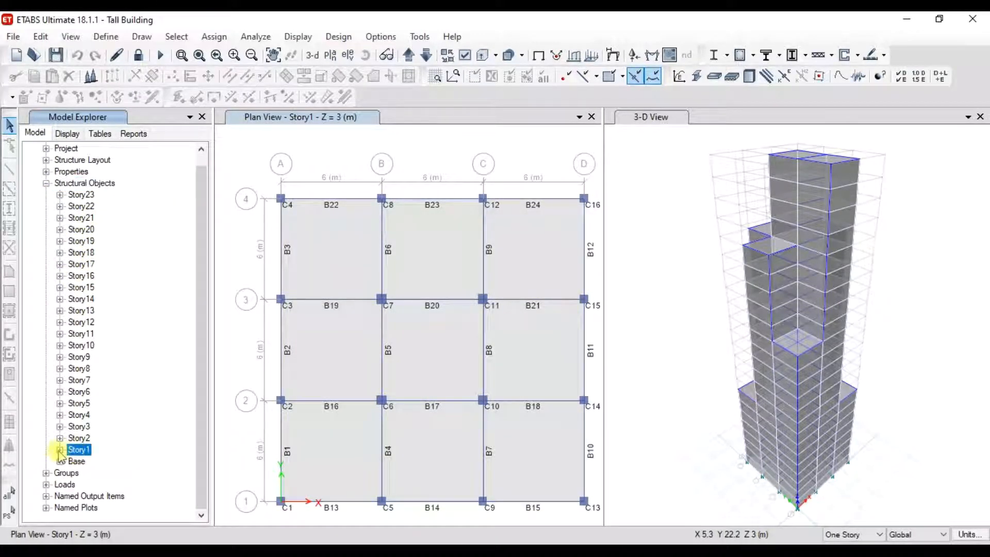
pyautogui.click(60, 450)
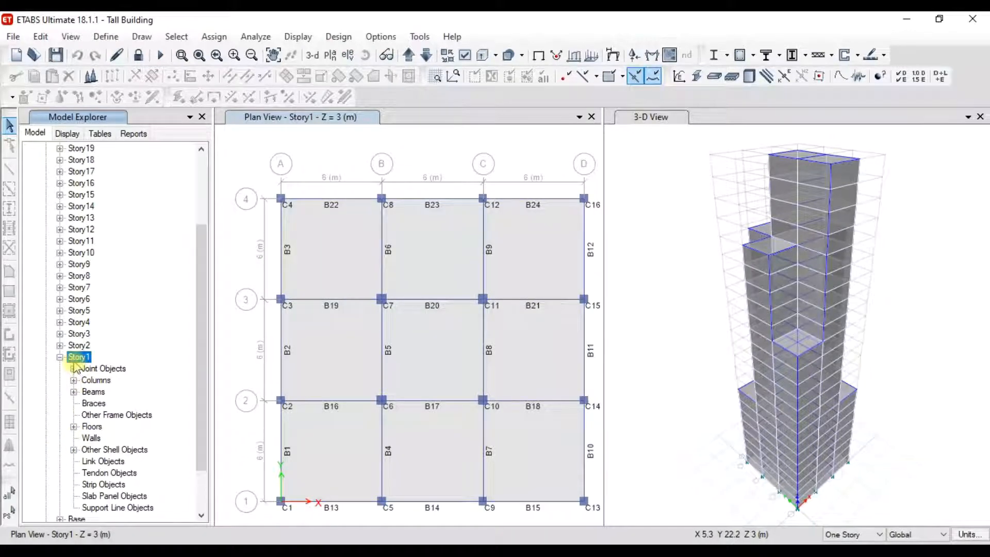
pyautogui.click(74, 381)
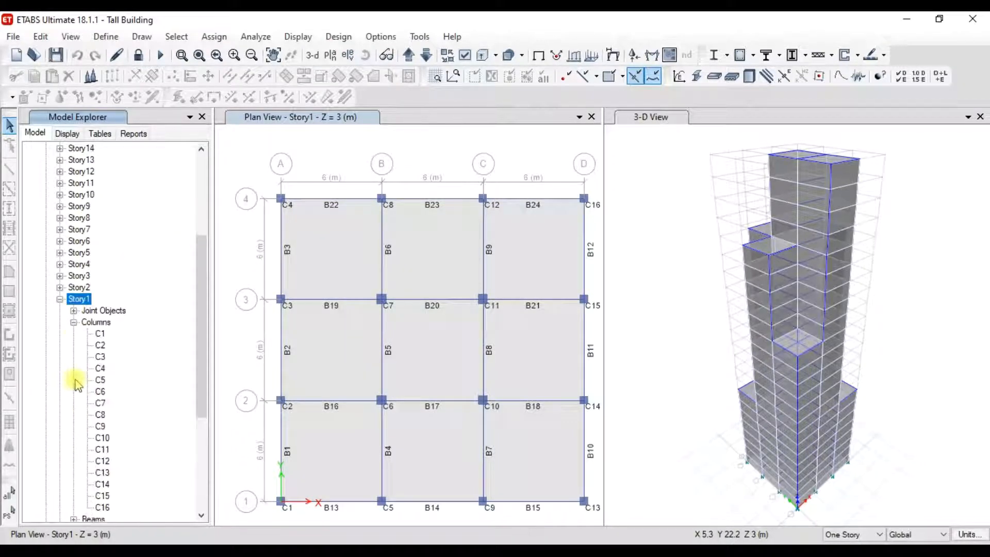
# - Review the Column Information for C1 and C6 (C 600X600), closing each without changes
pyautogui.click(99, 336)
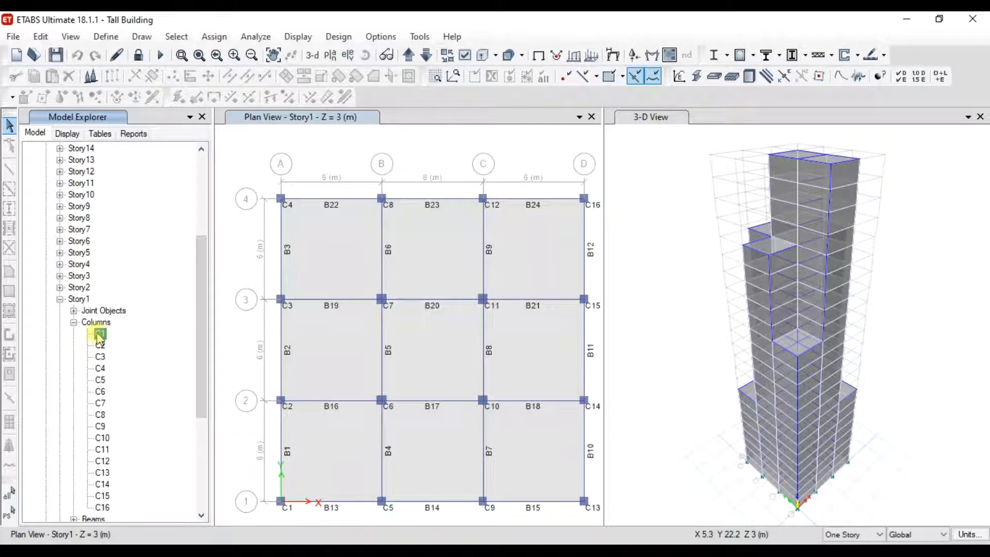
pyautogui.rightClick(100, 337)
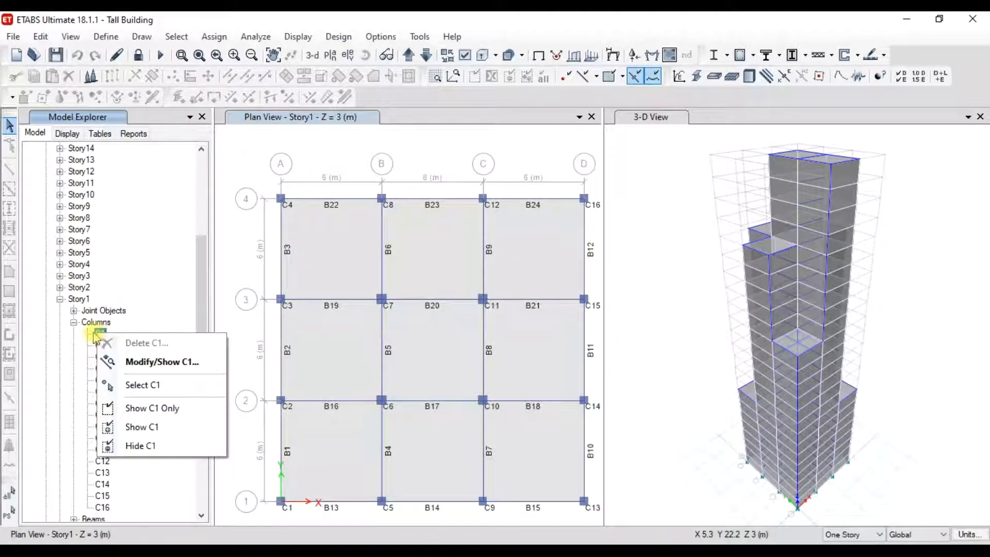
pyautogui.click(94, 333)
pyautogui.doubleClick(106, 334)
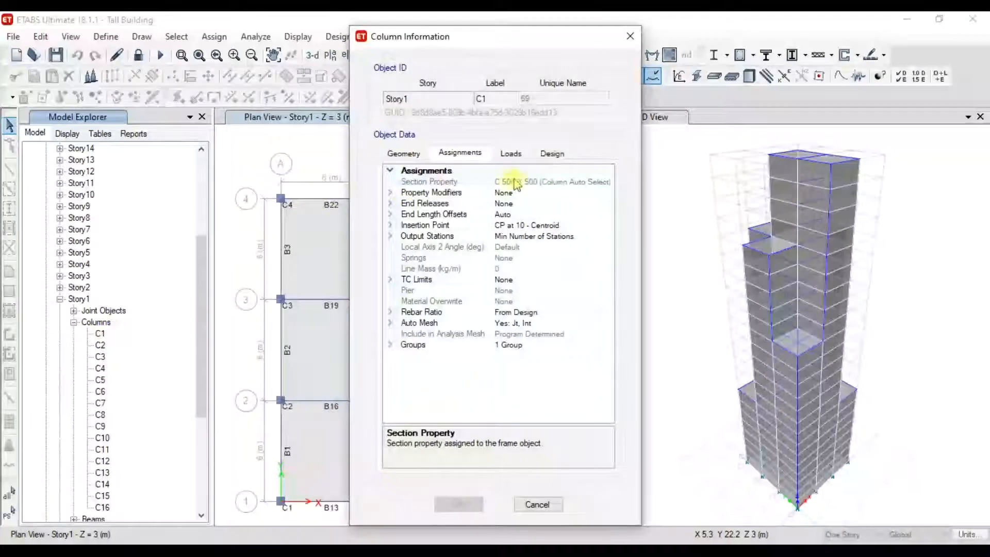
pyautogui.click(537, 505)
pyautogui.doubleClick(101, 392)
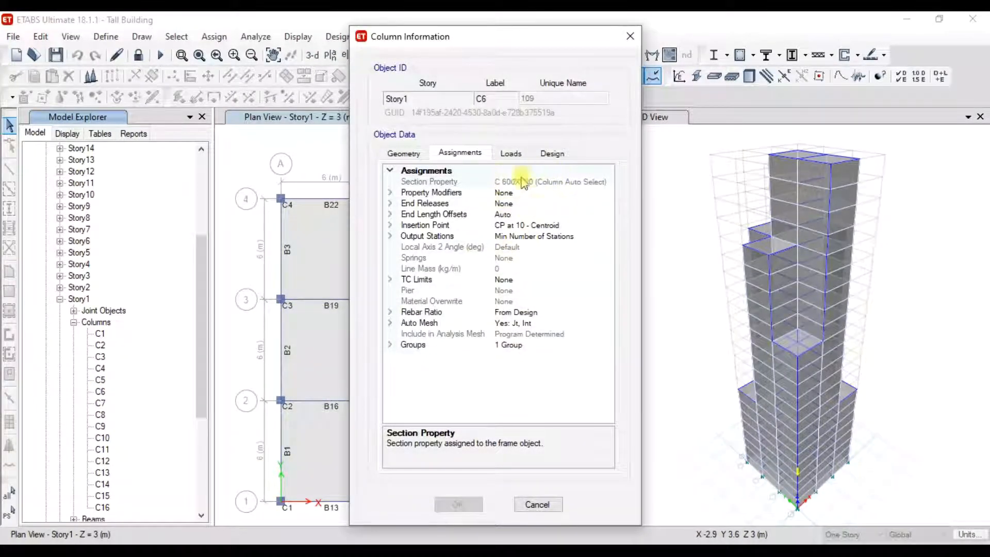
pyautogui.click(537, 505)
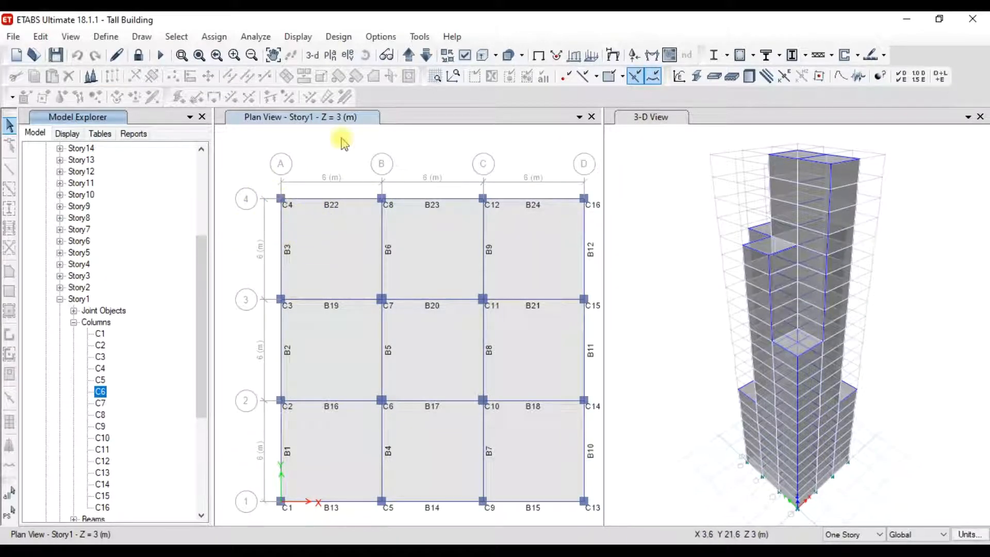
pyautogui.click(466, 56)
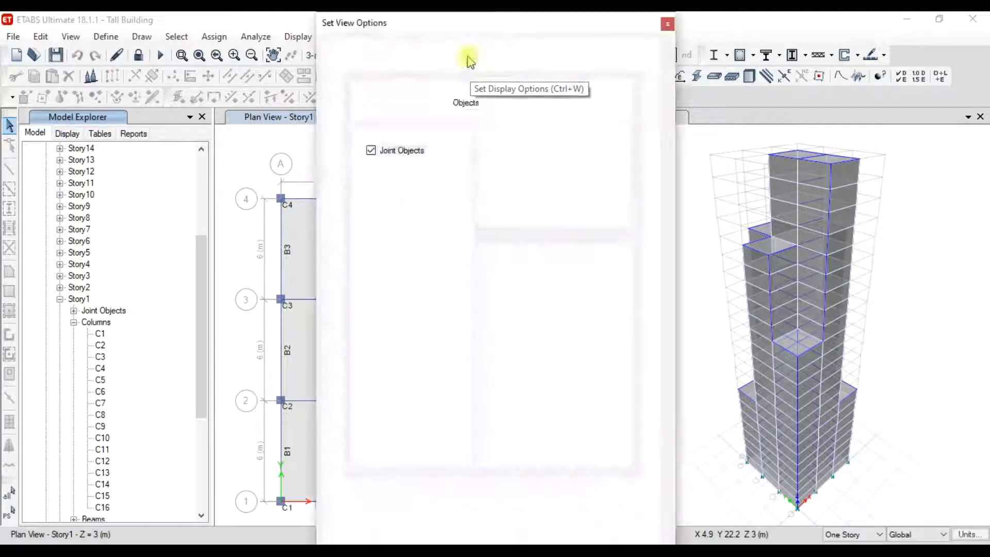
pyautogui.click(412, 65)
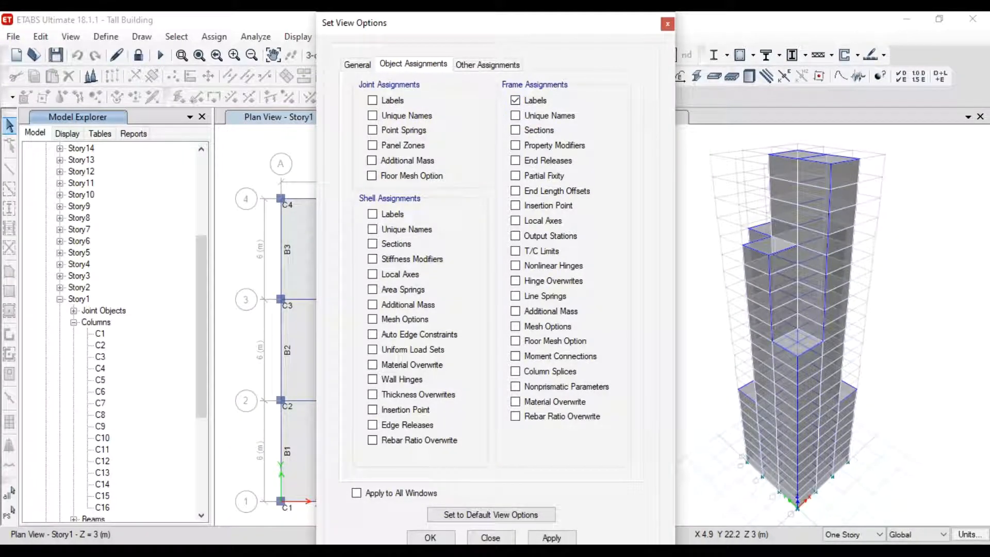
pyautogui.click(430, 538)
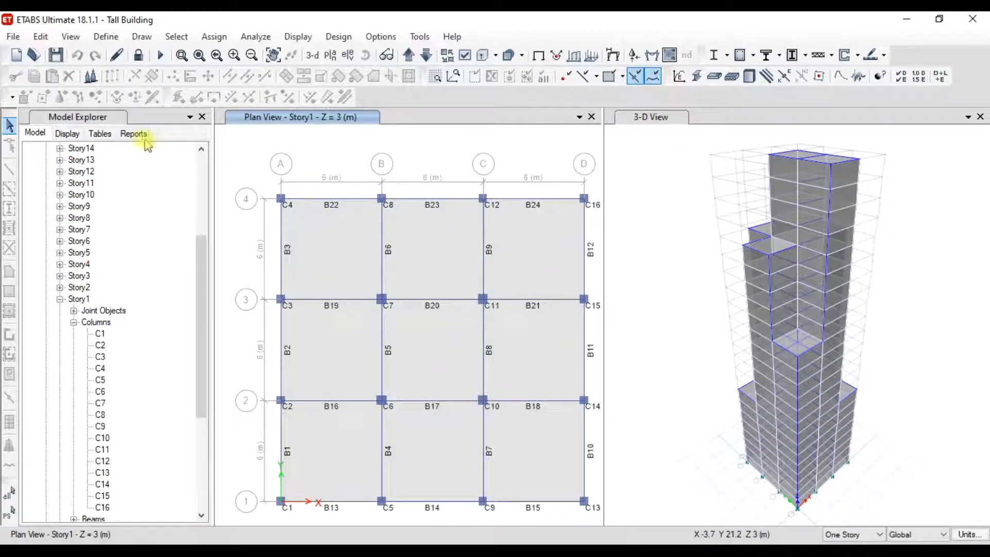
# - In the Tables tree, expand Analysis Results > Element Output > Frame Output and show Element Forces - Columns
pyautogui.click(100, 134)
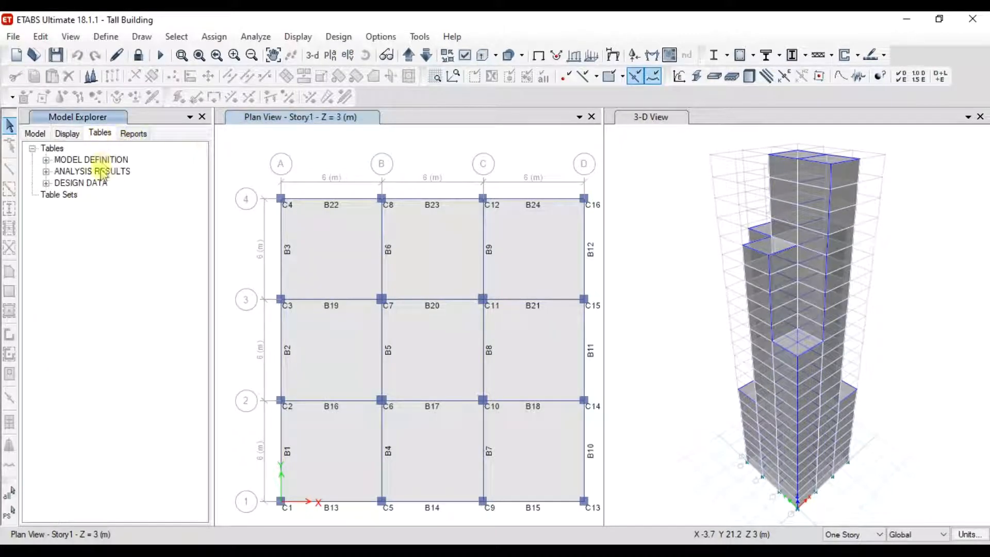
pyautogui.click(46, 172)
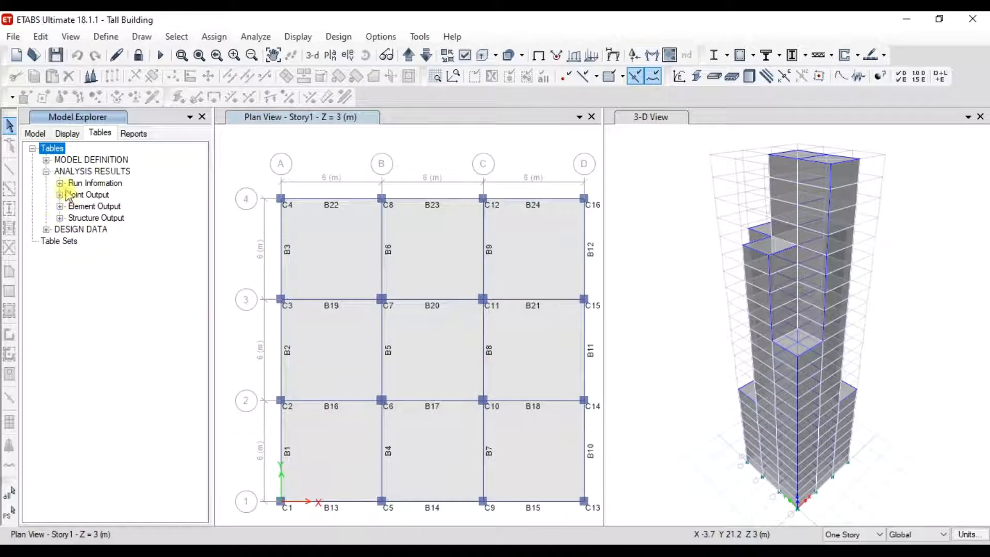
pyautogui.click(60, 206)
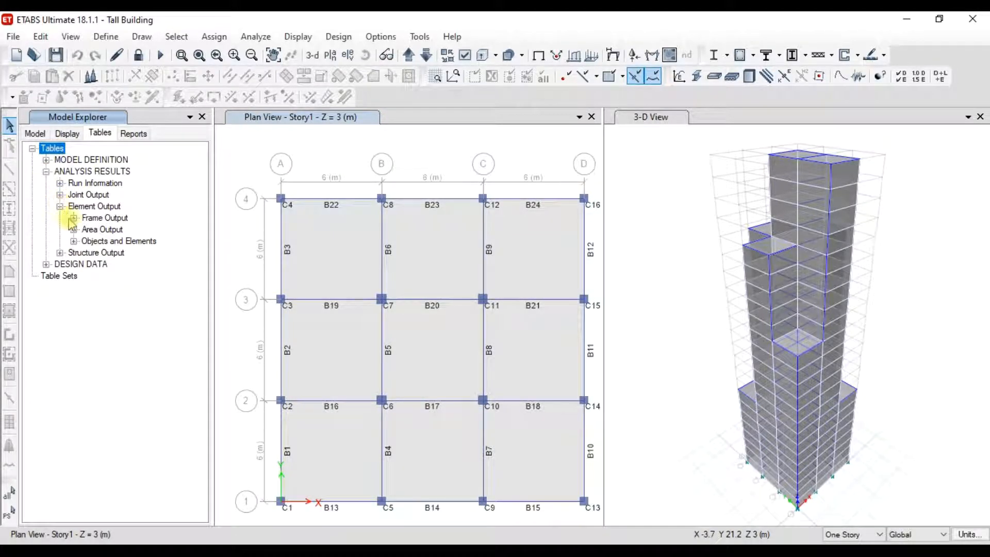
pyautogui.click(75, 219)
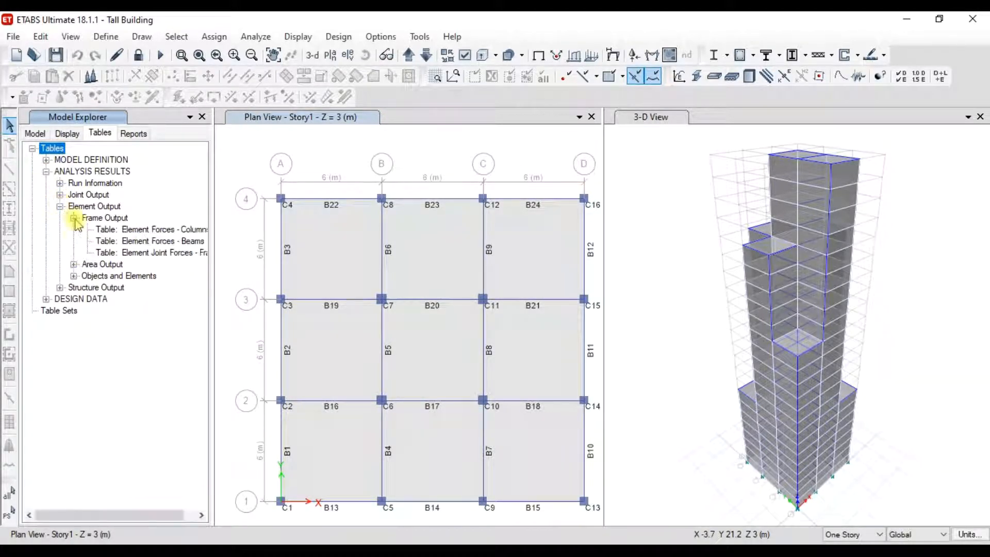
pyautogui.click(147, 231)
pyautogui.rightClick(147, 232)
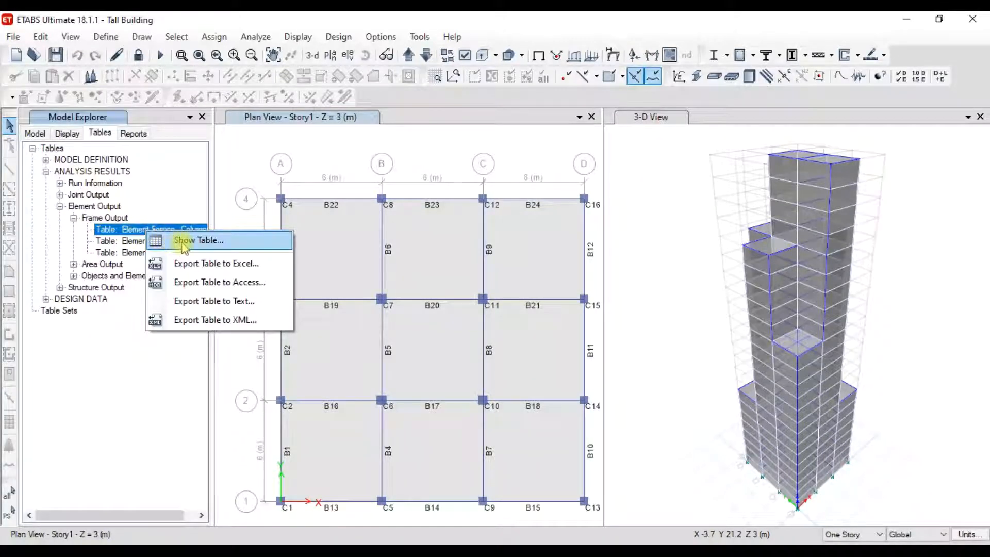
pyautogui.click(183, 241)
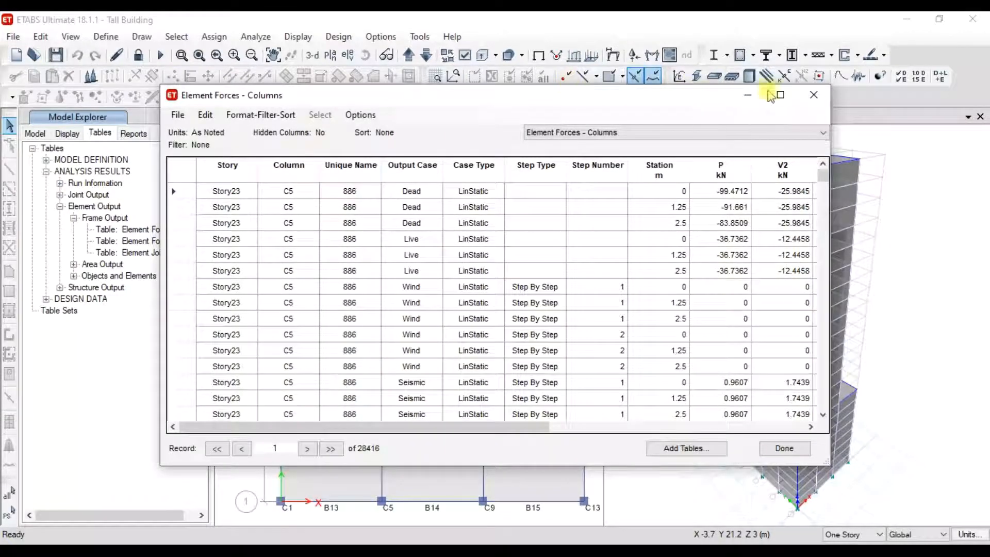
# - Maximize the column forces table and filter the Story column to Story1
pyautogui.click(781, 95)
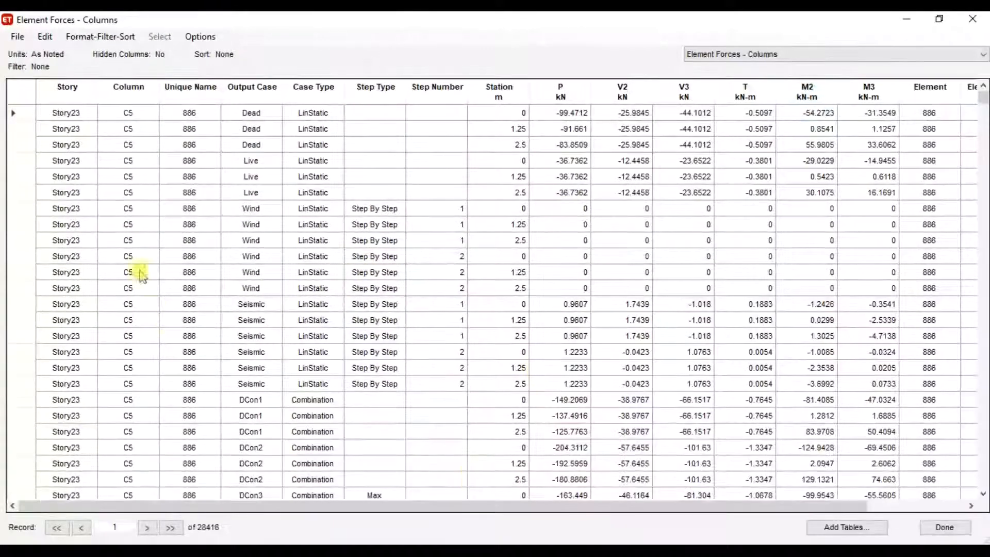
pyautogui.click(68, 91)
pyautogui.rightClick(67, 97)
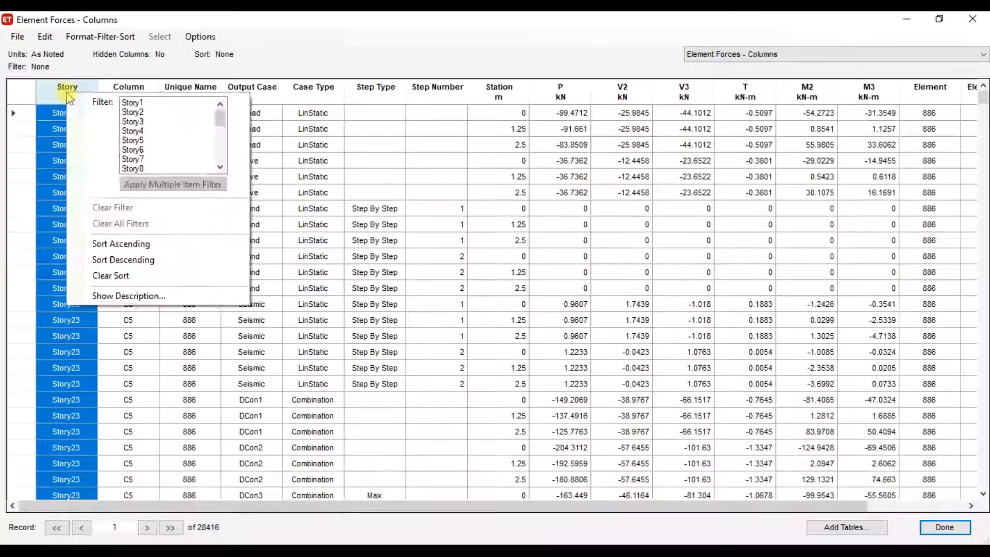
pyautogui.click(142, 103)
pyautogui.click(313, 177)
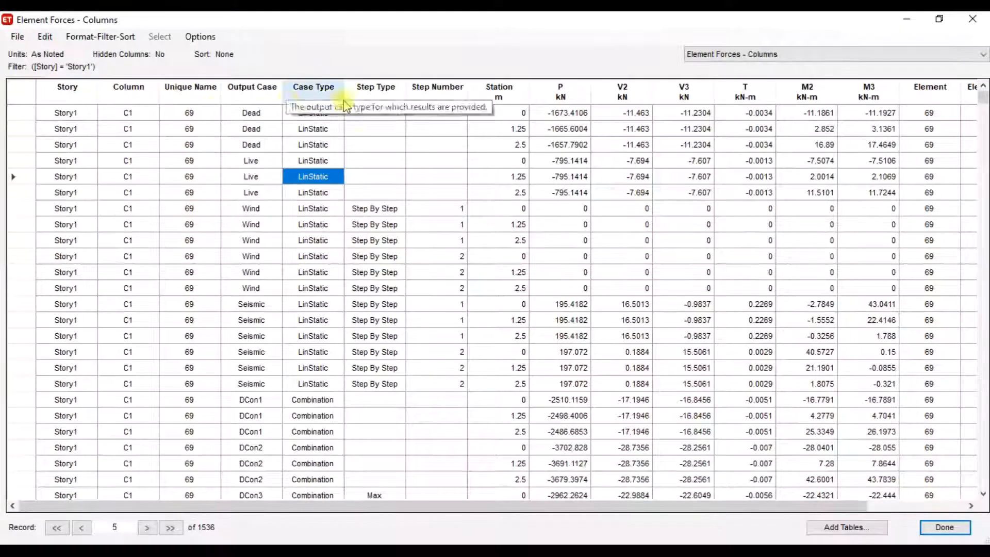
# - Filter the Output Case column to the Dead load case
pyautogui.click(258, 92)
pyautogui.rightClick(253, 92)
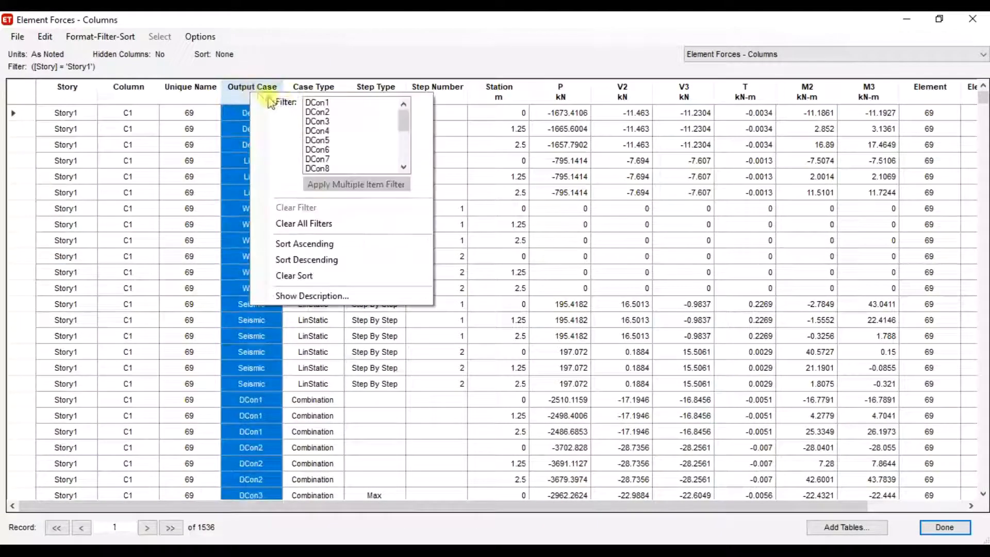
pyautogui.click(405, 156)
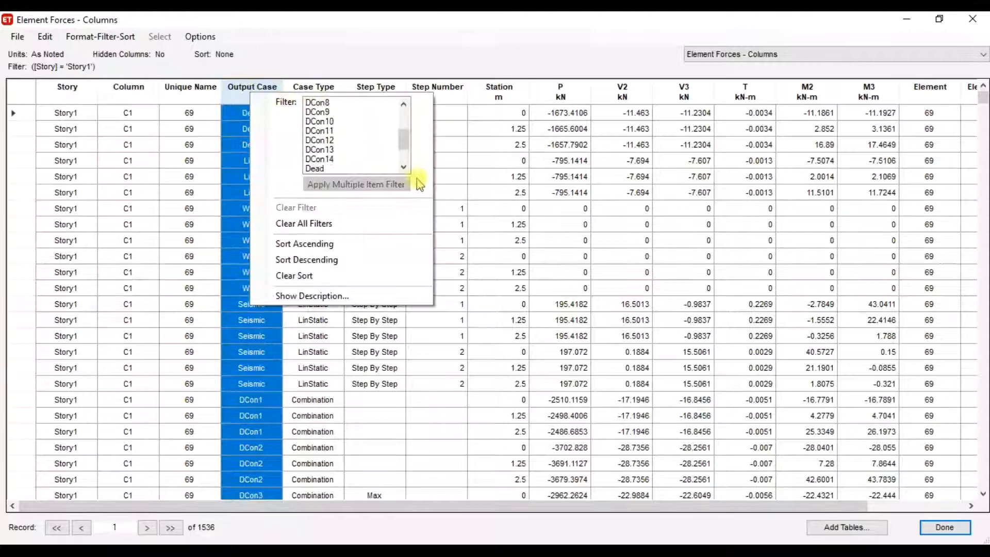
pyautogui.click(328, 169)
pyautogui.click(472, 177)
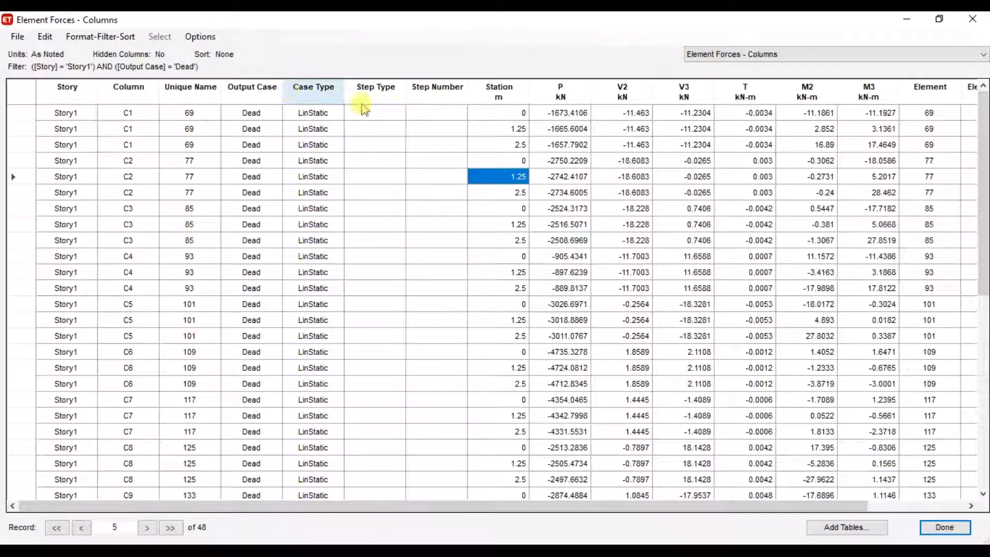
# - Narrow the Step Type and Step Number columns and sort rows by Station ascending
pyautogui.moveTo(406, 91); pyautogui.dragTo(362, 92)
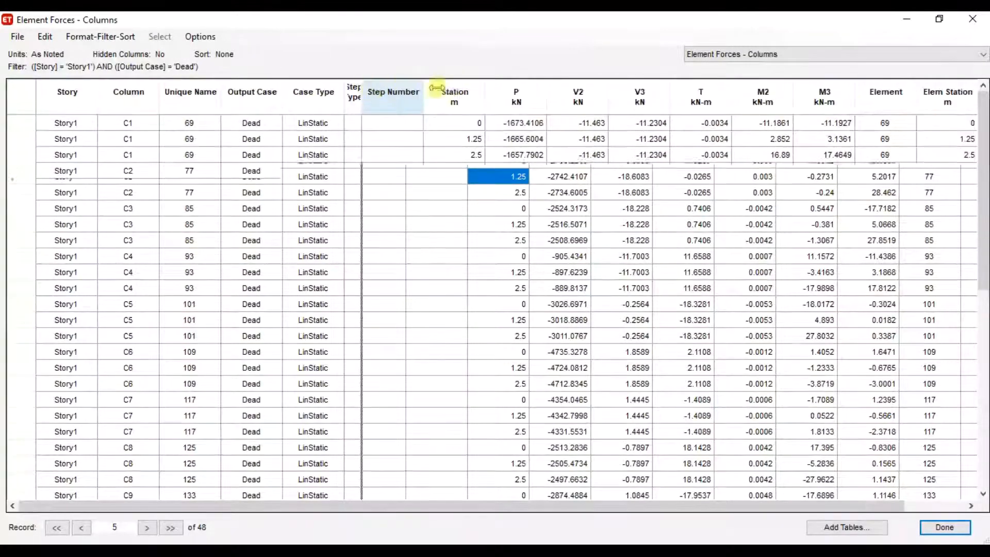
pyautogui.moveTo(426, 90); pyautogui.dragTo(383, 90)
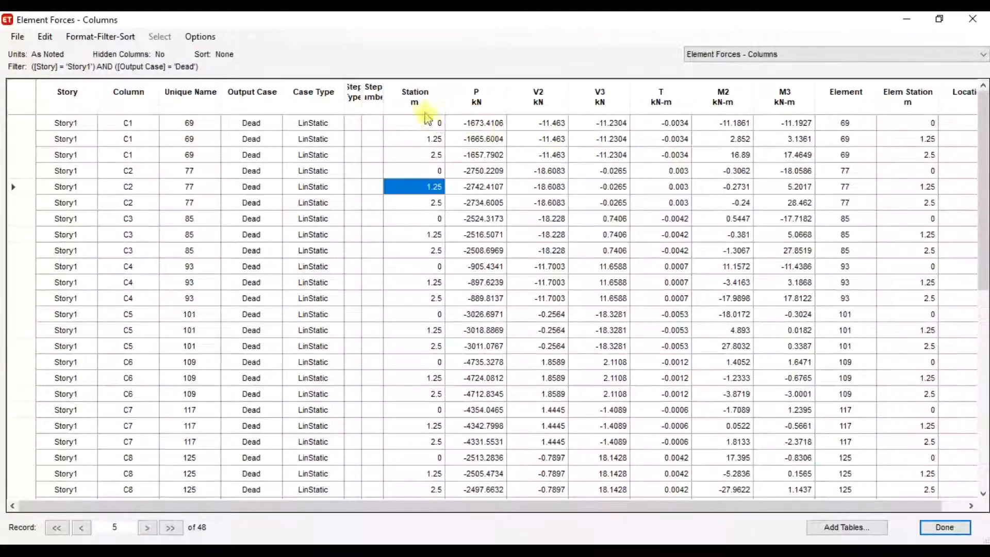
pyautogui.click(415, 98)
pyautogui.click(416, 107)
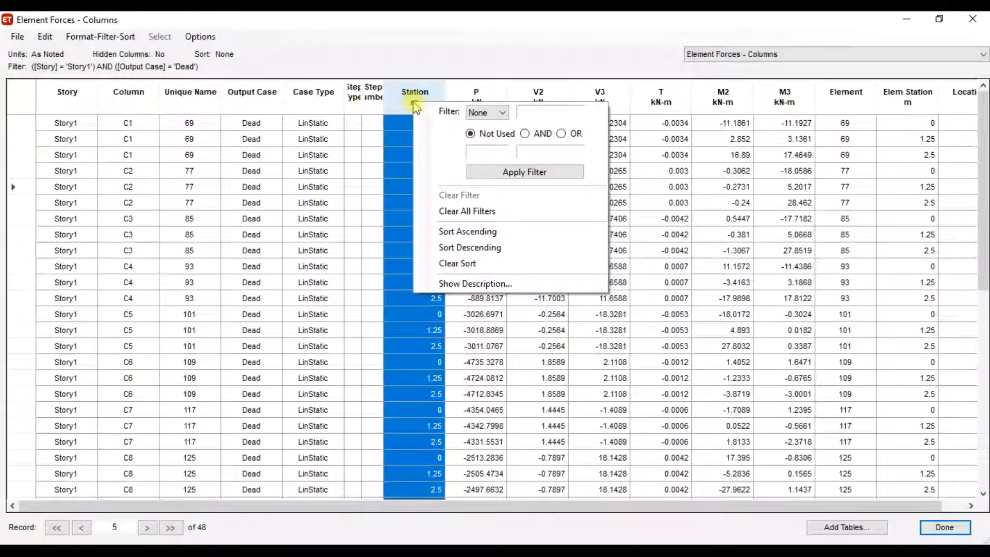
pyautogui.click(463, 233)
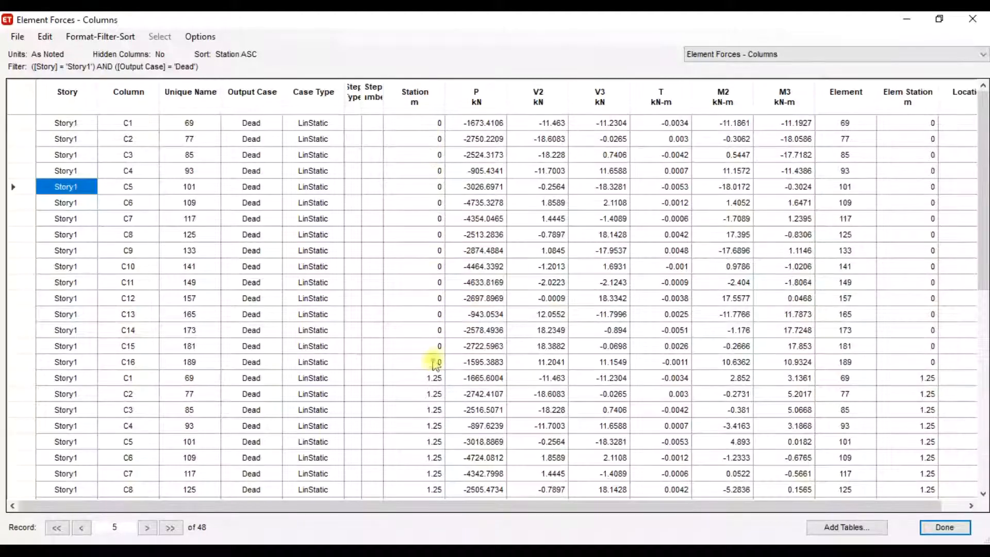
pyautogui.click(431, 365)
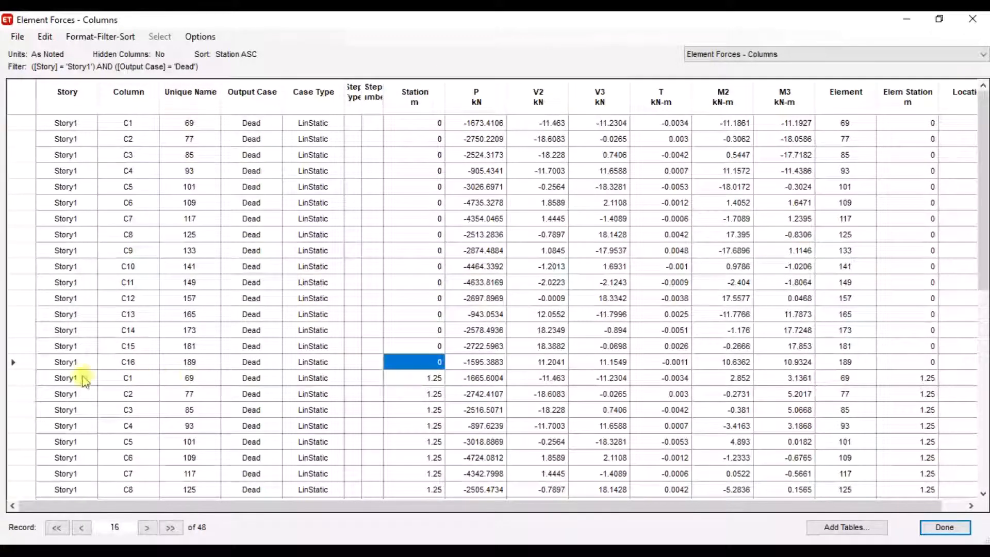
pyautogui.click(140, 365)
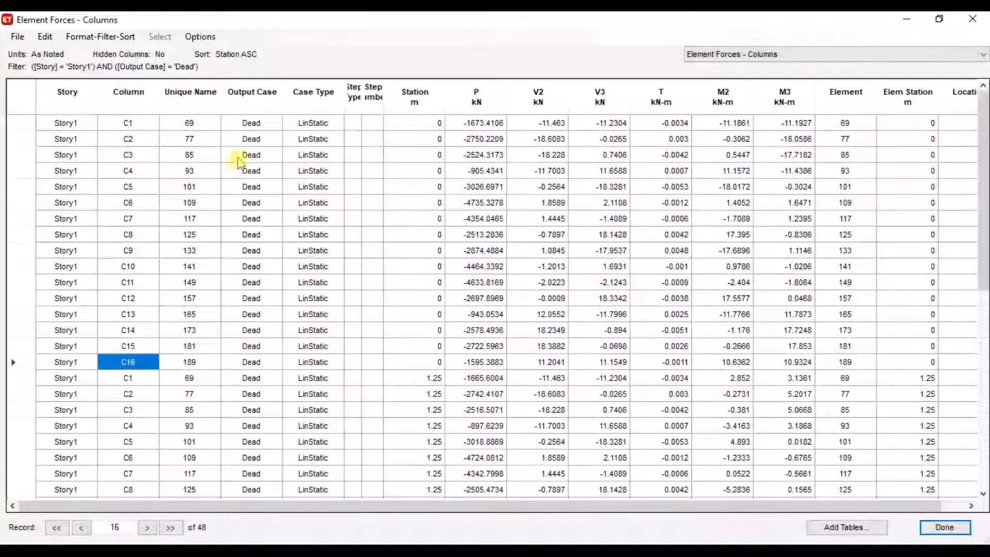
# - Change the Output Case filter from Dead to Live for the Story1 column forces
pyautogui.click(257, 108)
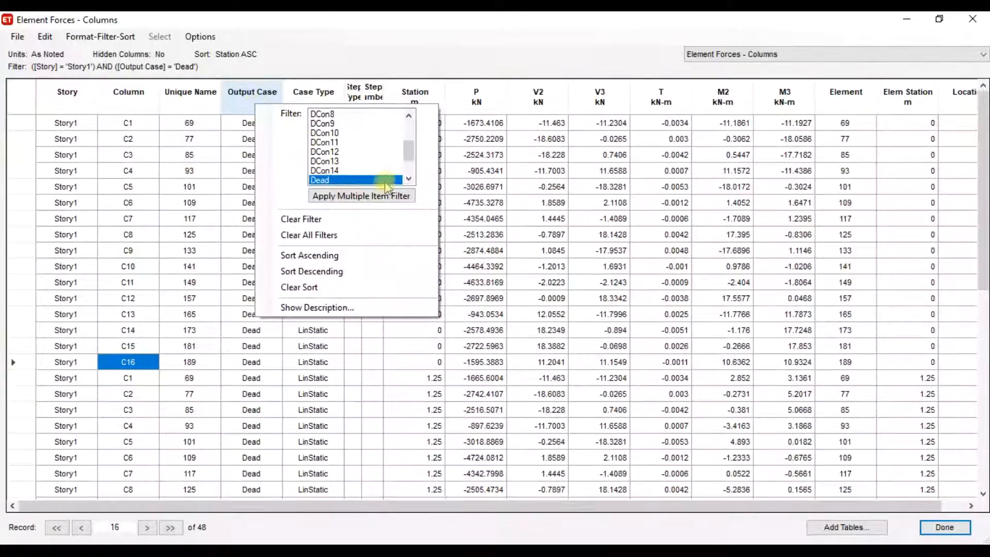
pyautogui.click(363, 180)
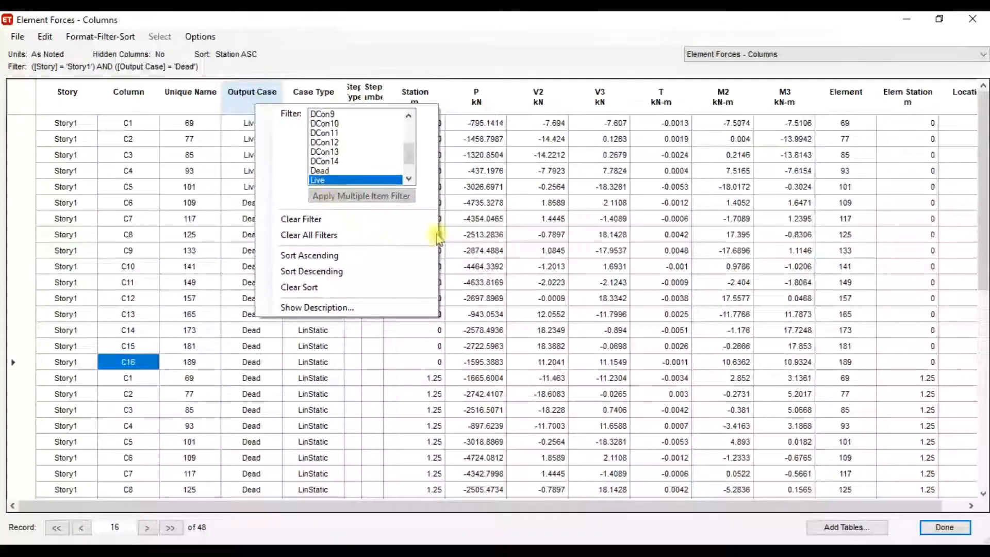
pyautogui.click(475, 219)
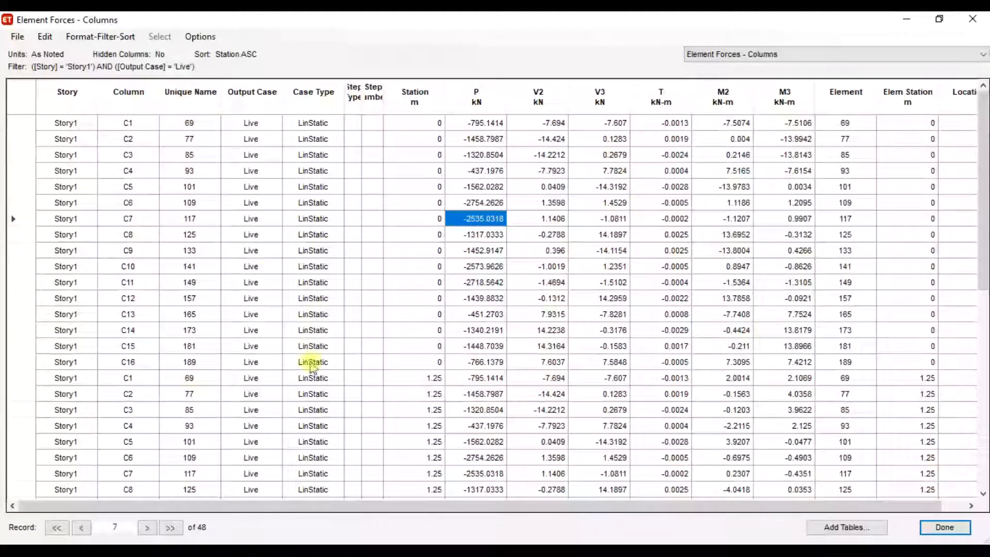
# - Close the Element Forces - Columns table and return focus to the Story1 plan view
pyautogui.click(972, 21)
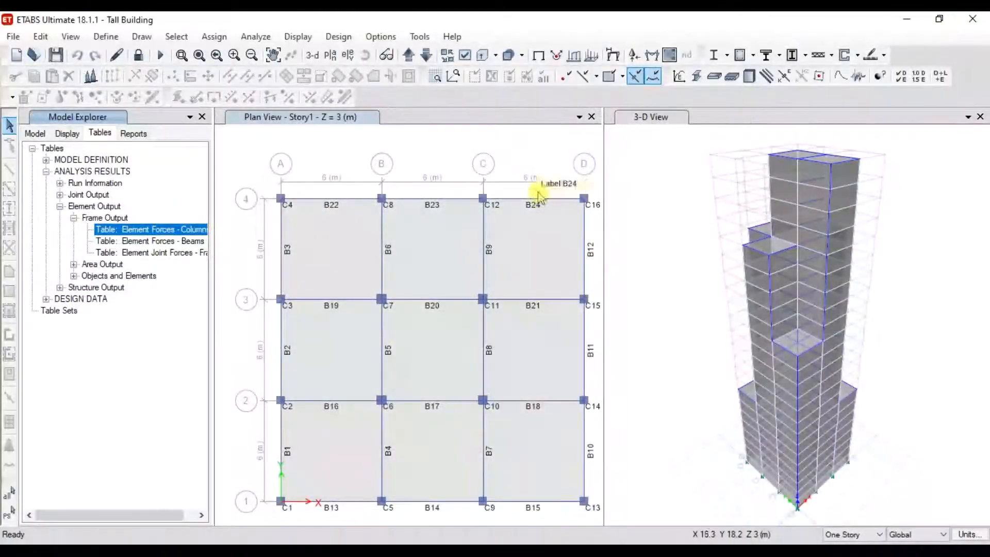
pyautogui.click(515, 158)
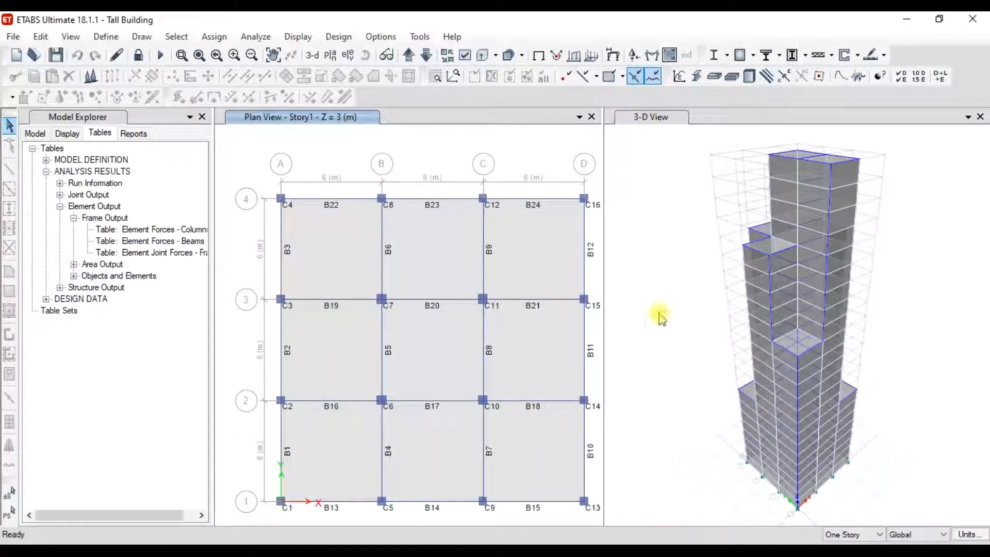
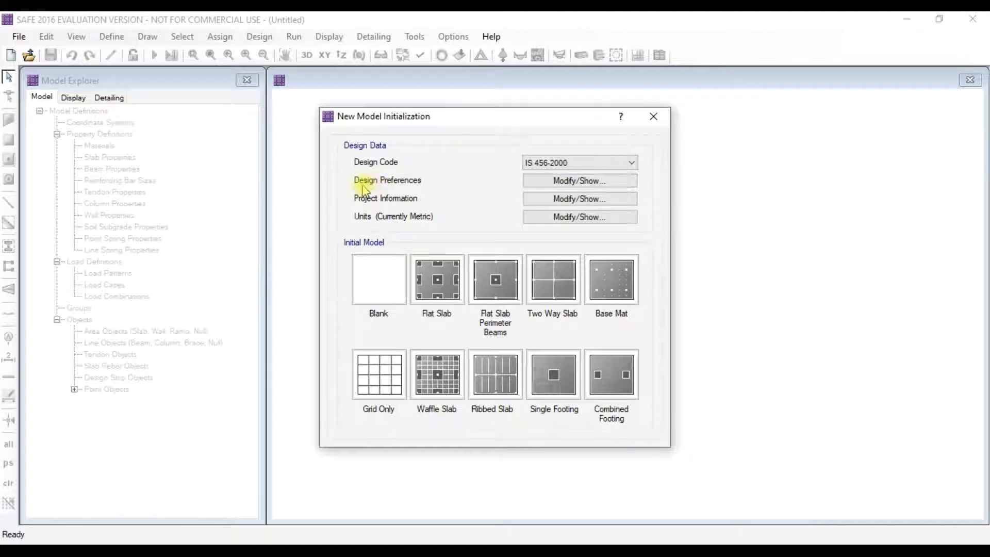
# - Set slab minimum cover to 50 mm top and bottom, with preferred bar size 22
pyautogui.click(569, 181)
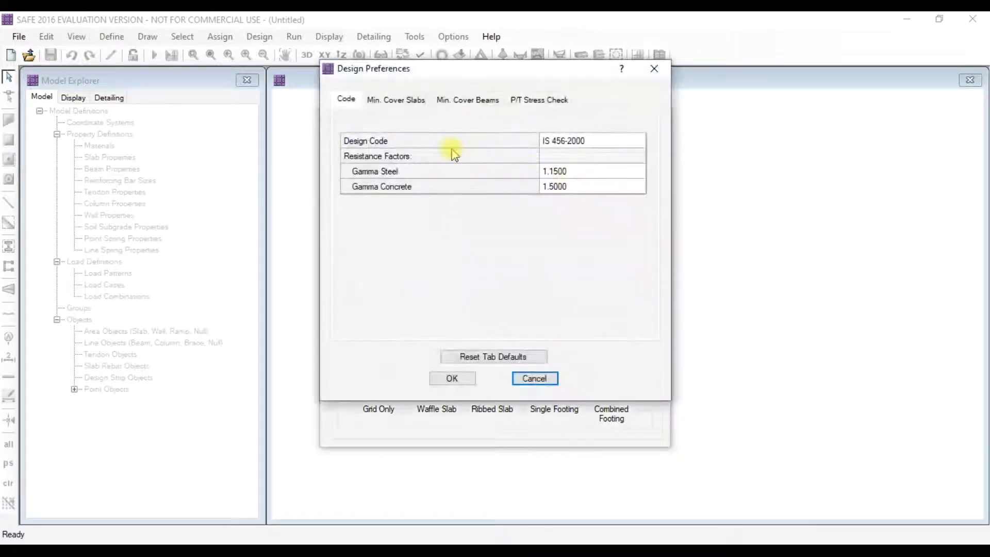
pyautogui.click(395, 99)
pyautogui.click(565, 159)
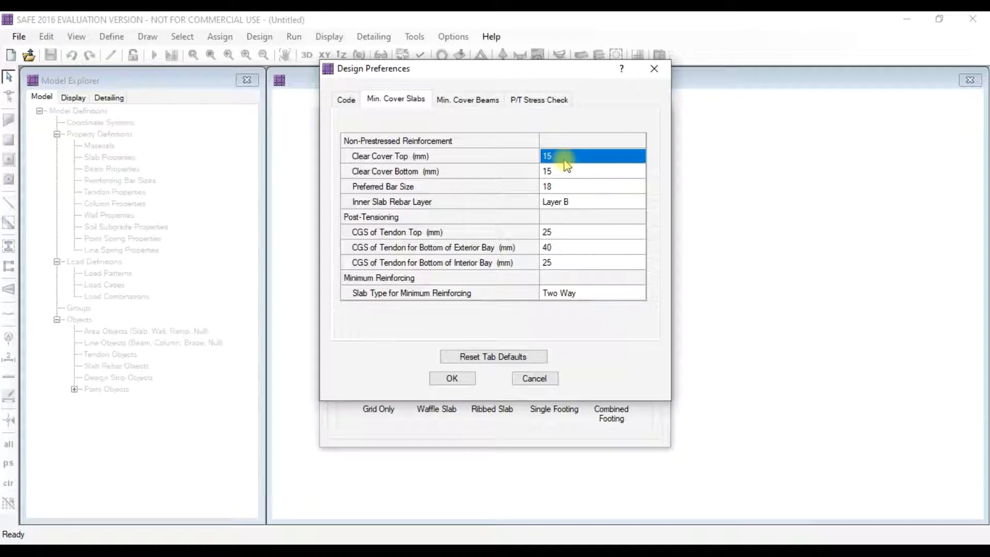
pyautogui.write('50')
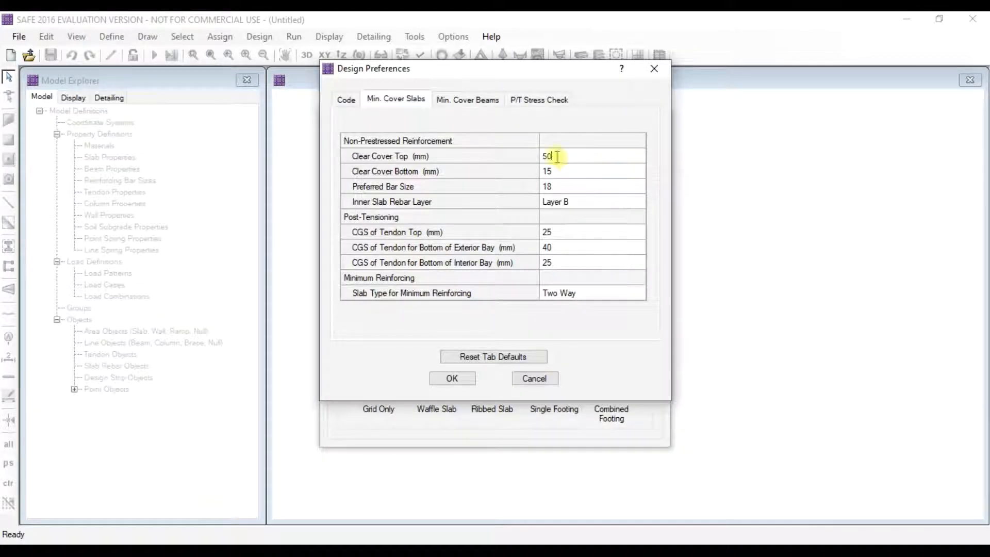
pyautogui.click(557, 174)
pyautogui.click(558, 173)
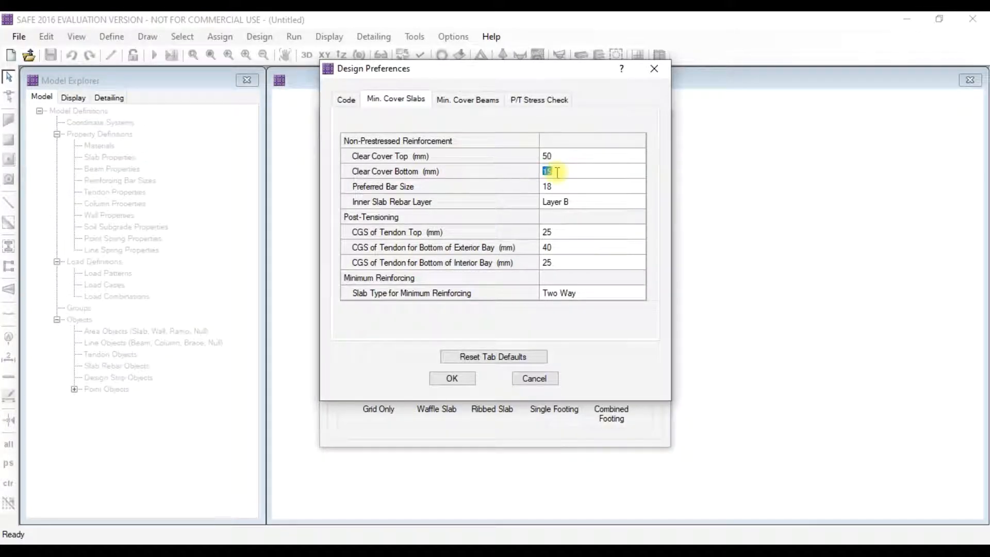
pyautogui.write('50')
pyautogui.click(560, 188)
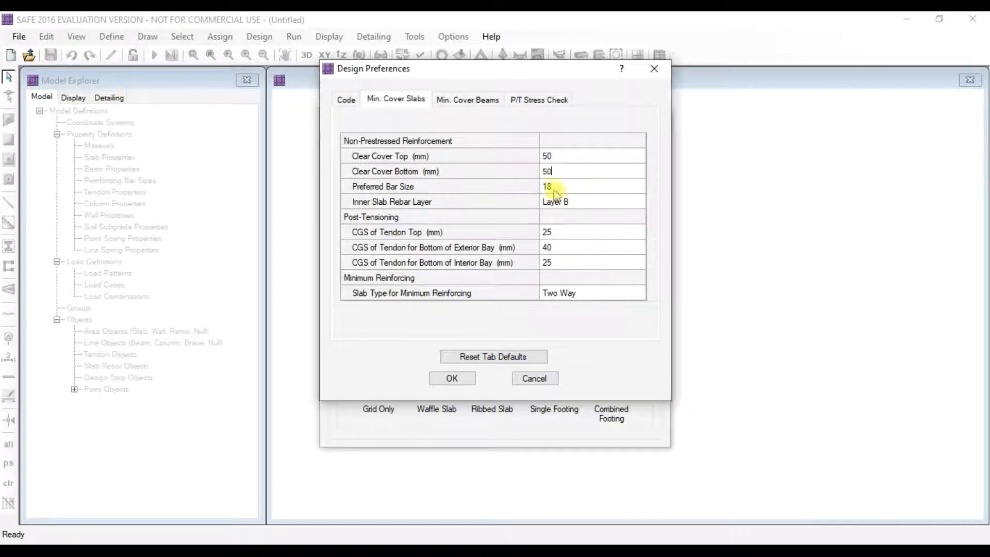
pyautogui.click(561, 189)
pyautogui.click(563, 190)
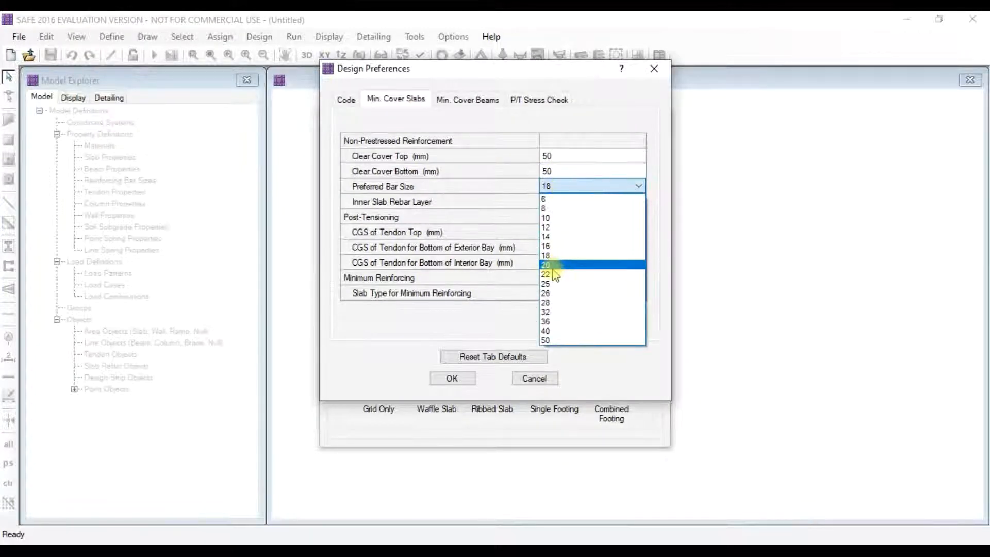
pyautogui.click(553, 278)
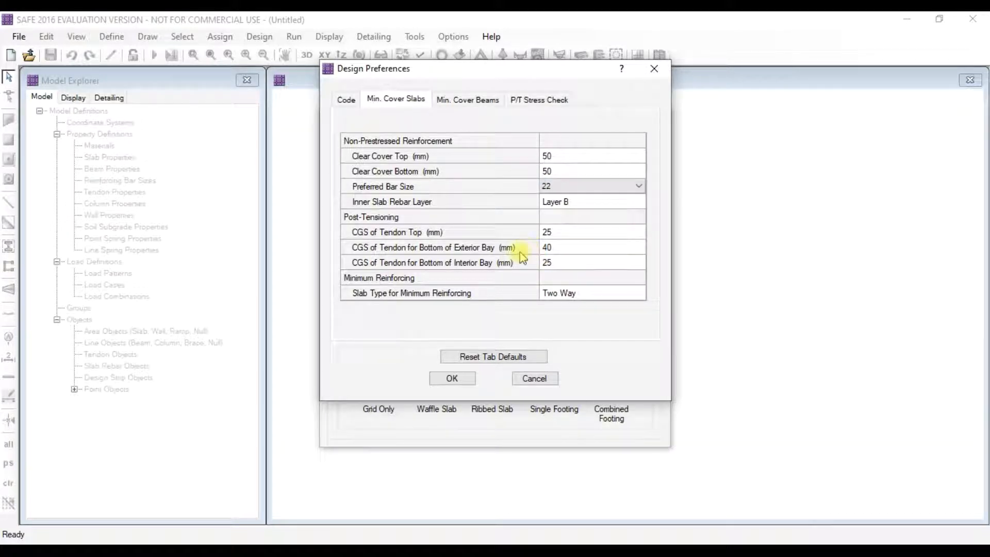
# - Accept the cover preferences and define a Grid Only model: 19 X and Y lines at 1 m spacing
pyautogui.click(452, 378)
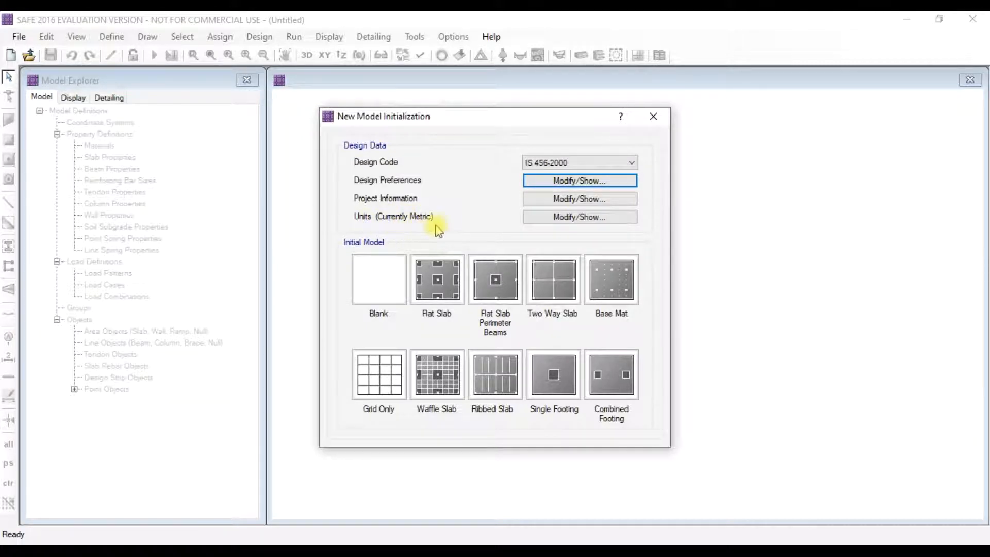
pyautogui.click(375, 388)
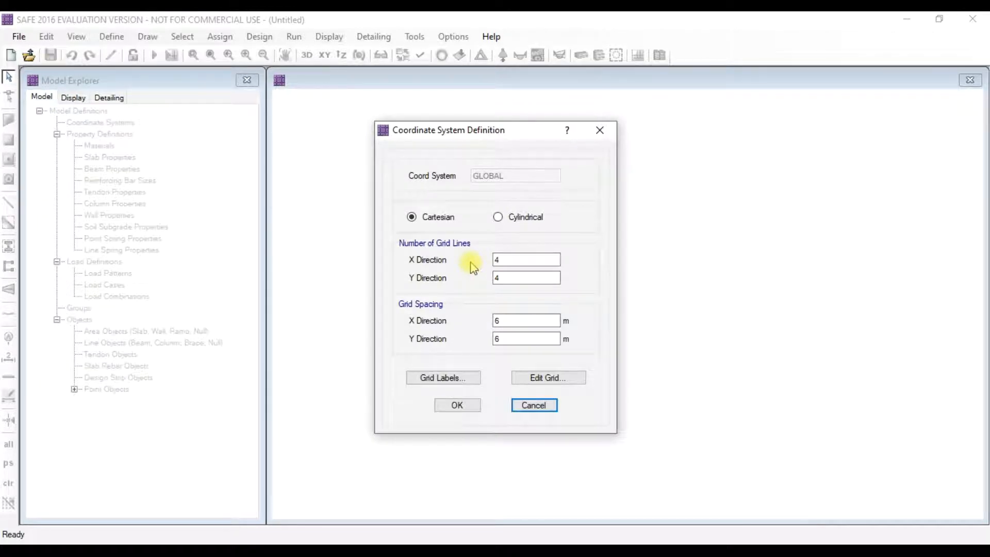
pyautogui.click(509, 261)
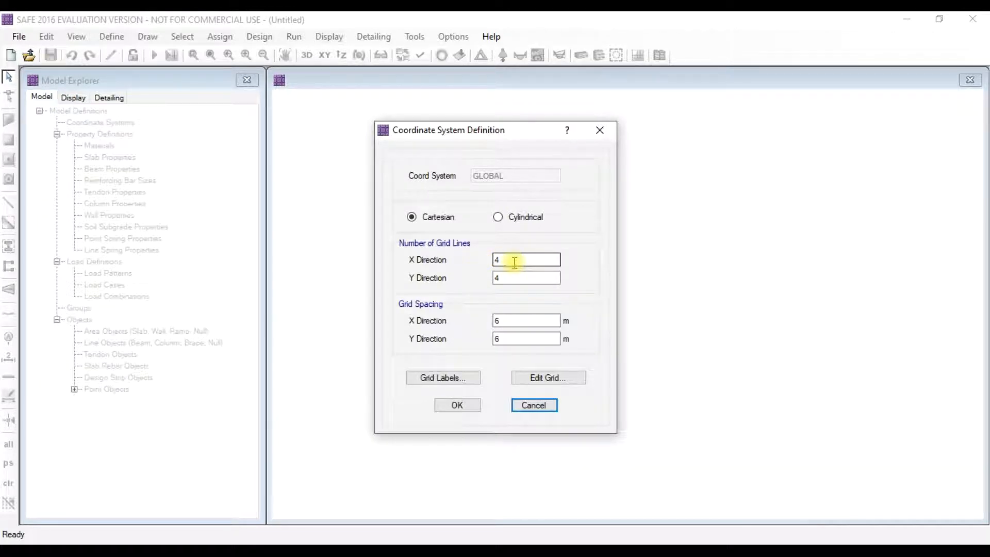
pyautogui.moveTo(515, 262); pyautogui.dragTo(482, 264)
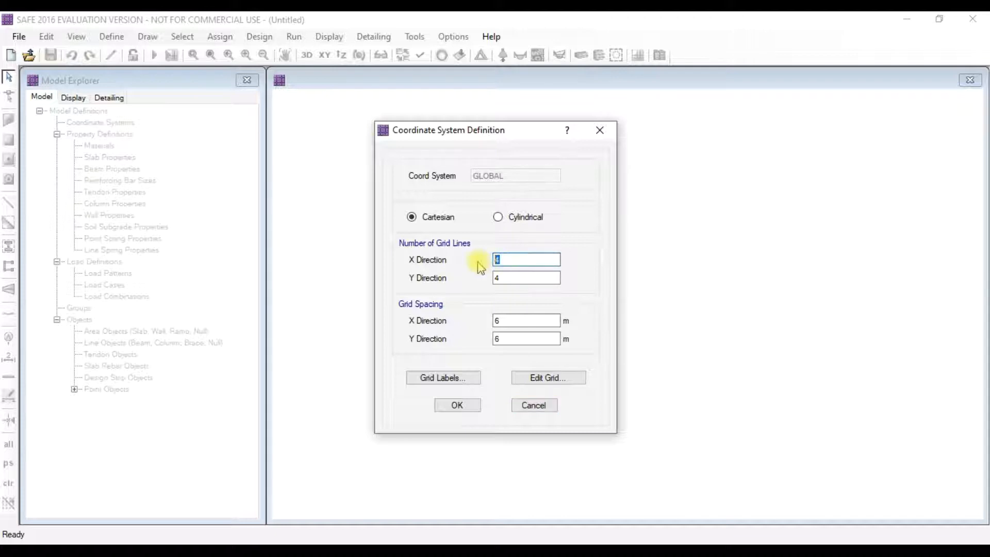
pyautogui.write('19')
pyautogui.moveTo(518, 278); pyautogui.dragTo(479, 276)
pyautogui.write('19')
pyautogui.moveTo(516, 325); pyautogui.dragTo(468, 319)
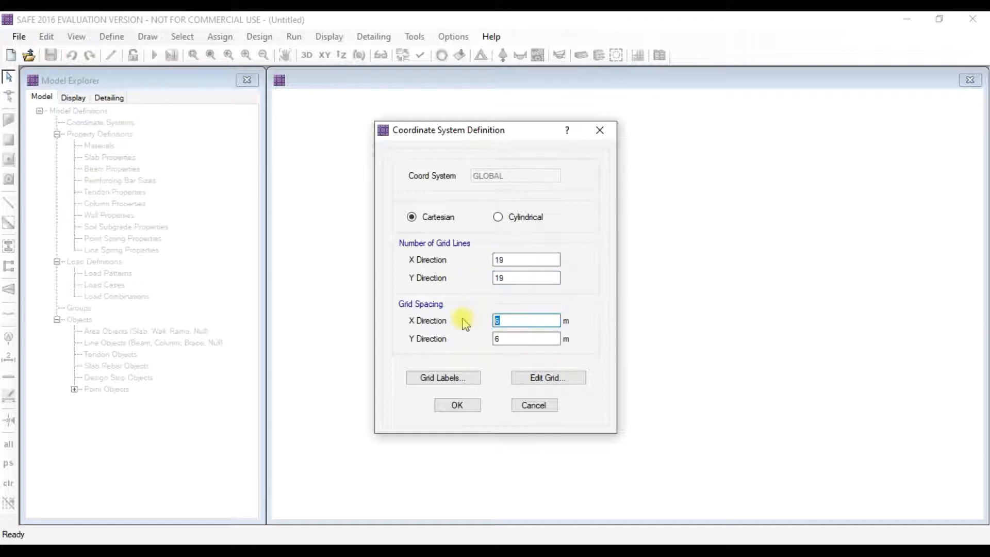
pyautogui.write('1')
pyautogui.moveTo(511, 339); pyautogui.dragTo(480, 343)
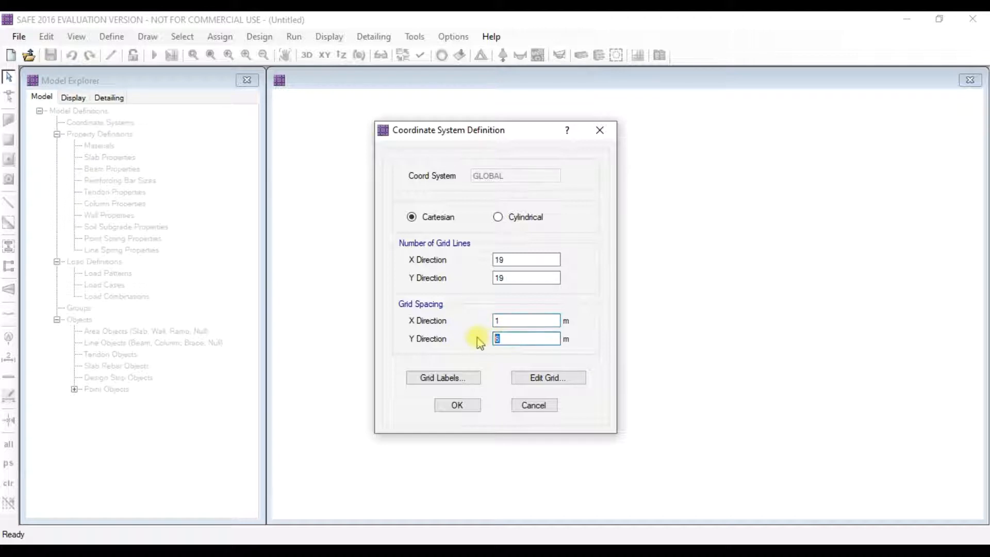
pyautogui.write('1')
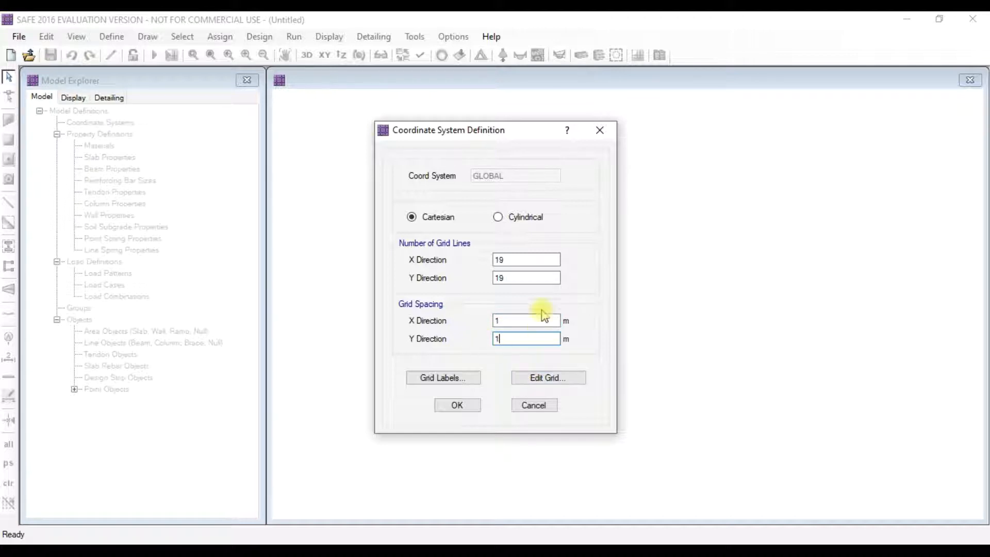
# - Create the grid plan and add a new concrete material named M40
pyautogui.click(457, 405)
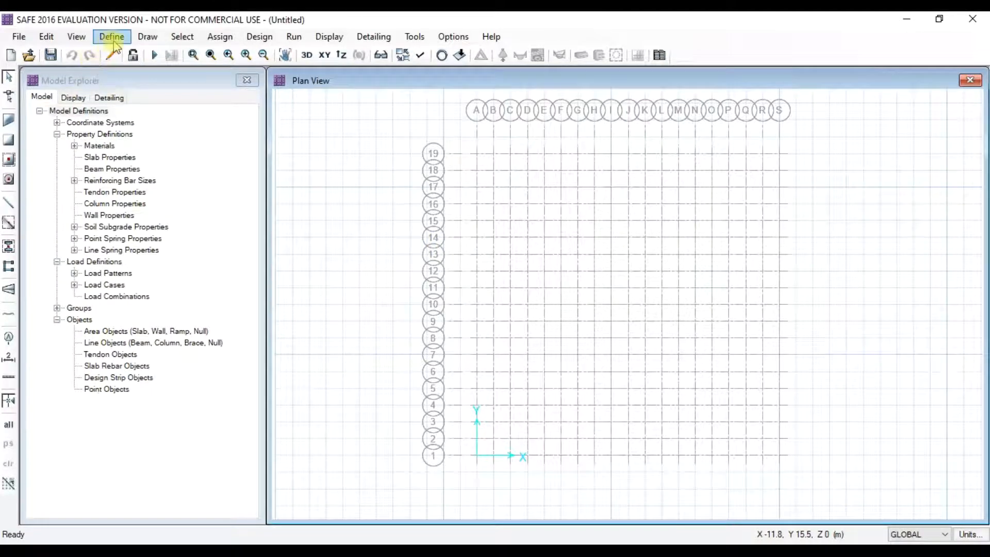
pyautogui.click(111, 37)
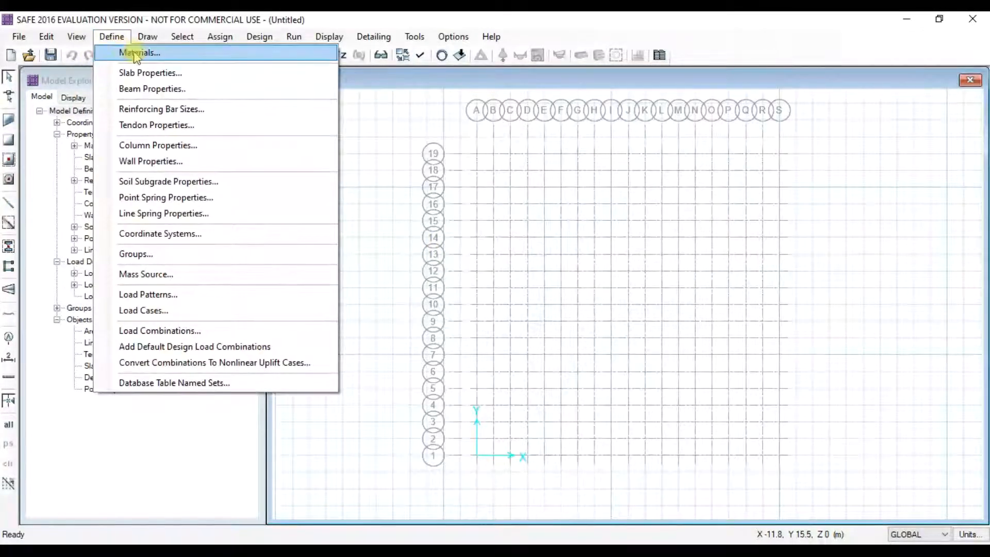
pyautogui.click(129, 52)
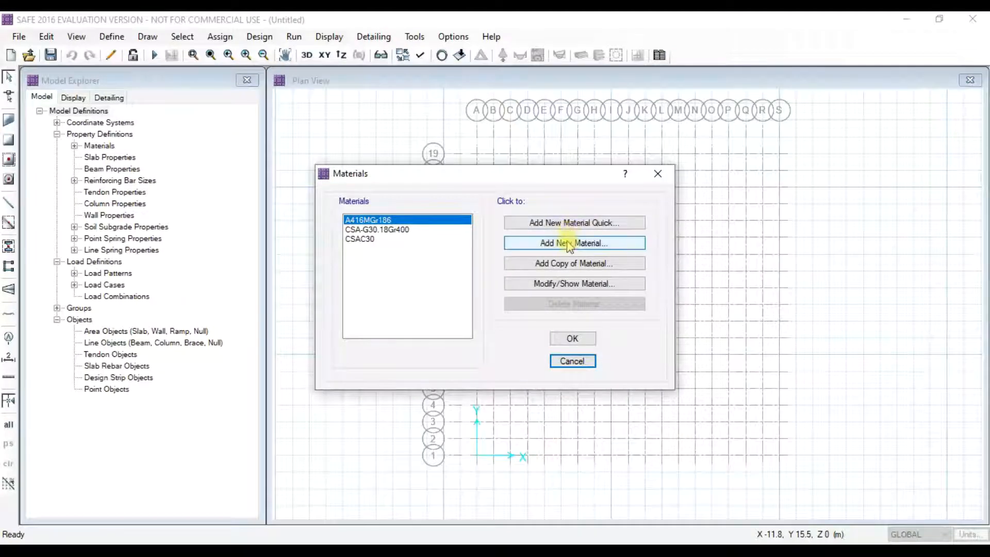
pyautogui.click(568, 242)
pyautogui.press('BackSpace')
pyautogui.press('BackSpace')
pyautogui.write('M40')
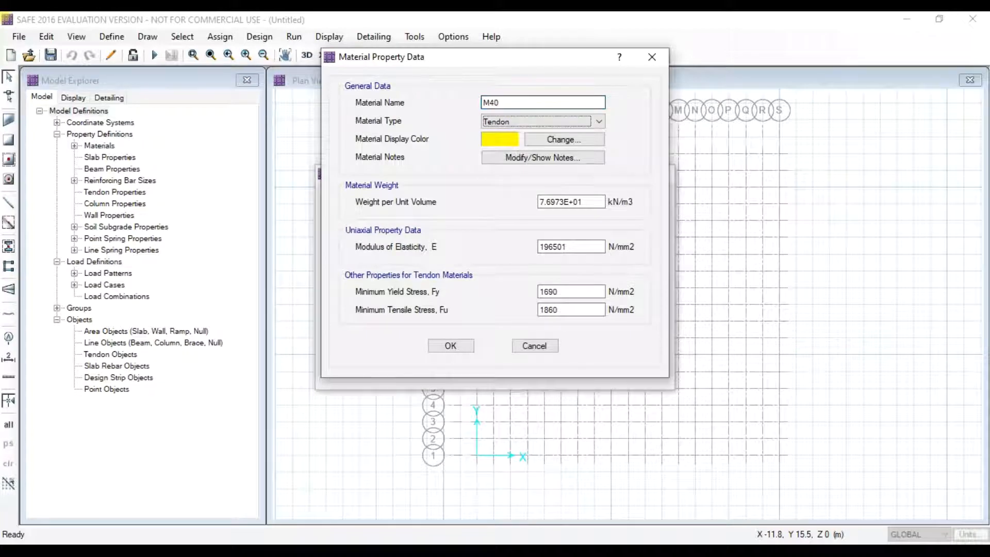
pyautogui.click(580, 121)
pyautogui.click(528, 146)
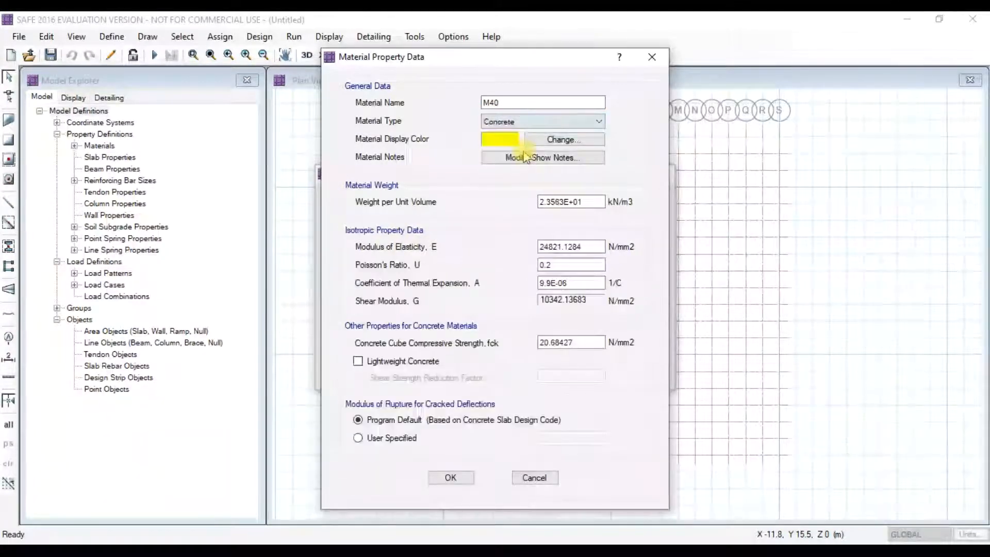
# - Give M40 unit weight 25, E 31622.7, thermal coefficient 0.0000055 and fck 40, then save it
pyautogui.moveTo(594, 202); pyautogui.dragTo(494, 213)
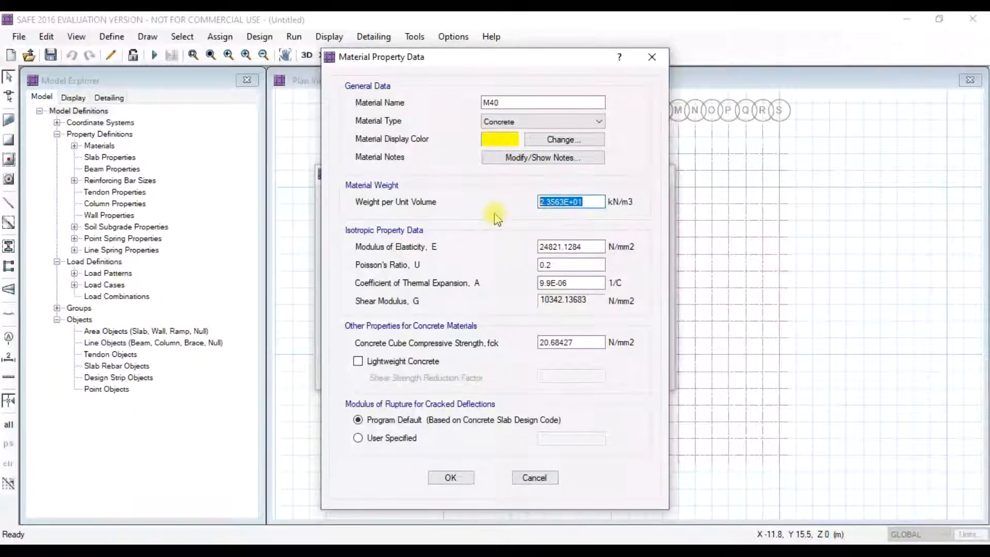
pyautogui.write('25')
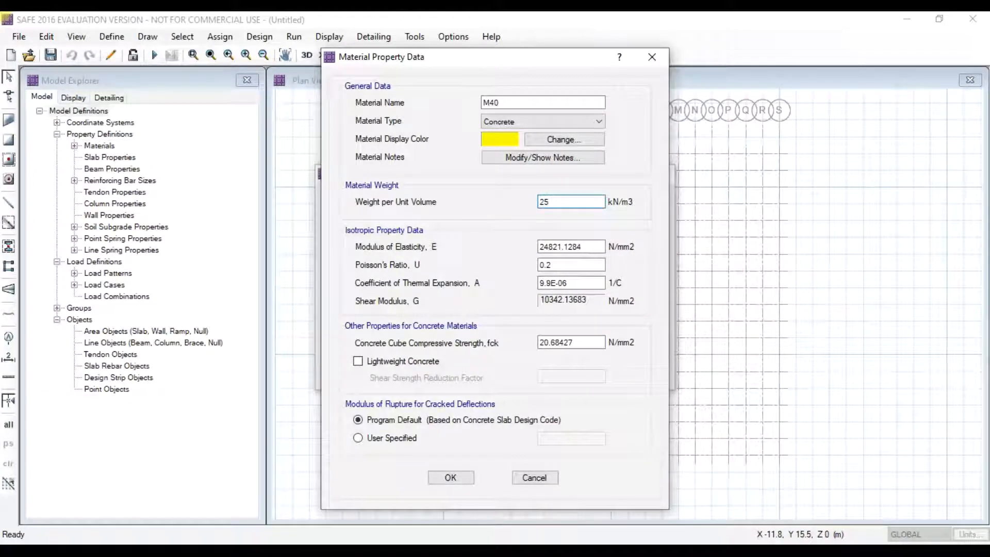
pyautogui.press('Tab')
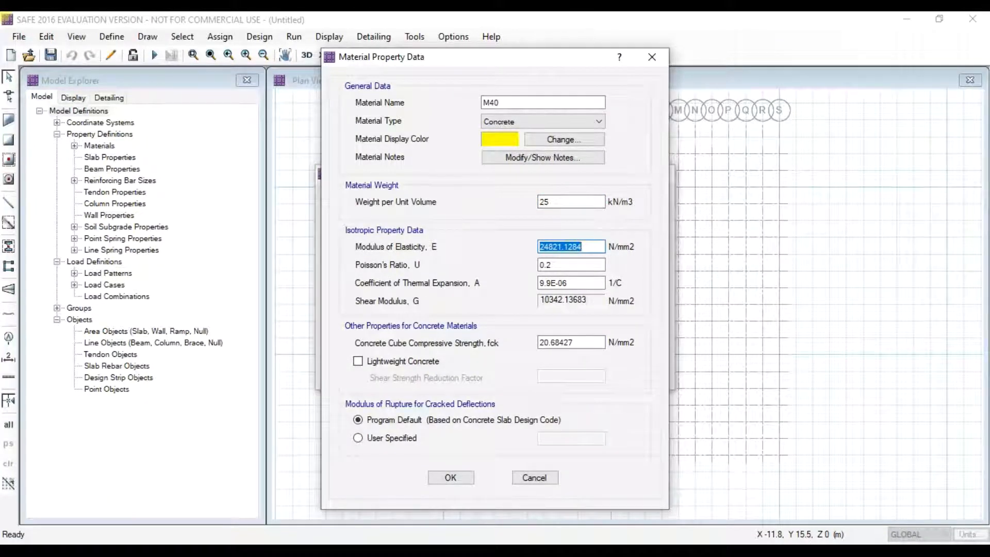
pyautogui.write('31622.7')
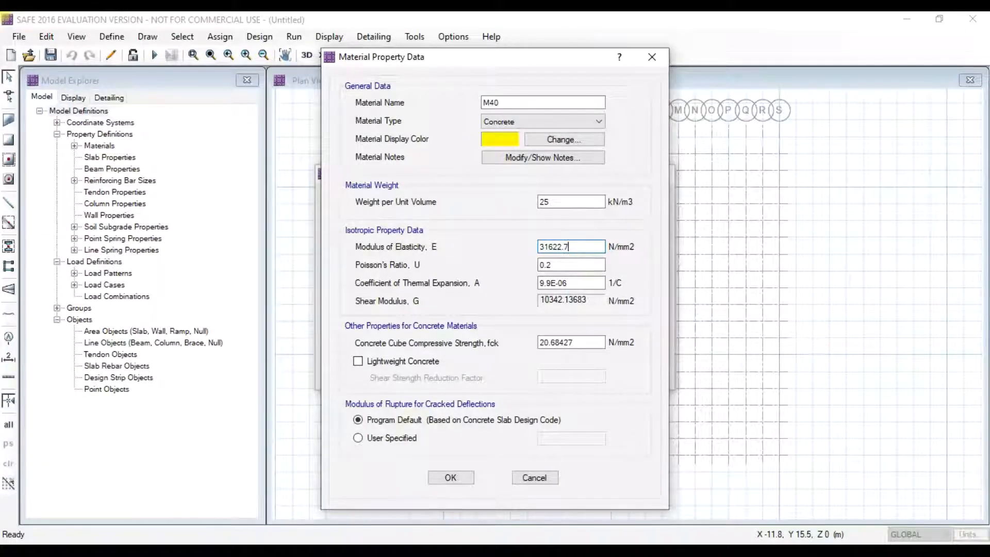
pyautogui.press('Tab')
pyautogui.press('Tab')
pyautogui.write('0.00')
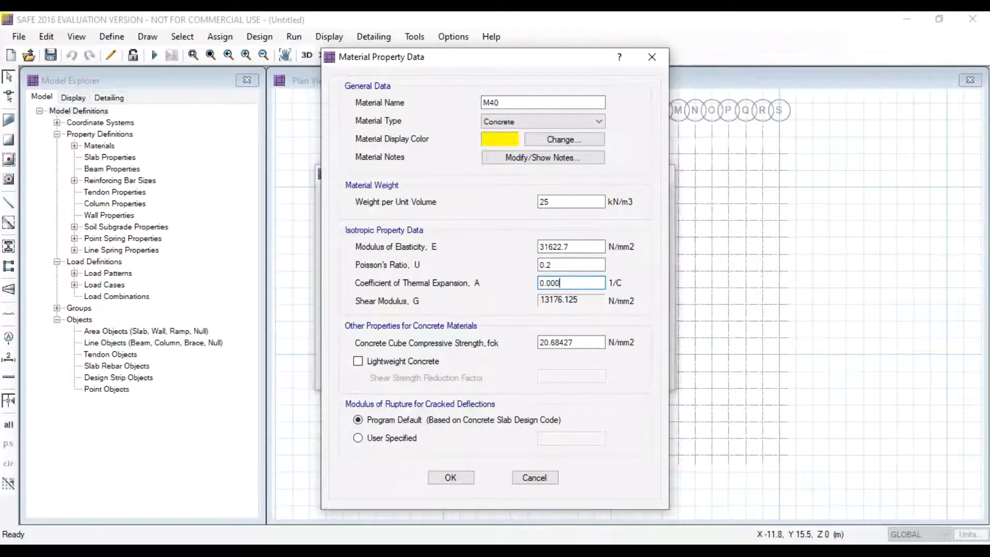
pyautogui.write('00055')
pyautogui.moveTo(592, 342); pyautogui.dragTo(511, 350)
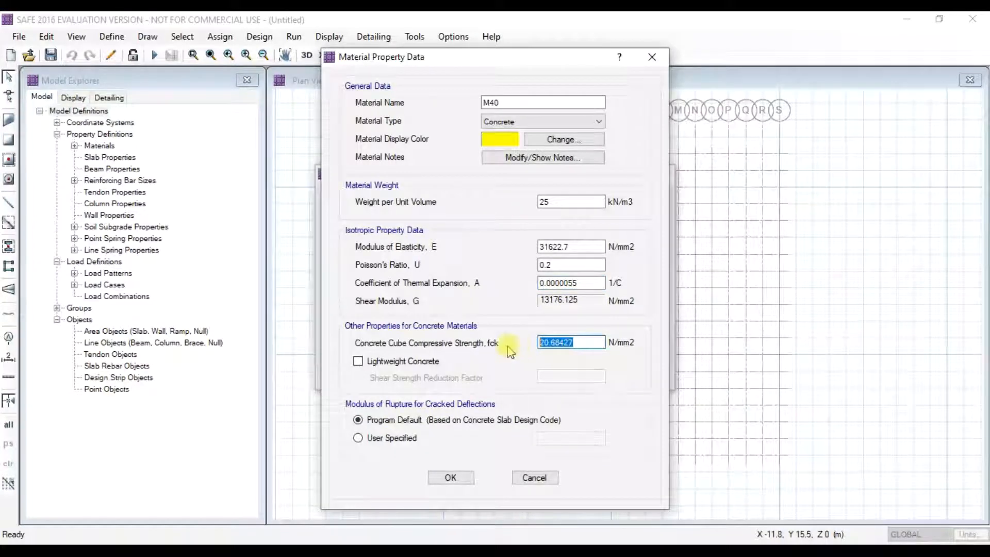
pyautogui.write('40')
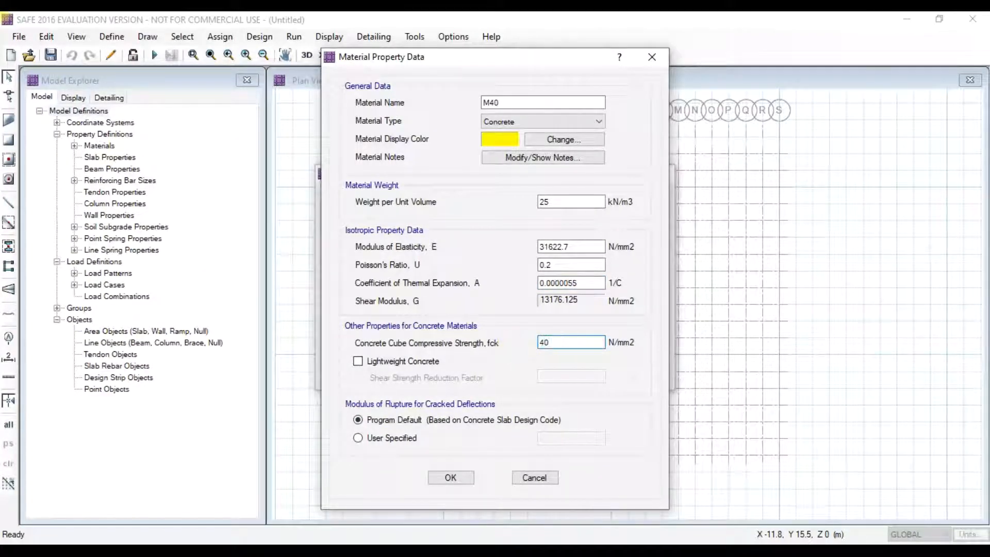
pyautogui.click(451, 478)
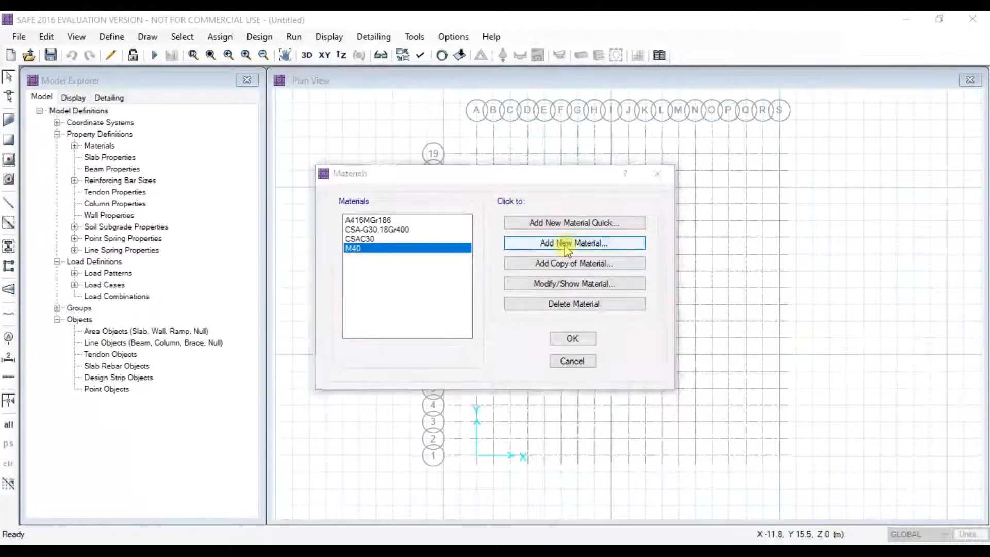
# - Add a rebar material named HYSD500 with unit weight 77
pyautogui.click(568, 251)
pyautogui.doubleClick(512, 102)
pyautogui.write('HYSD500')
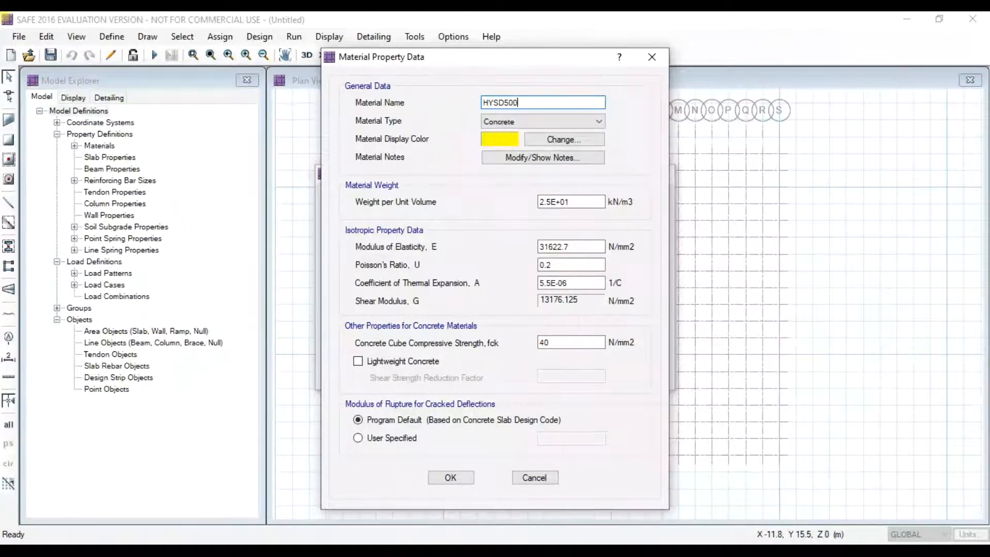
pyautogui.click(526, 123)
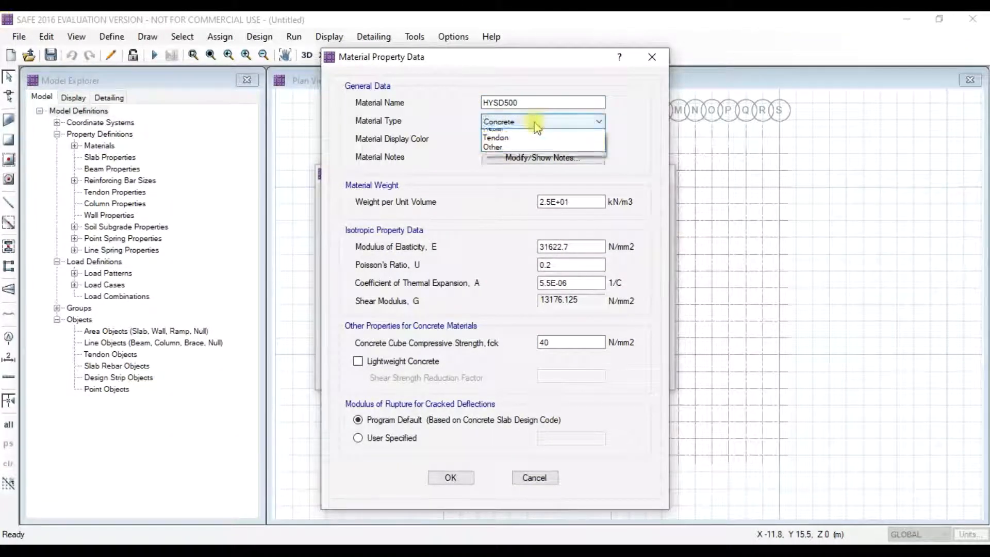
pyautogui.click(522, 154)
pyautogui.doubleClick(564, 202)
pyautogui.write('77')
# - Set HYSD500's modulus to 200000, Fy 500 and Fu 545, then close the material dialogs
pyautogui.doubleClick(586, 246)
pyautogui.write('200000')
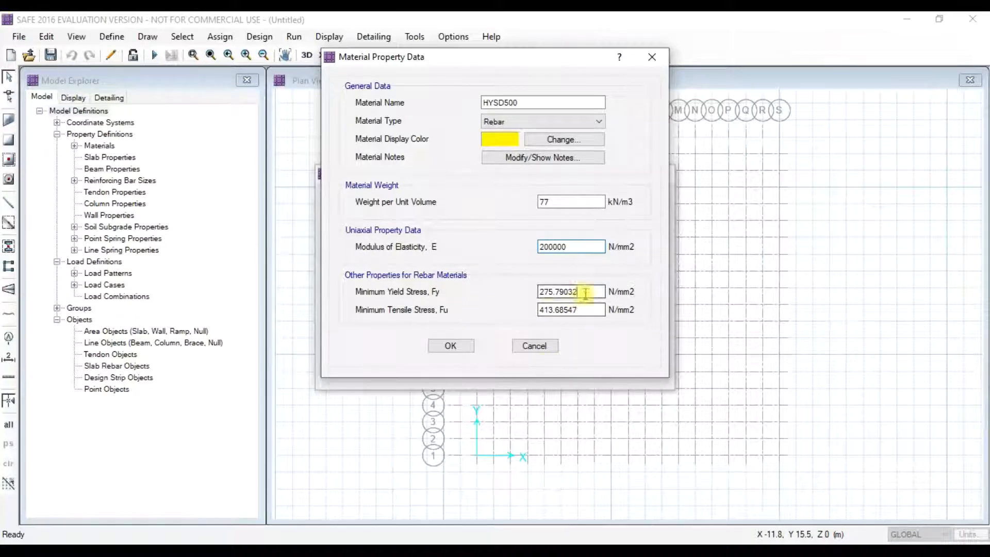
pyautogui.moveTo(586, 291); pyautogui.dragTo(524, 294)
pyautogui.write('500')
pyautogui.press('Tab')
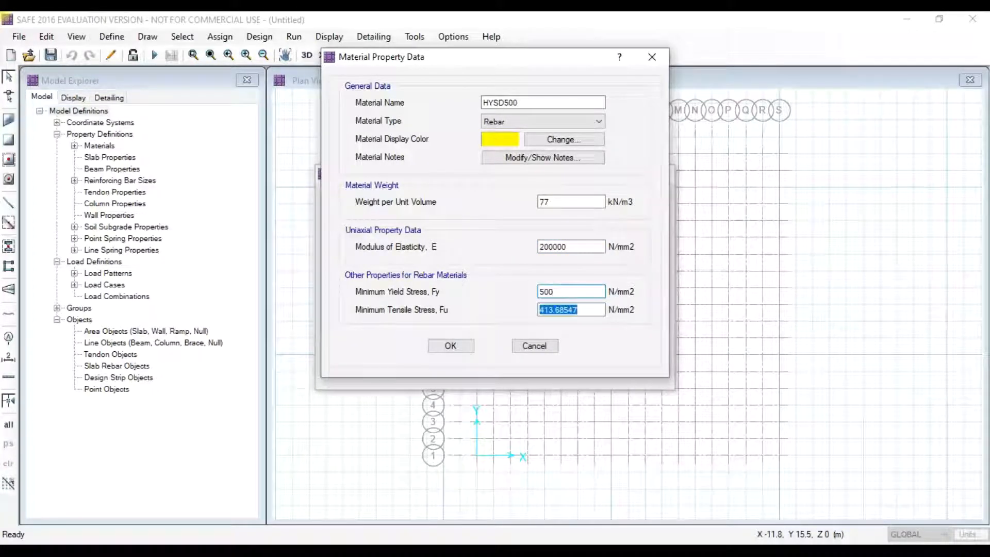
pyautogui.write('545')
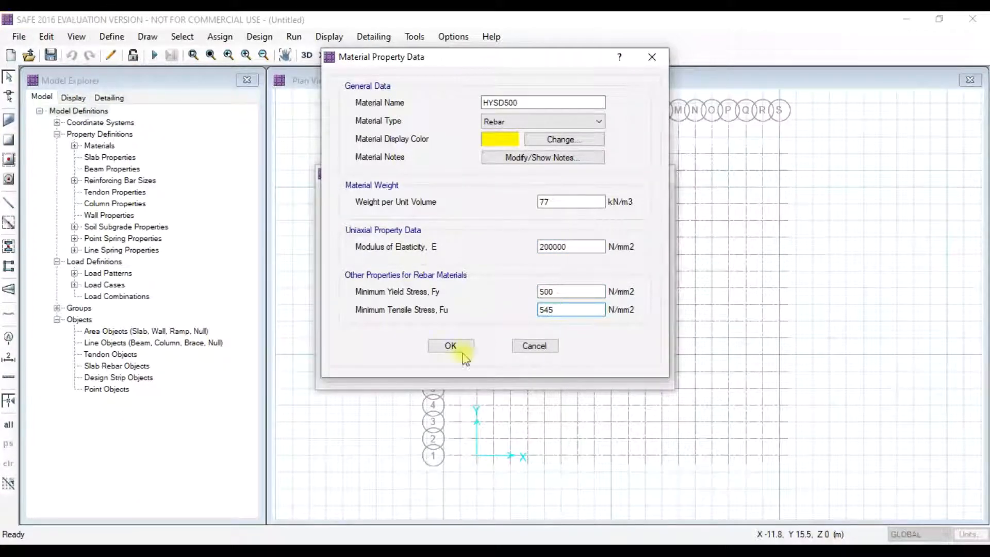
pyautogui.click(439, 349)
pyautogui.click(570, 336)
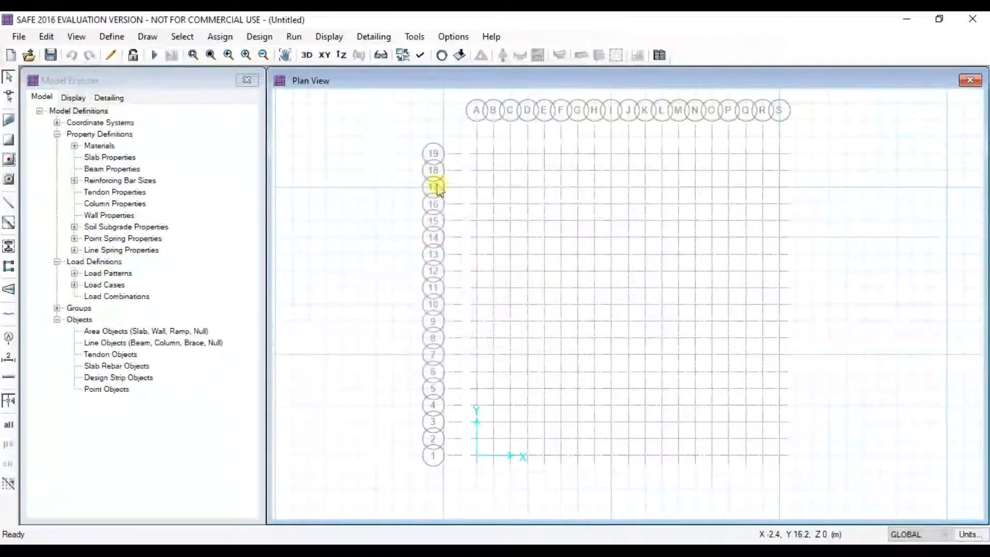
# - Add a new slab property named MAT FOOTING
pyautogui.click(112, 36)
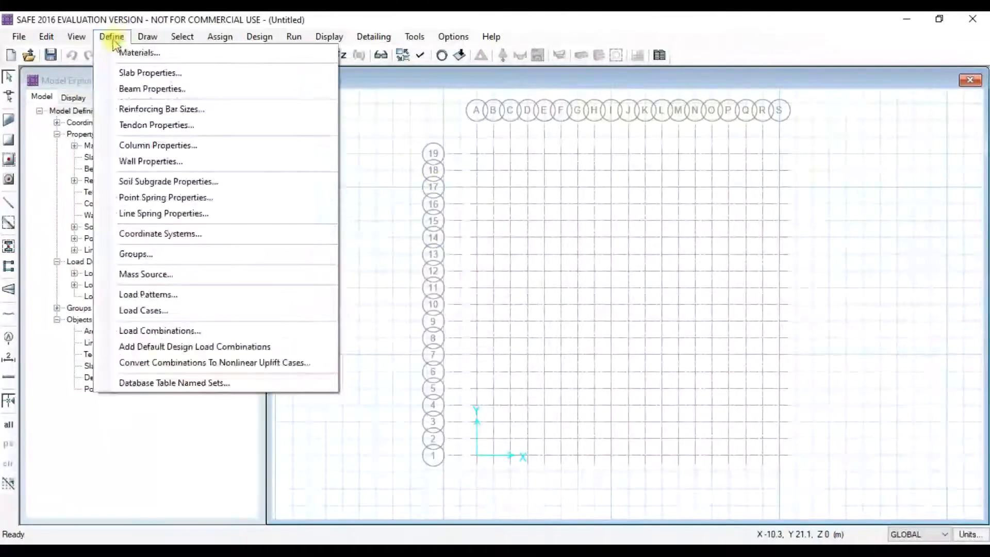
pyautogui.click(137, 75)
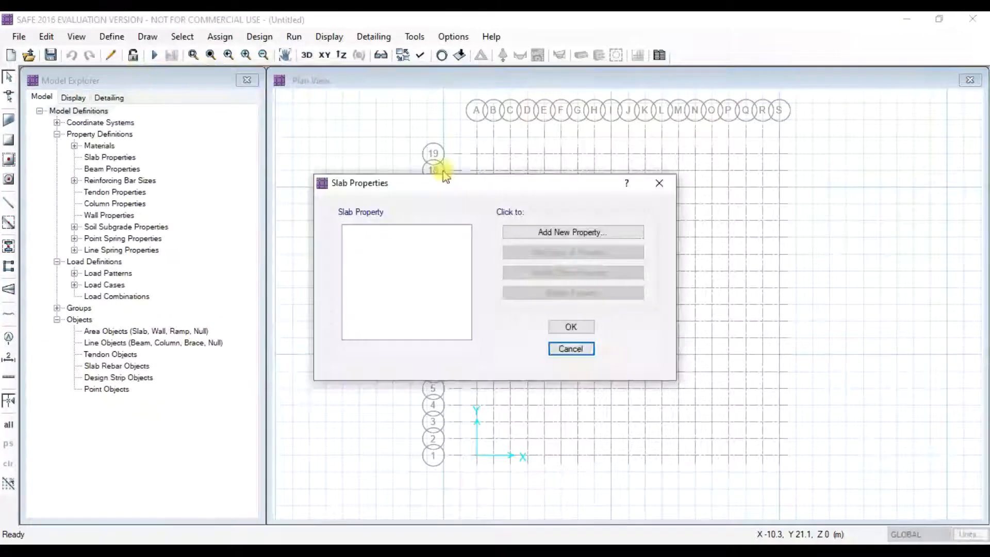
pyautogui.click(581, 233)
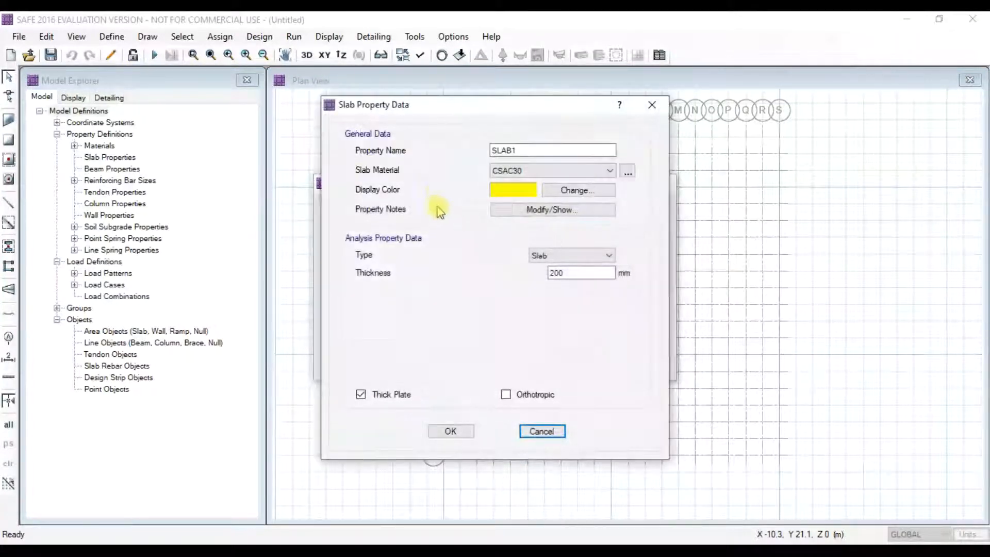
pyautogui.click(525, 150)
pyautogui.moveTo(526, 150); pyautogui.dragTo(435, 155)
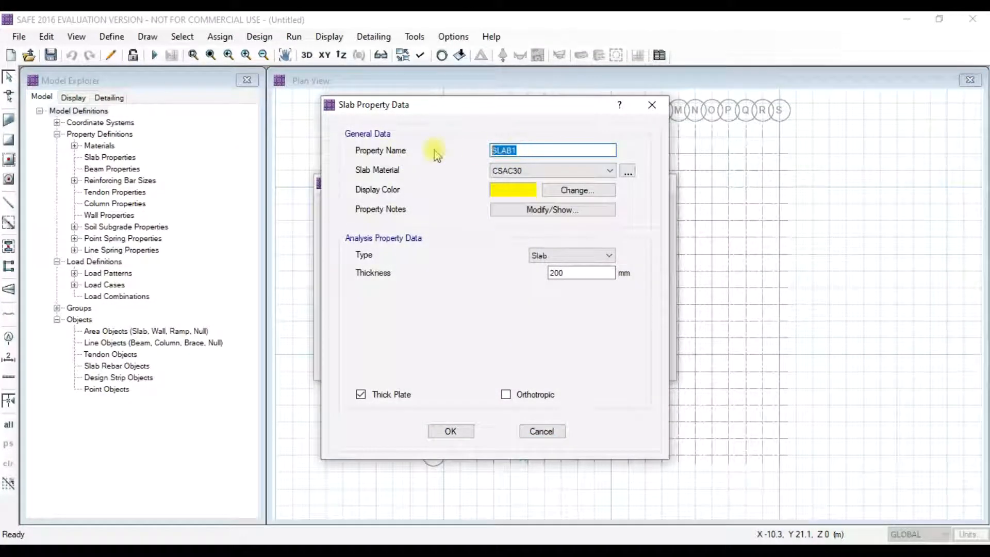
pyautogui.write('MAT FOOTING')
pyautogui.press('Tab')
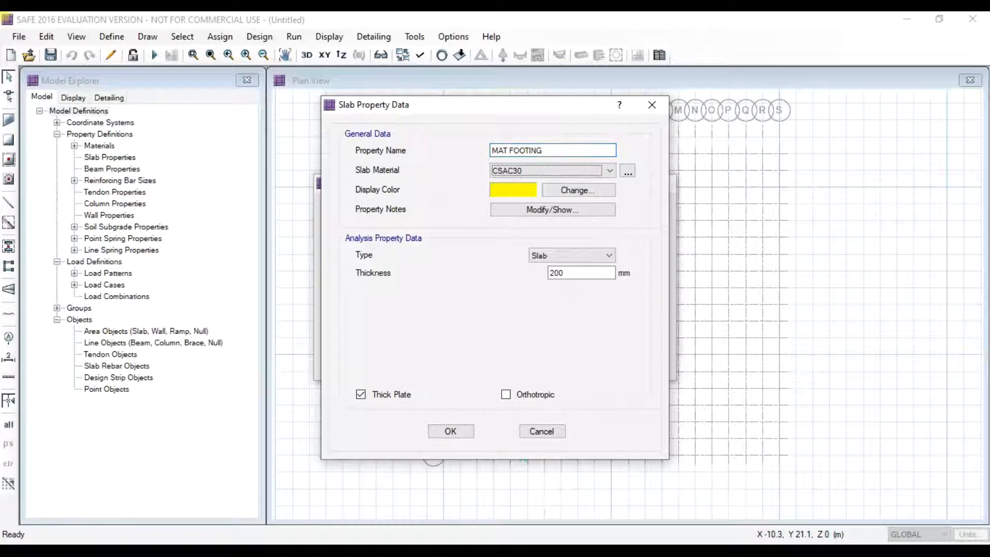
# - Make MAT FOOTING an M40 Mat-type slab 500 mm thick and save it
pyautogui.click(495, 170)
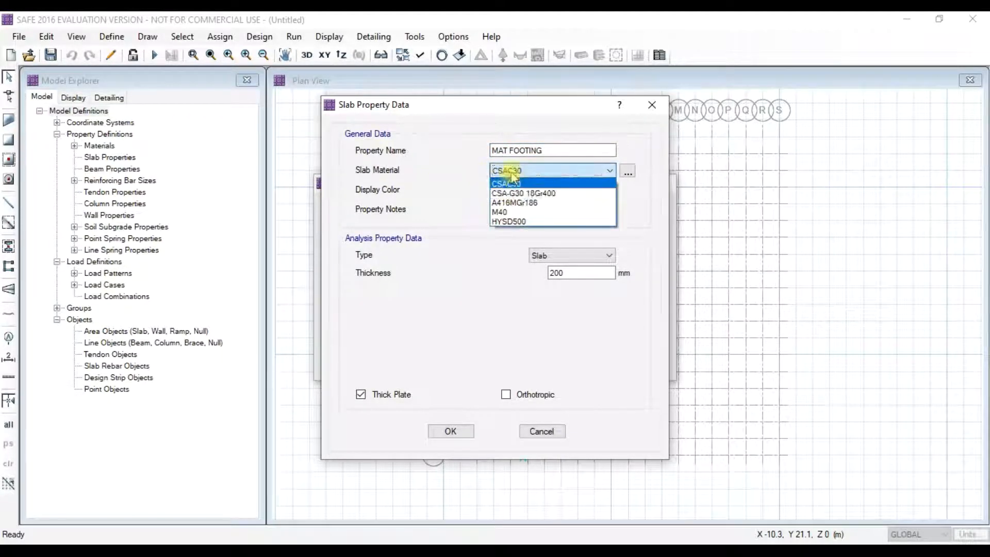
pyautogui.click(515, 212)
pyautogui.click(558, 255)
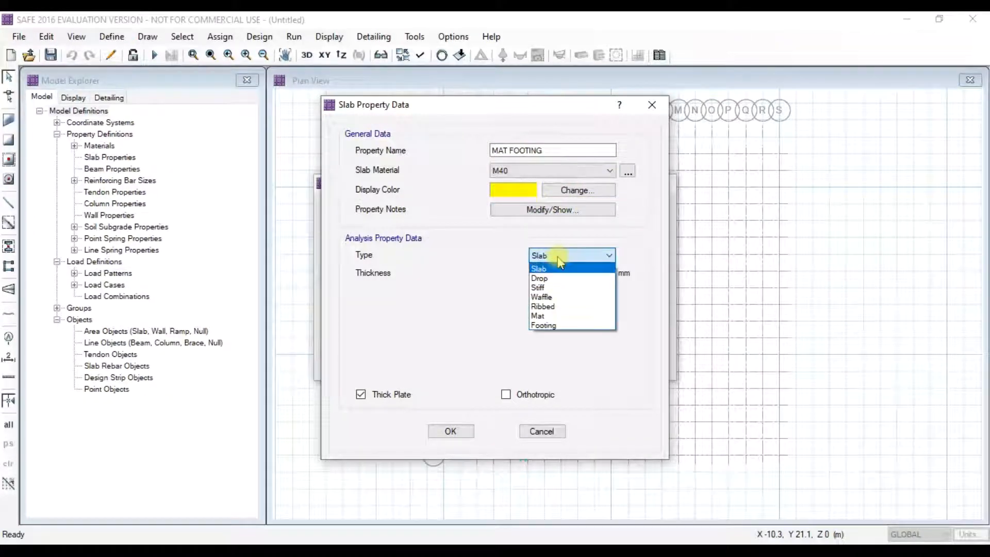
pyautogui.click(546, 316)
pyautogui.doubleClick(560, 273)
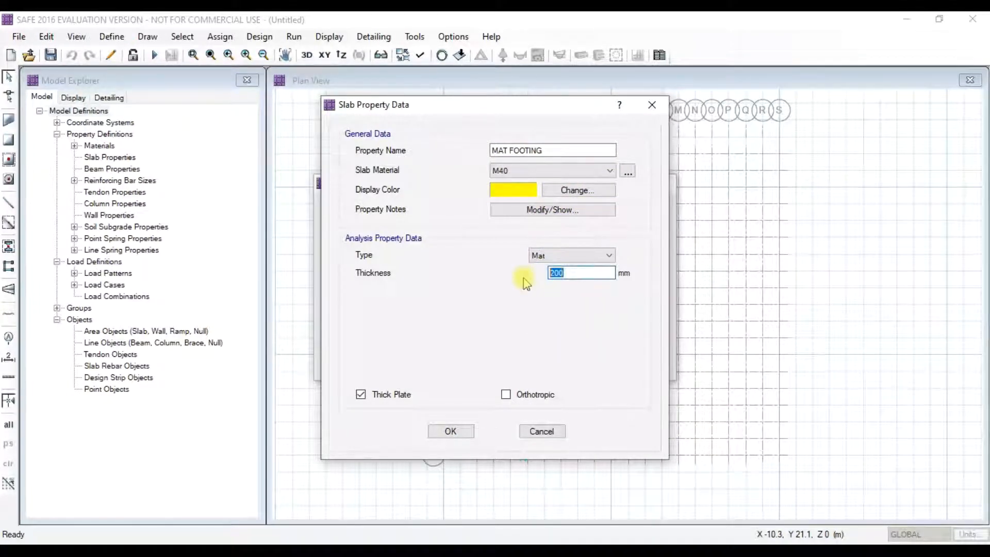
pyautogui.write('500')
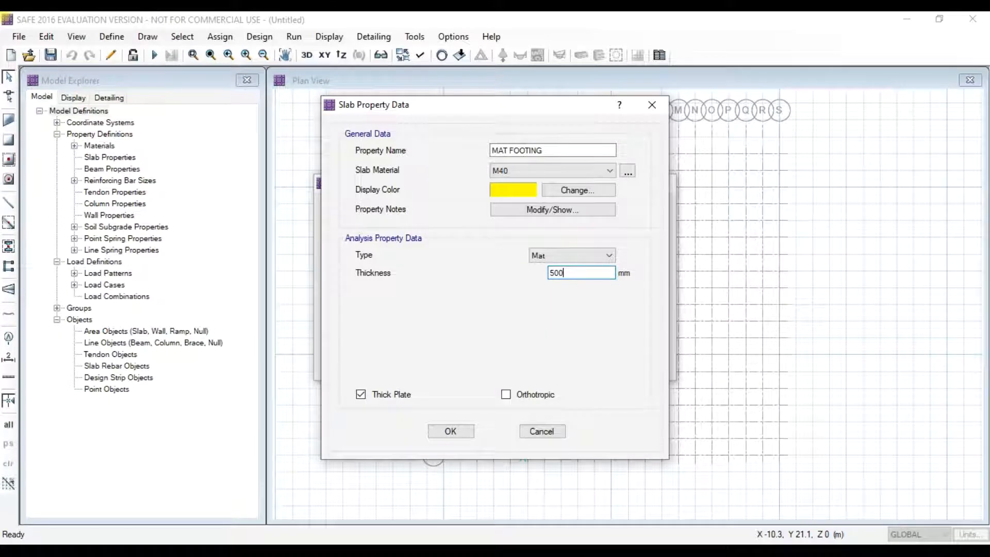
pyautogui.click(452, 434)
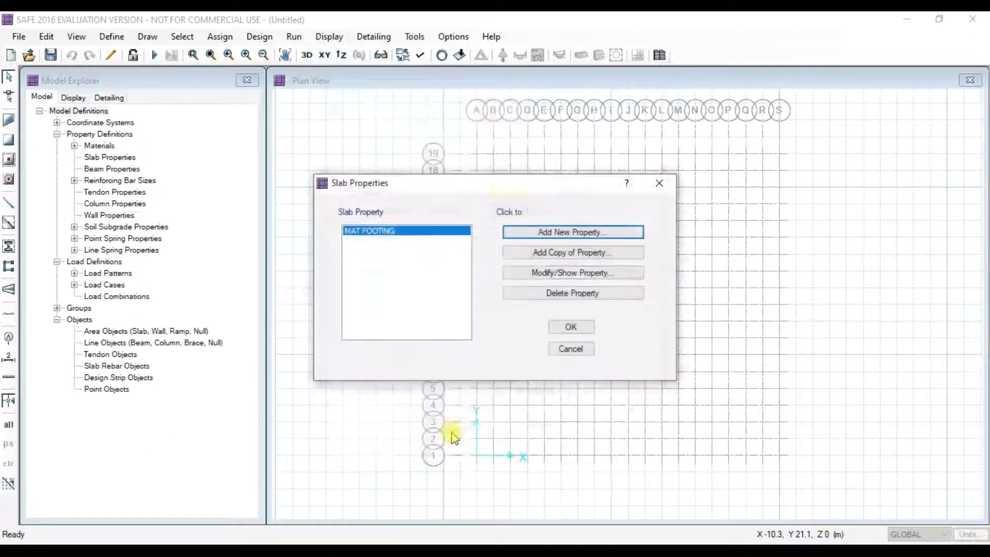
pyautogui.click(571, 327)
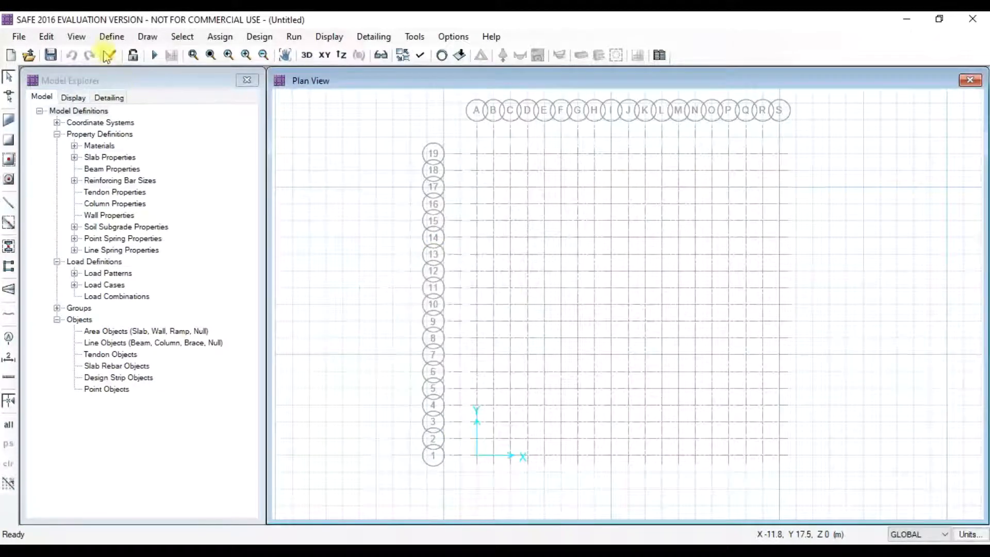
pyautogui.click(112, 36)
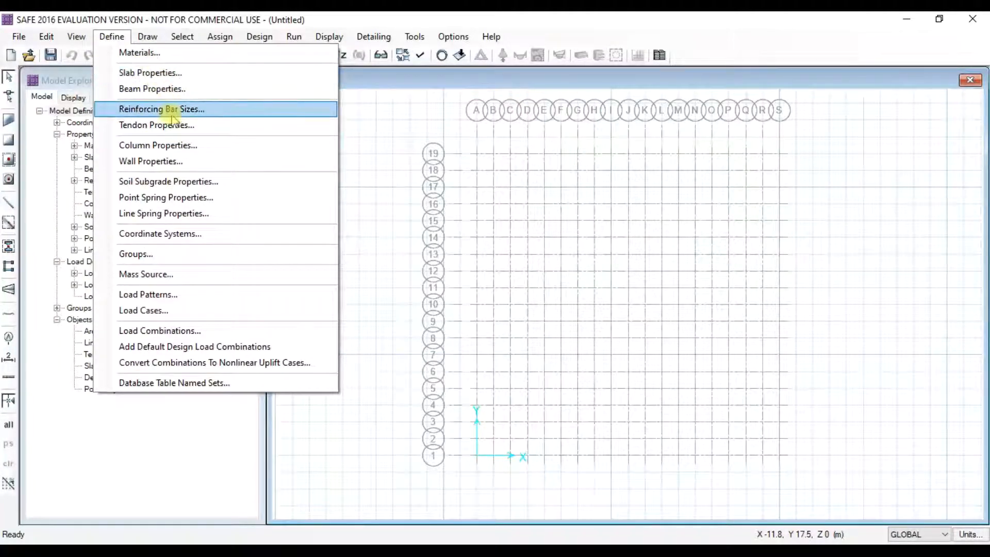
# - Define a 500 × 500 mm column property COL500X500 using HYSD500 material
pyautogui.click(163, 148)
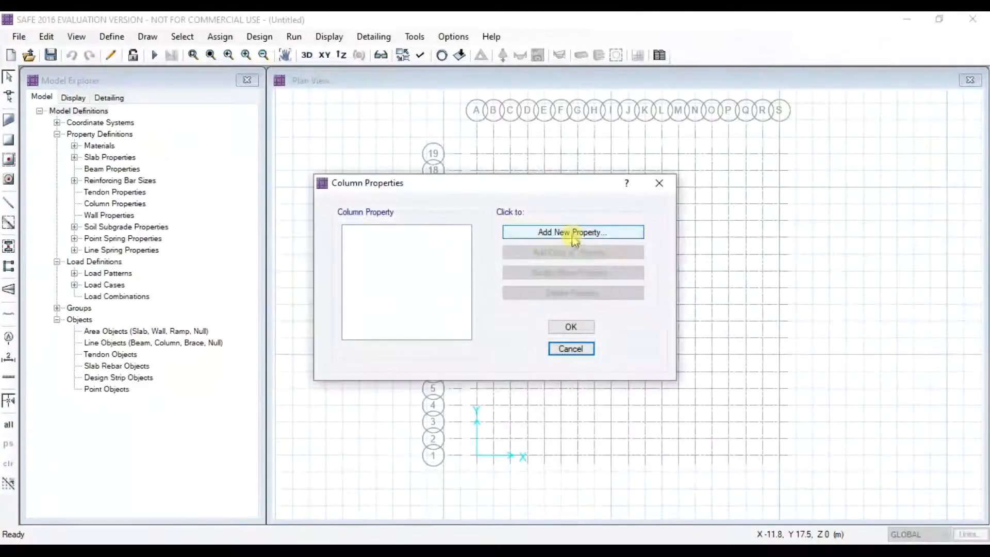
pyautogui.click(575, 232)
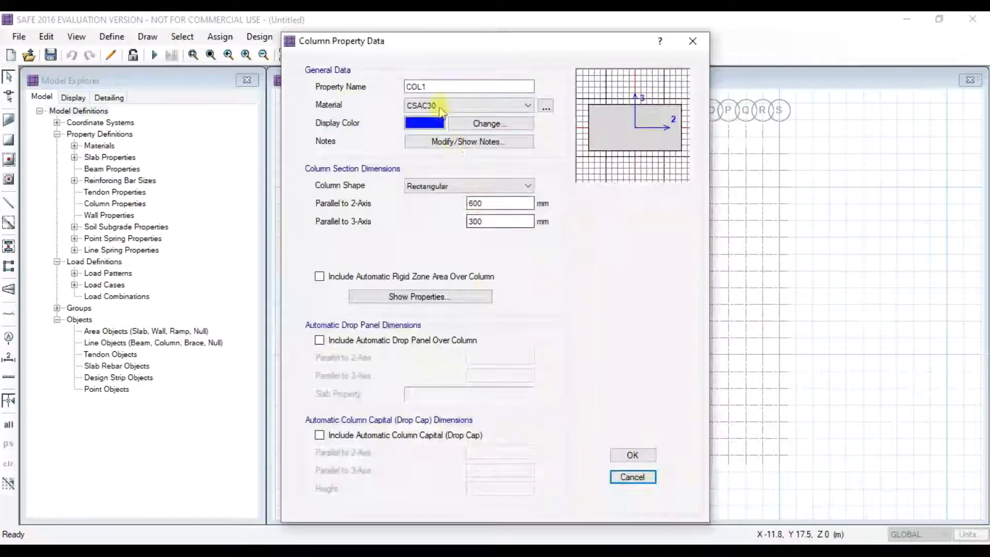
pyautogui.click(436, 86)
pyautogui.press('BackSpace')
pyautogui.write('500')
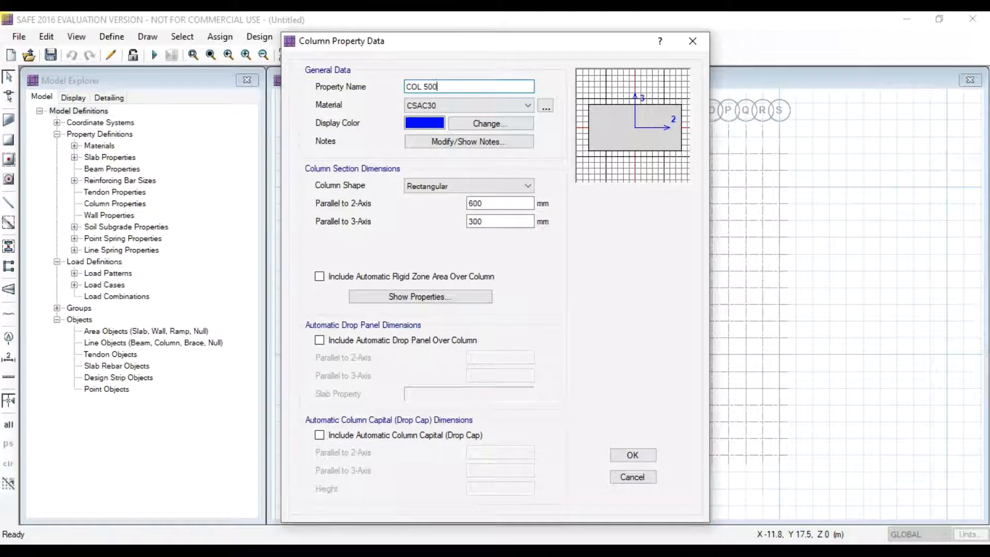
pyautogui.write('X500')
pyautogui.click(492, 105)
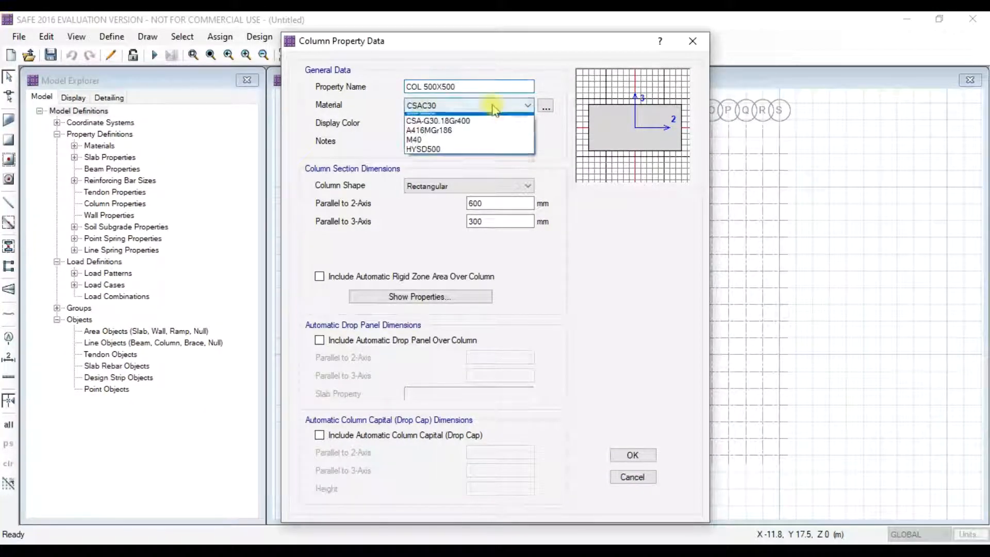
pyautogui.click(423, 156)
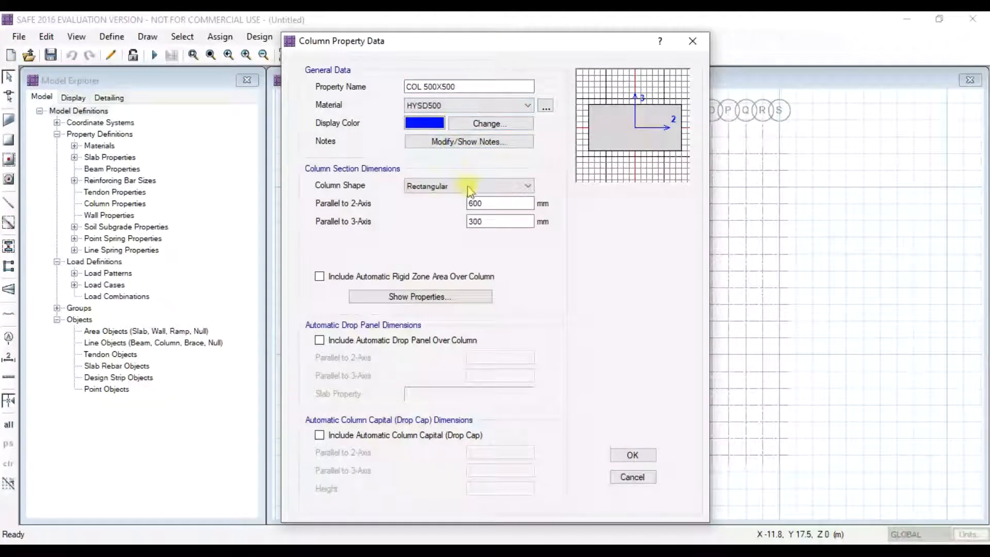
pyautogui.doubleClick(496, 203)
pyautogui.write('5')
pyautogui.click(484, 221)
pyautogui.doubleClick(483, 221)
pyautogui.write('500')
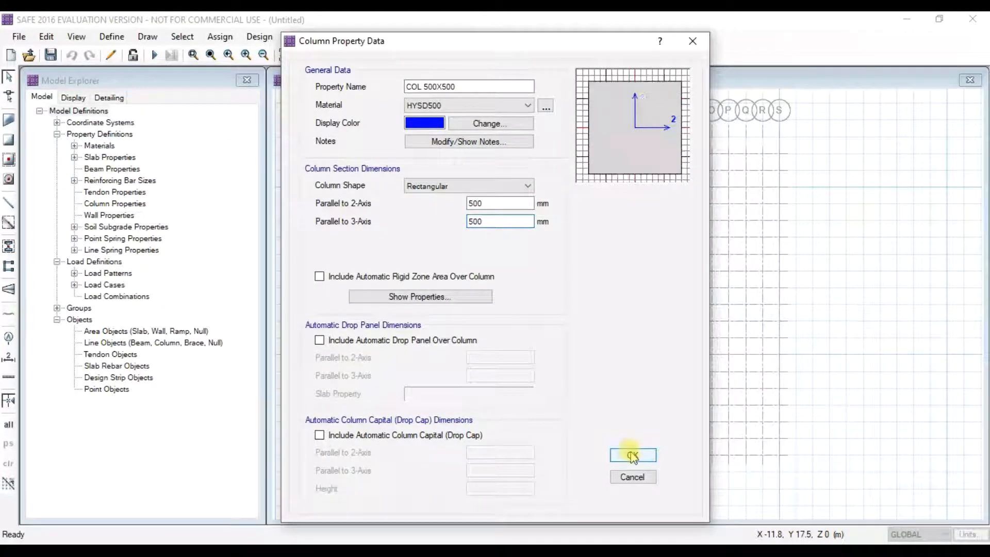
pyautogui.click(632, 455)
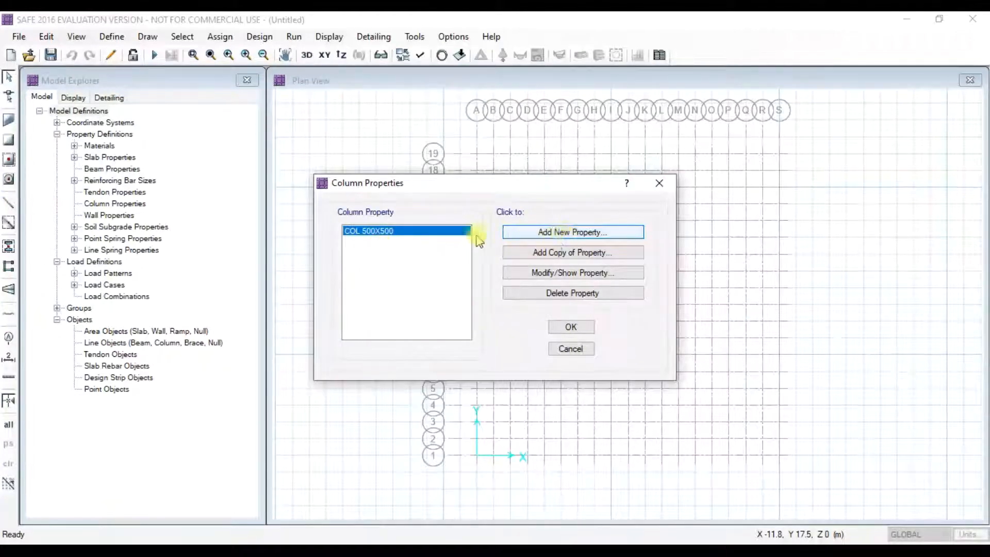
# - Add a 600 × 600 mm column property COL600X600 of HYSD500 and close the column list
pyautogui.click(573, 232)
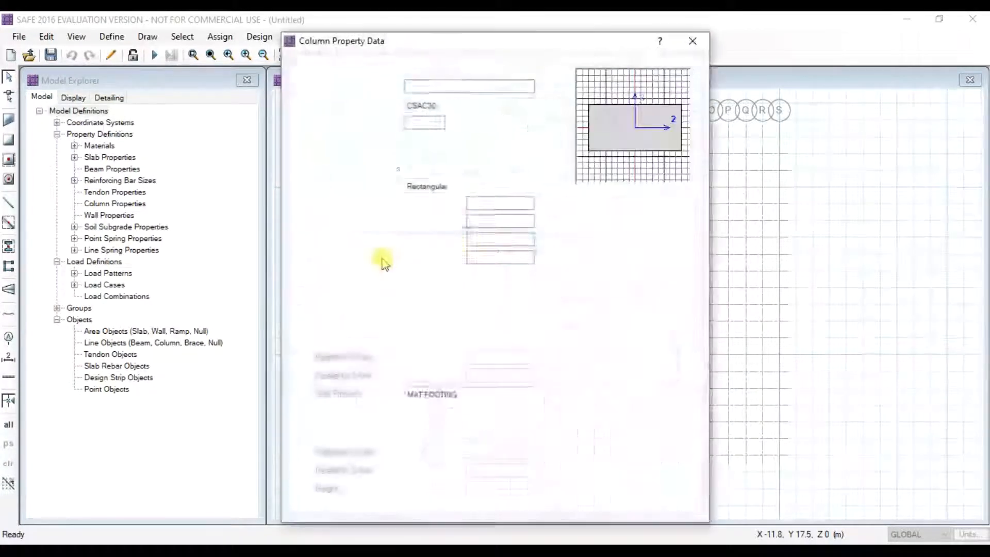
pyautogui.click(438, 86)
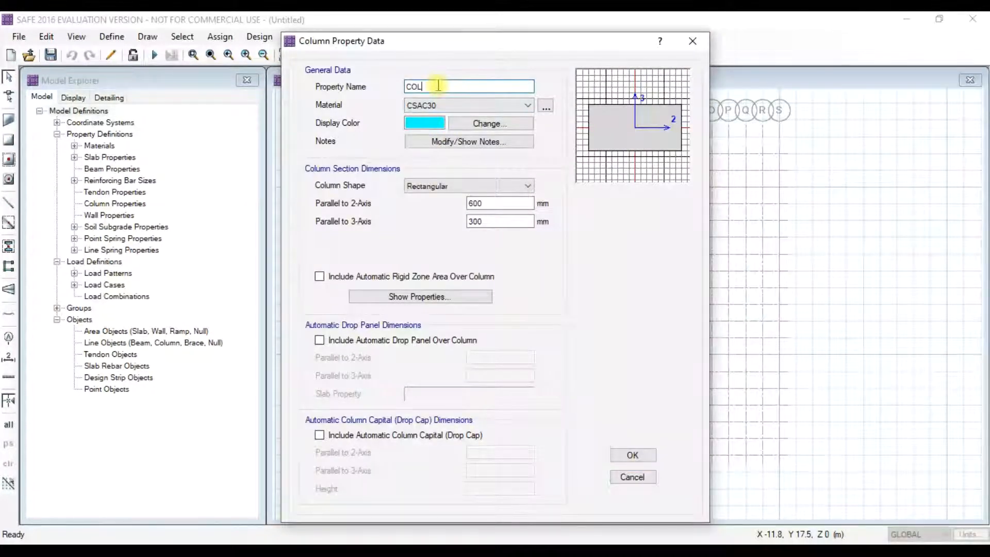
pyautogui.write('600X600')
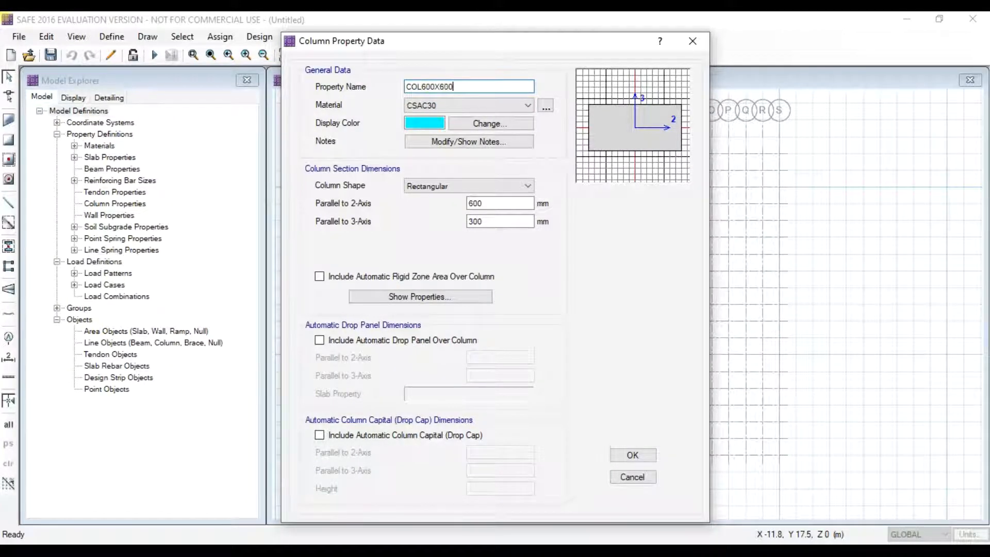
pyautogui.click(480, 105)
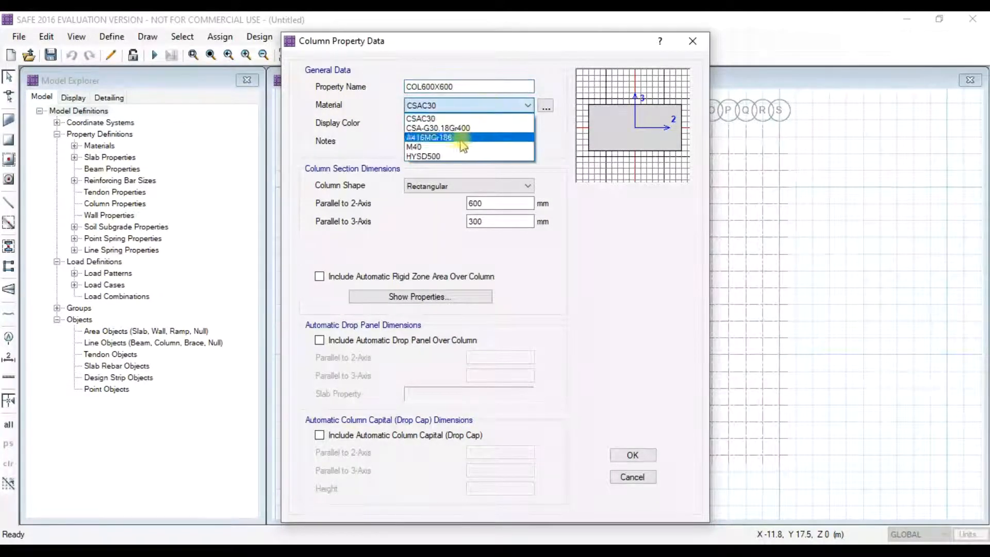
pyautogui.click(438, 147)
pyautogui.click(454, 106)
pyautogui.click(451, 156)
pyautogui.moveTo(508, 222); pyautogui.dragTo(467, 221)
pyautogui.write('60')
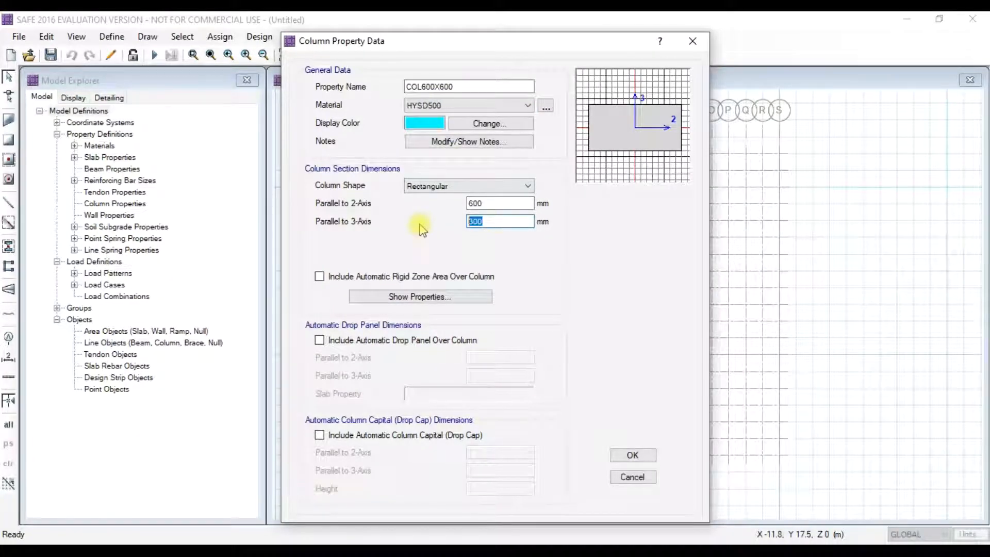
pyautogui.click(625, 454)
pyautogui.click(556, 327)
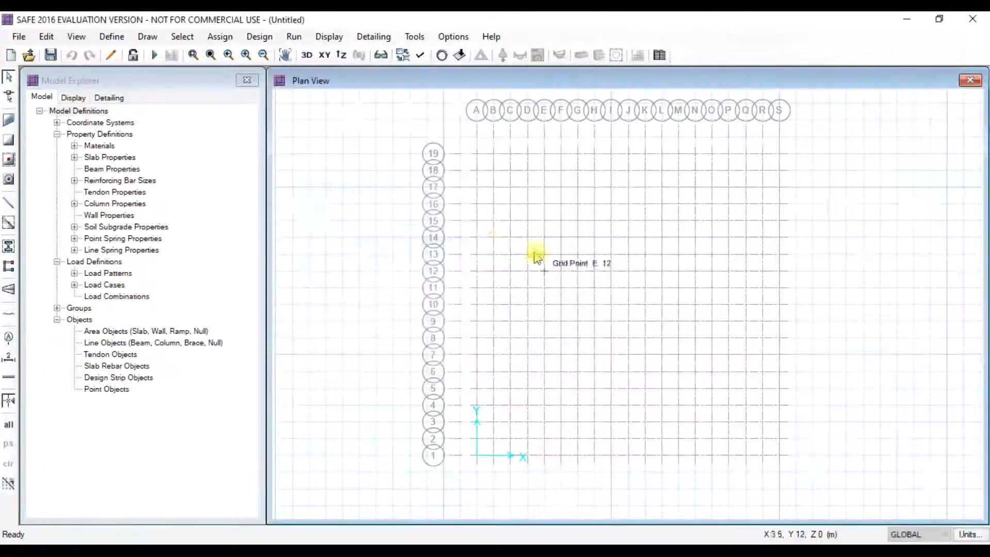
# - Change SOIL1's subgrade modulus to 3E+04 kN/m3, compression only, and close its dialogs
pyautogui.click(112, 38)
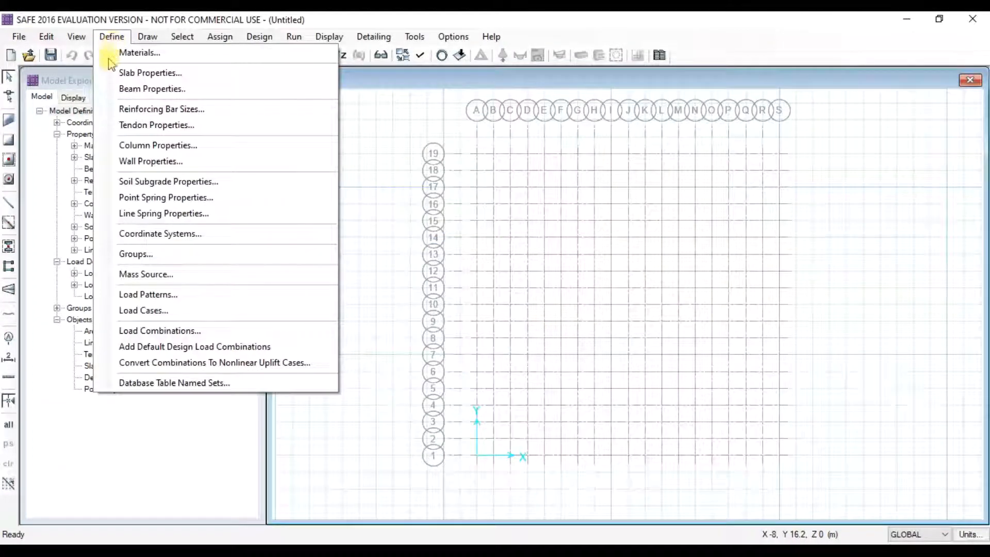
pyautogui.click(174, 183)
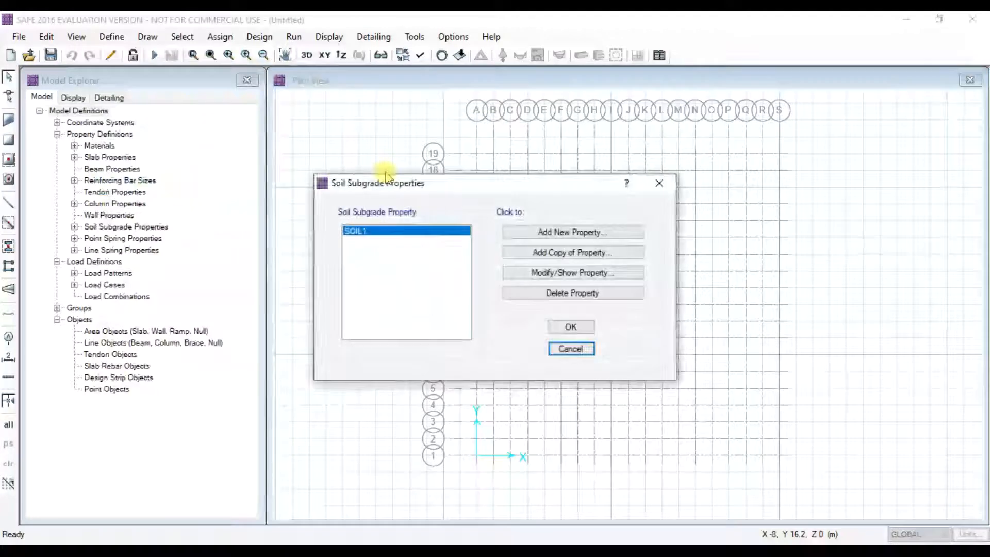
pyautogui.click(564, 273)
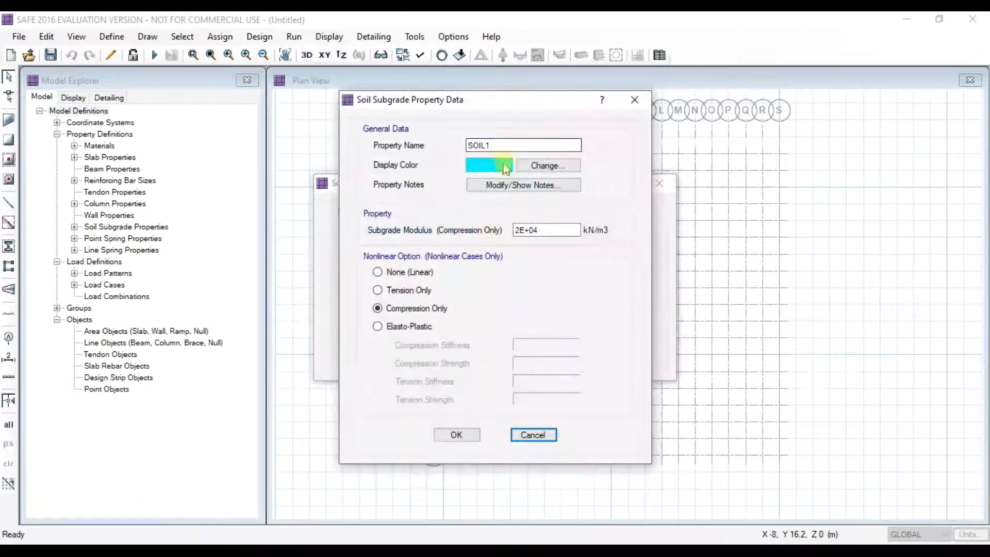
pyautogui.click(521, 229)
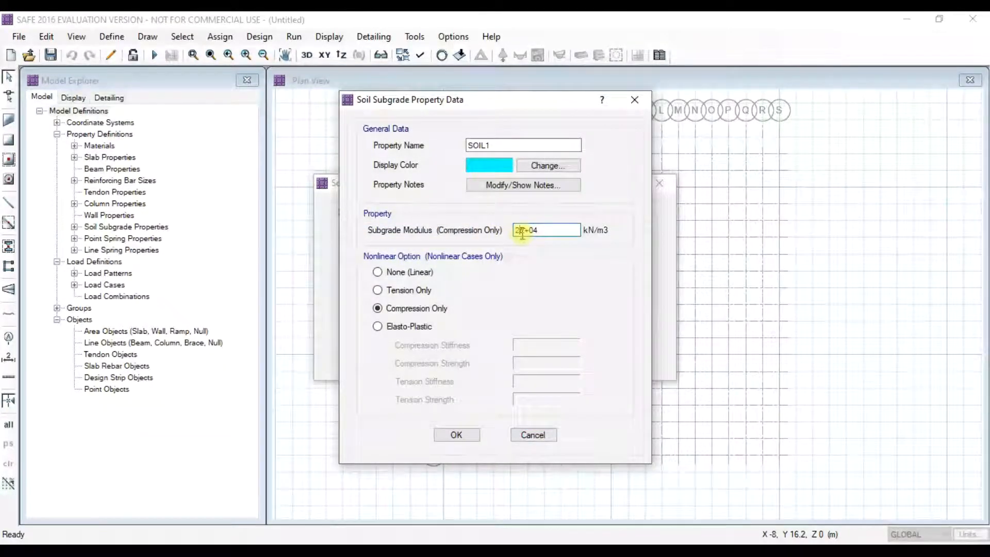
pyautogui.write('3')
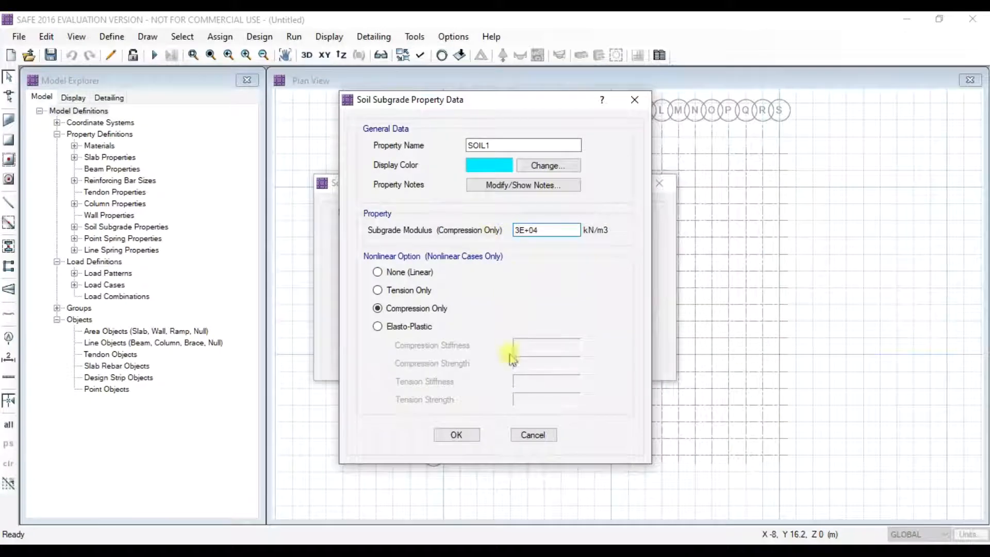
pyautogui.click(456, 435)
pyautogui.click(567, 328)
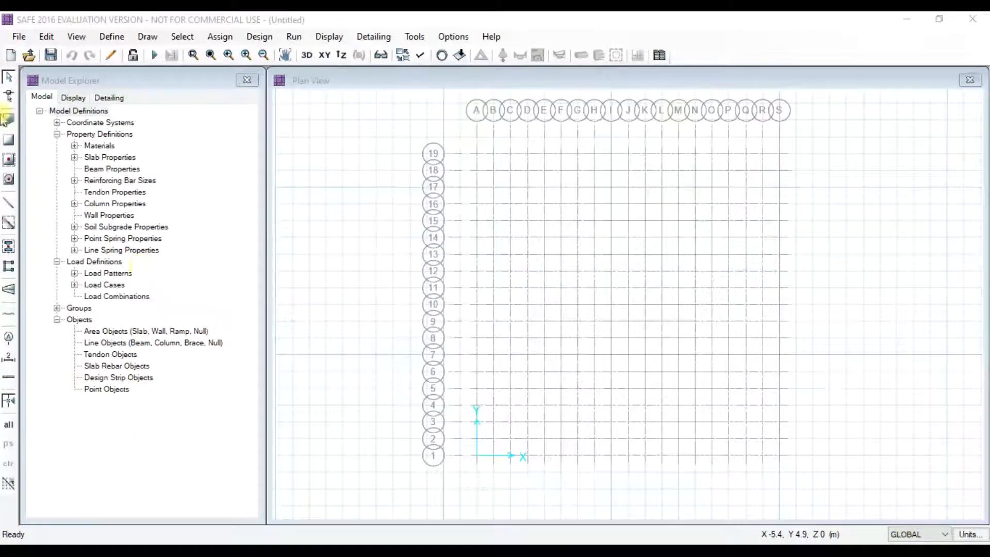
pyautogui.click(112, 36)
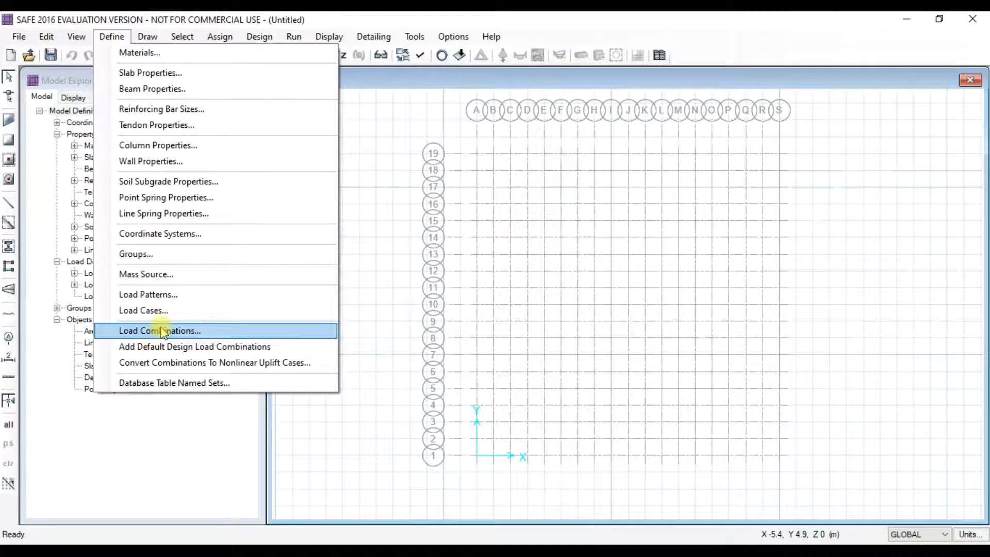
pyautogui.click(154, 294)
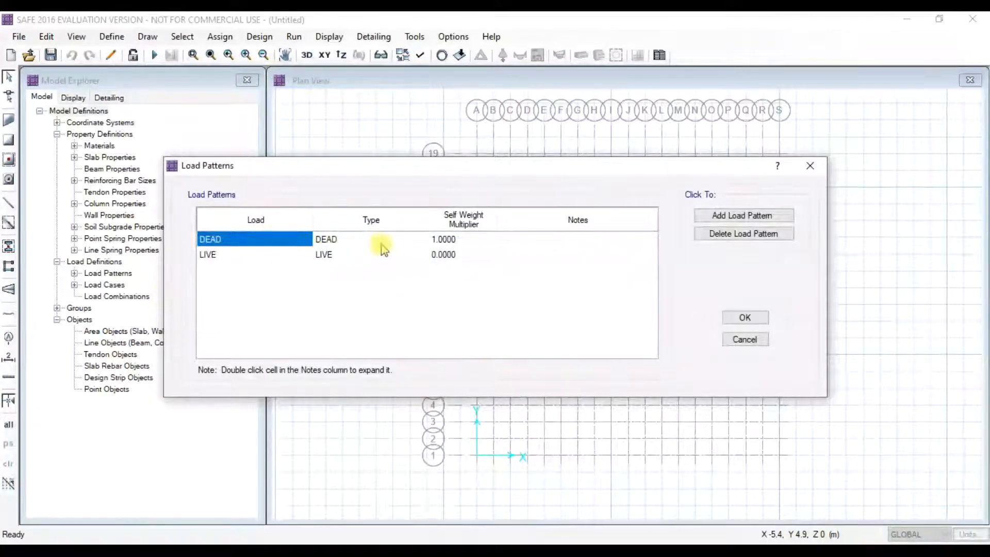
pyautogui.click(745, 318)
pyautogui.click(110, 36)
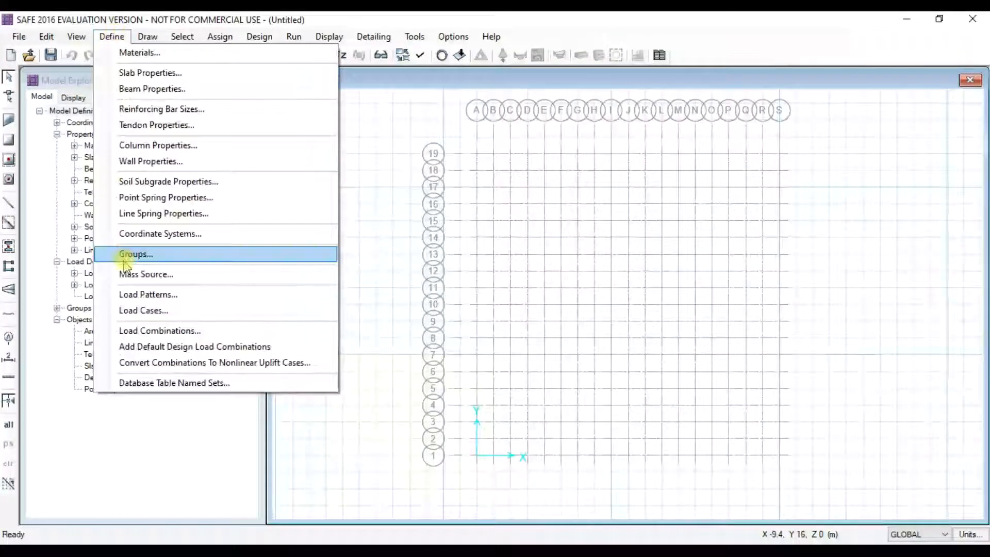
pyautogui.click(147, 310)
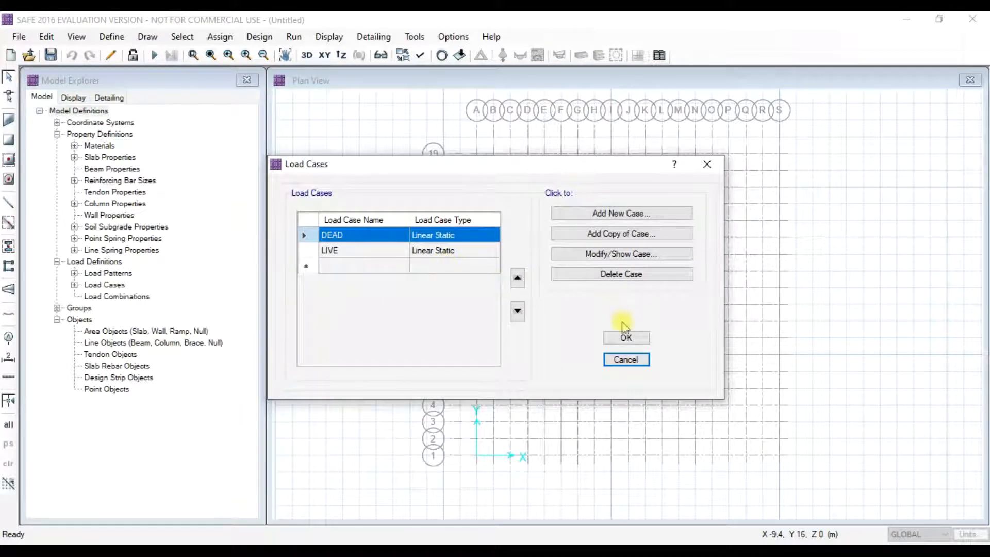
pyautogui.click(625, 340)
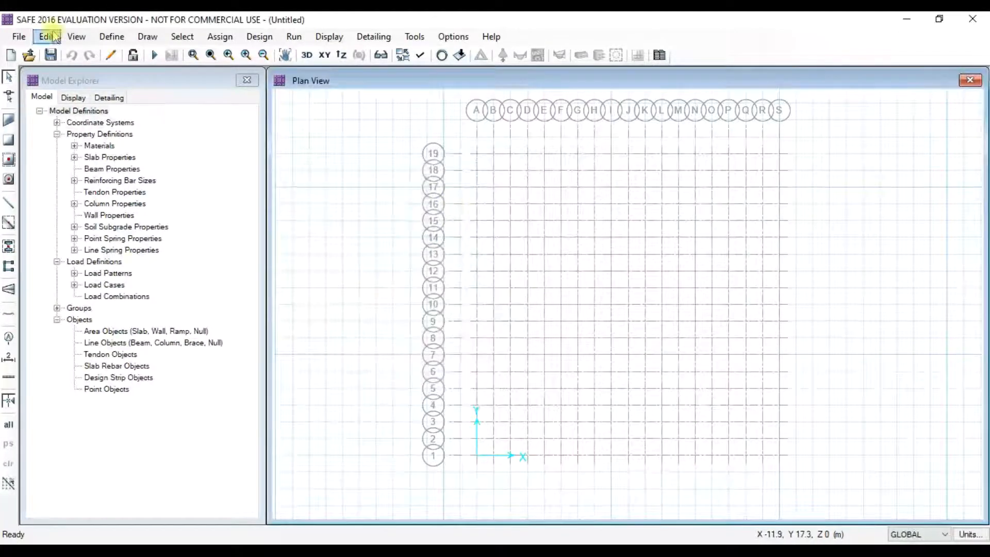
pyautogui.click(112, 37)
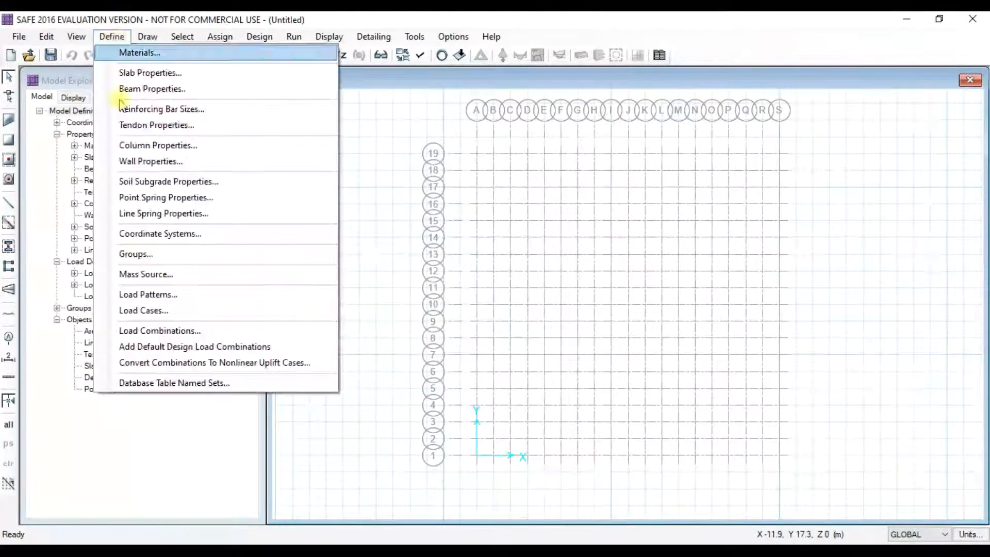
pyautogui.click(150, 310)
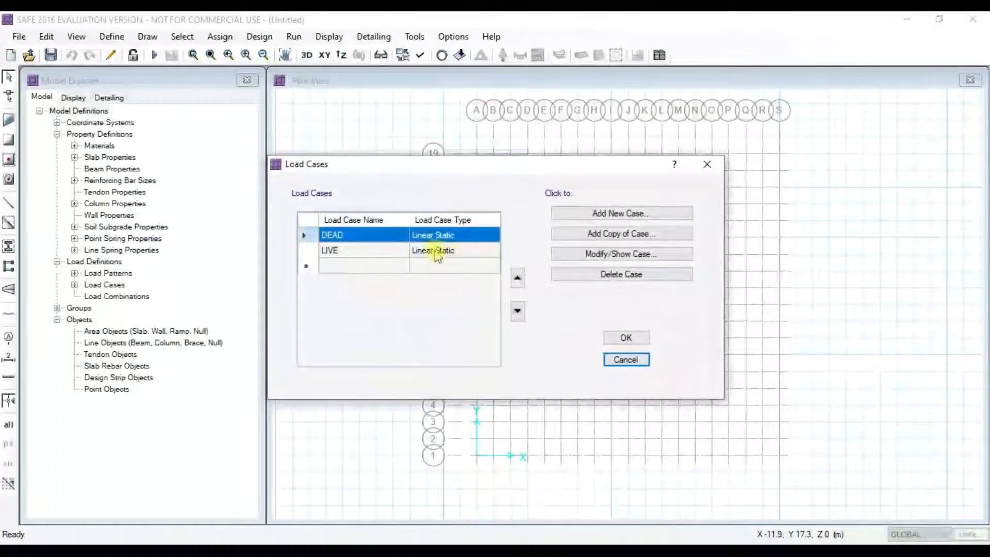
pyautogui.click(625, 338)
pyautogui.click(112, 36)
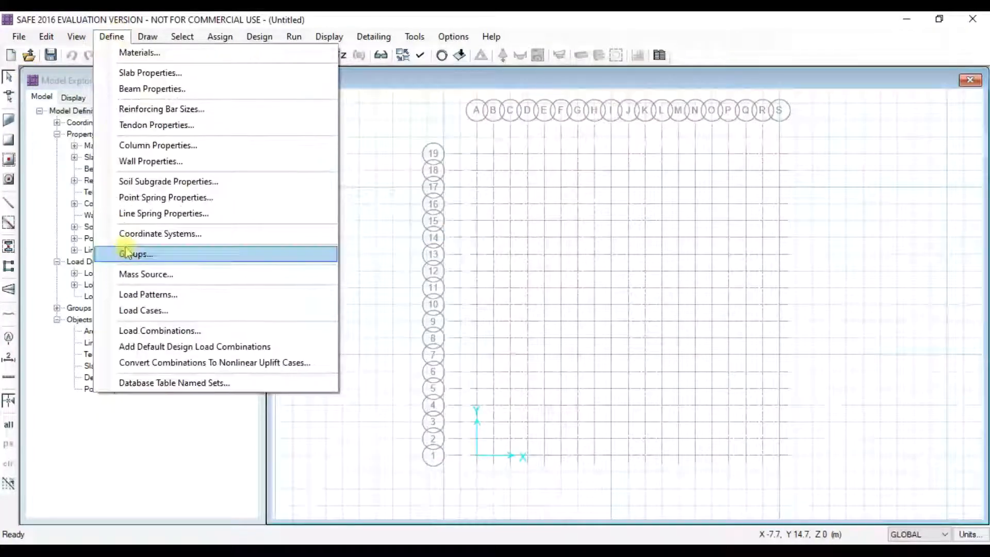
# - Create COMB1 as 1.5 DEAD + 1.5 LIVE for strength design
pyautogui.click(155, 331)
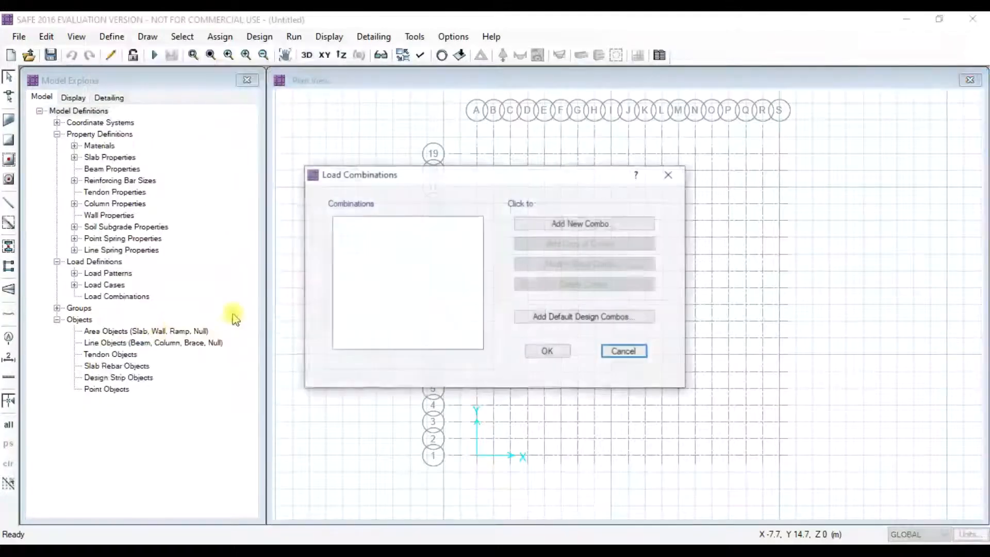
pyautogui.click(593, 225)
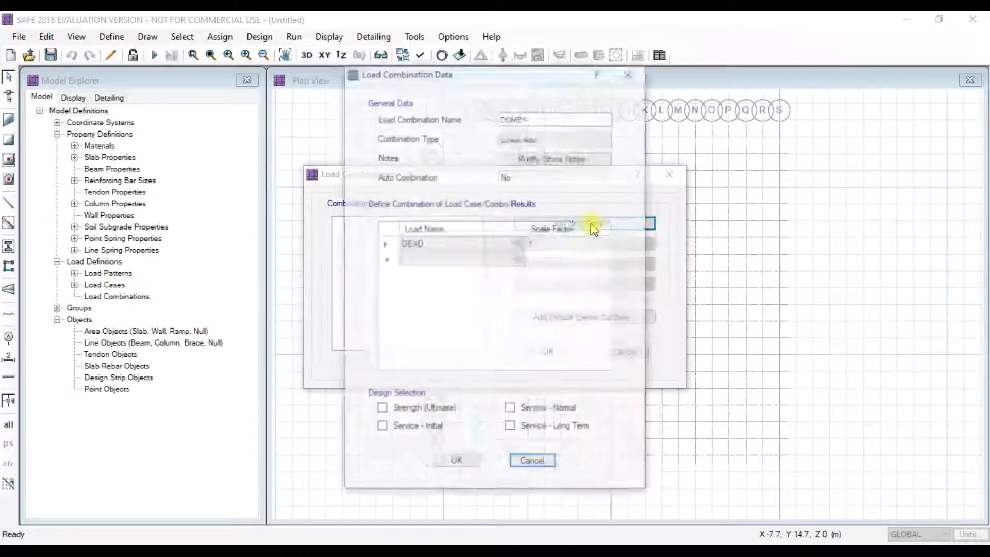
pyautogui.click(548, 245)
pyautogui.click(548, 246)
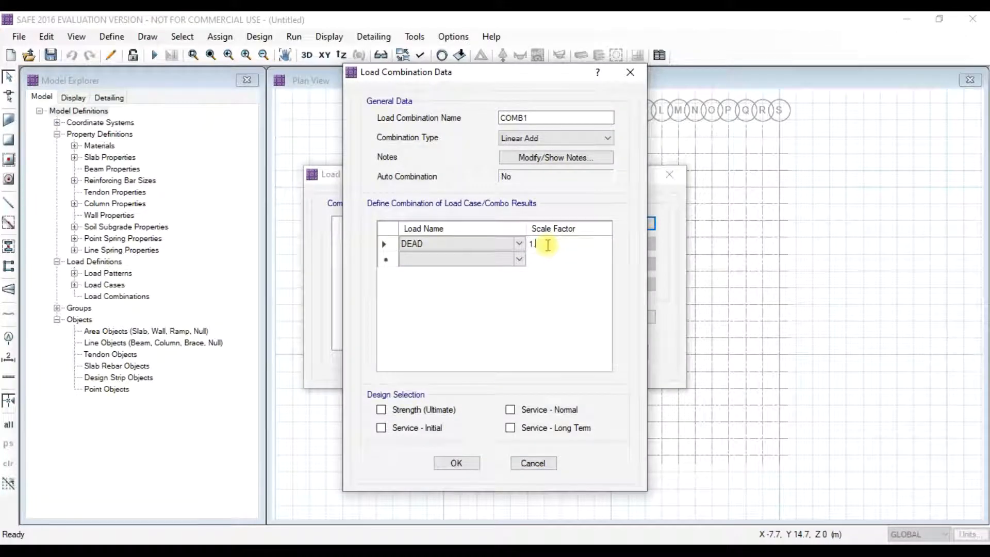
pyautogui.click(519, 259)
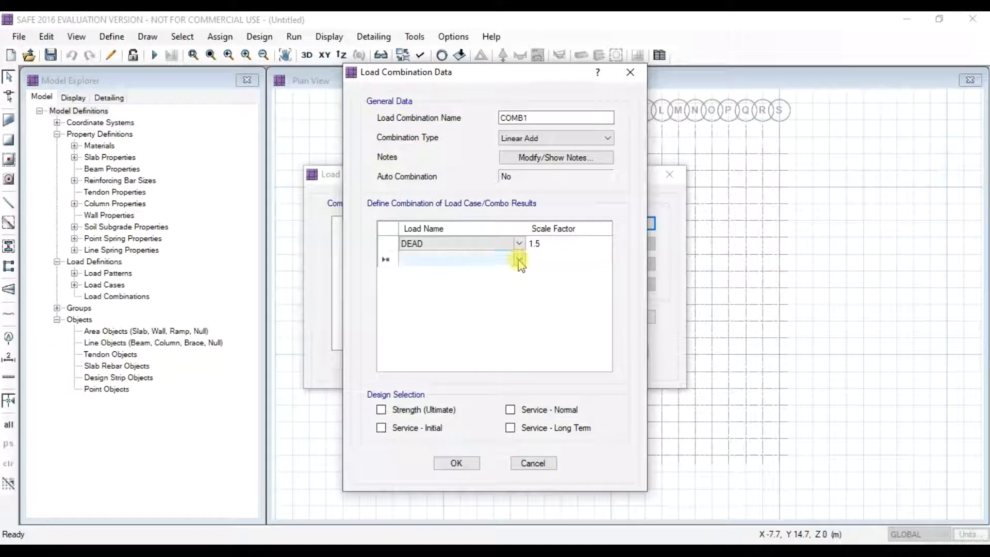
pyautogui.click(519, 259)
pyautogui.click(442, 279)
pyautogui.click(541, 263)
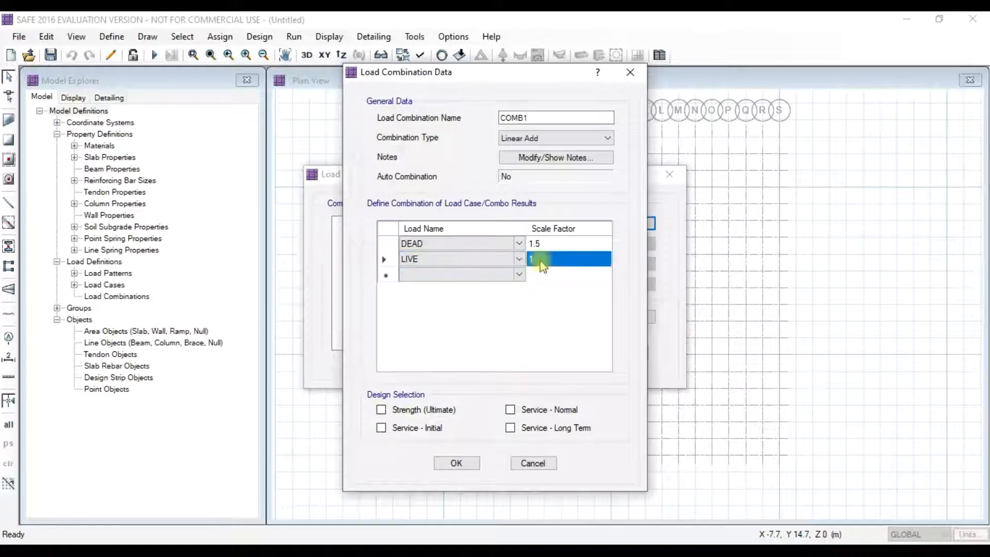
pyautogui.click(546, 260)
pyautogui.write('.5')
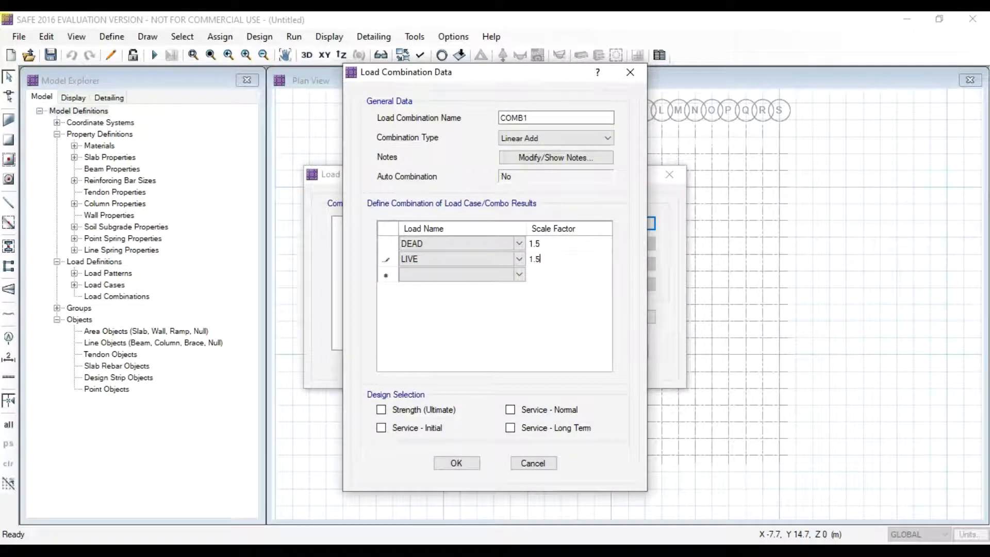
pyautogui.click(381, 409)
pyautogui.click(456, 462)
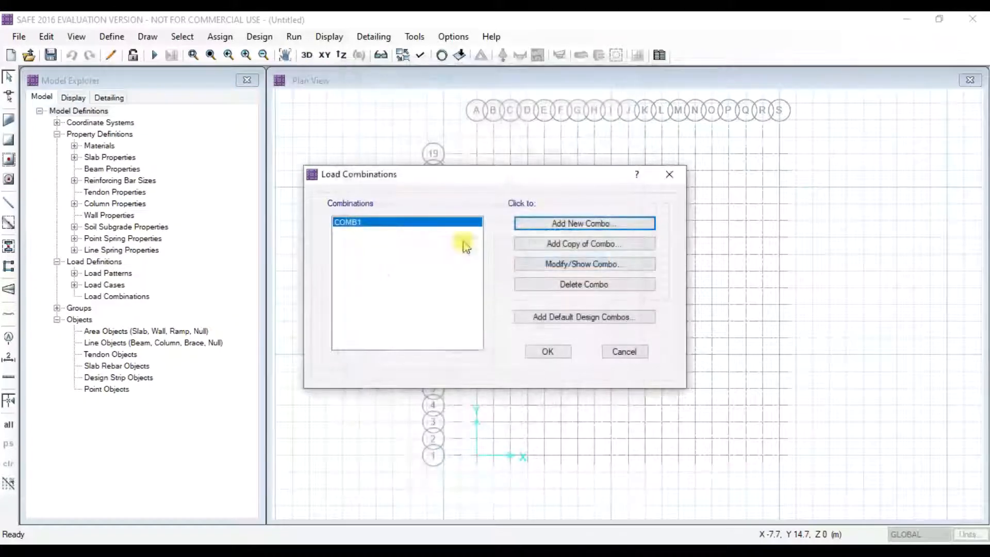
# - Create COMB2 as 1.0 DEAD + 1.0 LIVE for service normal design and close the list
pyautogui.click(580, 223)
pyautogui.click(453, 259)
pyautogui.click(454, 244)
pyautogui.click(454, 244)
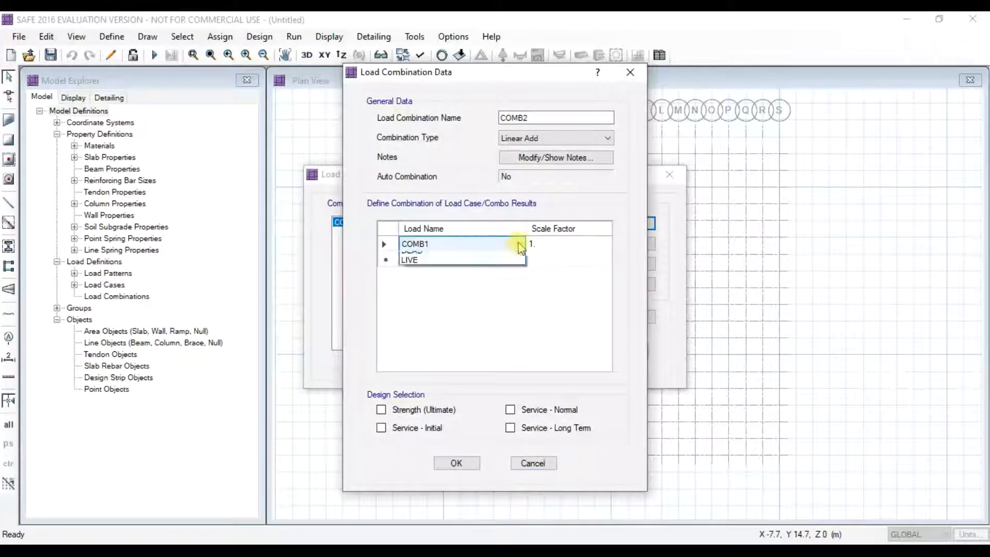
pyautogui.click(456, 266)
pyautogui.doubleClick(549, 245)
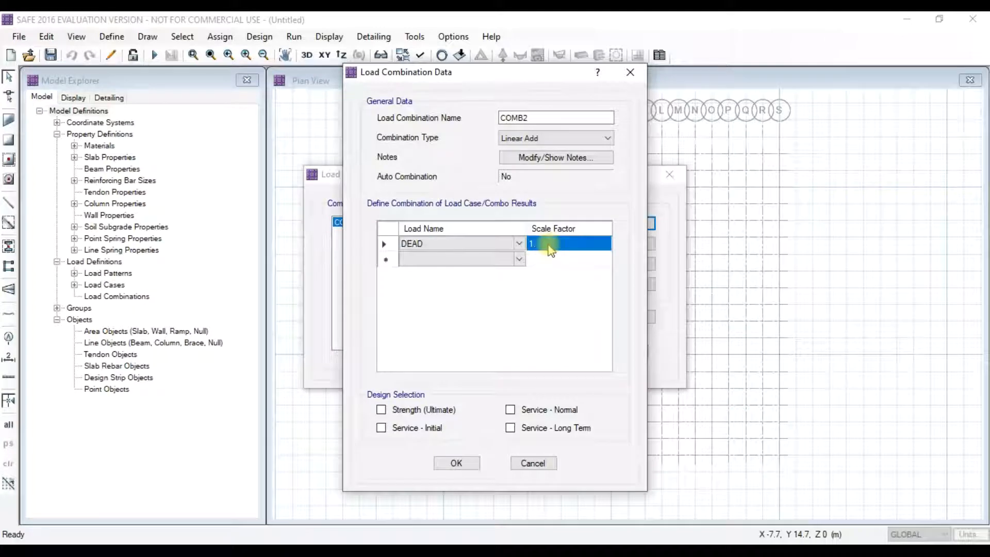
pyautogui.click(520, 260)
pyautogui.click(472, 281)
pyautogui.click(520, 260)
pyautogui.click(520, 260)
pyautogui.click(519, 259)
pyautogui.click(482, 291)
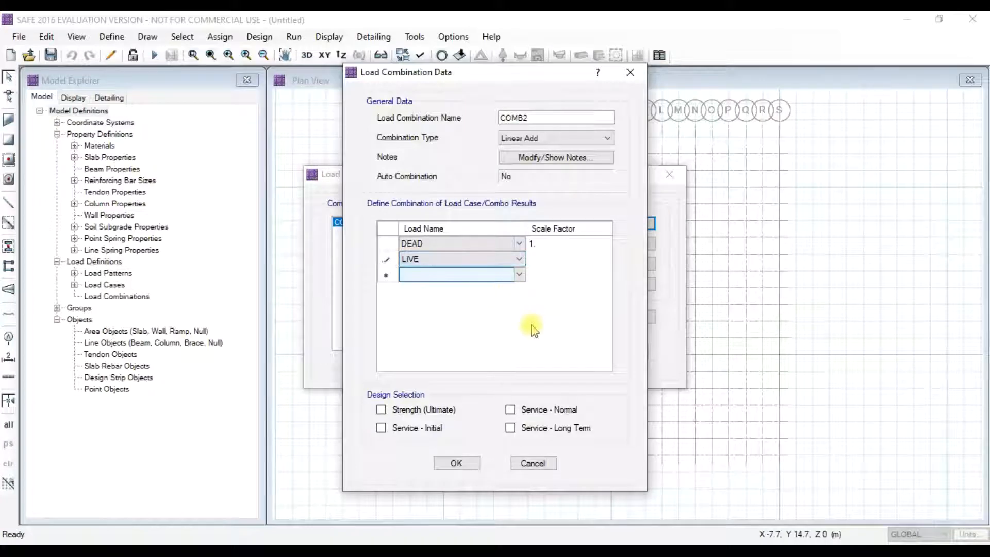
pyautogui.click(557, 260)
pyautogui.click(511, 410)
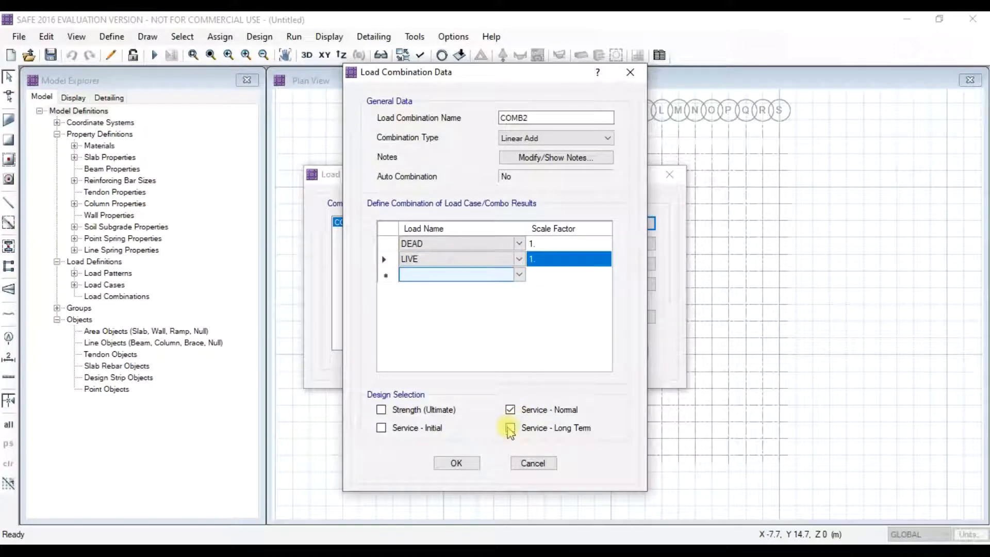
pyautogui.click(456, 463)
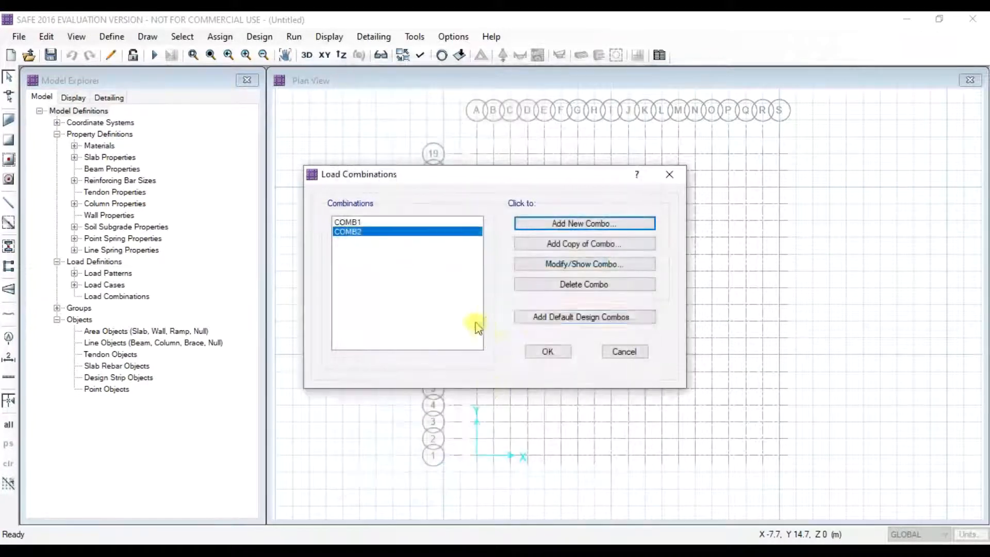
pyautogui.click(548, 352)
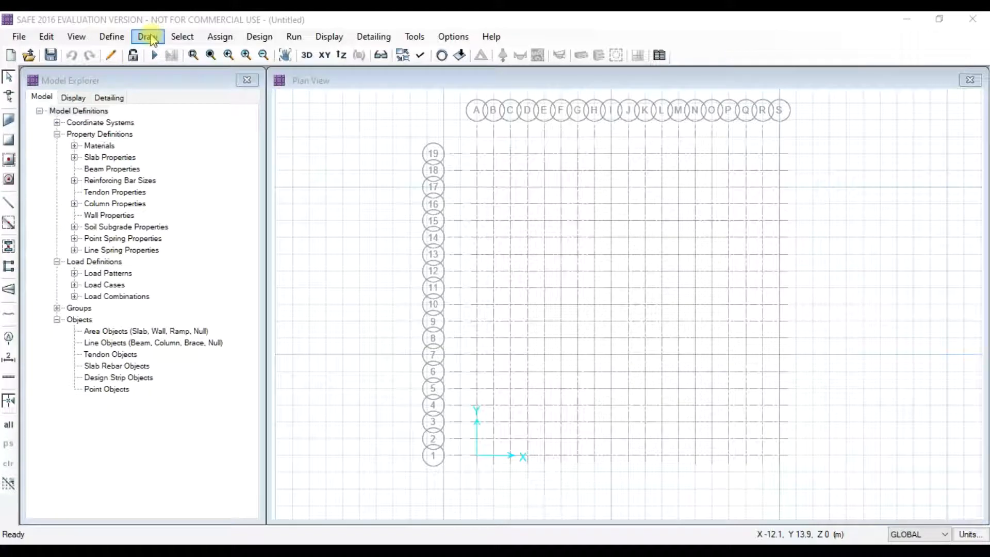
# - Draw a MAT FOOTING slab through grid corners A19, S19, S1 and A1
pyautogui.click(148, 38)
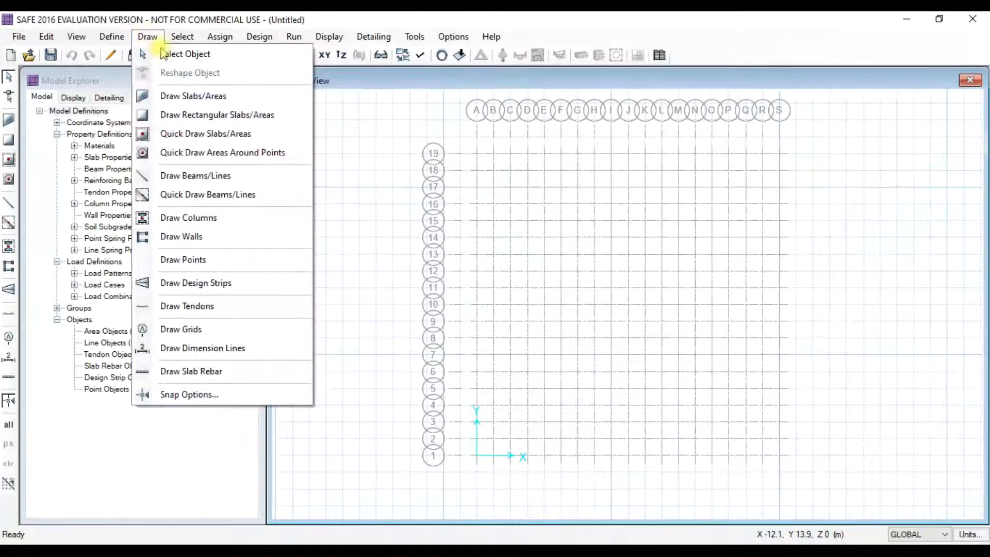
pyautogui.click(191, 97)
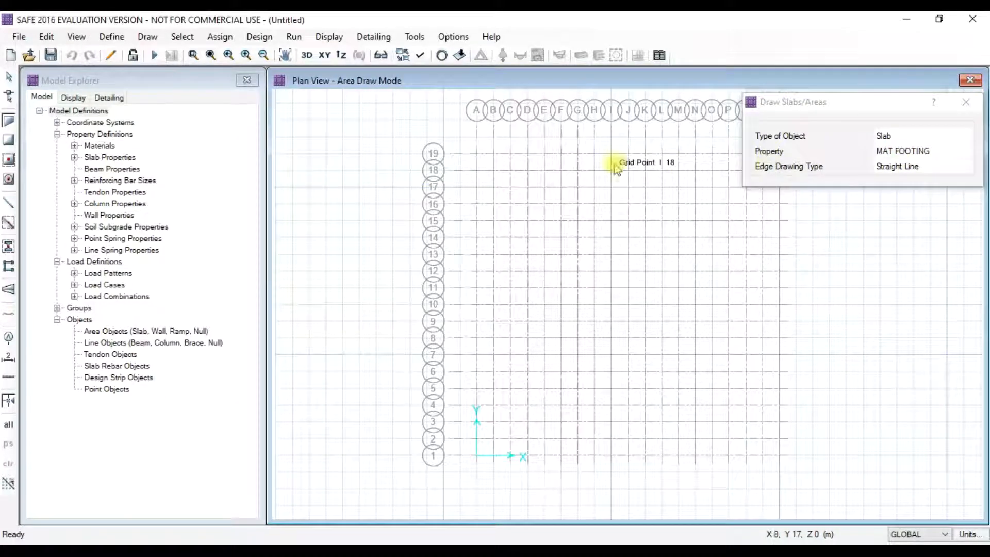
pyautogui.moveTo(899, 106)
pyautogui.mouseDown()
pyautogui.moveTo(265, 113)
pyautogui.moveTo(262, 103)
pyautogui.mouseUp()
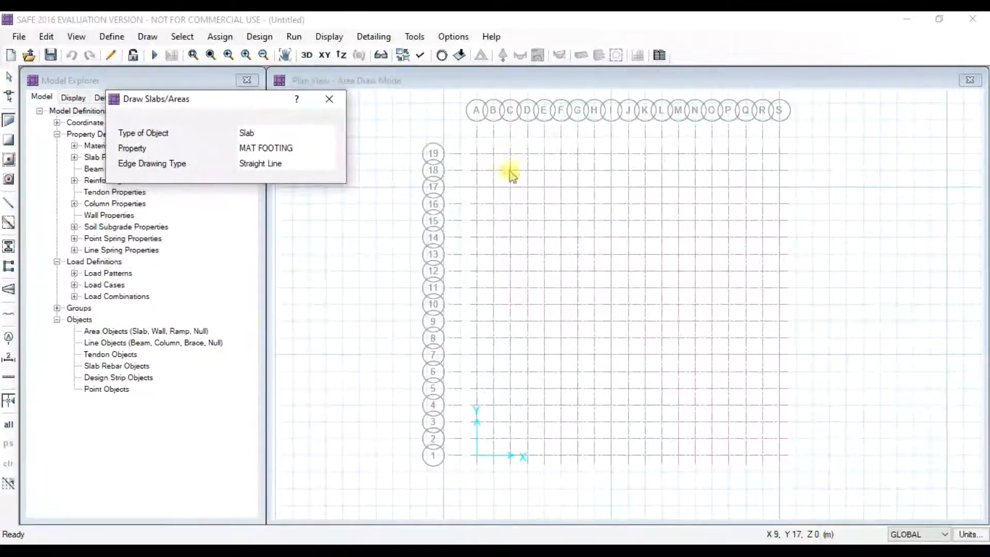
pyautogui.click(478, 154)
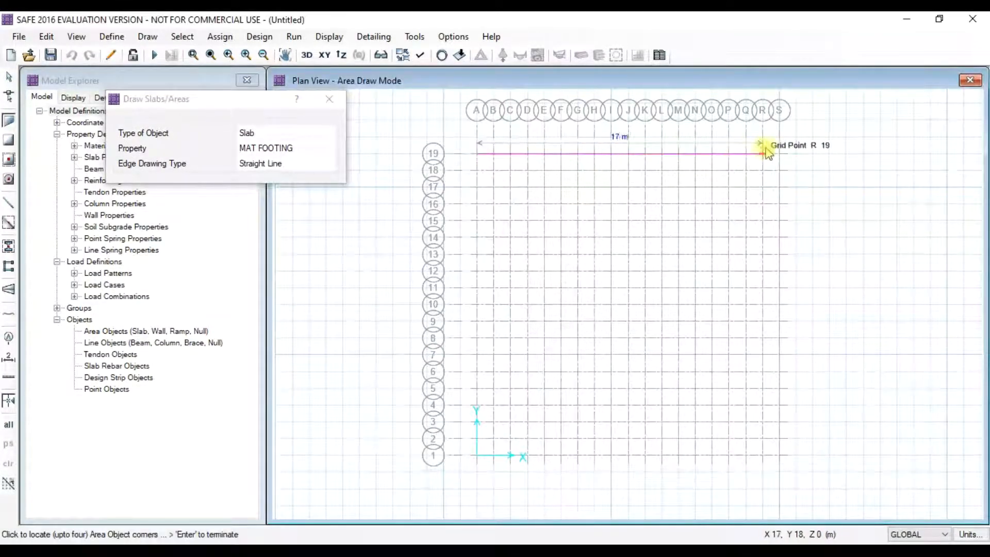
pyautogui.click(781, 154)
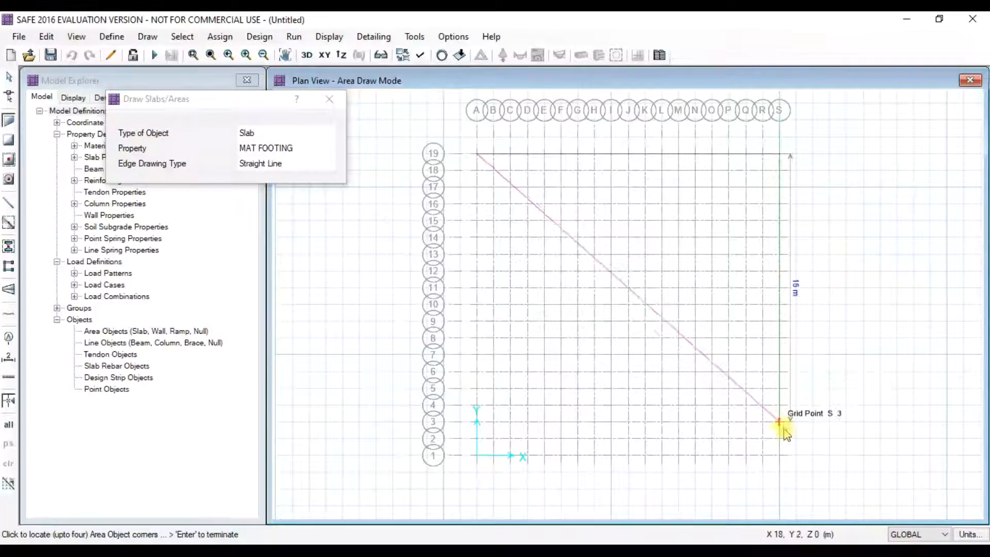
pyautogui.click(780, 456)
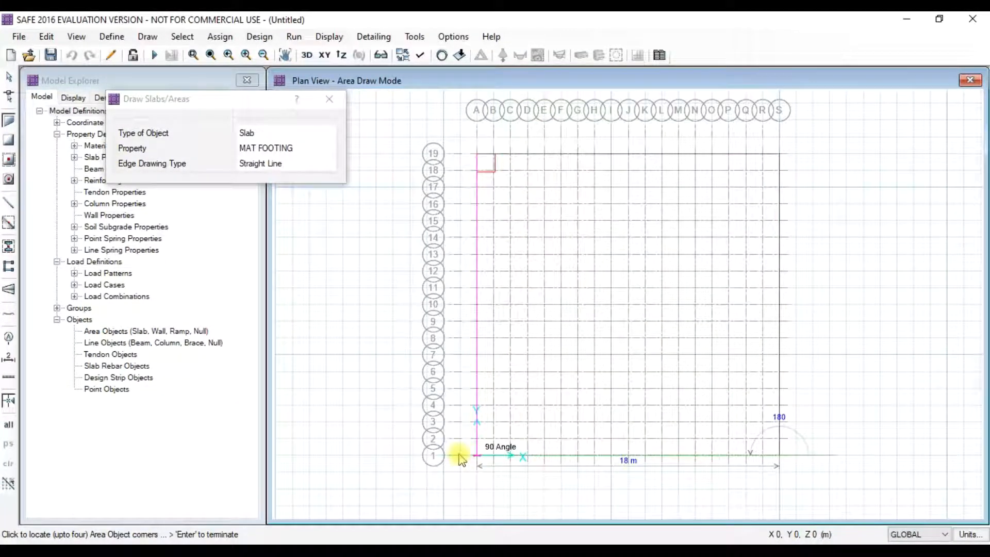
pyautogui.click(477, 455)
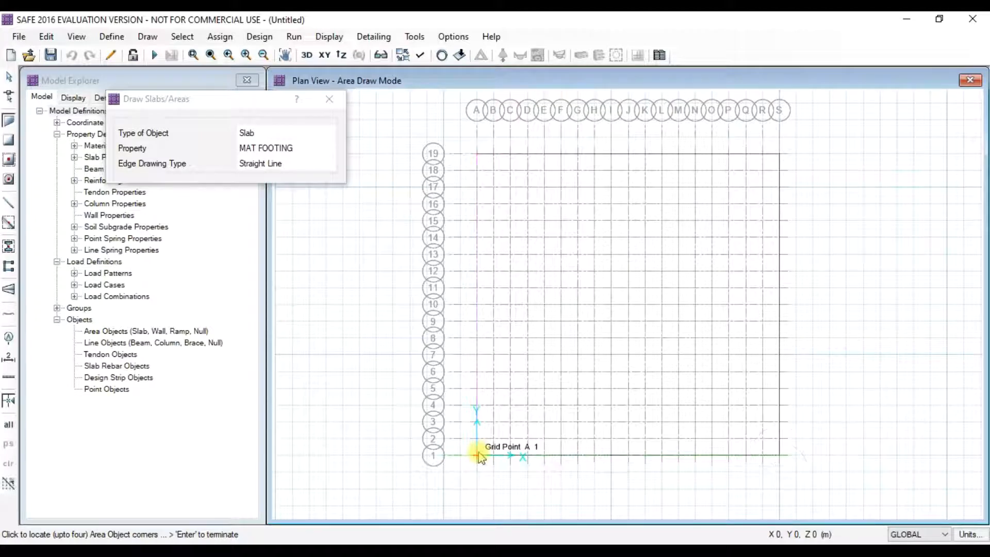
pyautogui.click(478, 155)
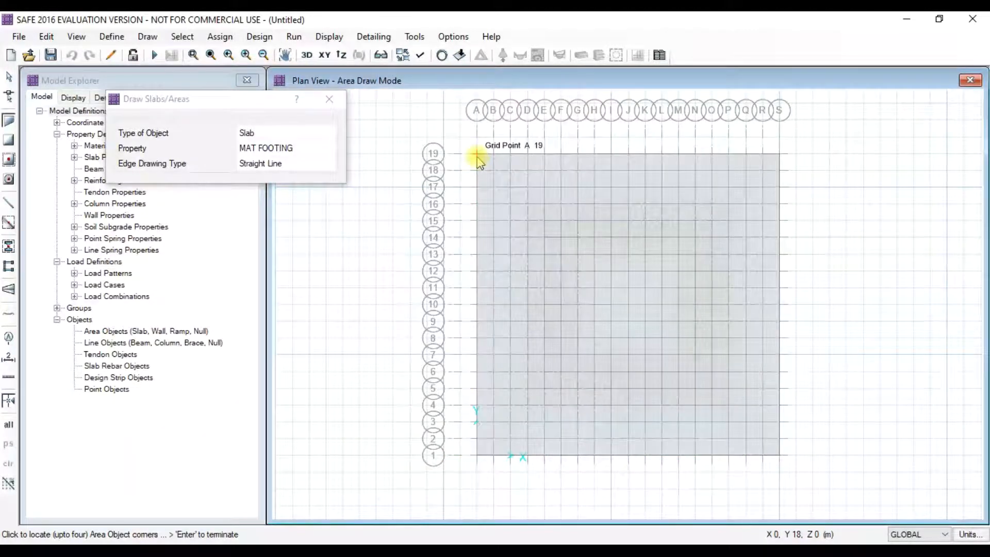
pyautogui.press('Escape')
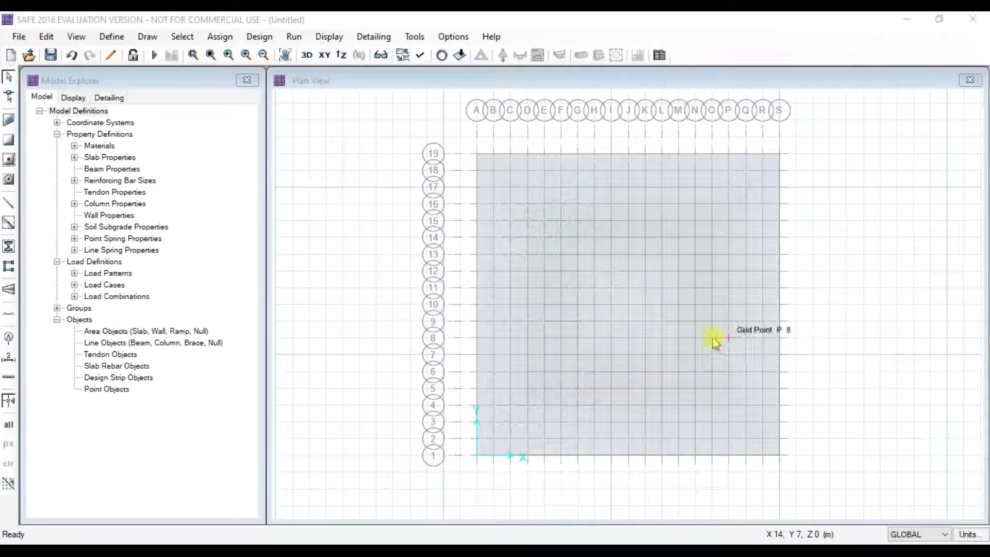
# - Select the slab and expand its outline outward with a 4000 mm offset value
pyautogui.scroll(1, 707, 334)
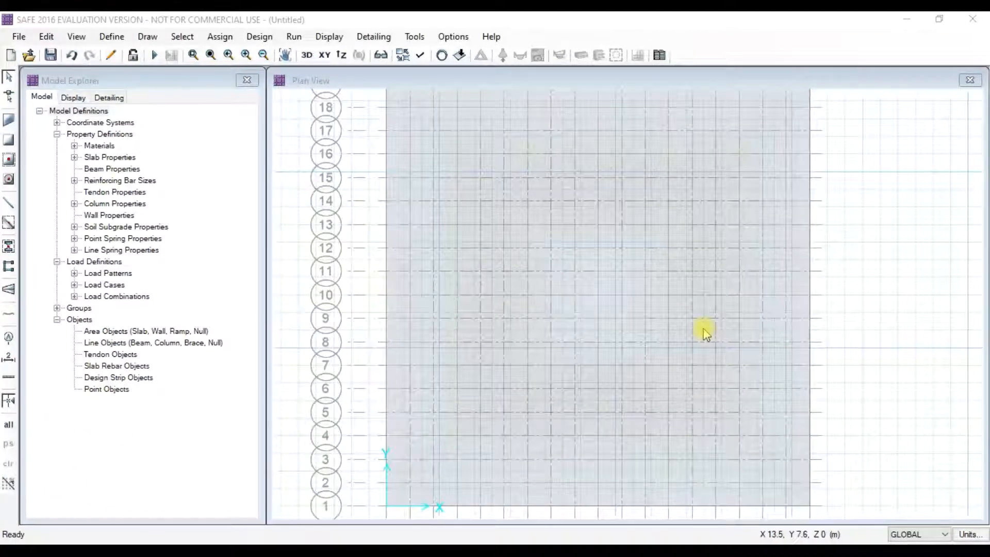
pyautogui.click(706, 335)
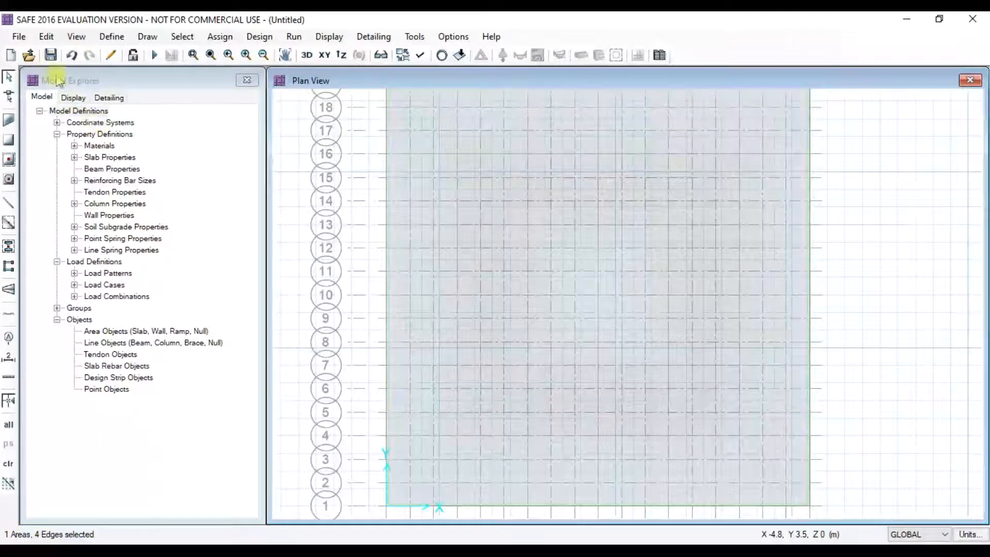
pyautogui.click(46, 37)
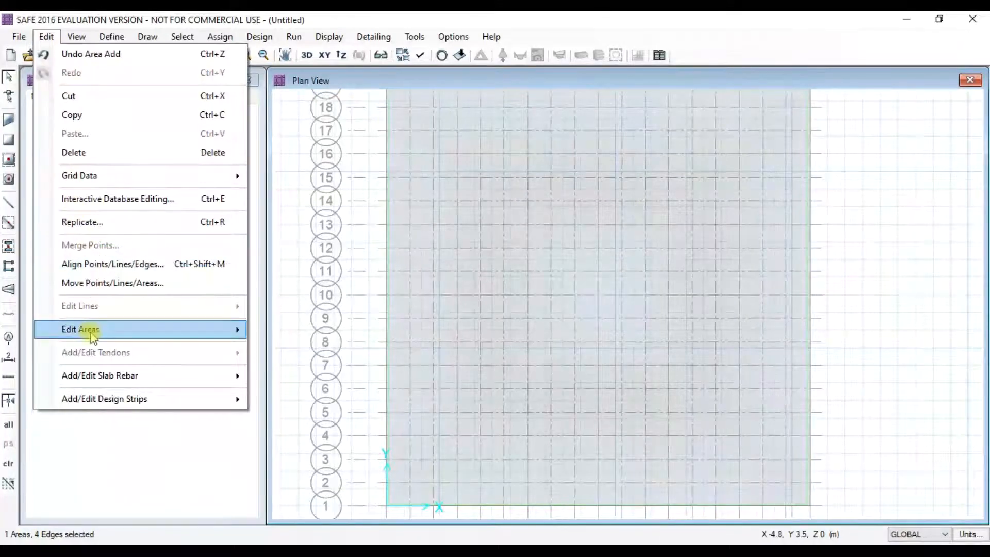
pyautogui.moveTo(242, 331)
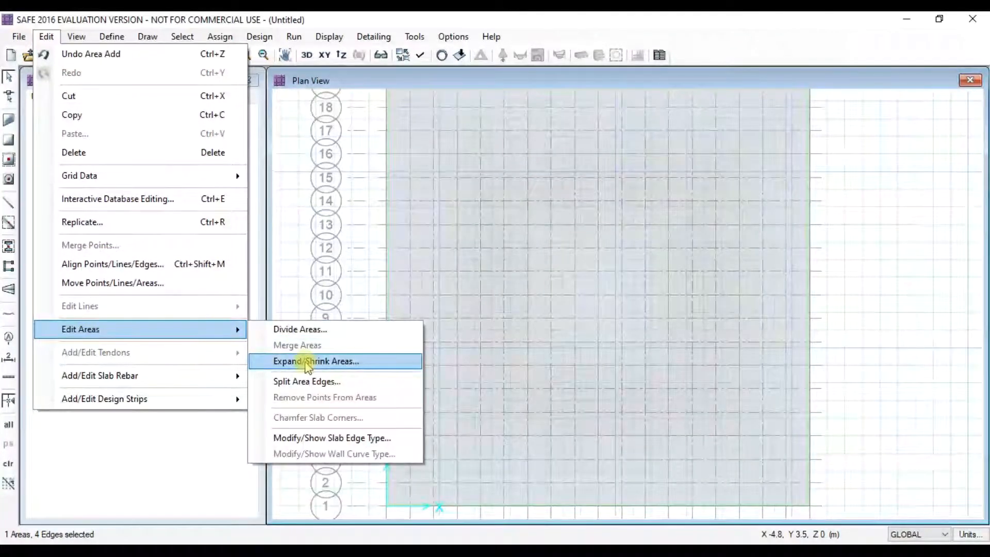
pyautogui.click(299, 361)
pyautogui.moveTo(499, 194); pyautogui.dragTo(184, 206)
pyautogui.doubleClick(185, 255)
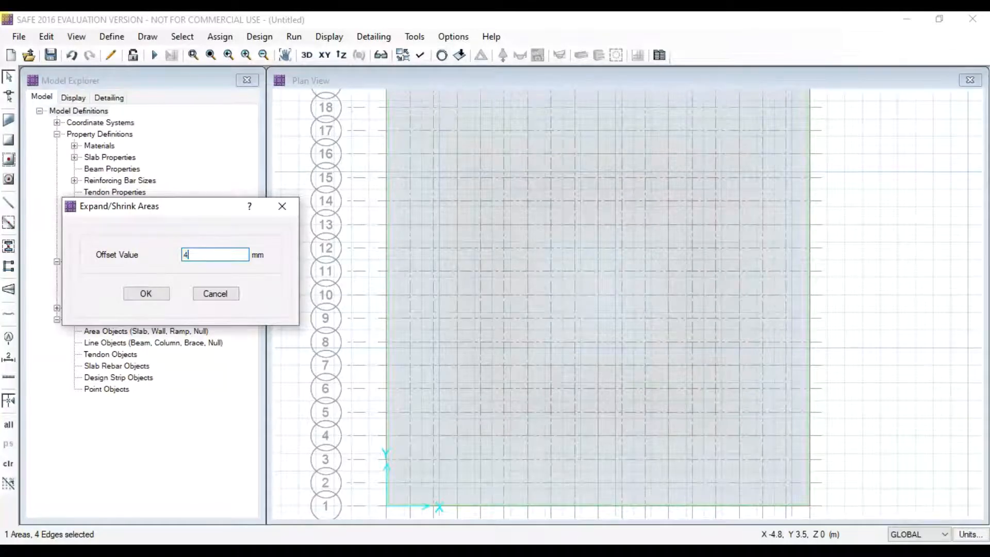
pyautogui.click(144, 295)
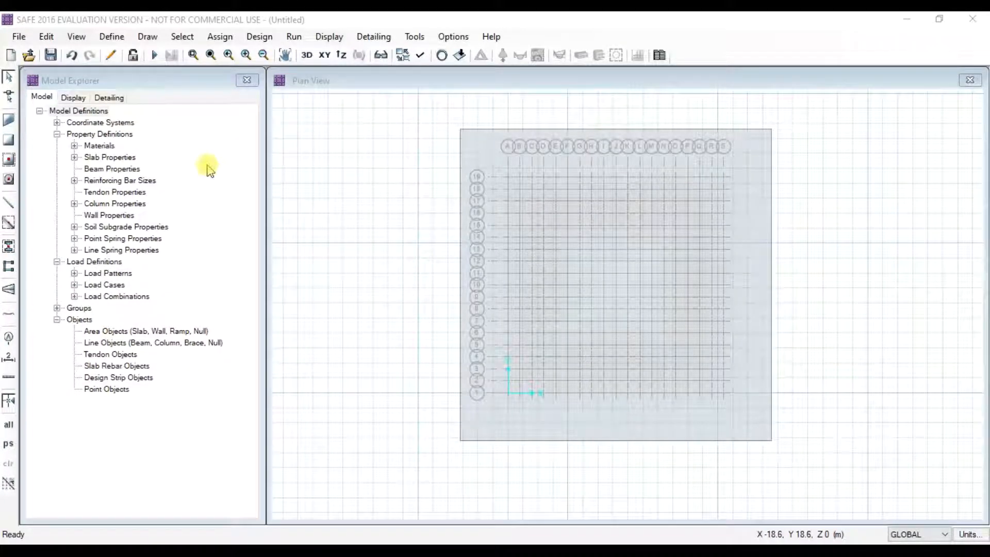
pyautogui.click(370, 225)
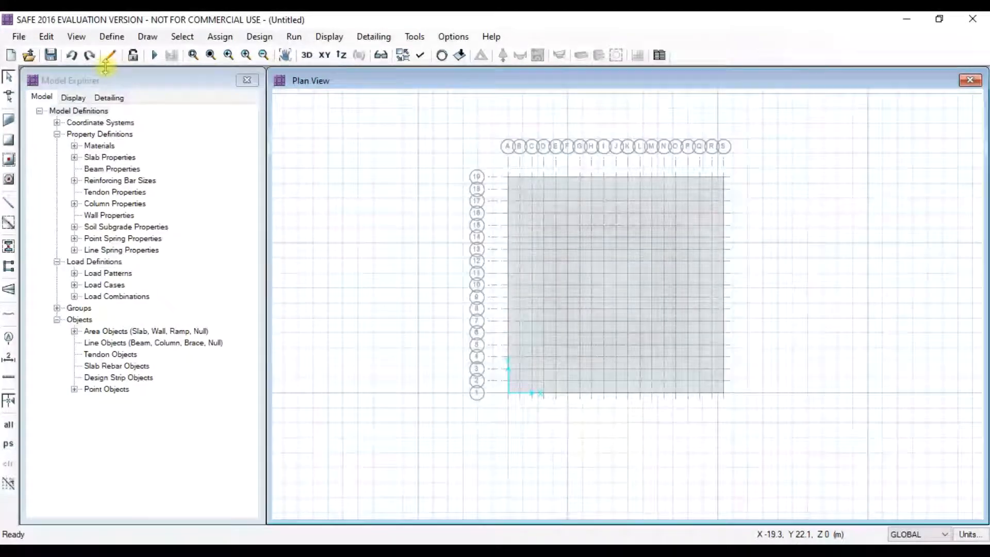
# - Reselect the slab and expand it outward by a 2000 mm offset instead
pyautogui.scroll(1, 580, 310)
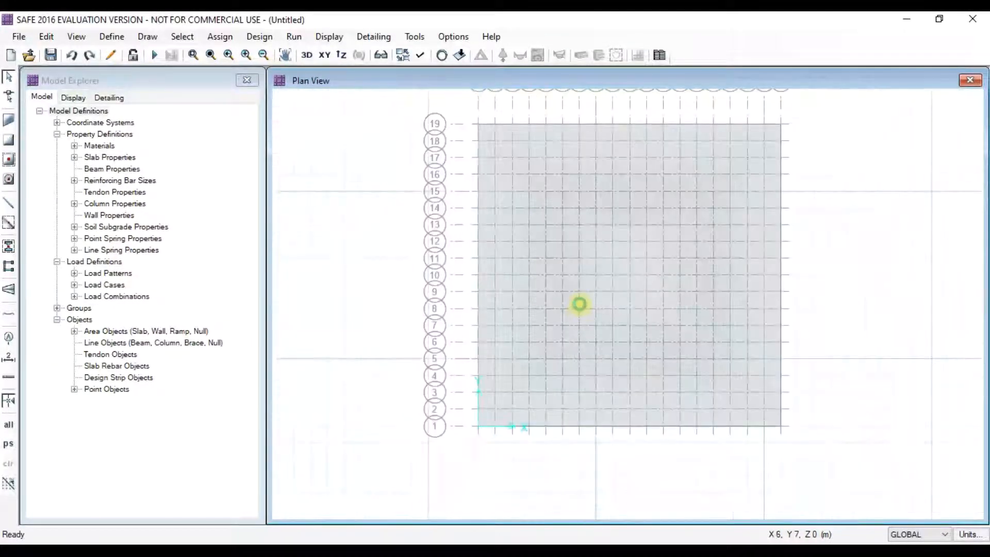
pyautogui.click(589, 307)
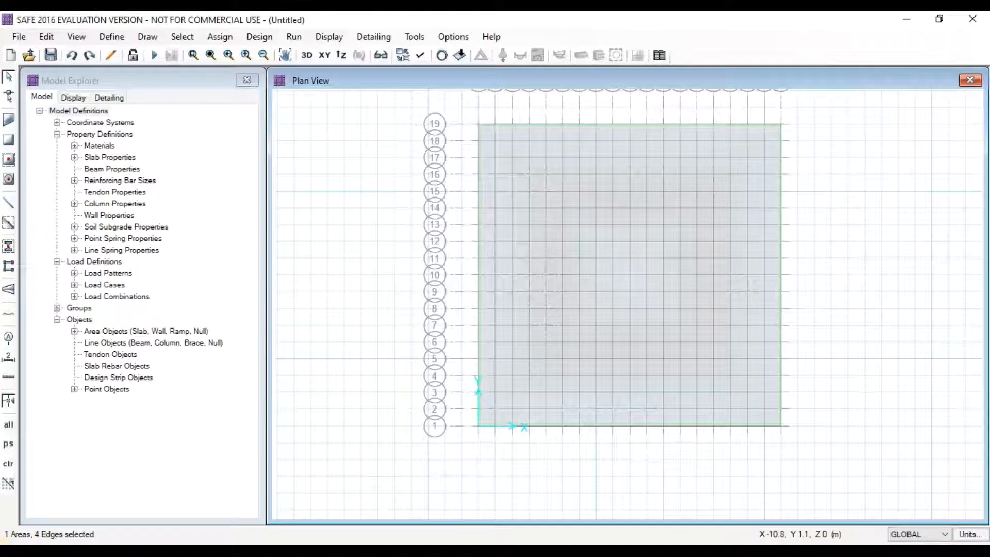
pyautogui.click(46, 37)
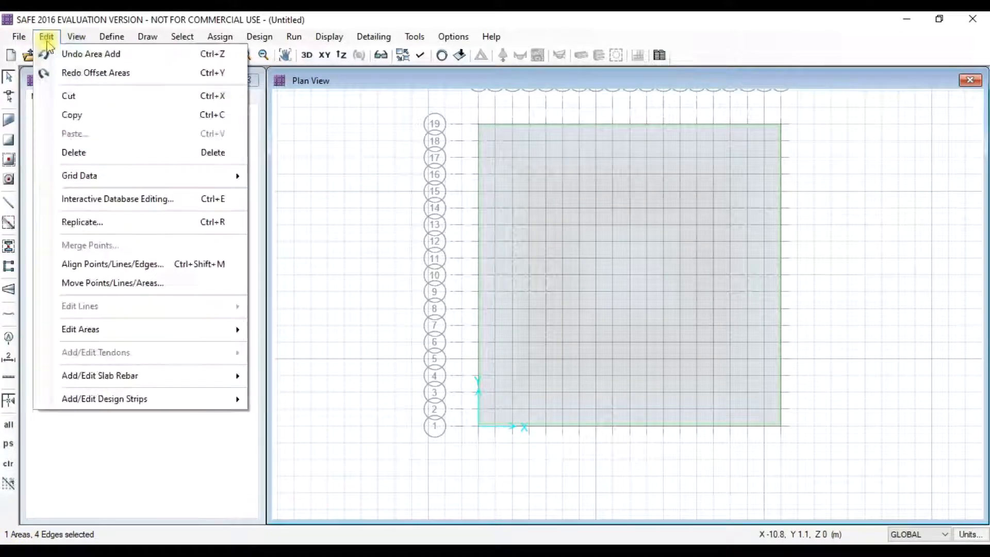
pyautogui.moveTo(93, 335)
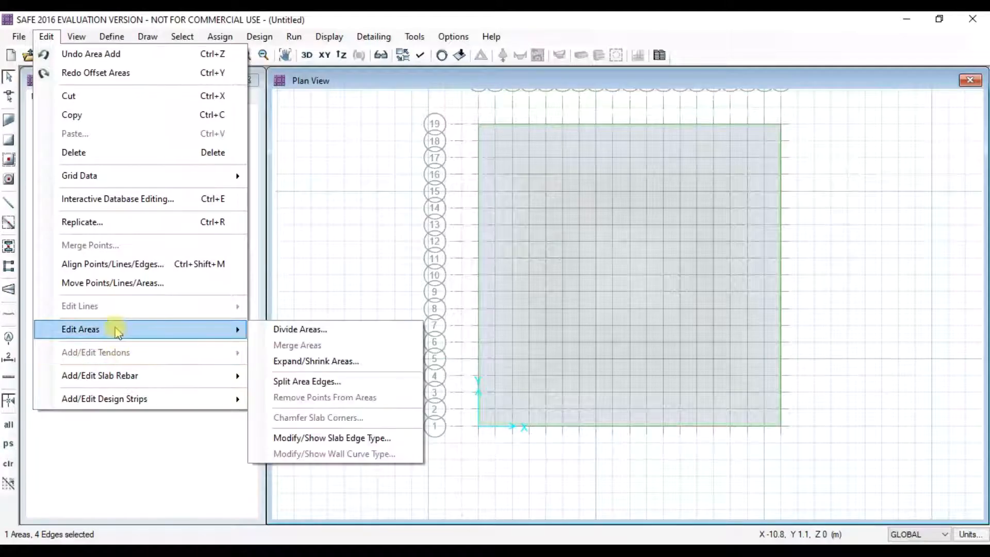
pyautogui.click(308, 362)
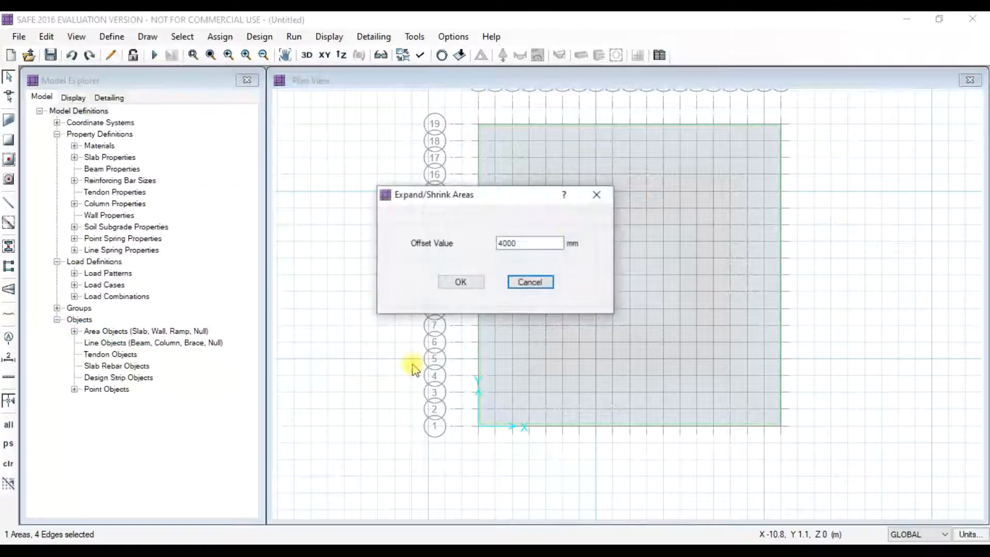
pyautogui.click(507, 243)
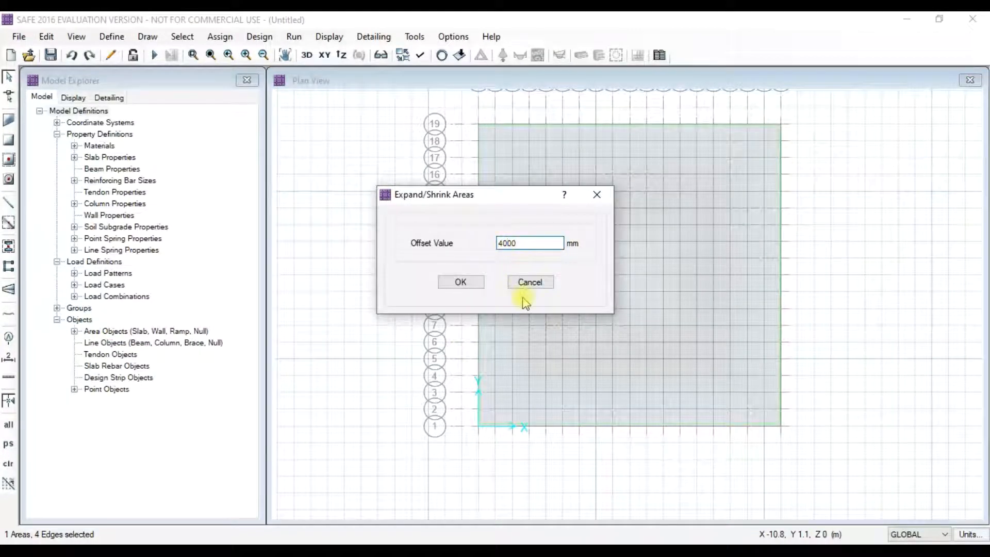
pyautogui.write('2')
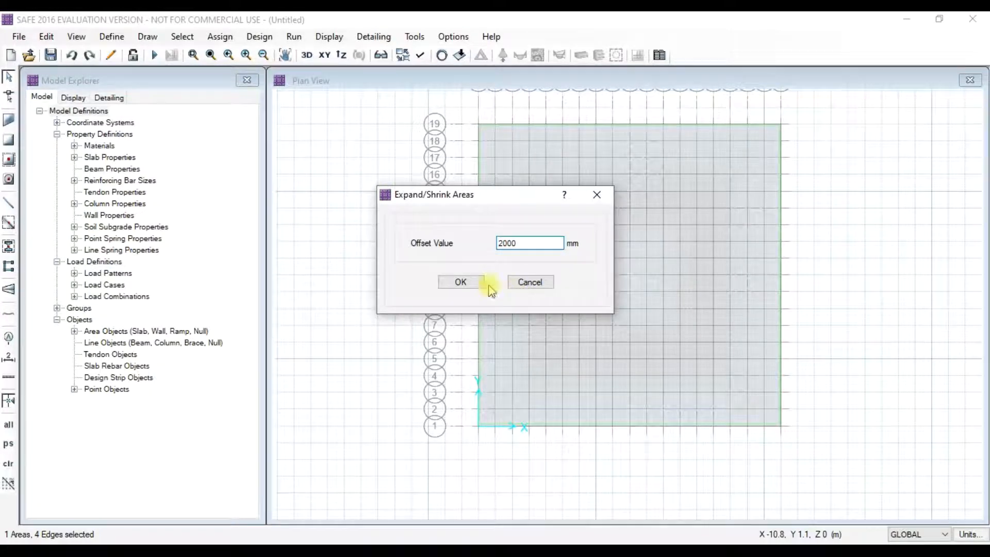
pyautogui.click(468, 282)
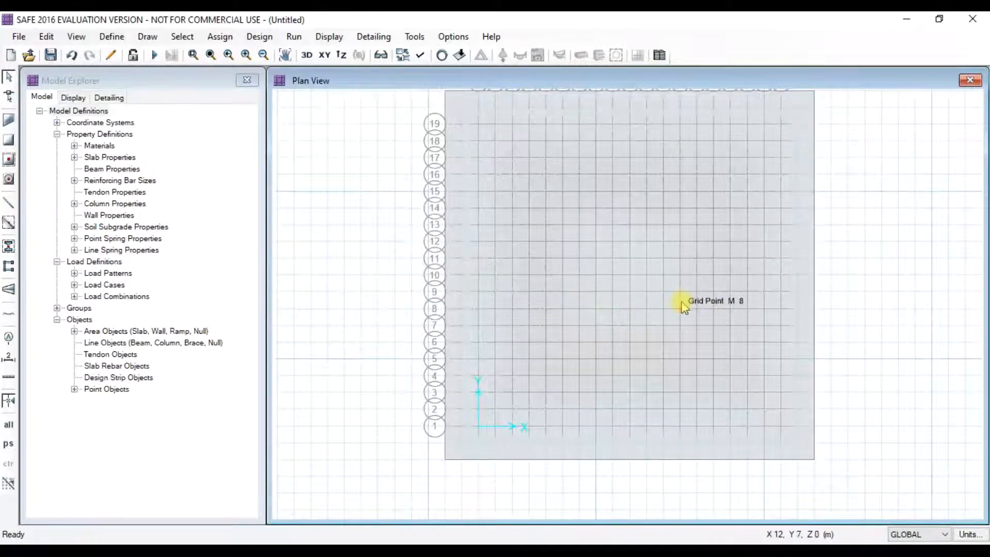
pyautogui.scroll(-1, 729, 298)
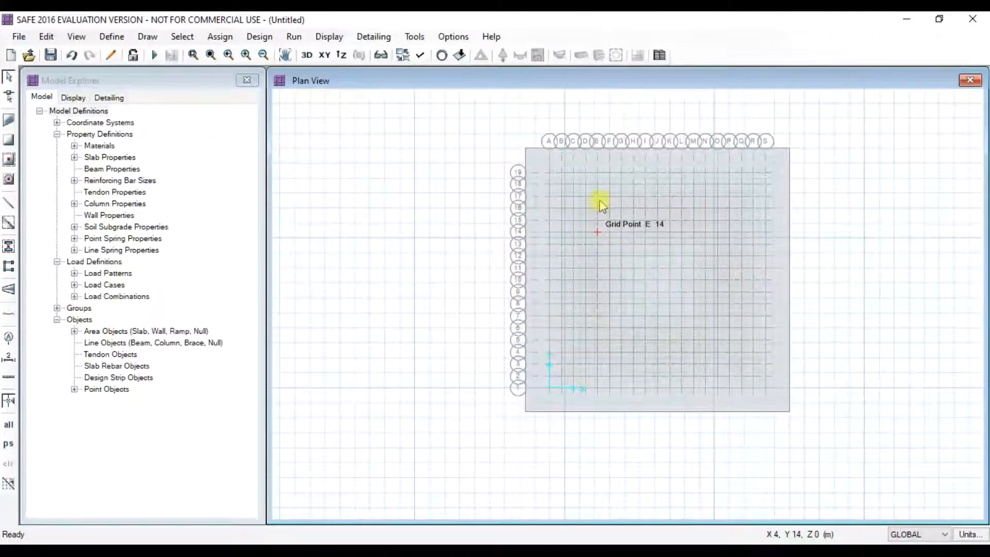
# - Start the Draw Columns command and move its properties panel aside
pyautogui.click(912, 545)
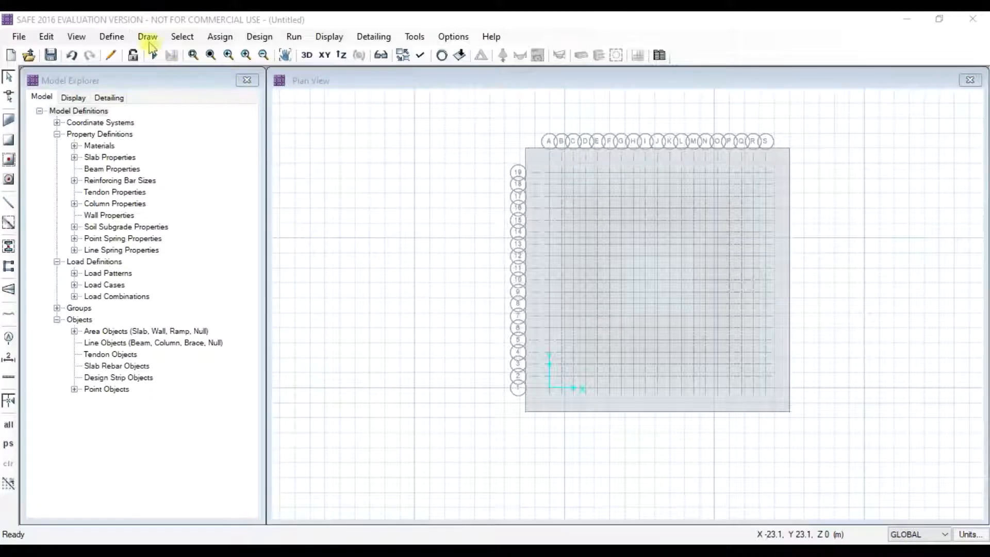
pyautogui.click(146, 37)
pyautogui.click(148, 37)
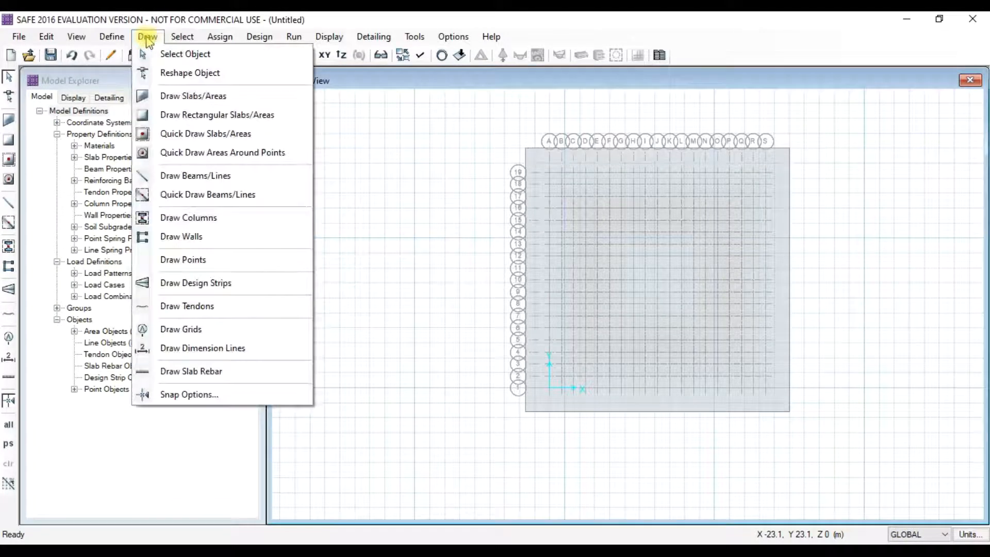
pyautogui.click(188, 218)
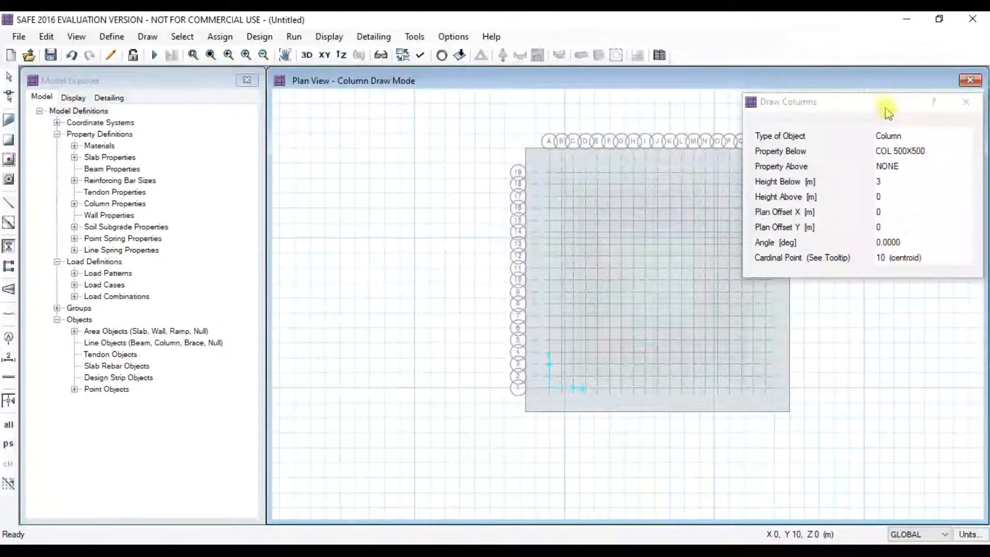
pyautogui.moveTo(882, 103); pyautogui.dragTo(222, 145)
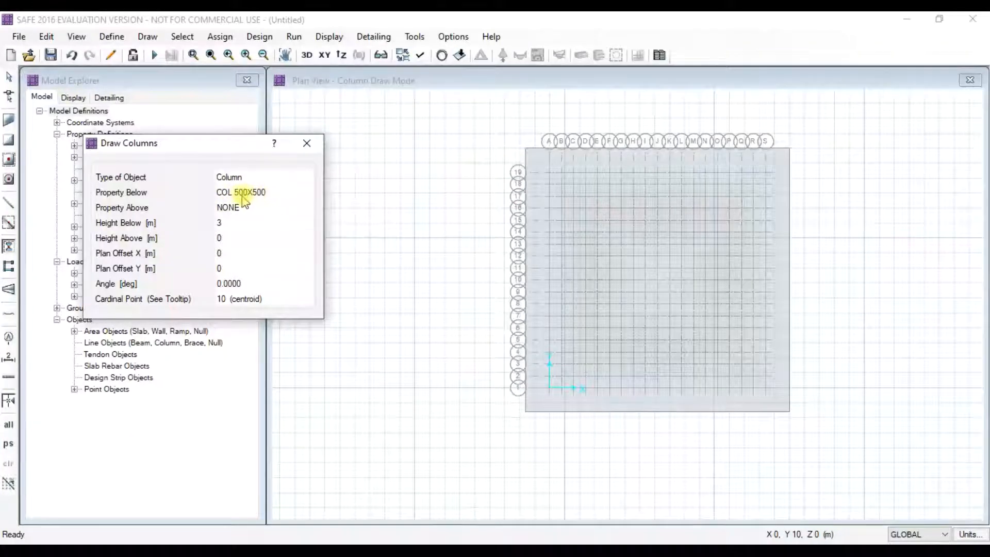
# - Set Property Above to COL 500X500, Property Below to NONE, Height Below 0, Height Above 2
pyautogui.click(244, 207)
pyautogui.click(264, 209)
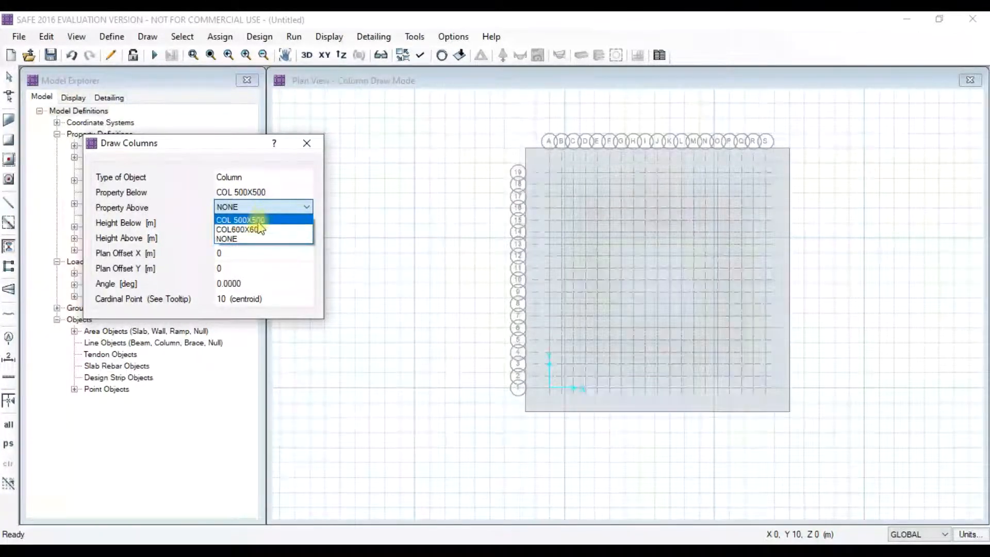
pyautogui.click(242, 221)
pyautogui.click(251, 193)
pyautogui.click(250, 193)
pyautogui.click(238, 220)
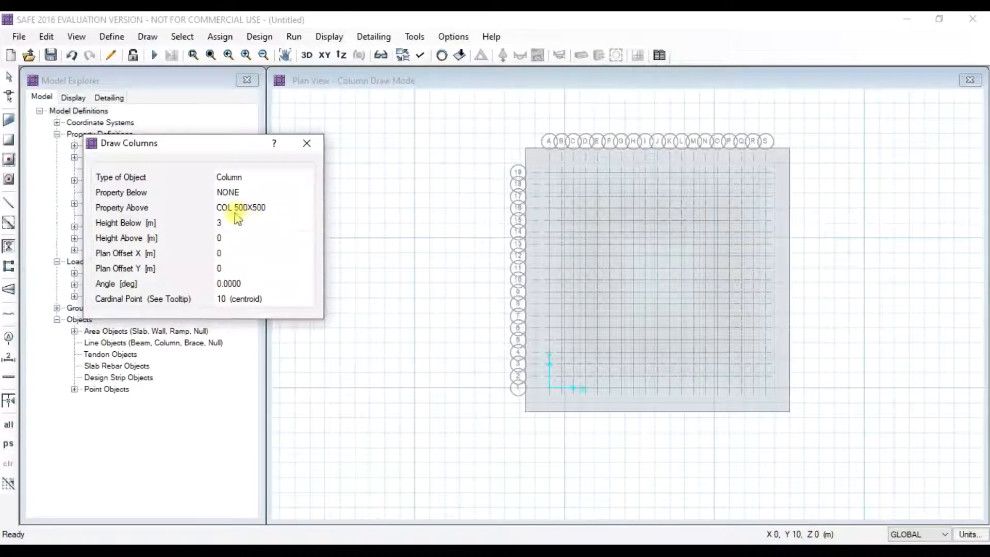
pyautogui.click(233, 222)
pyautogui.click(236, 238)
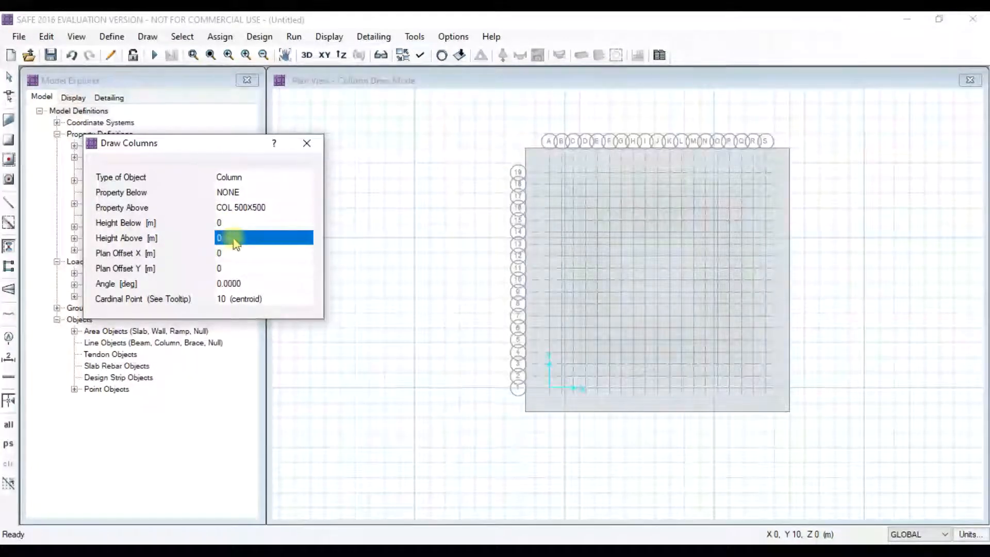
pyautogui.write('2')
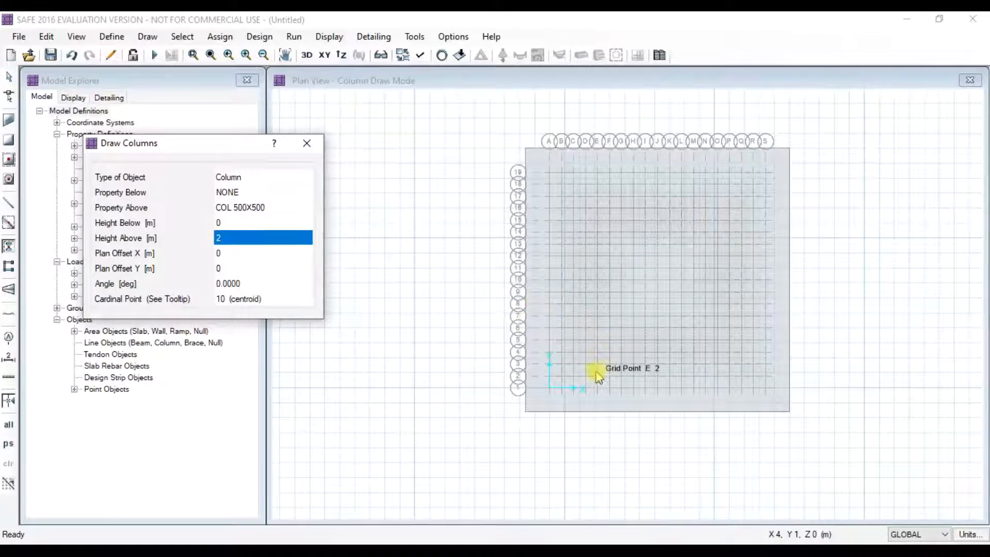
# - Place 500×500 columns along grid line A at A1, A7, A13 and A19
pyautogui.scroll(2, 621, 347)
pyautogui.click(623, 405)
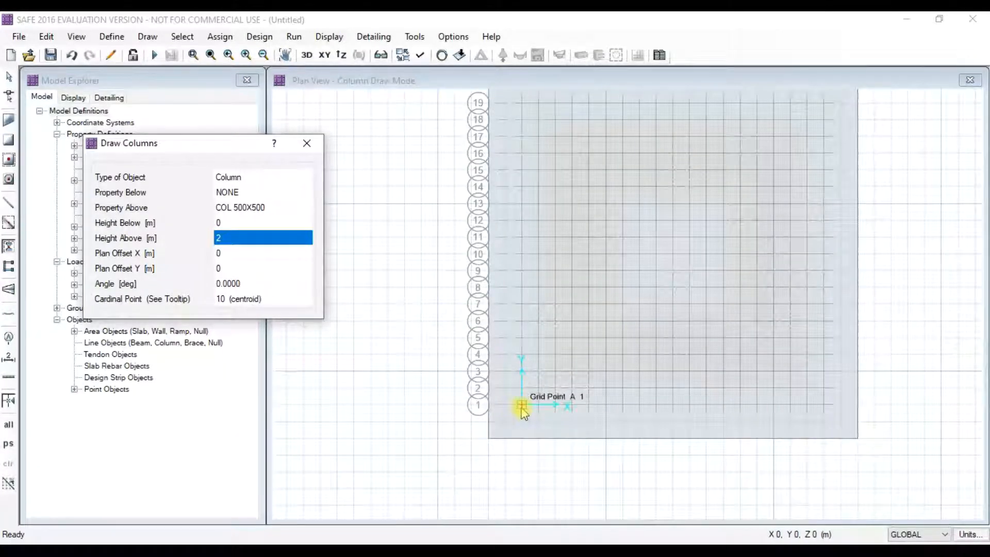
pyautogui.scroll(-2, 536, 381)
pyautogui.scroll(2, 495, 380)
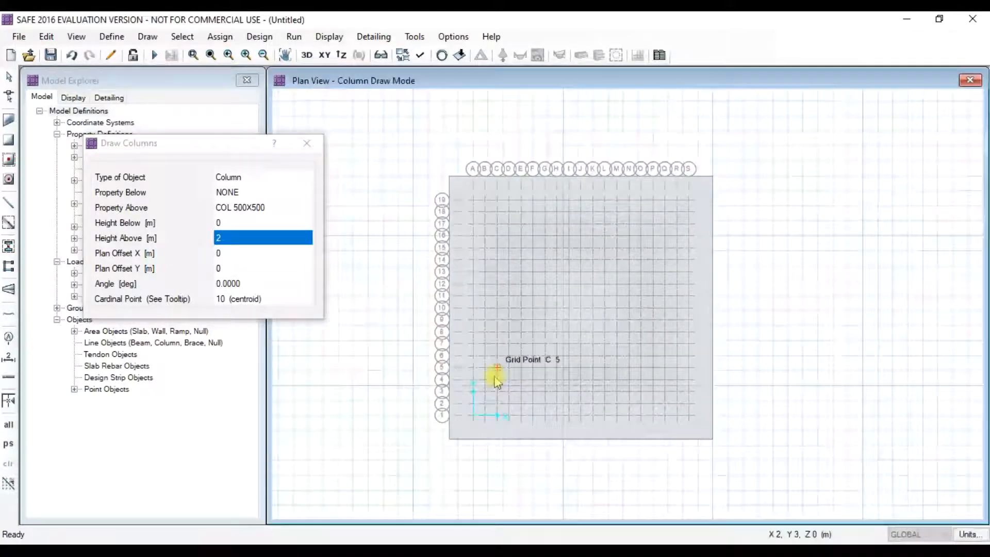
pyautogui.moveTo(521, 357); pyautogui.dragTo(521, 385, button='middle')
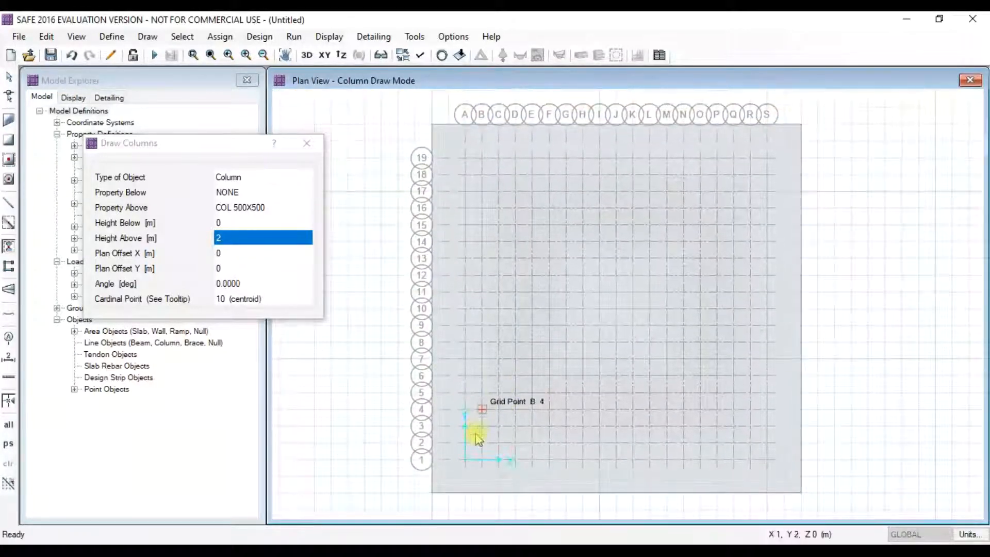
pyautogui.click(465, 459)
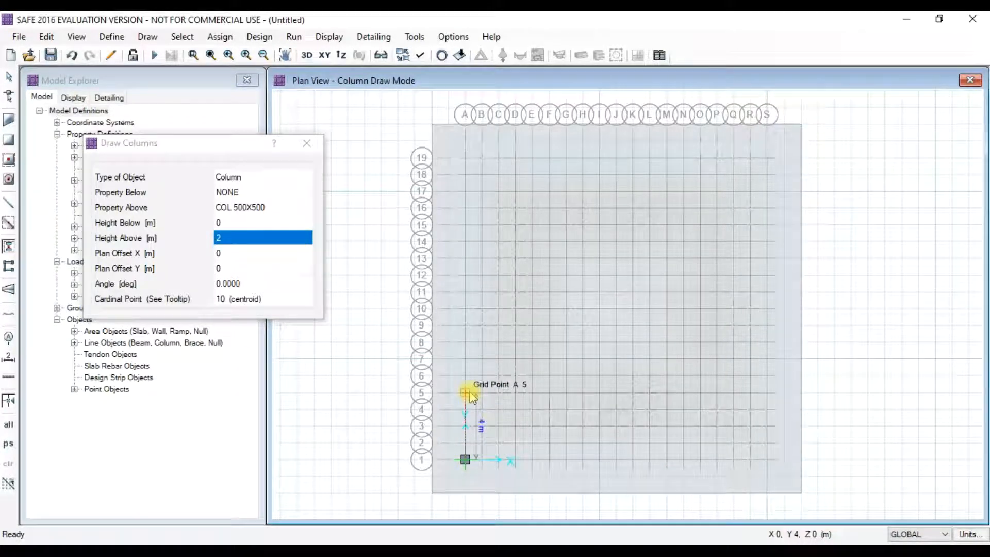
pyautogui.click(465, 359)
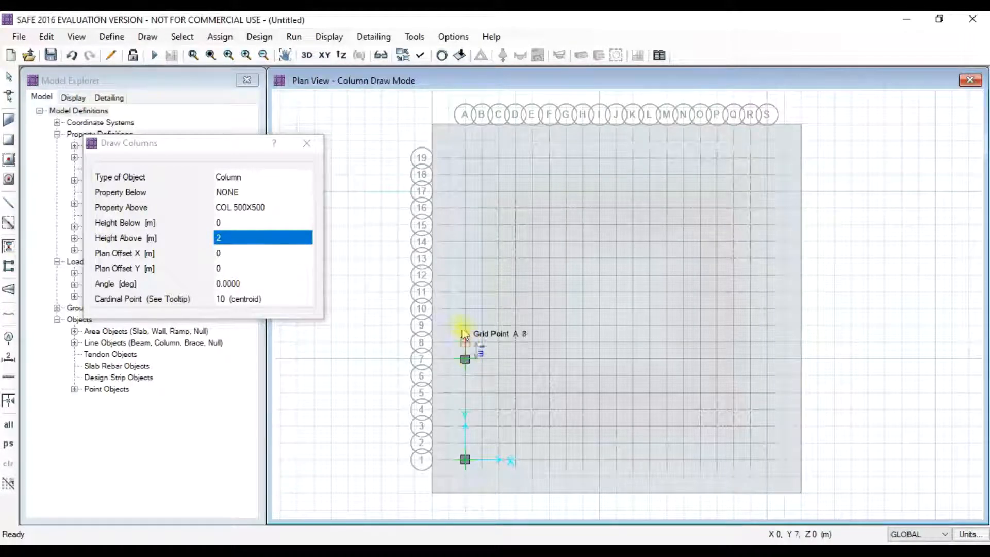
pyautogui.click(465, 257)
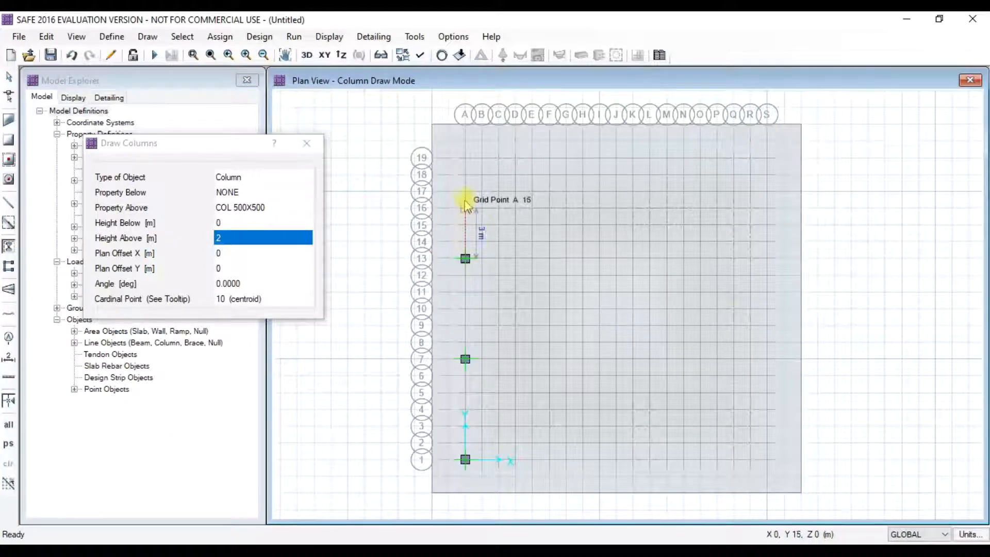
pyautogui.click(465, 160)
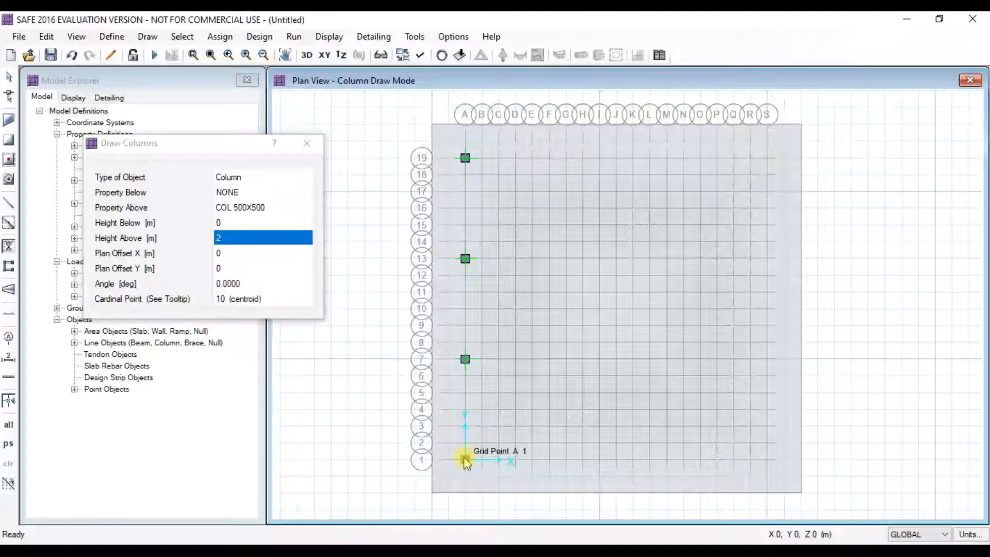
# - Place 500×500 columns at G1, G19, M1, M19, S1, S7, S13 and S19
pyautogui.click(566, 459)
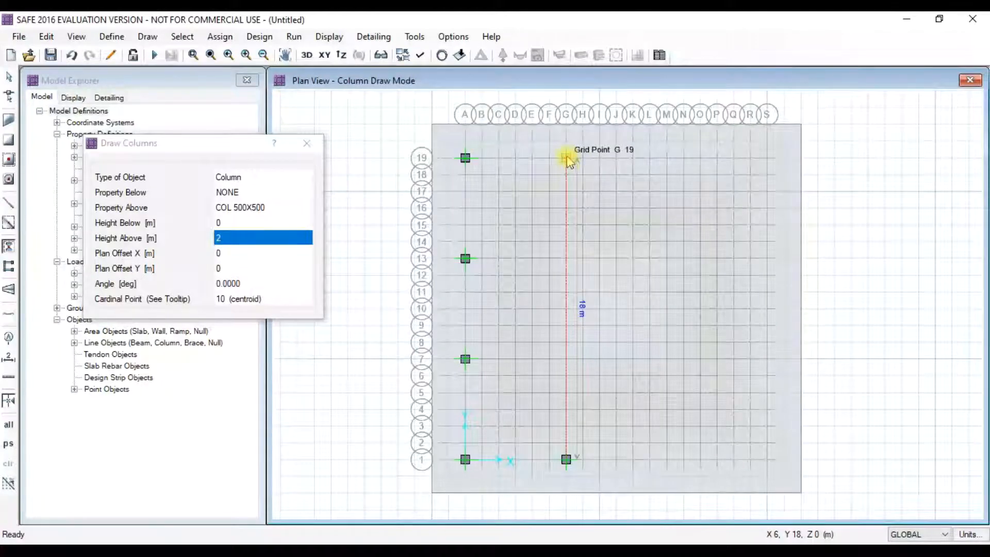
pyautogui.click(567, 158)
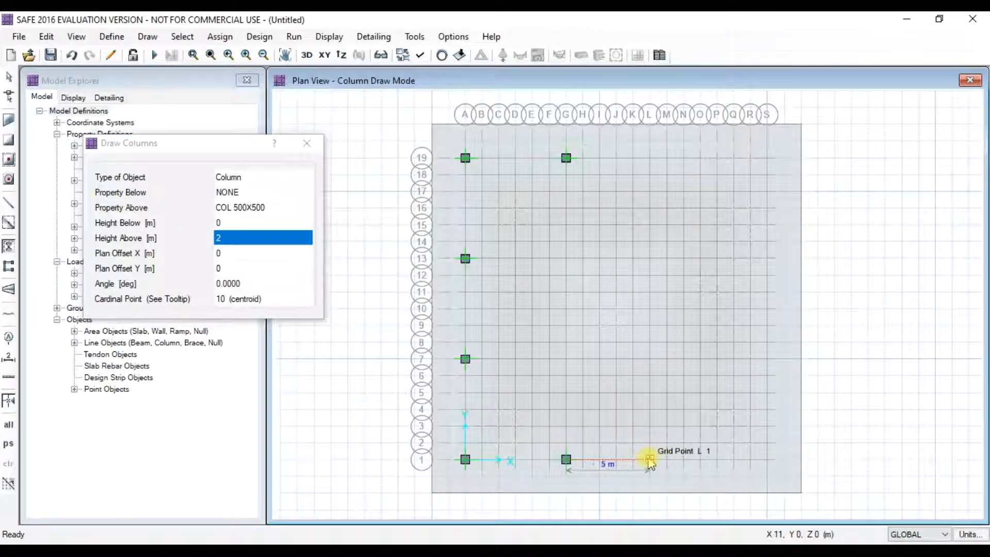
pyautogui.click(667, 459)
pyautogui.click(667, 158)
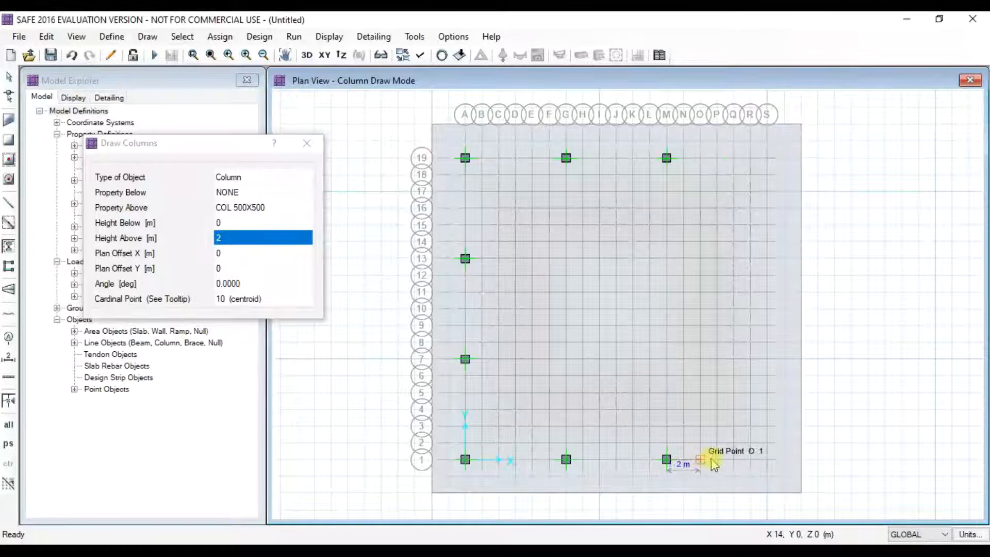
pyautogui.click(768, 459)
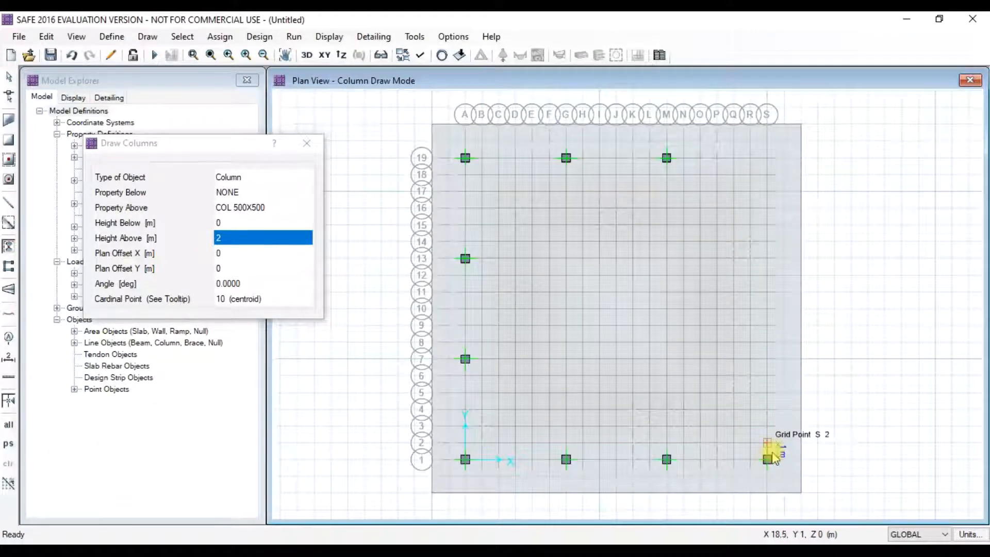
pyautogui.click(766, 368)
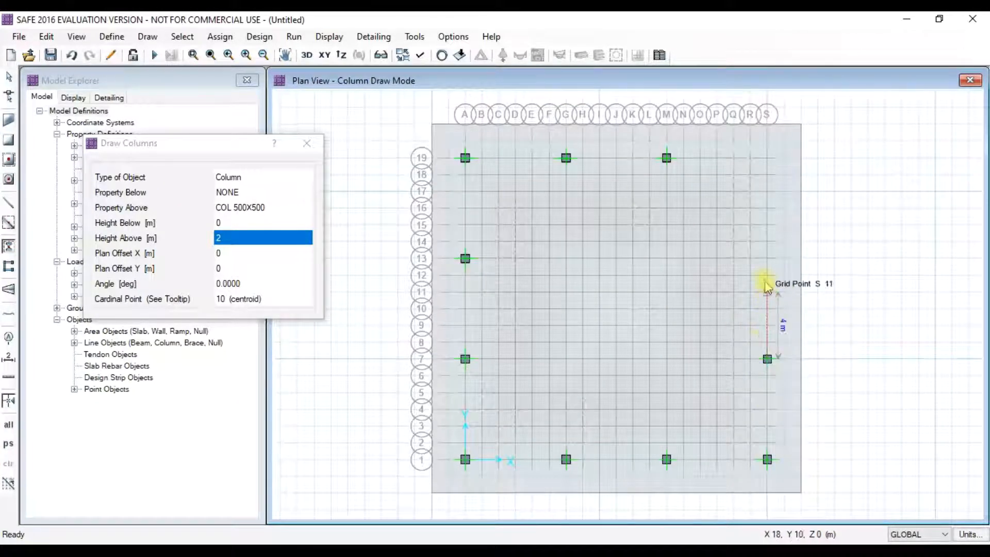
pyautogui.click(768, 259)
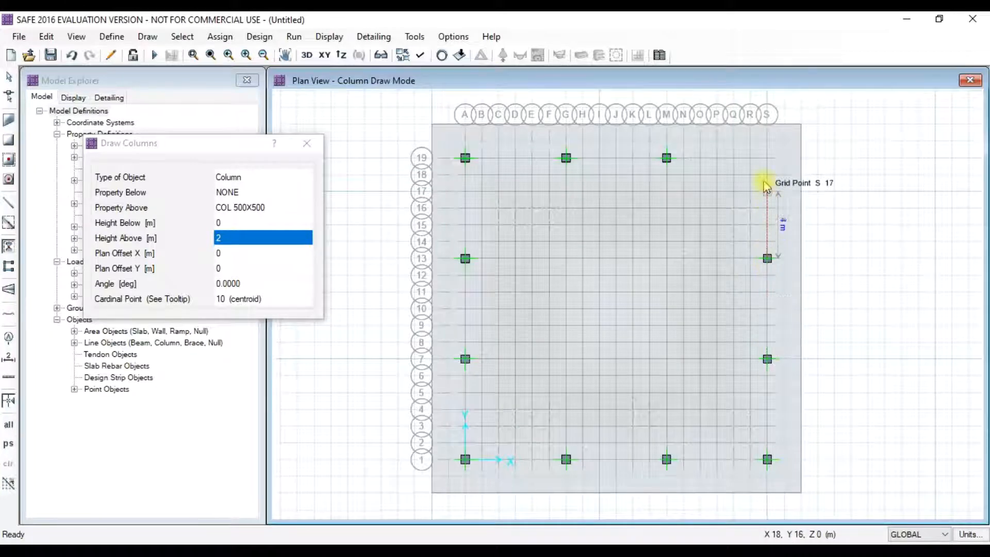
pyautogui.click(768, 158)
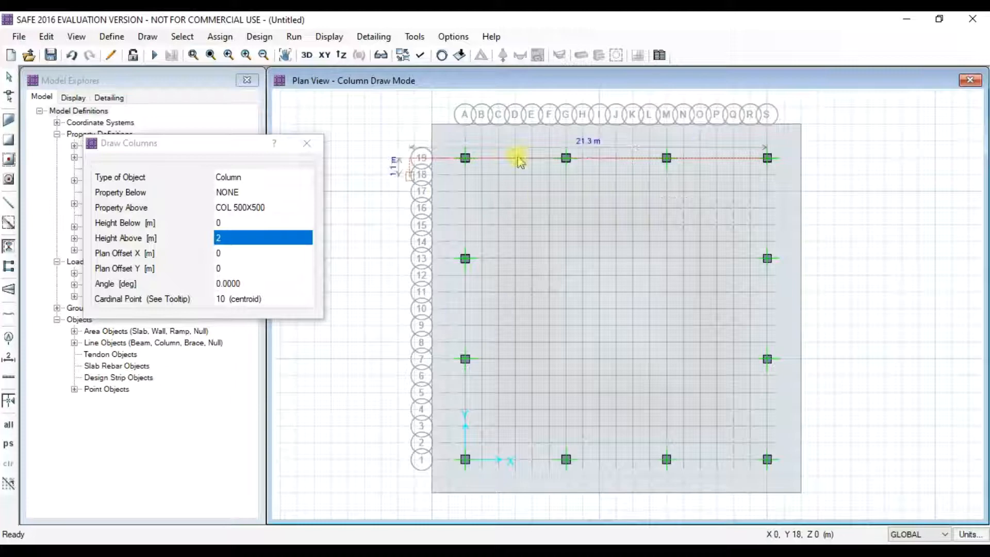
pyautogui.click(241, 212)
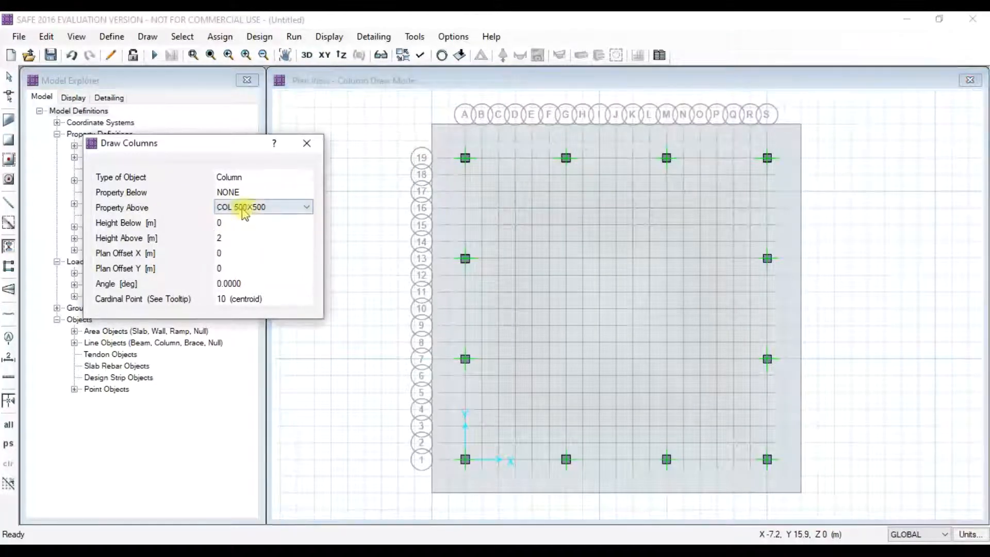
# - Switch to COL600X600, place interior columns at G7, G13, M13 and M7, then finish
pyautogui.click(246, 209)
pyautogui.click(254, 230)
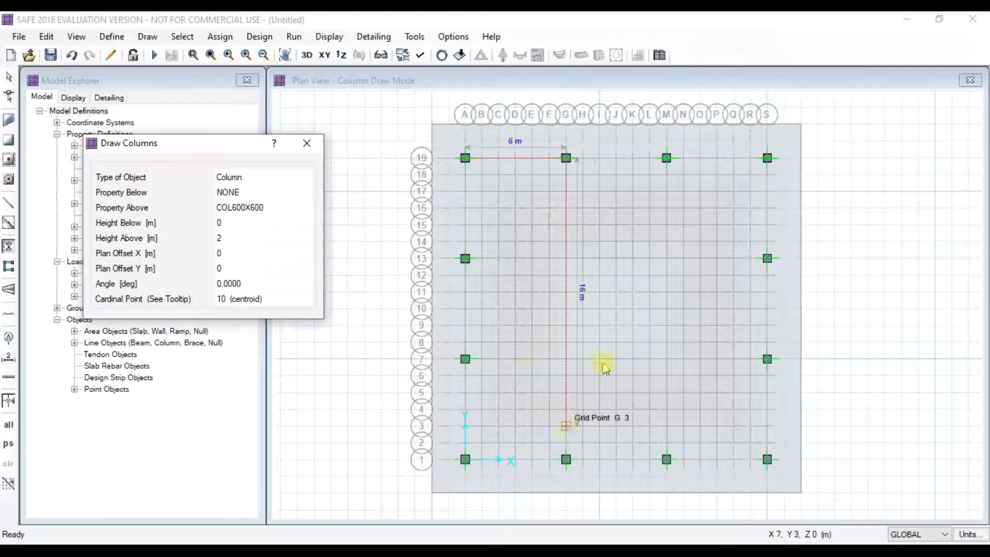
pyautogui.click(565, 459)
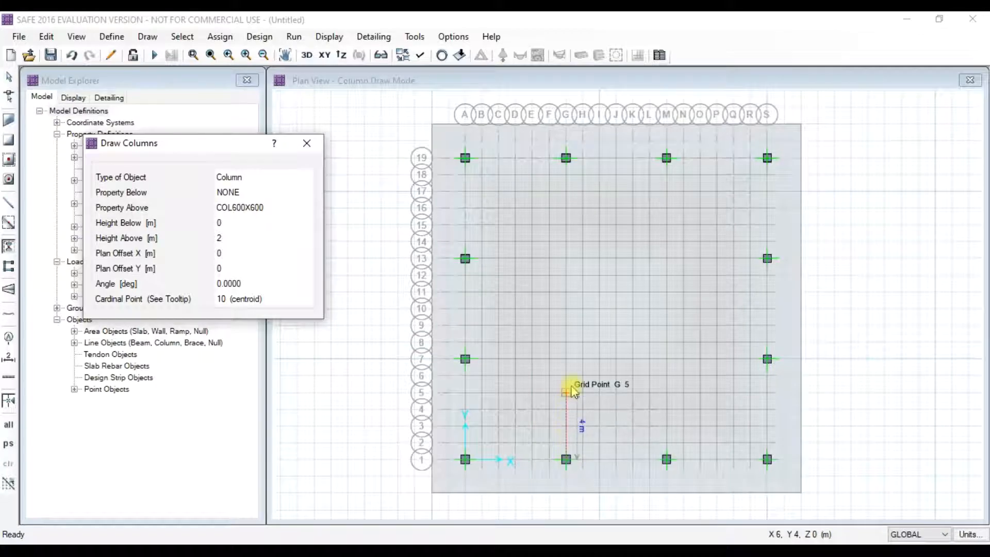
pyautogui.click(566, 358)
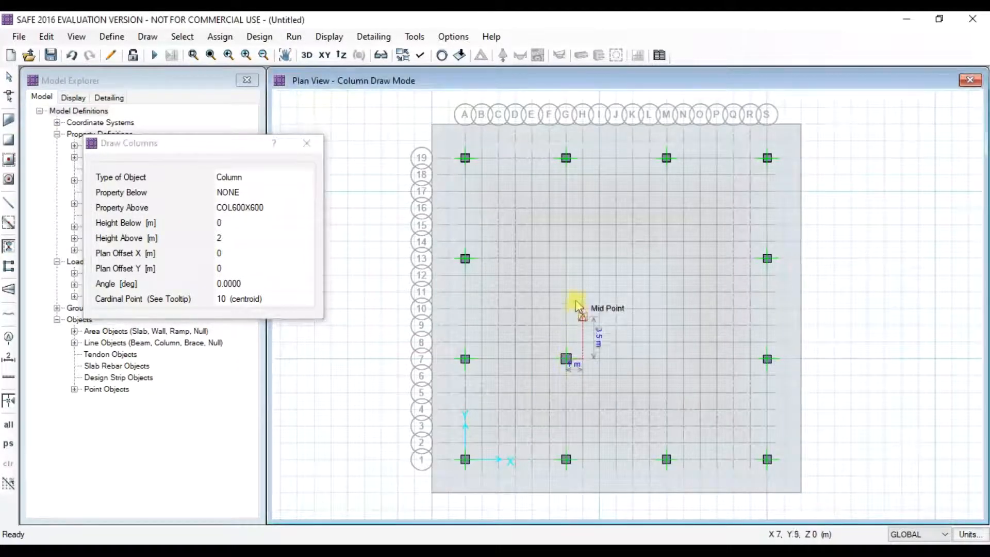
pyautogui.click(566, 258)
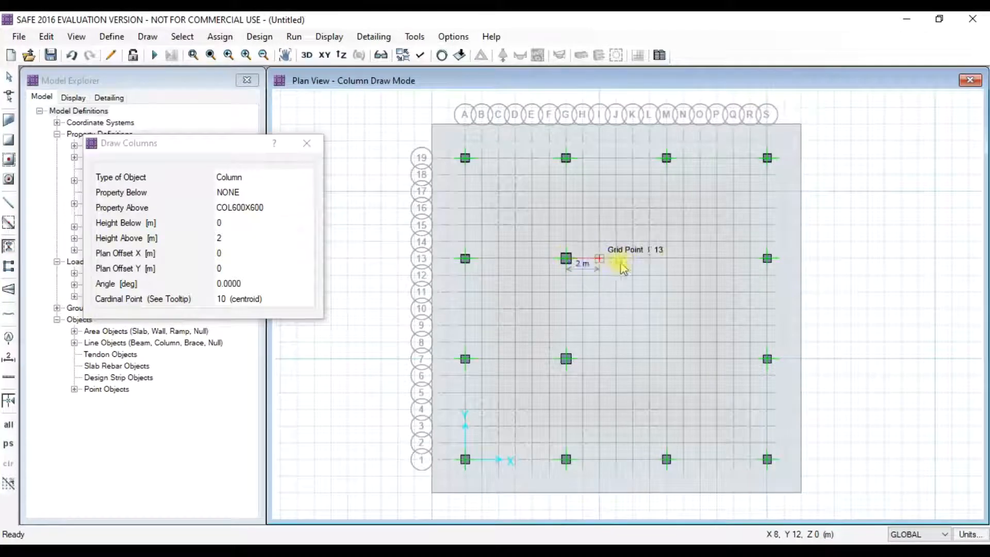
pyautogui.click(666, 258)
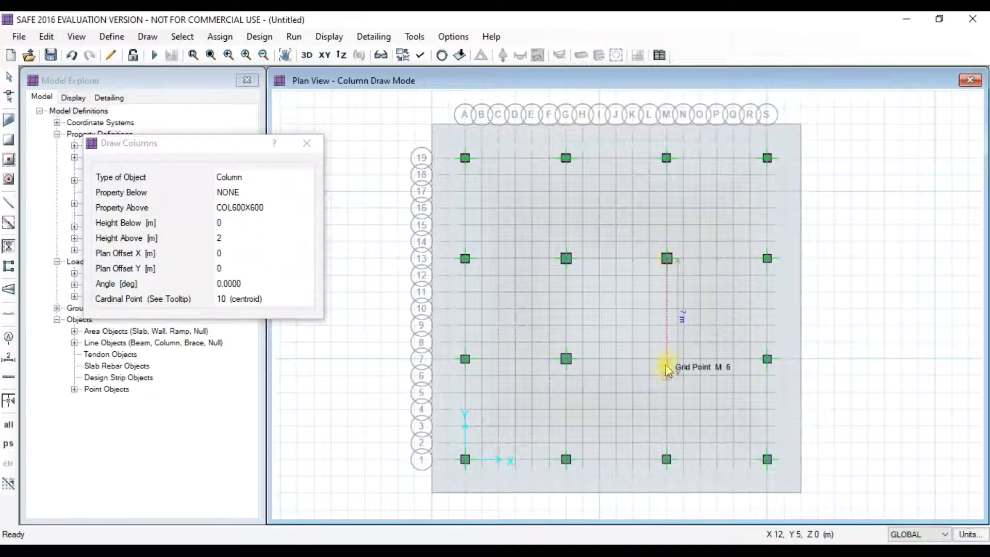
pyautogui.click(667, 359)
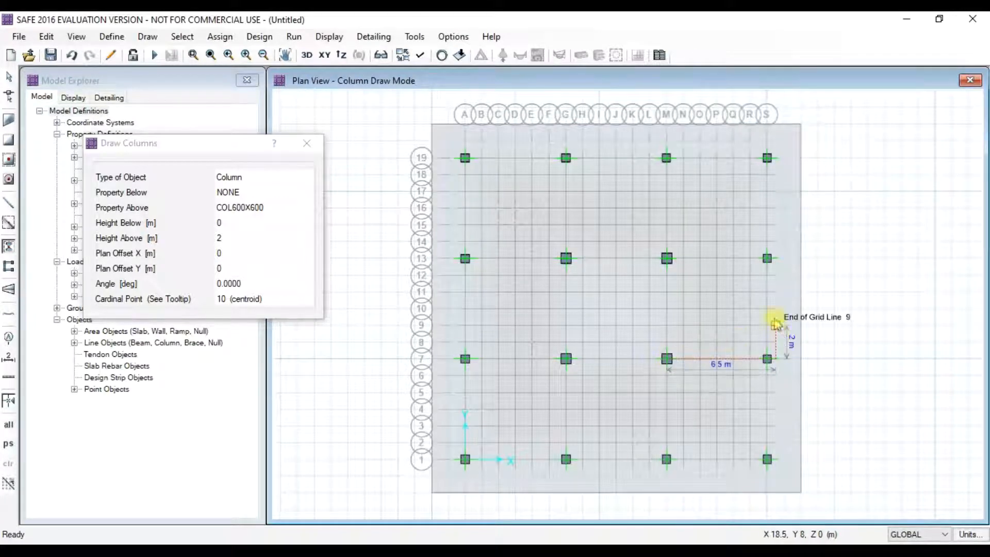
pyautogui.click(765, 259)
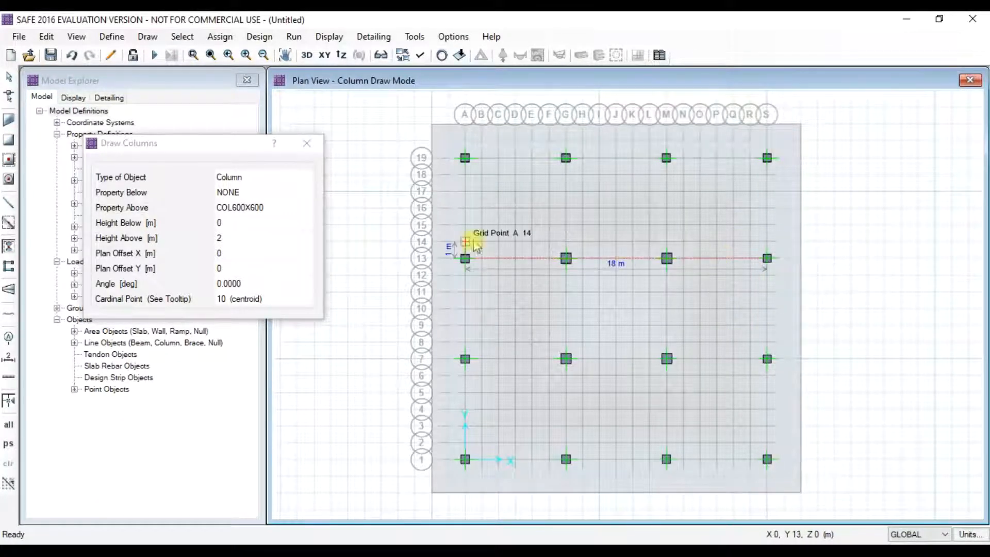
pyautogui.click(306, 147)
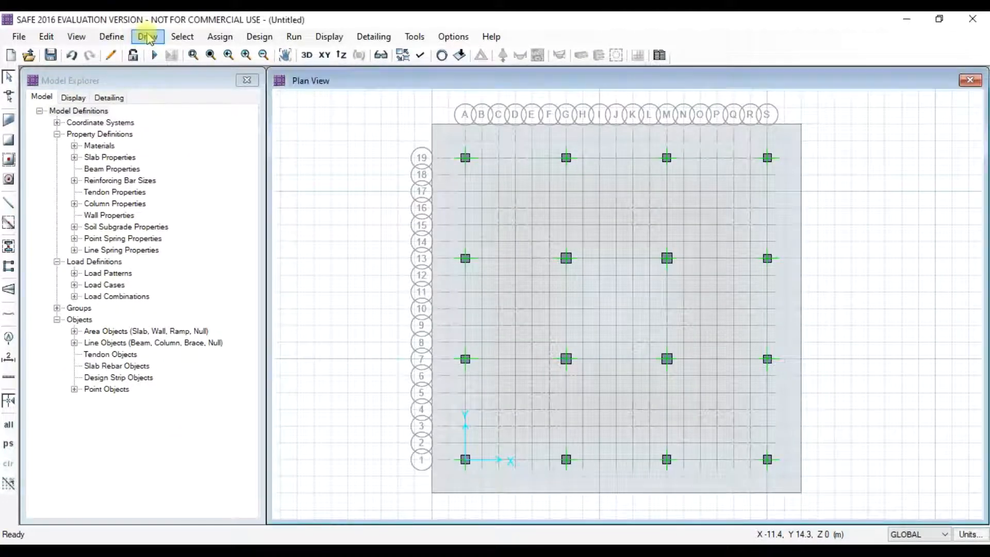
# - Start drawing design strips with all four start and end widths set to 4
pyautogui.click(148, 38)
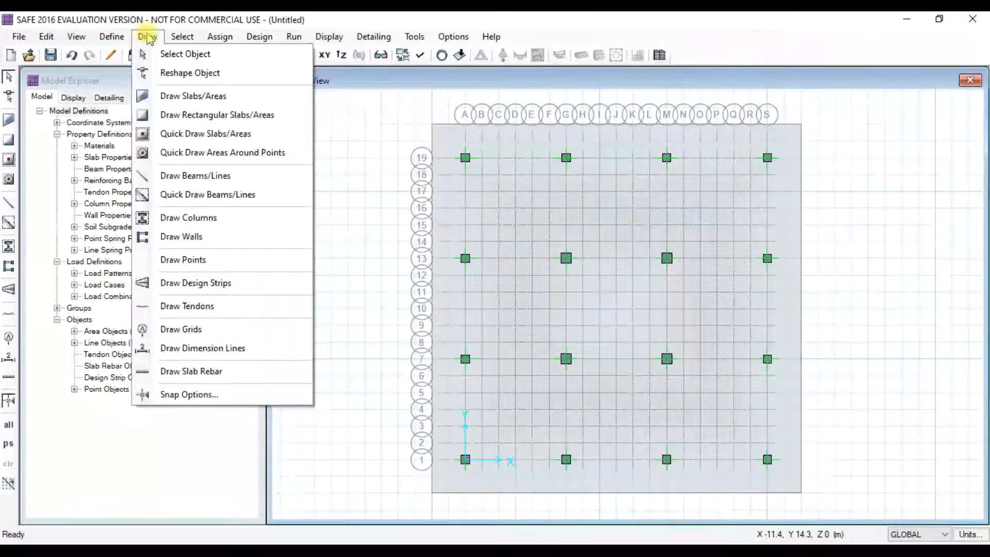
pyautogui.click(195, 284)
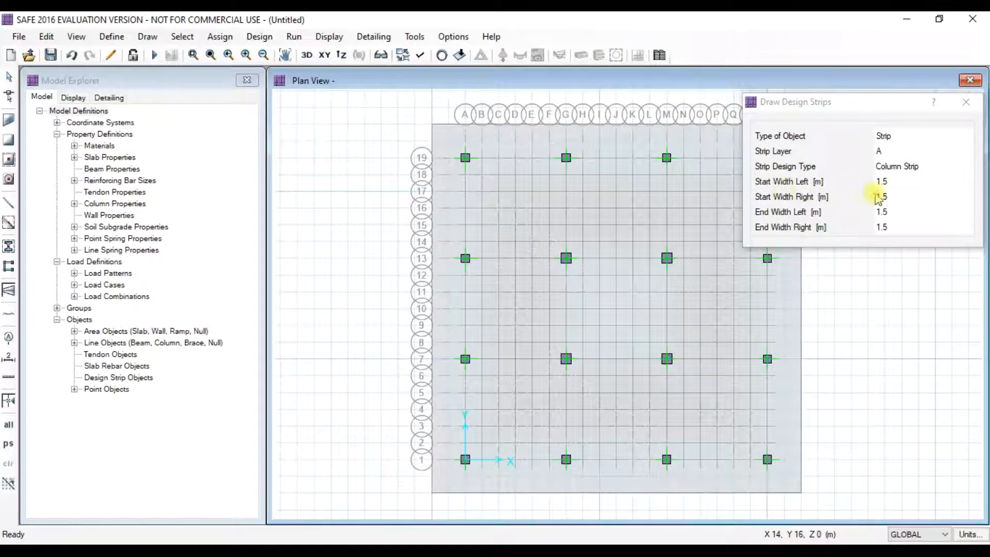
pyautogui.click(907, 540)
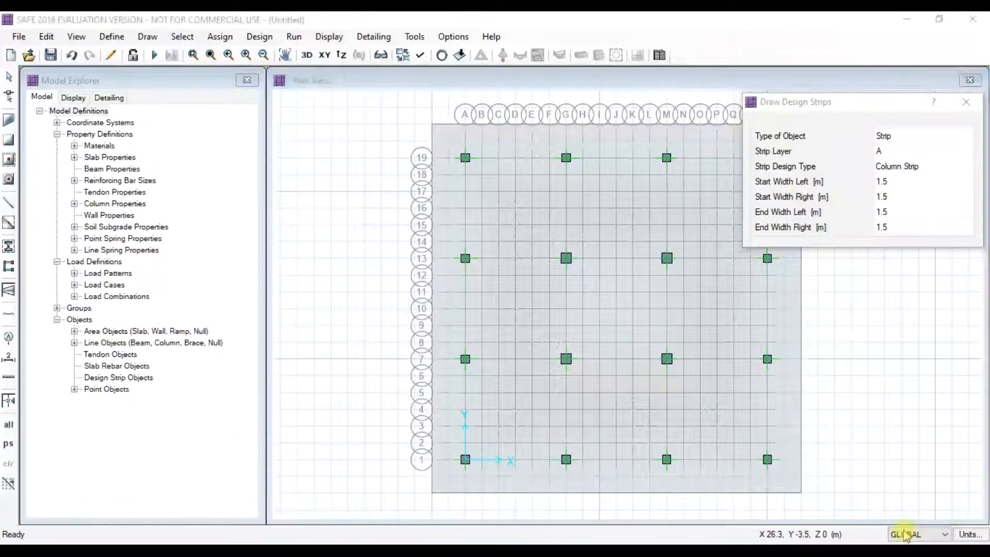
pyautogui.click(892, 181)
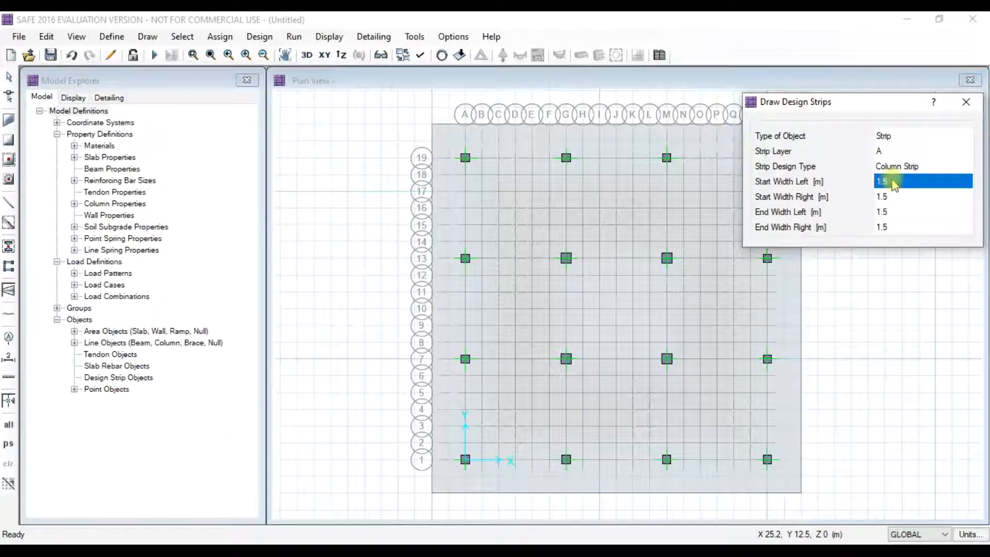
pyautogui.write('4')
pyautogui.click(893, 196)
pyautogui.write('4')
pyautogui.click(894, 212)
pyautogui.write('4')
pyautogui.click(900, 228)
pyautogui.write('4')
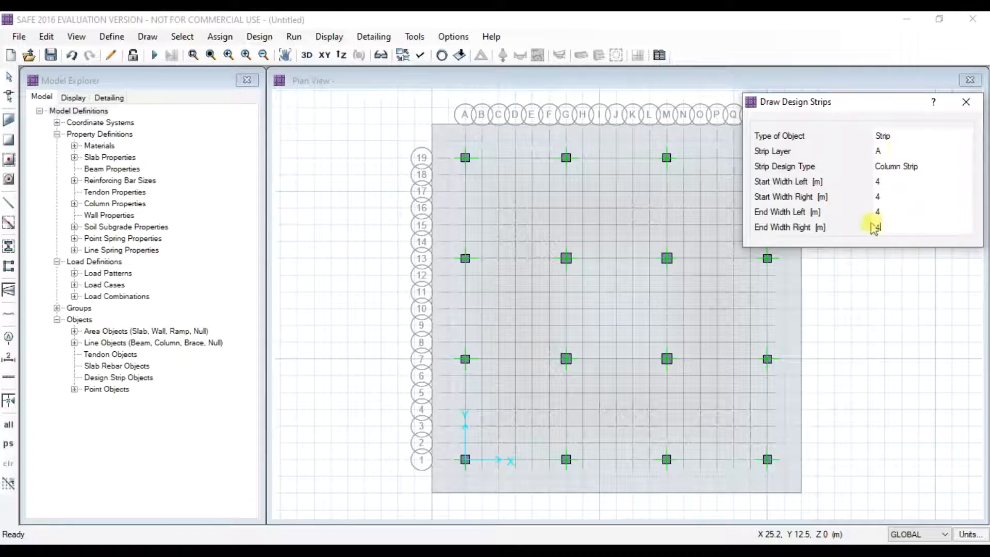
pyautogui.moveTo(874, 109)
pyautogui.mouseDown()
pyautogui.moveTo(612, 155)
pyautogui.moveTo(210, 178)
pyautogui.mouseUp()
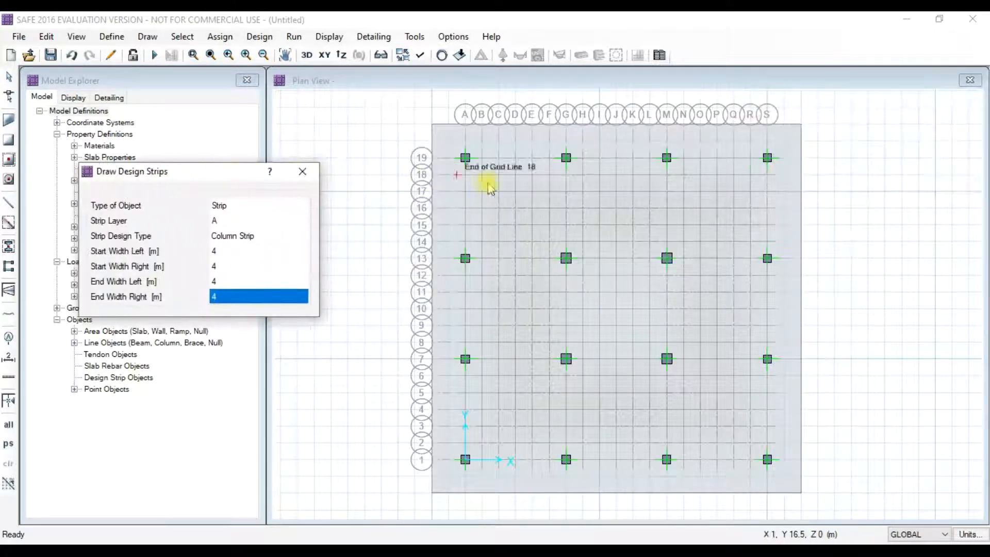
pyautogui.scroll(2, 573, 164)
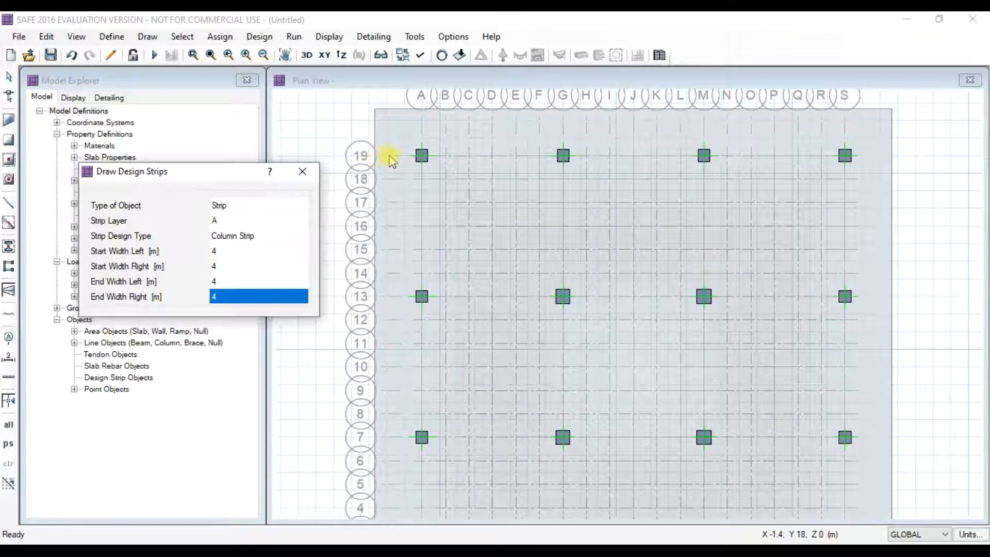
# - Draw layer A strips across the full length of grid lines 19 and 13
pyautogui.click(420, 155)
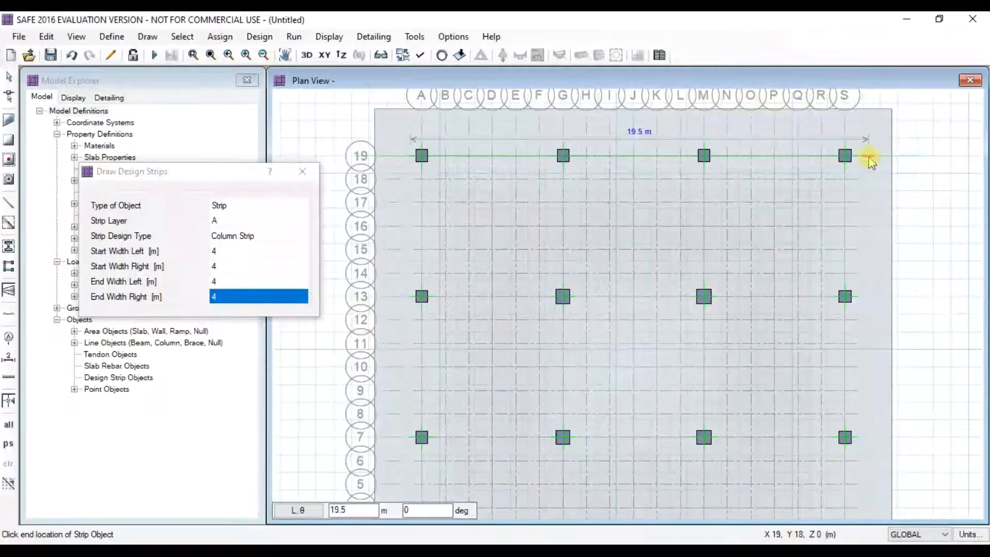
pyautogui.click(862, 157)
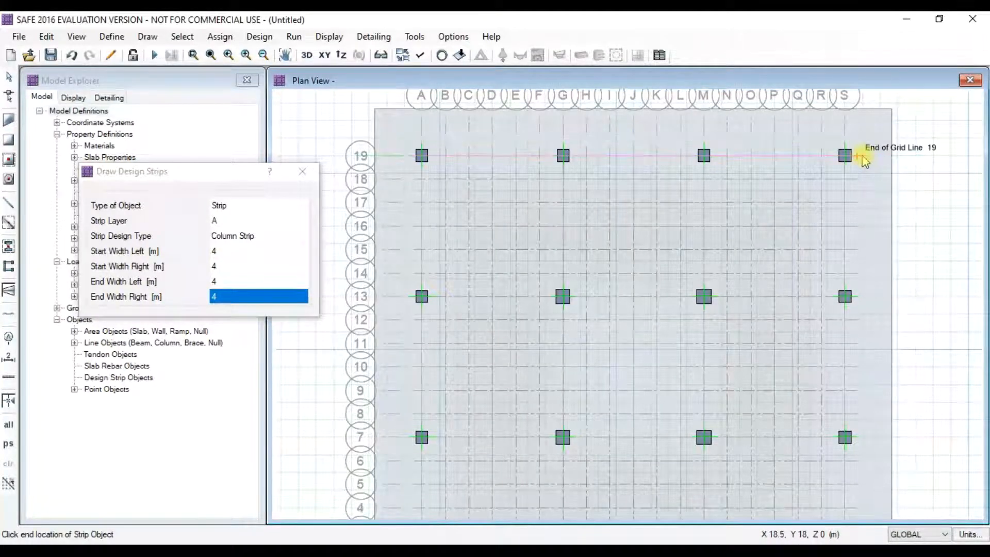
pyautogui.rightClick(863, 156)
pyautogui.click(410, 298)
pyautogui.click(860, 298)
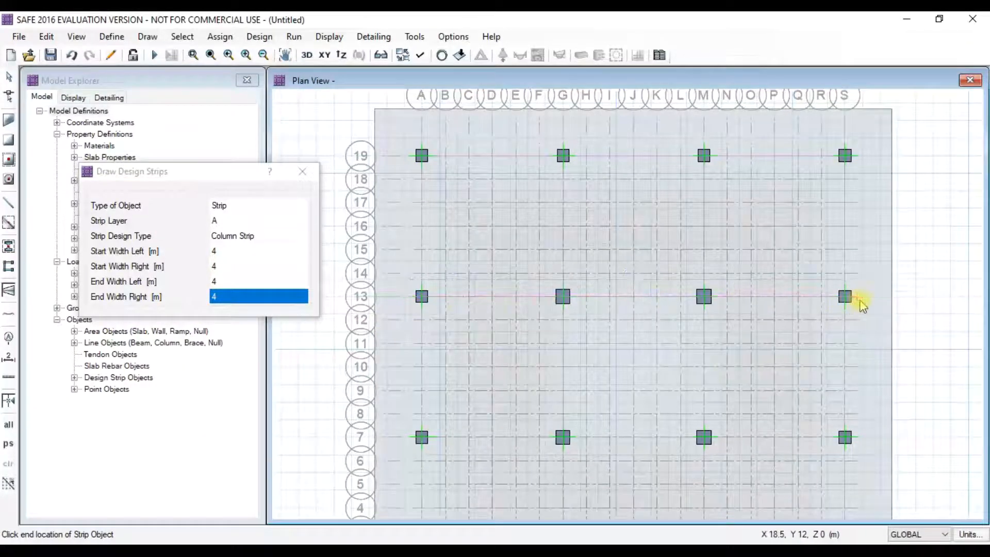
pyautogui.rightClick(798, 322)
# - Draw layer A strips across the full length of grid lines 7 and 1
pyautogui.click(411, 437)
pyautogui.click(862, 438)
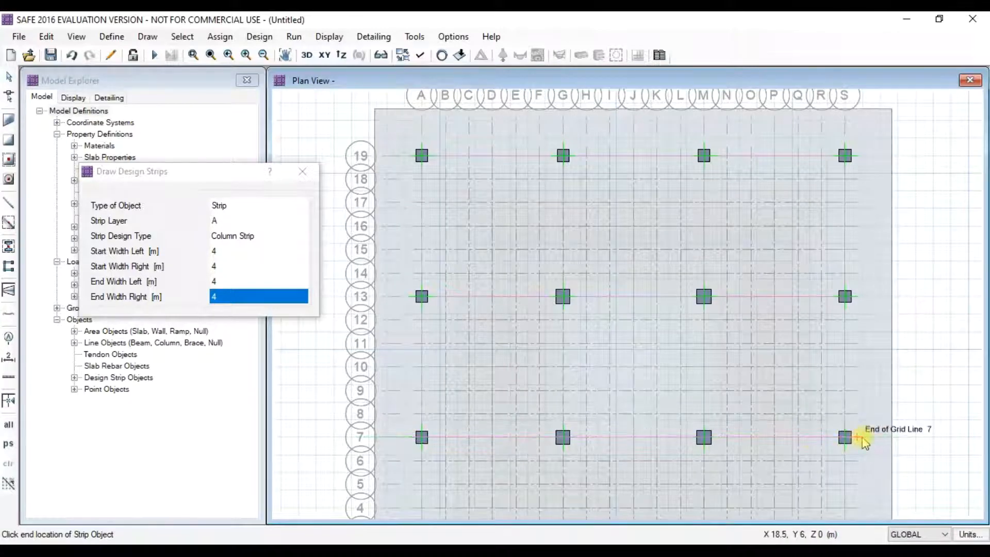
pyautogui.moveTo(858, 427); pyautogui.dragTo(841, 306, button='middle')
pyautogui.rightClick(844, 313)
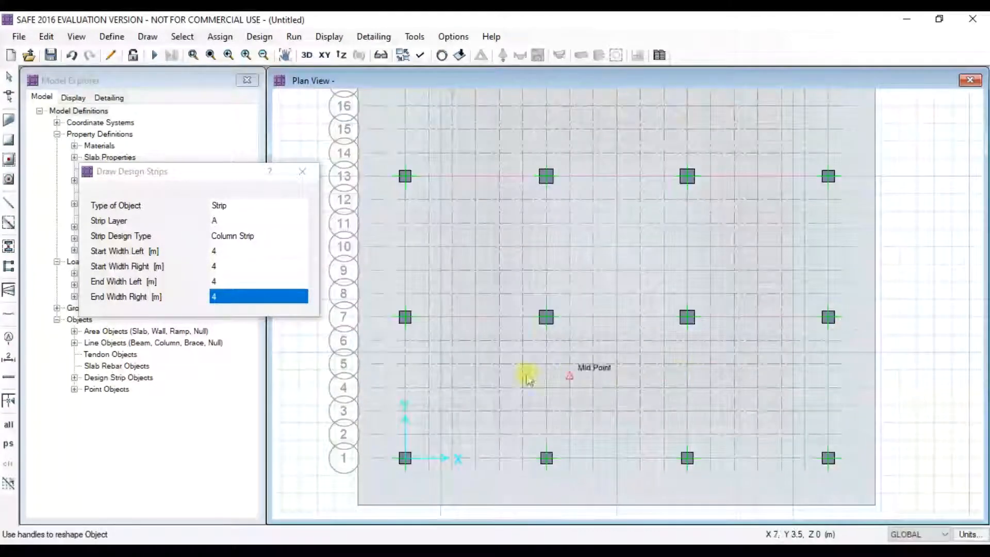
pyautogui.click(405, 457)
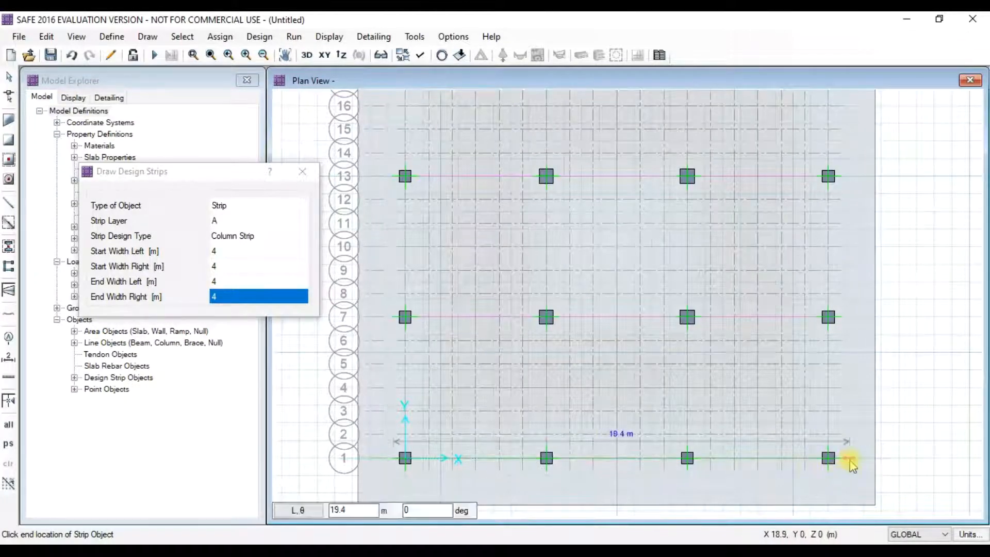
pyautogui.click(850, 460)
pyautogui.rightClick(847, 461)
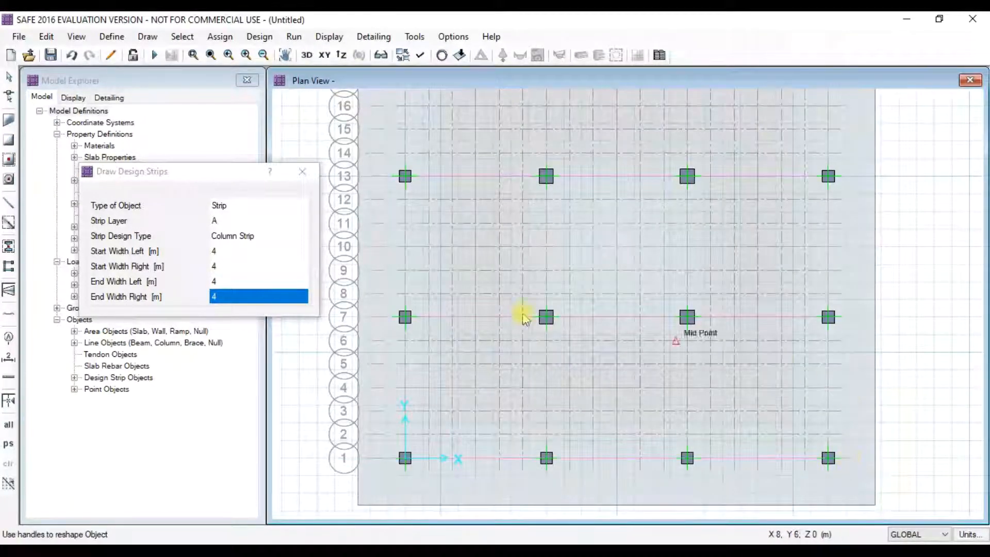
pyautogui.click(227, 220)
pyautogui.click(227, 221)
# - Switch to strip layer B and draw strips top to bottom along grid lines A, G, M and S
pyautogui.click(230, 242)
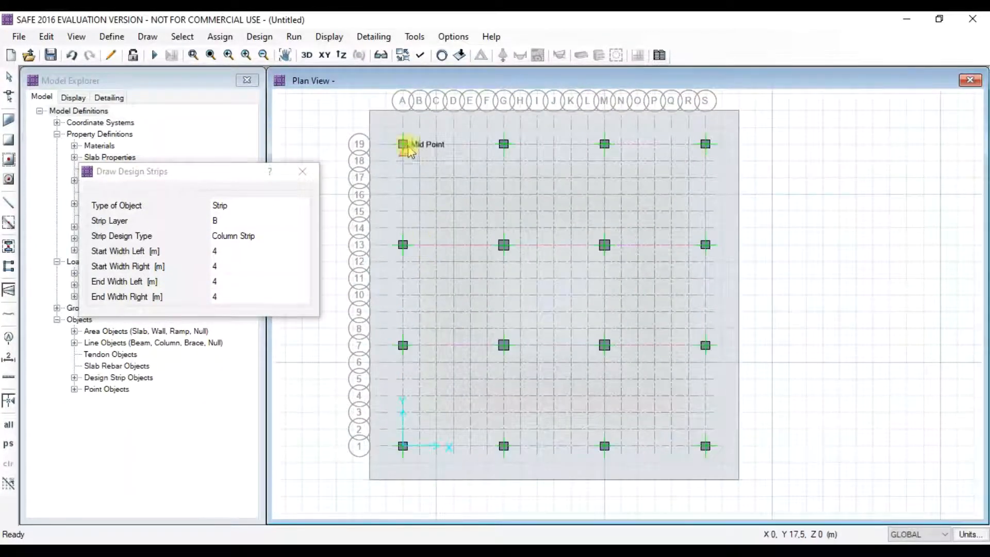
pyautogui.click(404, 129)
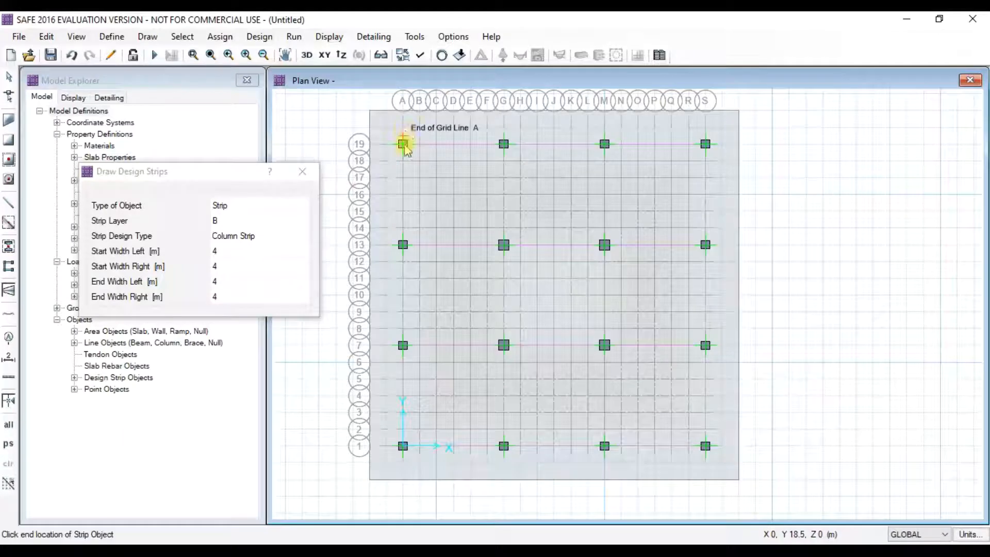
pyautogui.click(403, 445)
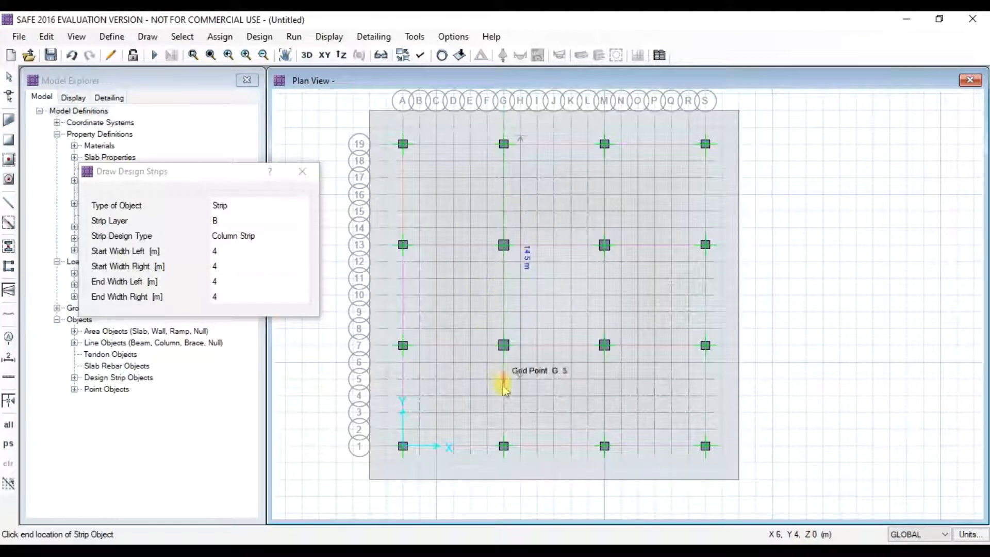
pyautogui.click(504, 467)
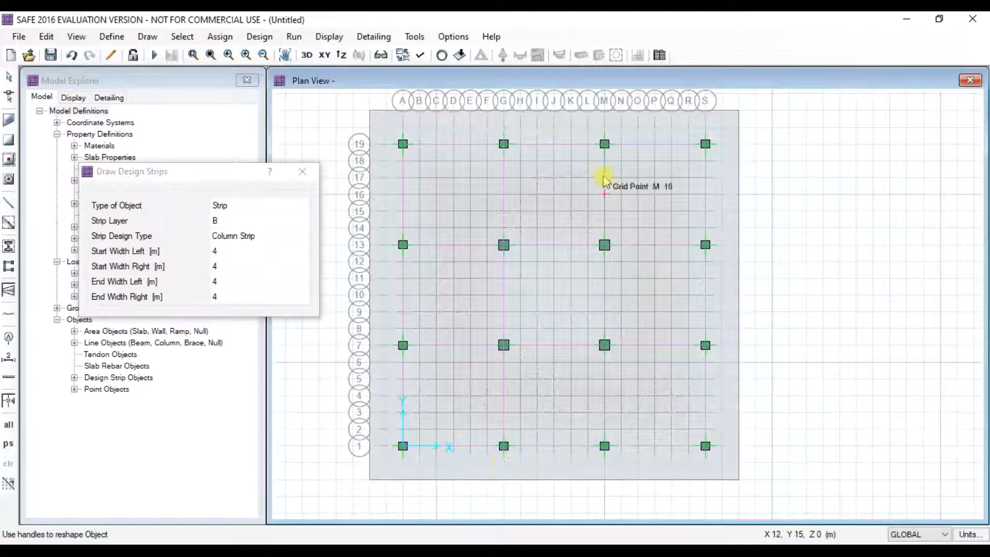
pyautogui.click(607, 137)
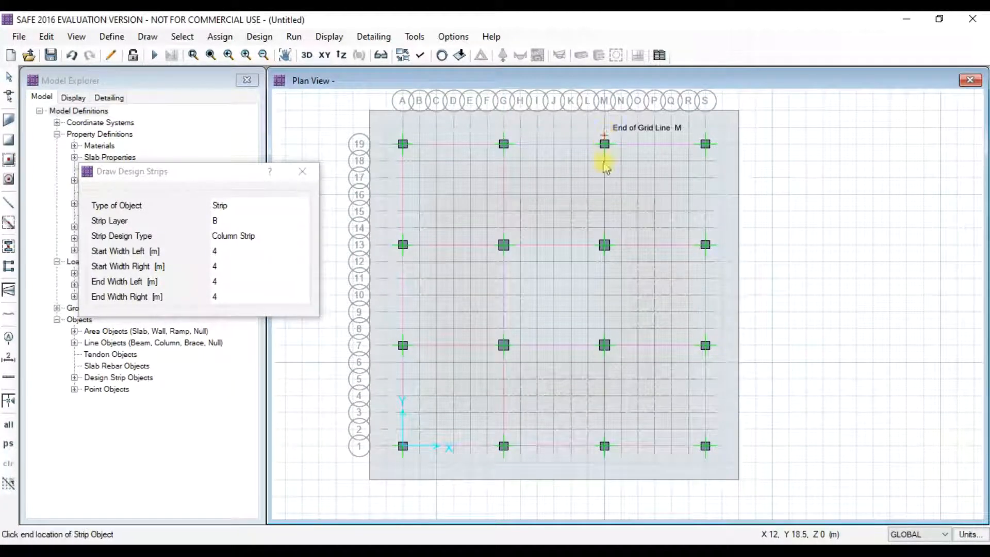
pyautogui.click(605, 458)
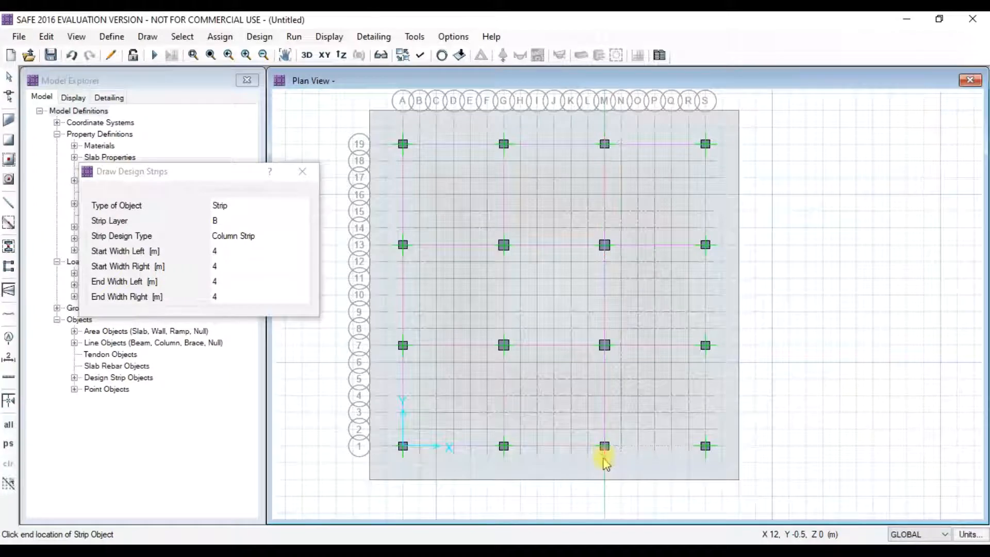
pyautogui.click(707, 136)
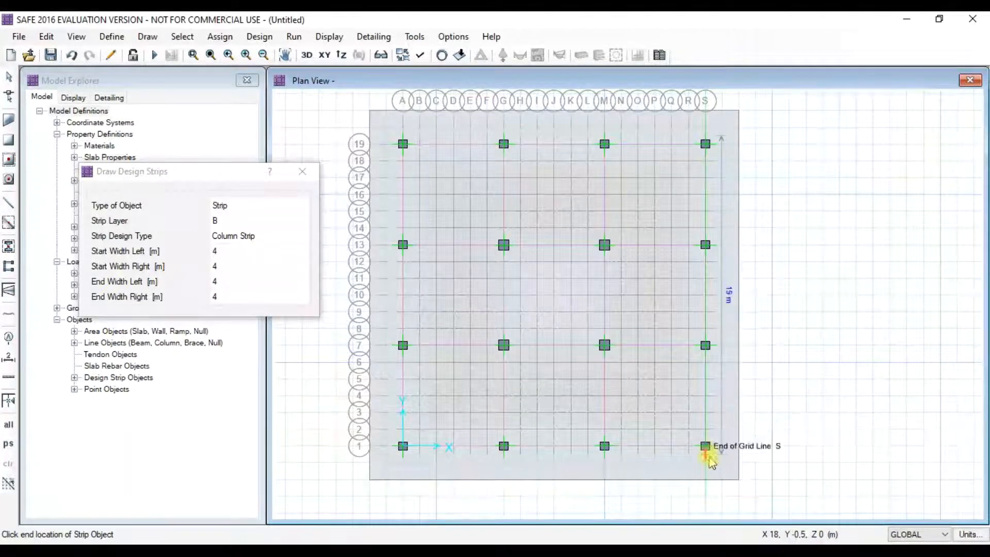
pyautogui.click(707, 456)
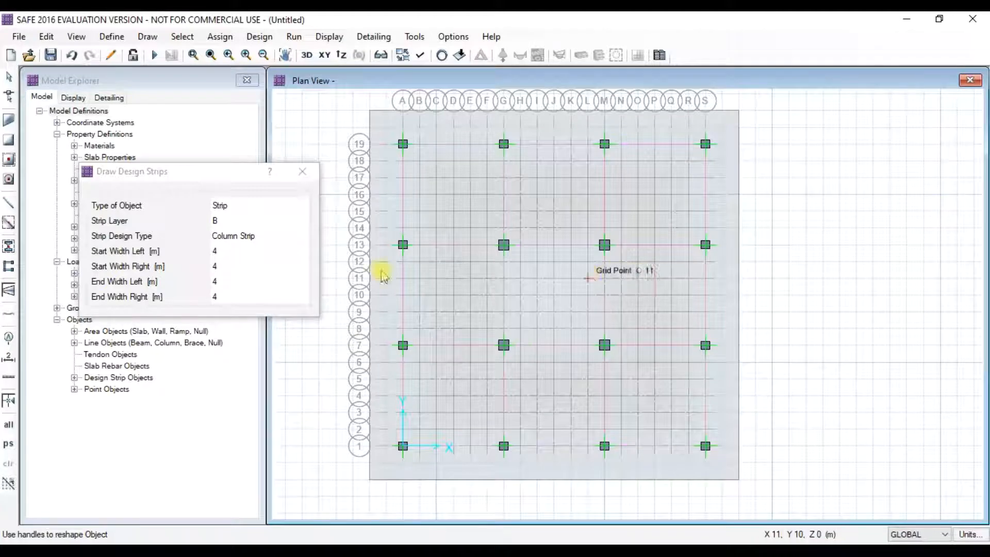
pyautogui.click(303, 172)
pyautogui.click(327, 38)
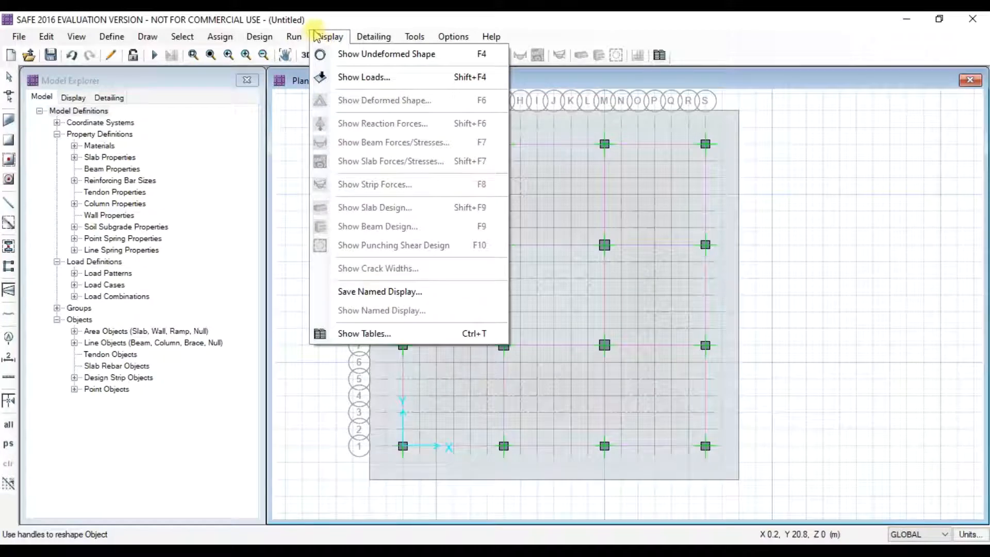
pyautogui.click(317, 36)
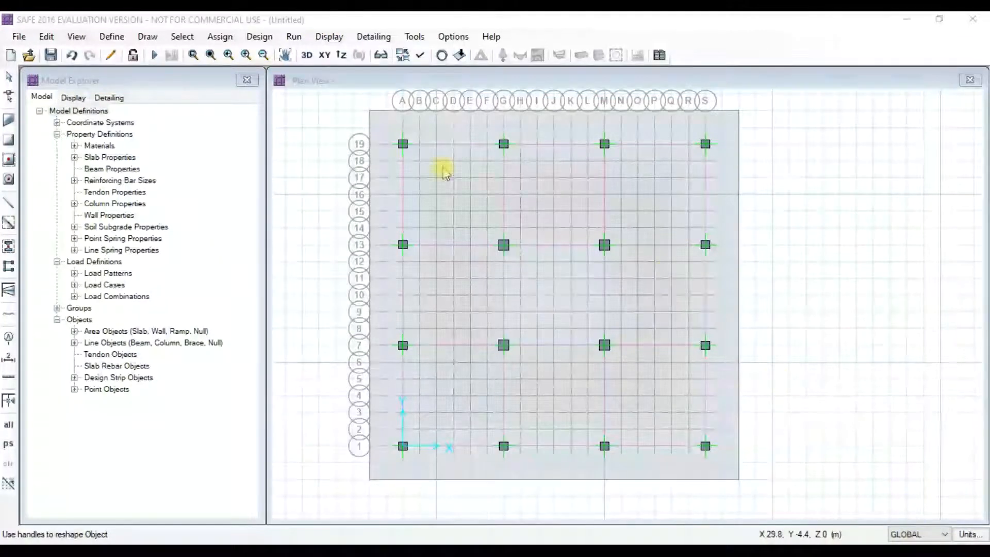
pyautogui.click(422, 56)
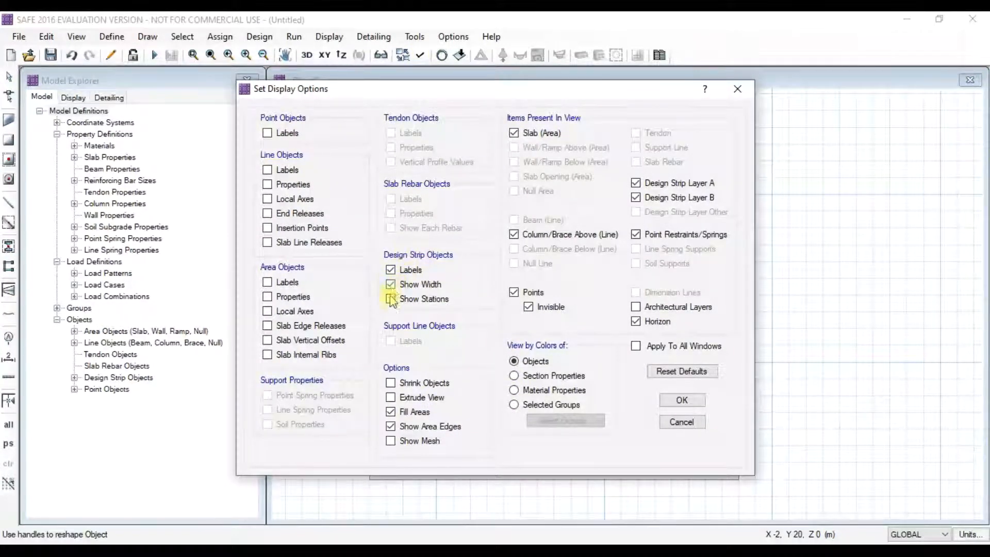
pyautogui.click(688, 400)
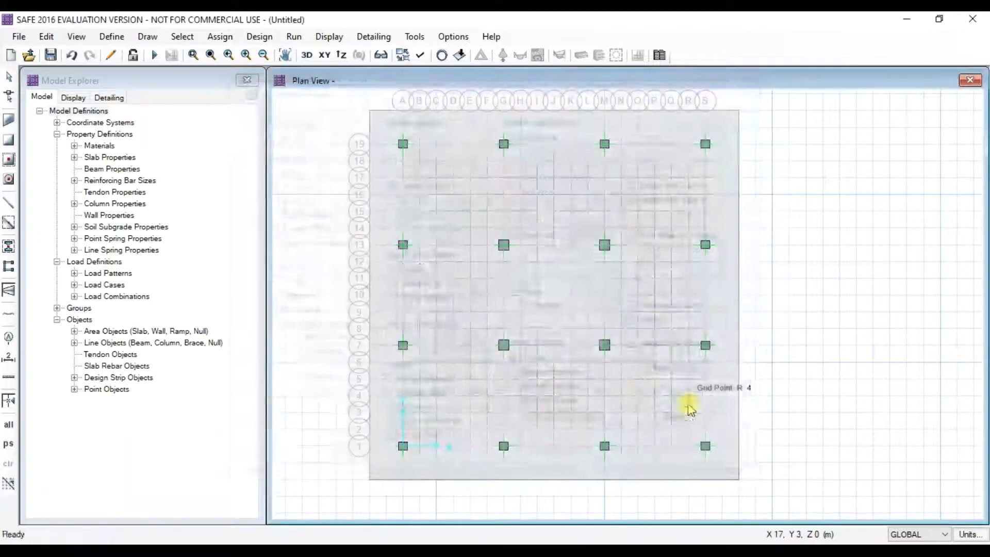
pyautogui.scroll(-2, 634, 318)
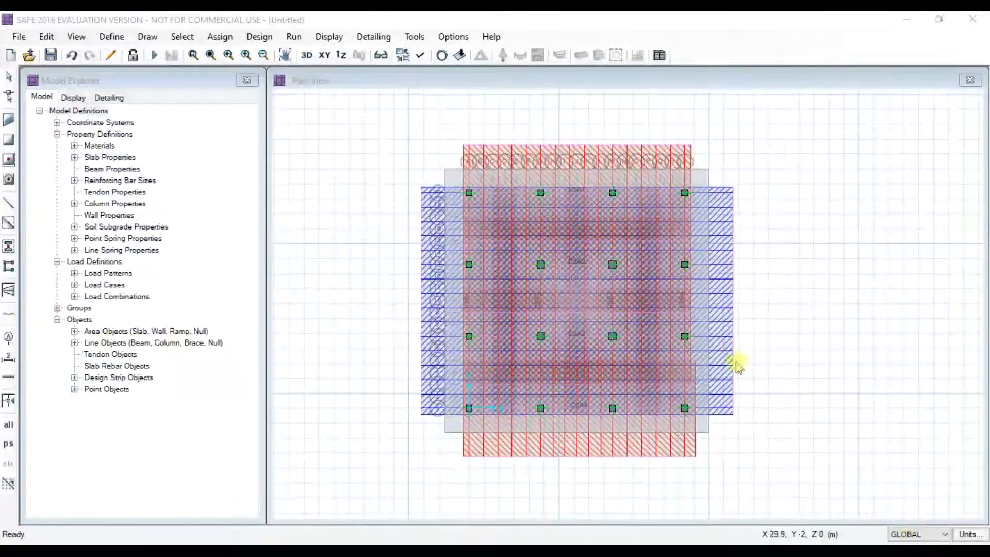
pyautogui.click(420, 56)
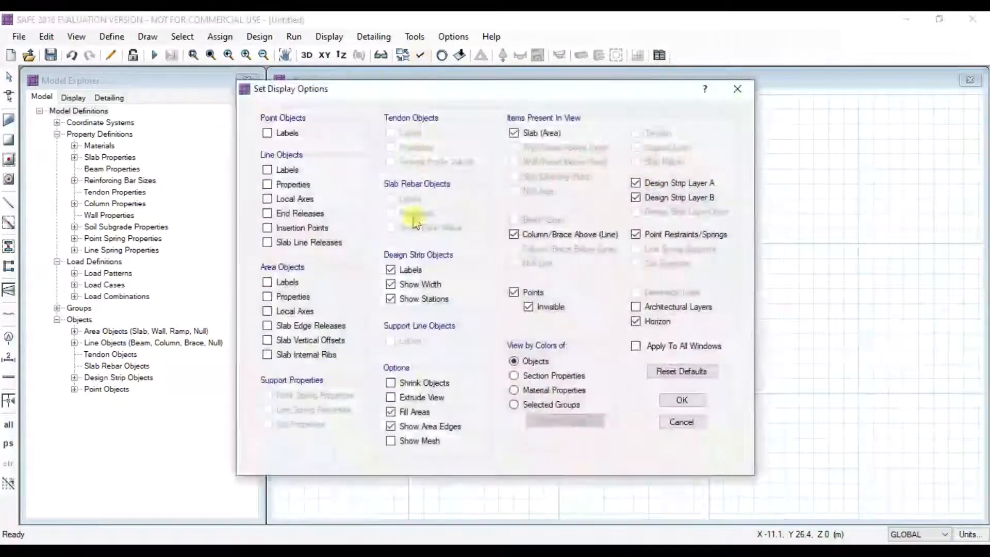
pyautogui.click(391, 270)
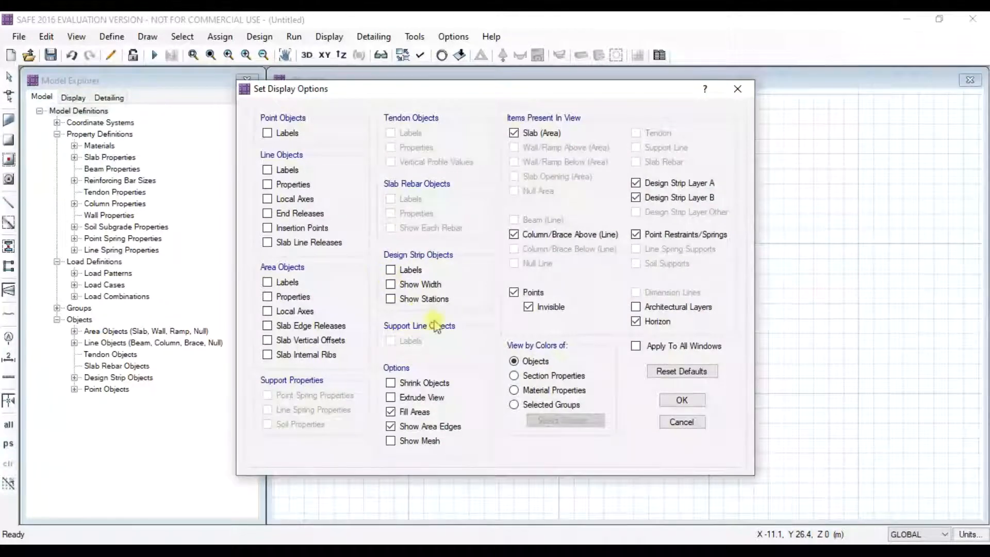
pyautogui.click(681, 401)
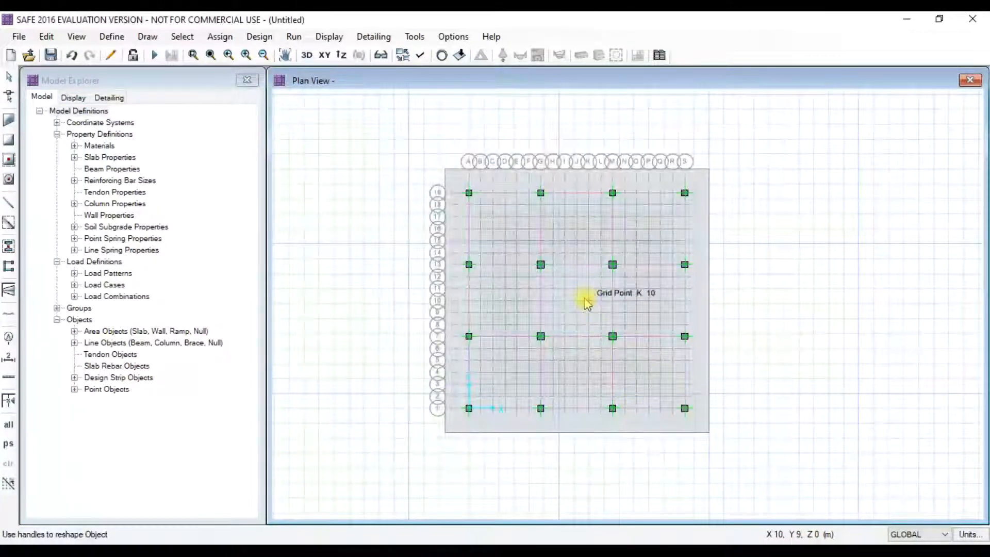
pyautogui.scroll(1, 583, 302)
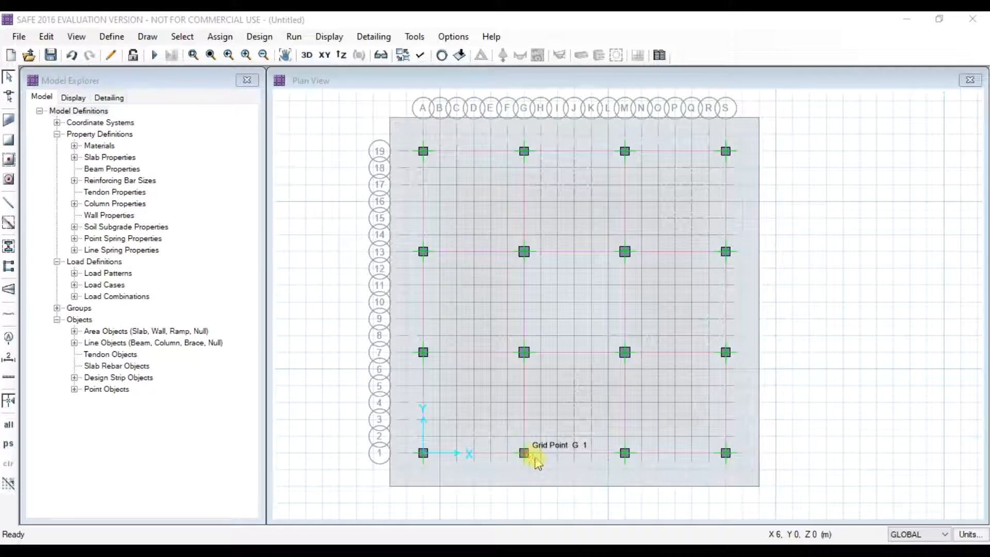
# - Set the mat slab's rebar material overwrite to HYSD500
pyautogui.rightClick(750, 419)
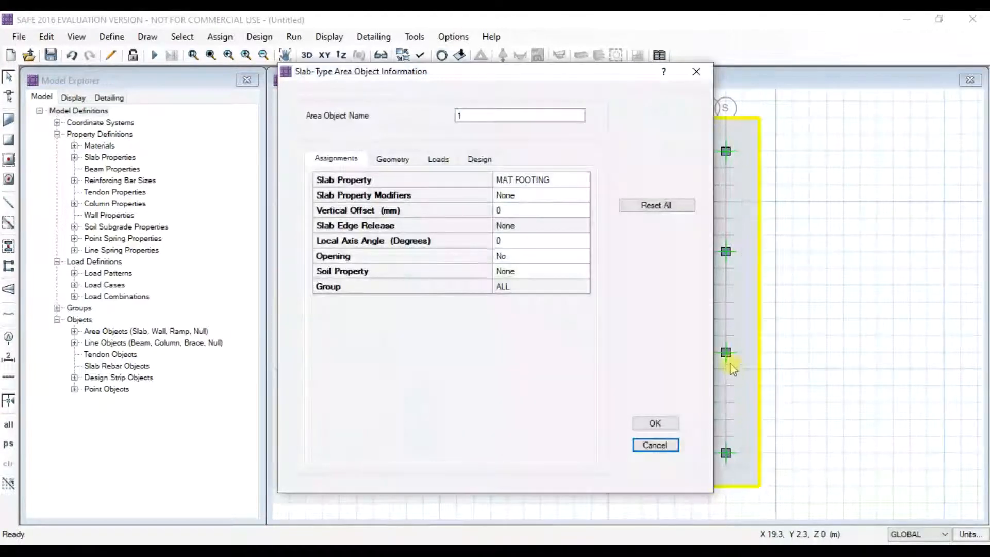
pyautogui.click(477, 161)
pyautogui.click(539, 211)
pyautogui.click(536, 211)
pyautogui.click(510, 155)
pyautogui.click(515, 177)
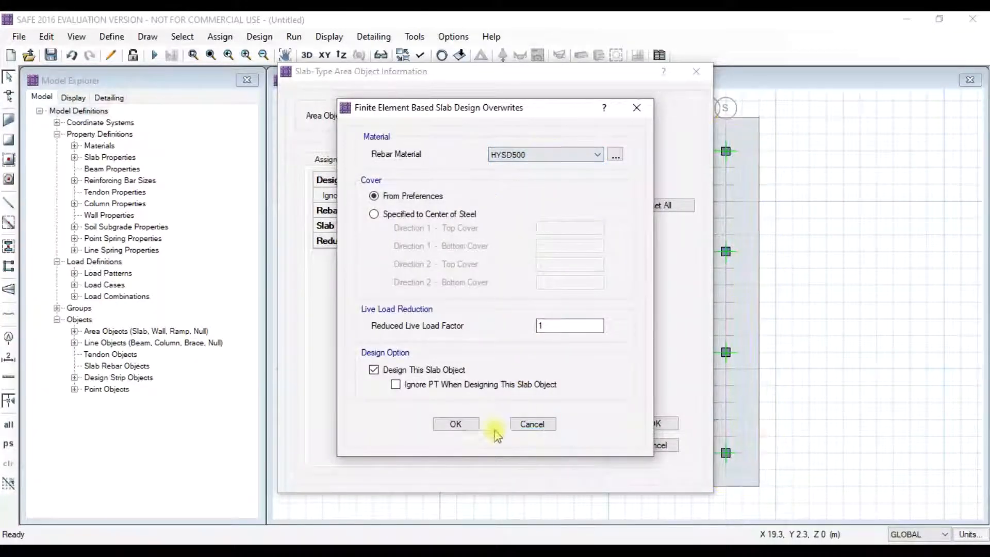
pyautogui.click(455, 423)
pyautogui.click(656, 424)
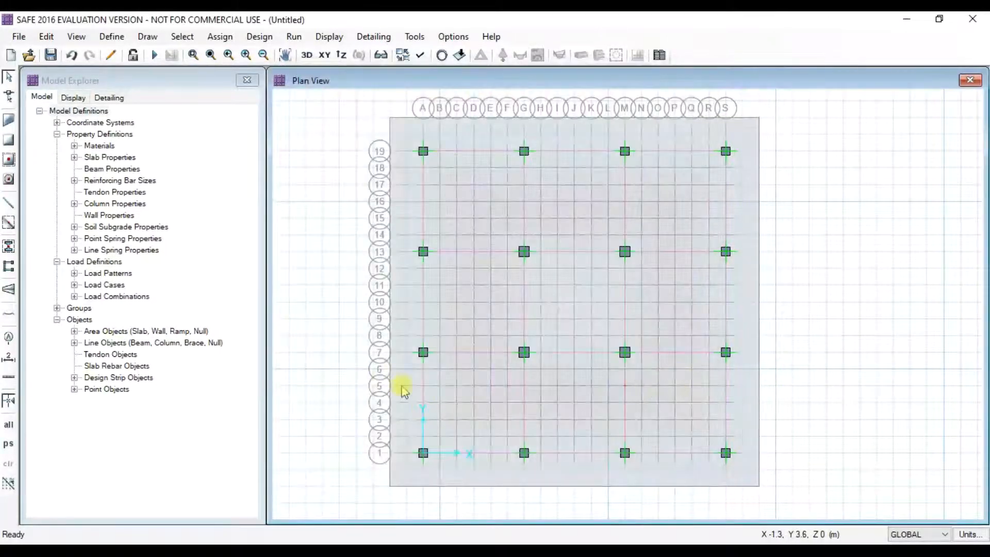
# - Set design strip CSA1's rebar material to HYSD500
pyautogui.scroll(1, 421, 155)
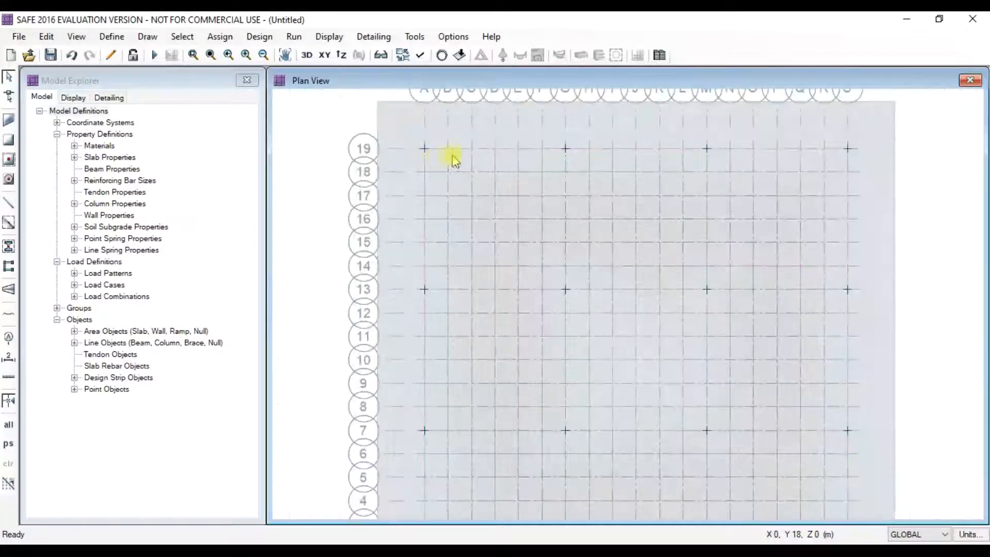
pyautogui.rightClick(450, 154)
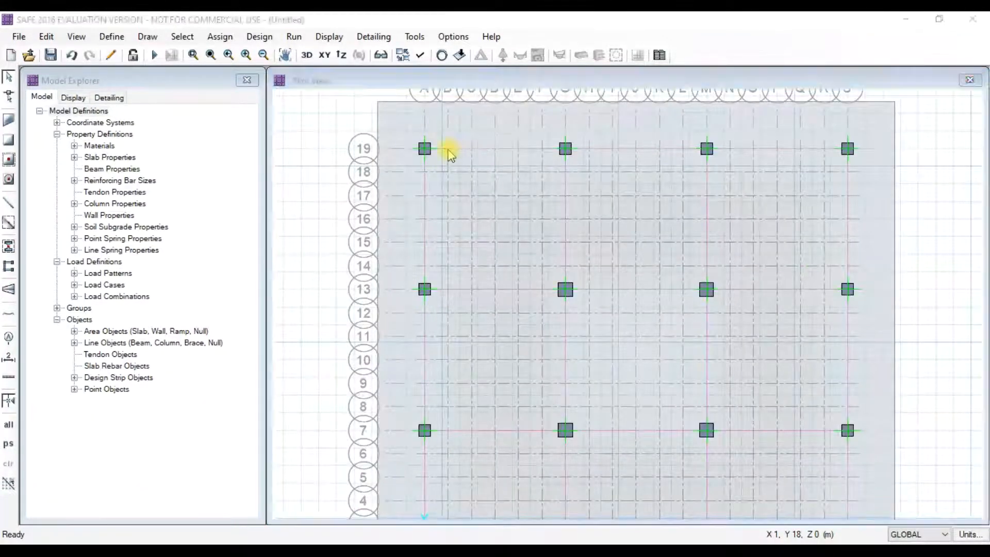
pyautogui.click(516, 241)
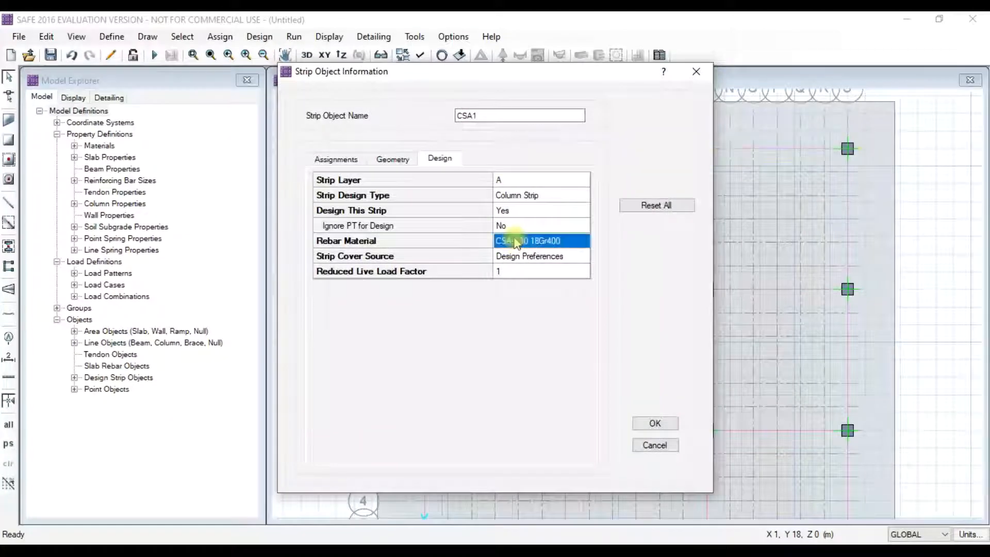
pyautogui.click(525, 250)
pyautogui.click(511, 265)
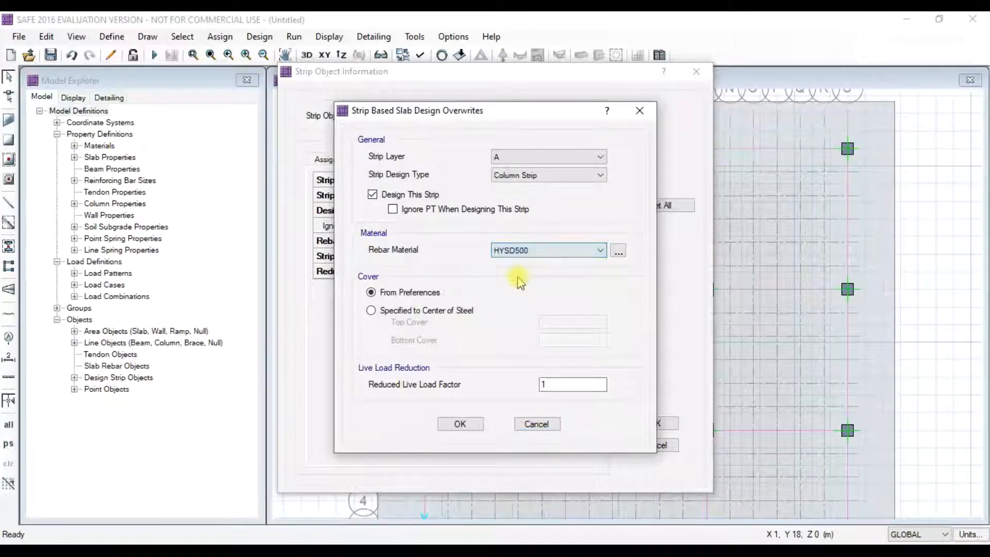
pyautogui.click(459, 424)
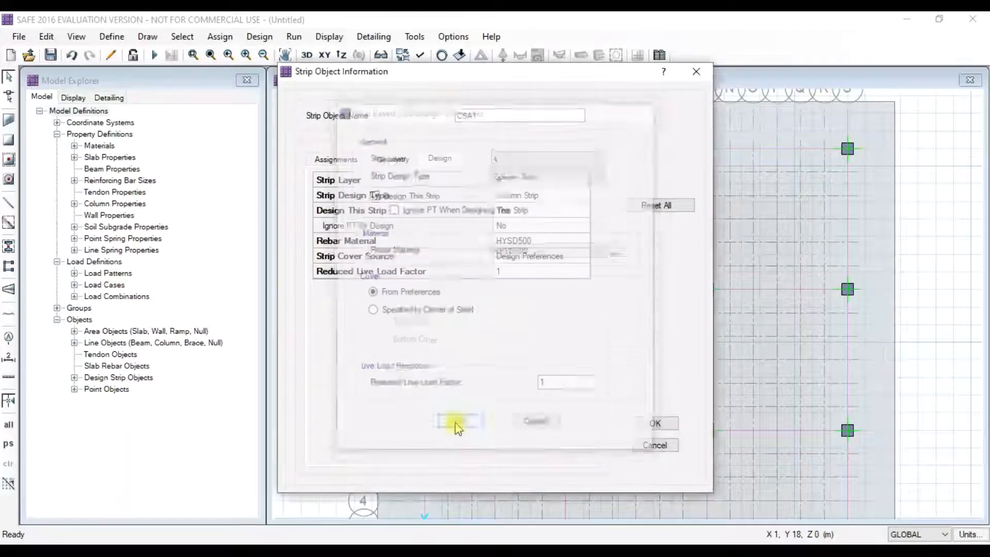
pyautogui.click(651, 425)
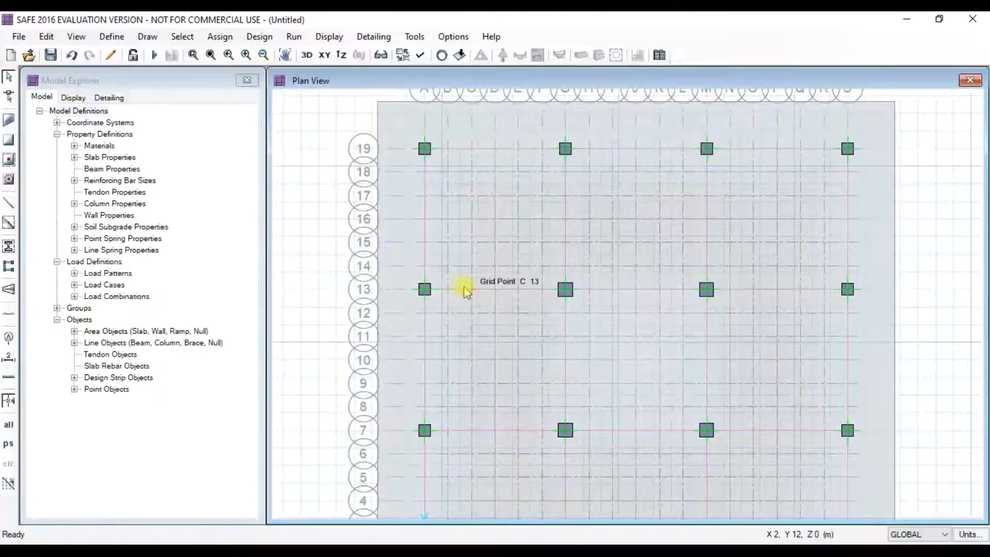
# - Set design strip CSA2's rebar material to HYSD500
pyautogui.rightClick(498, 293)
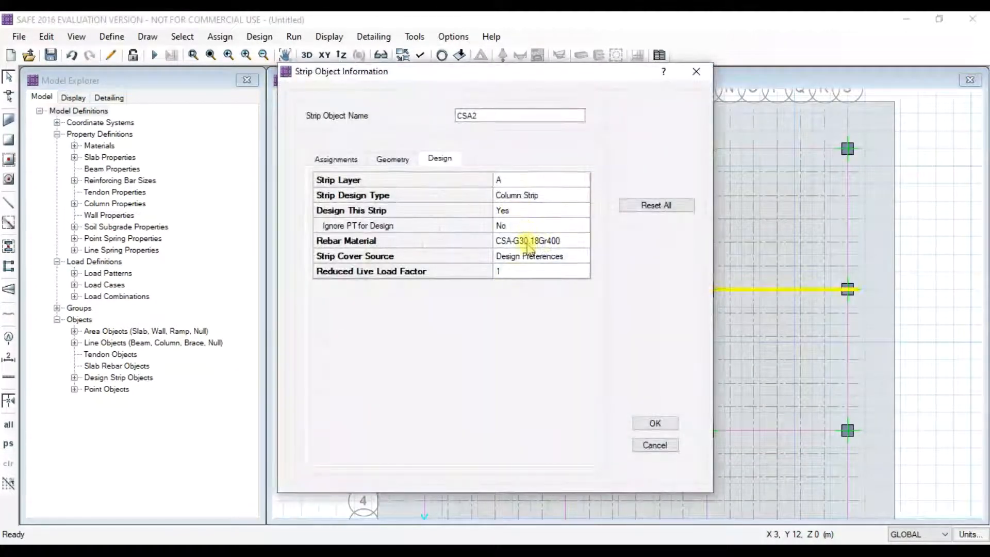
pyautogui.click(531, 248)
pyautogui.click(530, 250)
pyautogui.click(530, 270)
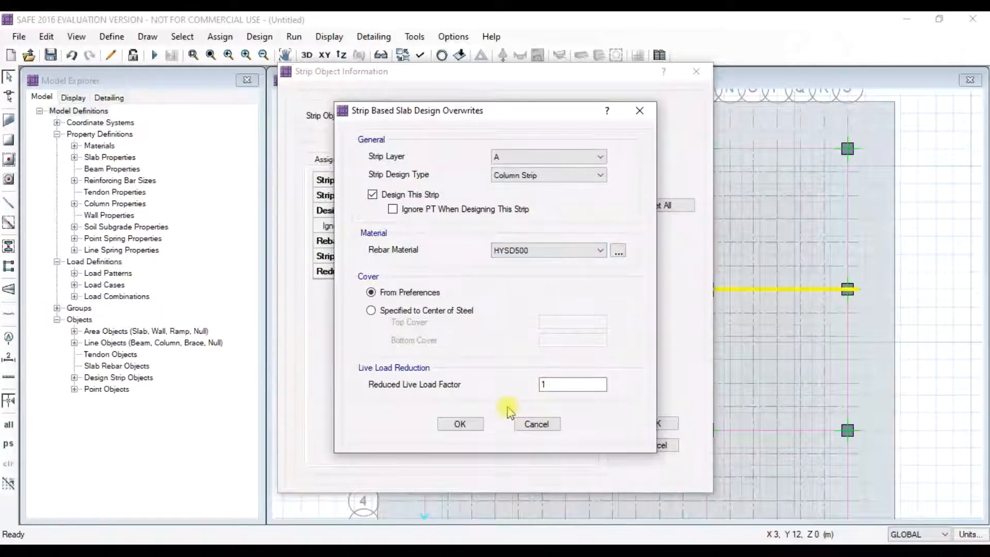
pyautogui.click(458, 424)
pyautogui.click(663, 424)
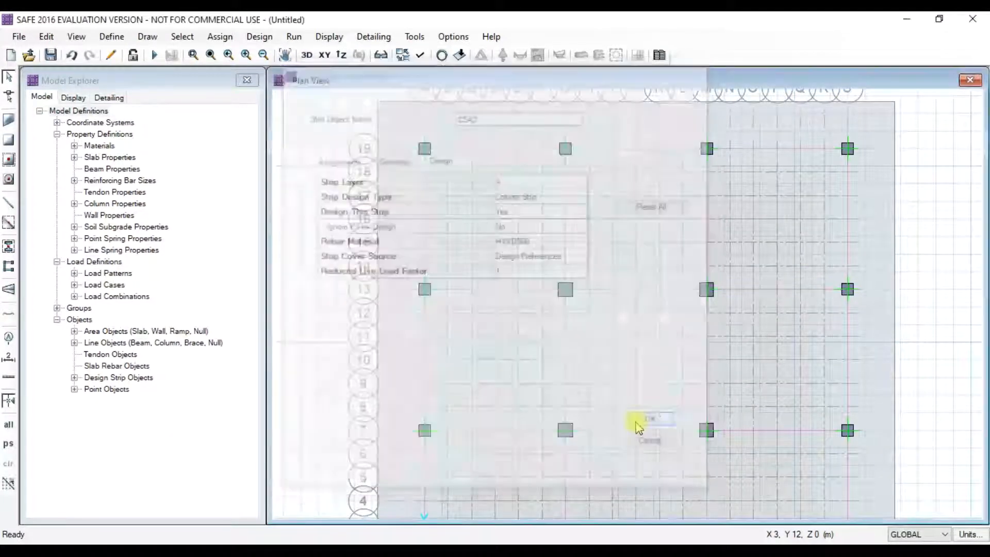
# - Set design strip CSA3's rebar material to HYSD500
pyautogui.rightClick(490, 435)
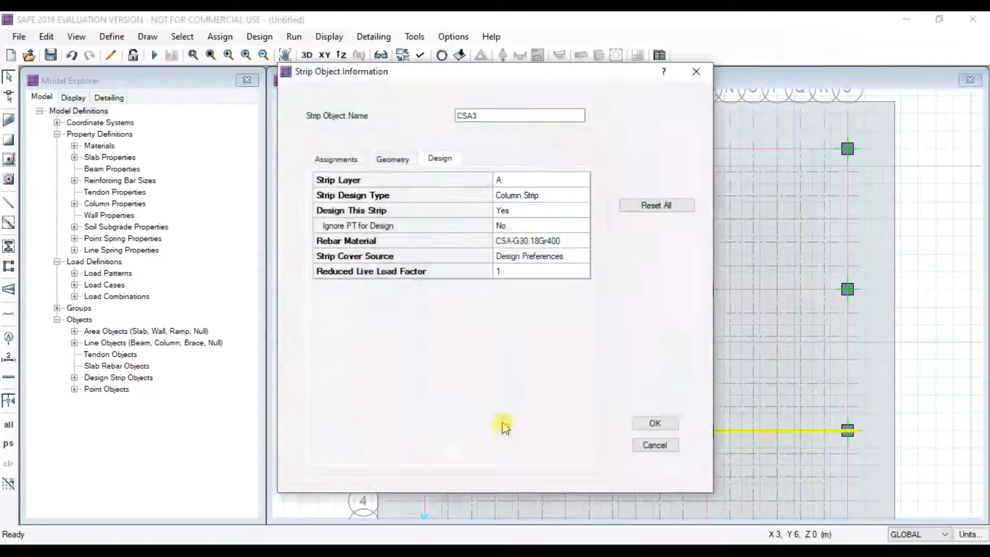
pyautogui.click(529, 245)
pyautogui.click(531, 251)
pyautogui.click(531, 269)
pyautogui.click(455, 424)
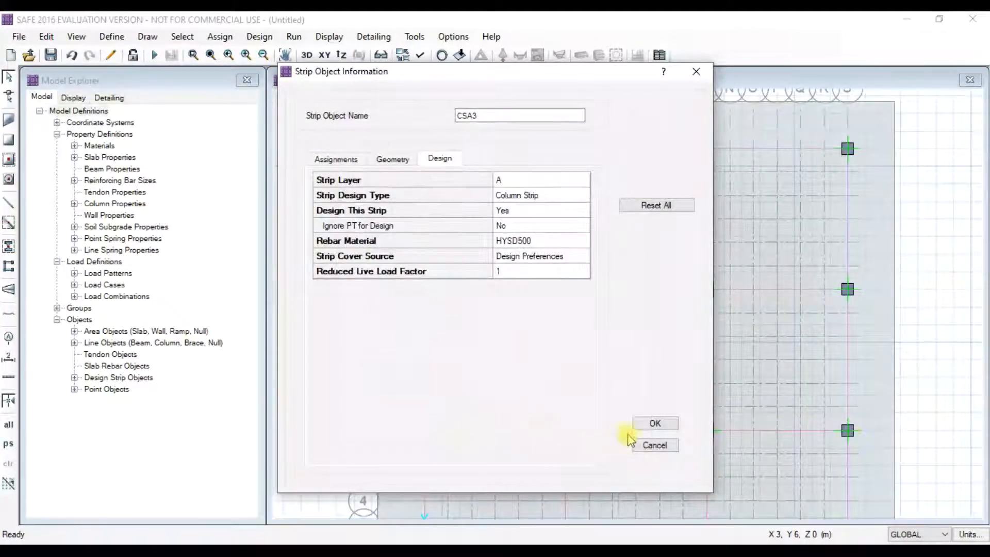
pyautogui.click(645, 424)
# - Set design strip CSA4's rebar material to HYSD500
pyautogui.moveTo(534, 357); pyautogui.dragTo(536, 211, button='middle')
pyautogui.rightClick(504, 427)
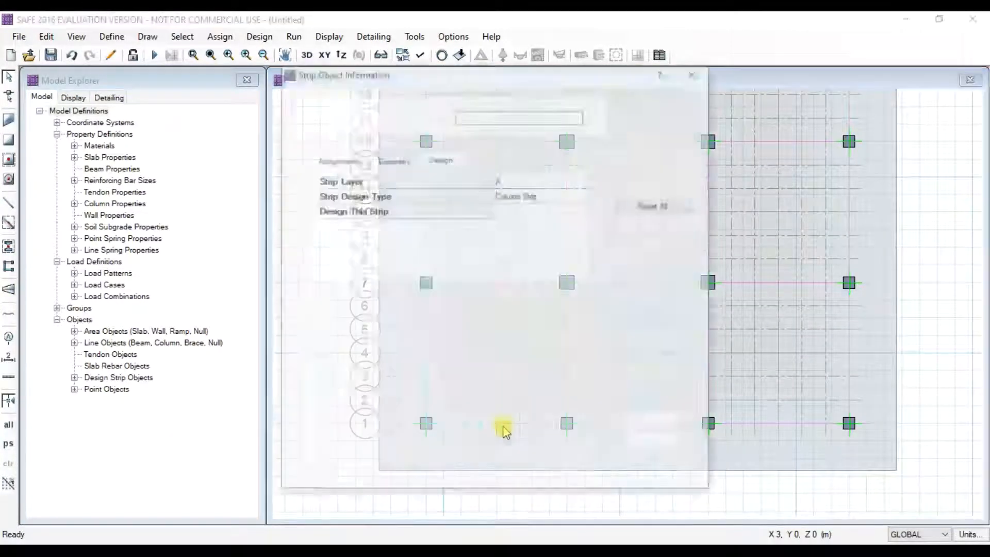
pyautogui.click(533, 247)
pyautogui.click(549, 250)
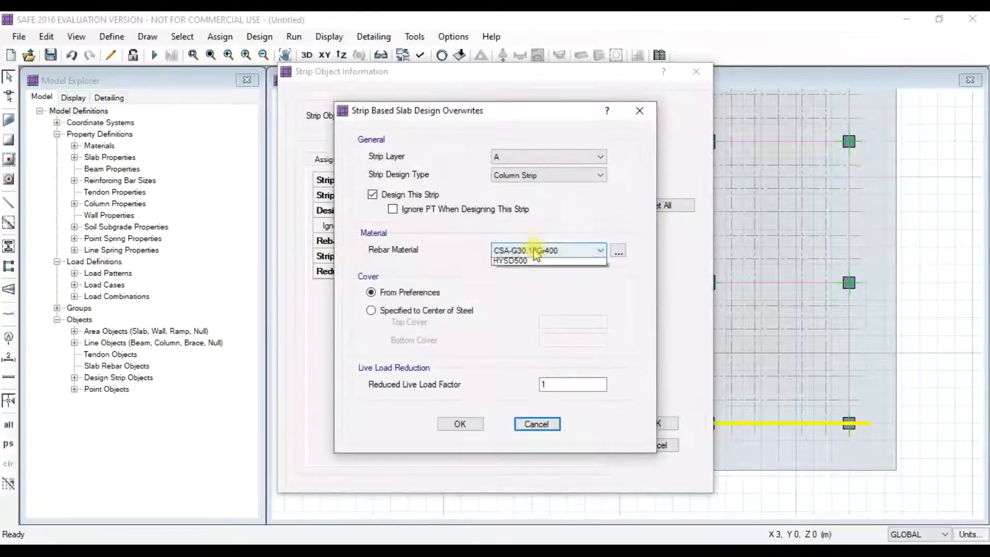
pyautogui.click(534, 278)
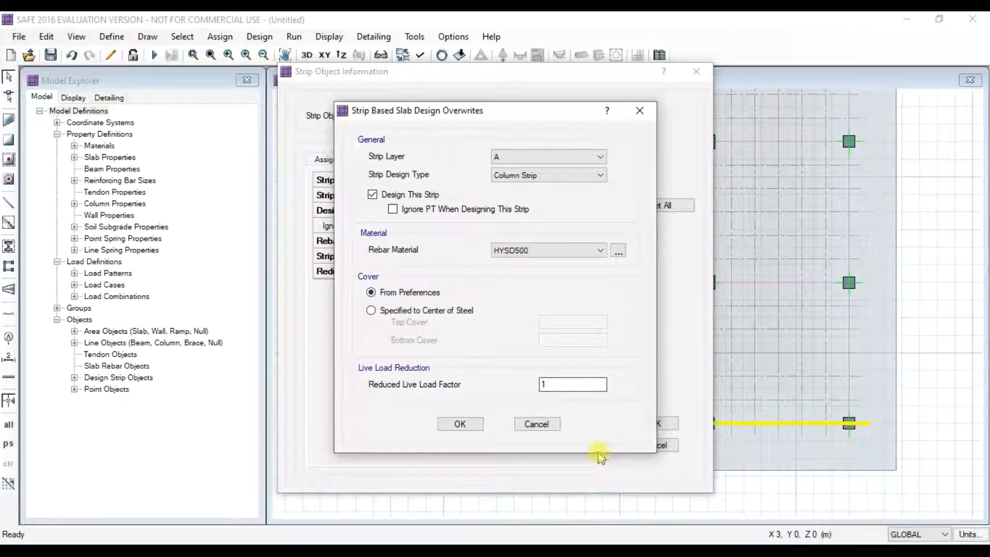
pyautogui.click(460, 423)
pyautogui.click(641, 423)
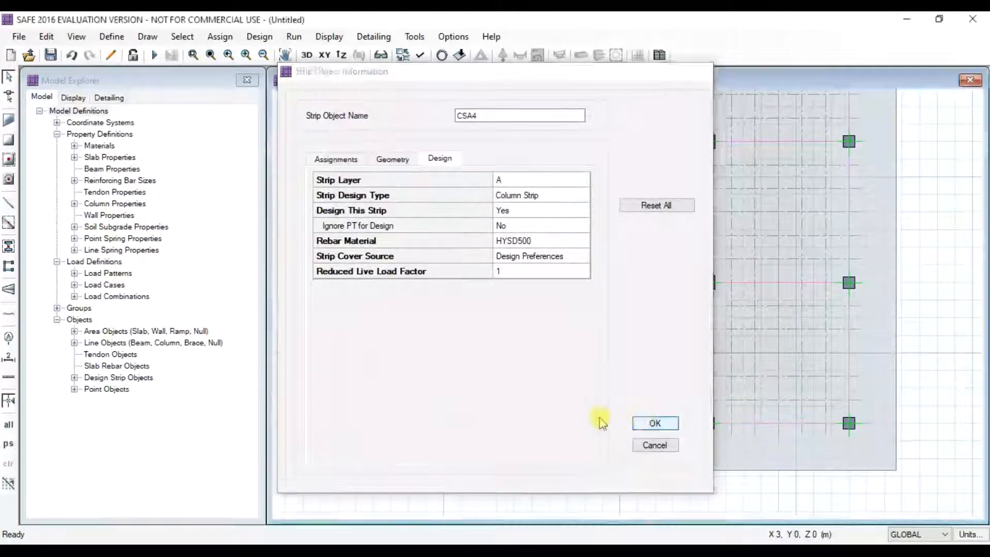
# - Set design strip CSB1's rebar material to HYSD500
pyautogui.rightClick(427, 353)
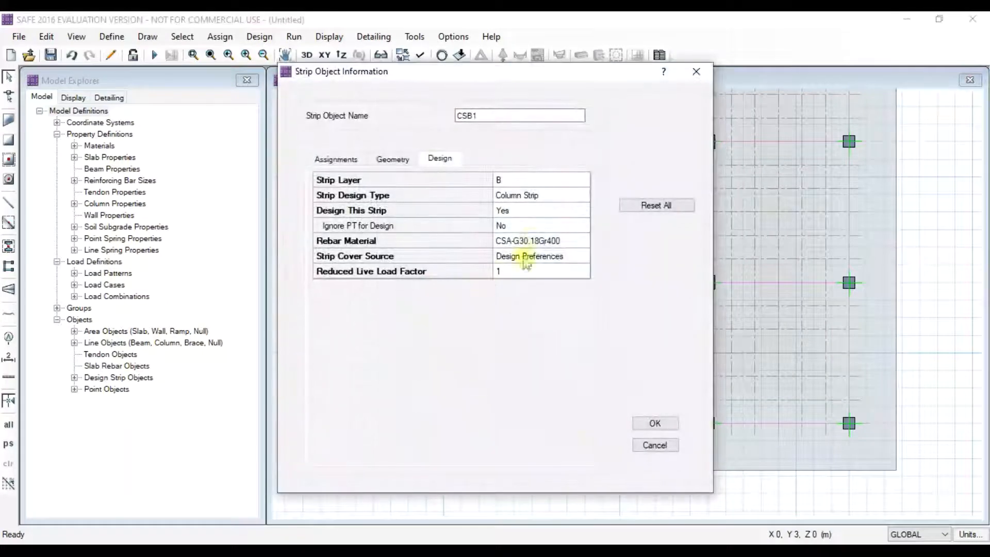
pyautogui.click(533, 243)
pyautogui.click(534, 275)
pyautogui.click(460, 423)
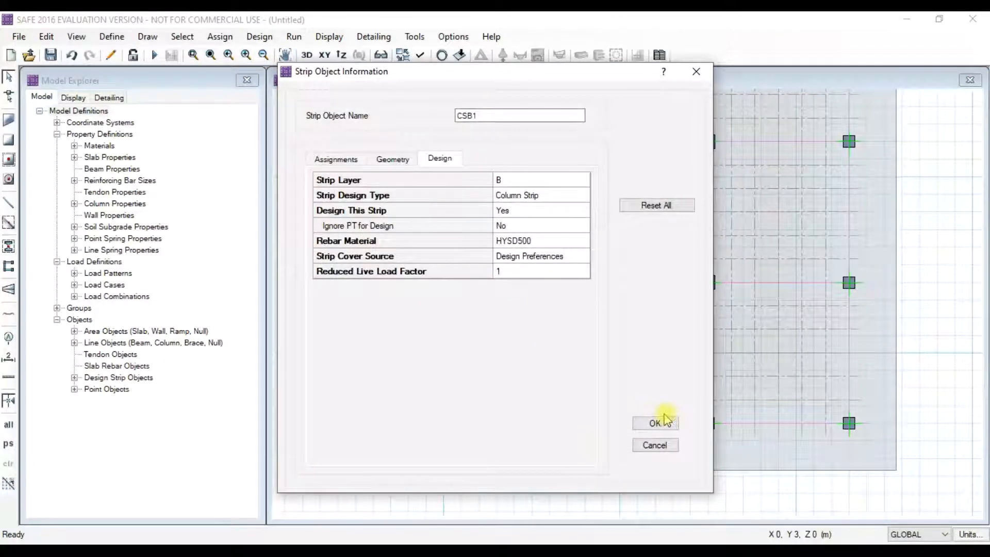
pyautogui.click(654, 424)
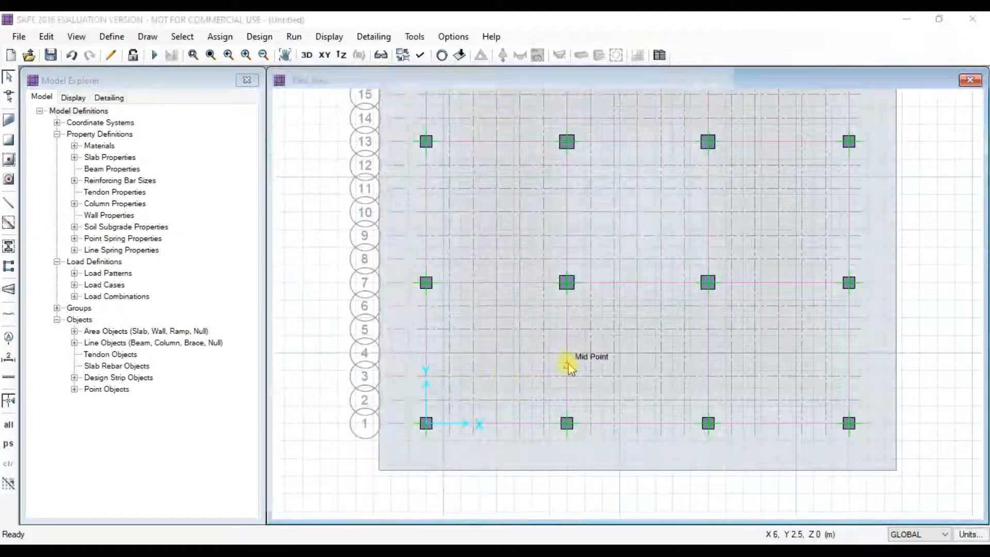
# - Set design strip CSB2's rebar material to HYSD500
pyautogui.rightClick(568, 364)
pyautogui.click(531, 242)
pyautogui.click(537, 250)
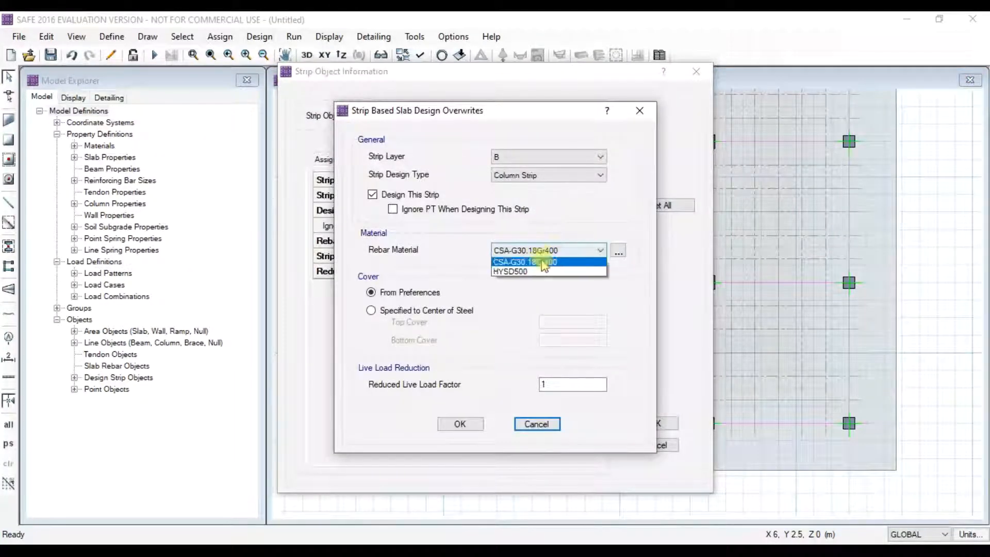
pyautogui.click(542, 276)
pyautogui.click(462, 424)
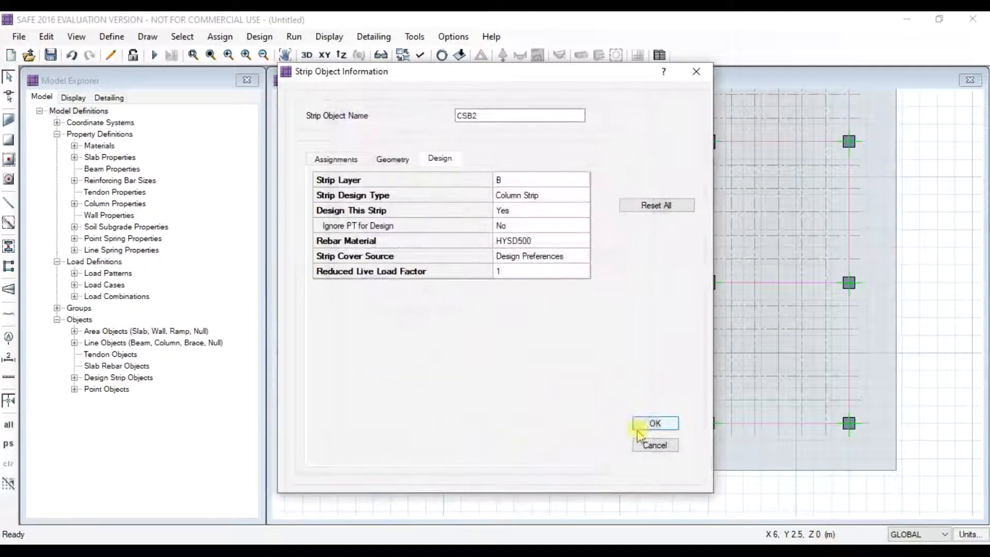
pyautogui.click(656, 424)
# - Set design strip CSB3's rebar material to HYSD500
pyautogui.rightClick(712, 355)
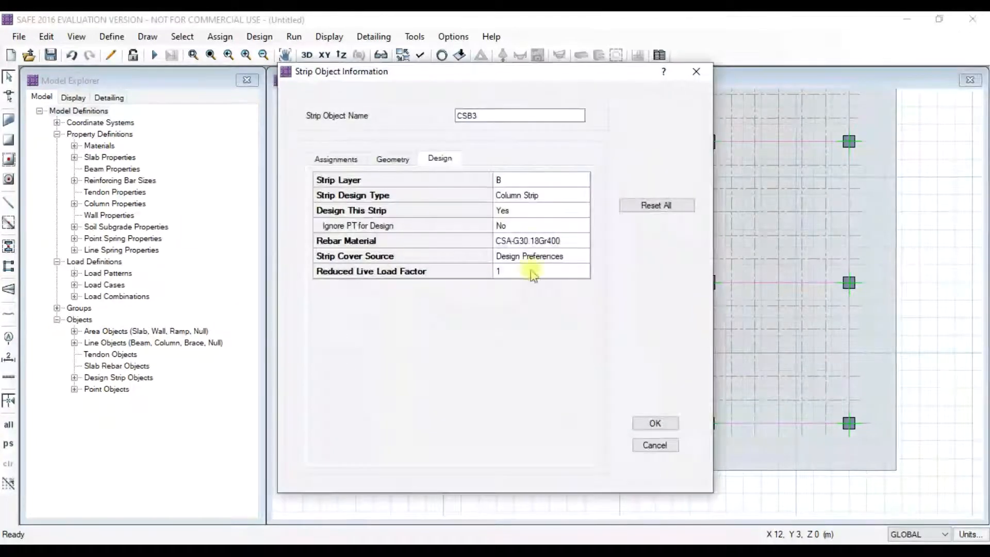
pyautogui.click(535, 244)
pyautogui.click(594, 250)
pyautogui.click(523, 270)
pyautogui.click(474, 422)
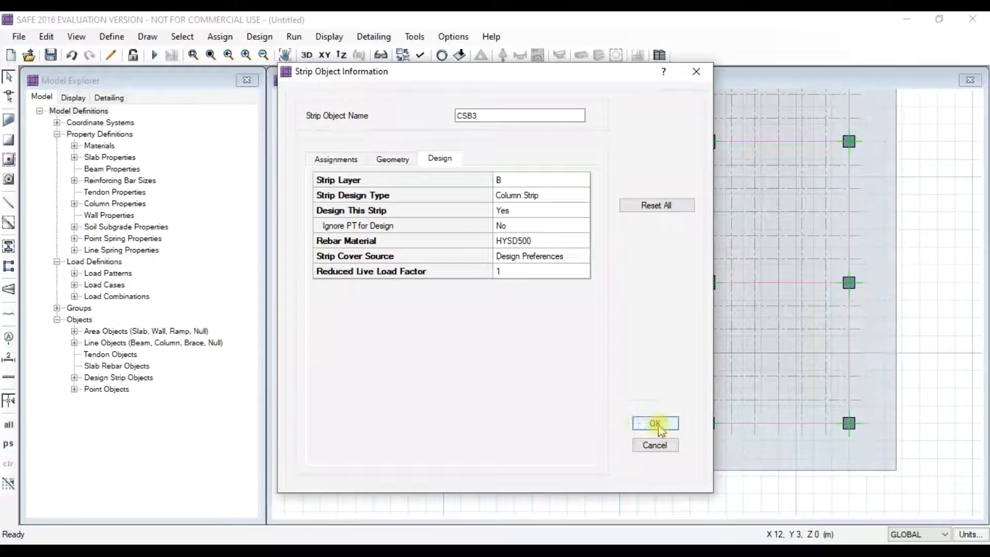
pyautogui.click(646, 422)
# - Set design strip CSB4's rebar material to HYSD500
pyautogui.rightClick(852, 365)
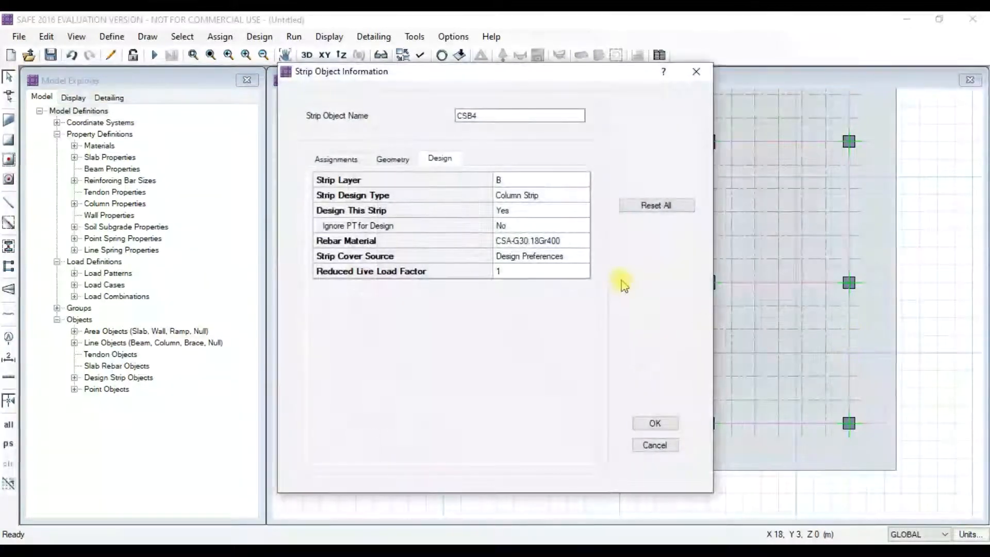
pyautogui.click(533, 240)
pyautogui.click(548, 251)
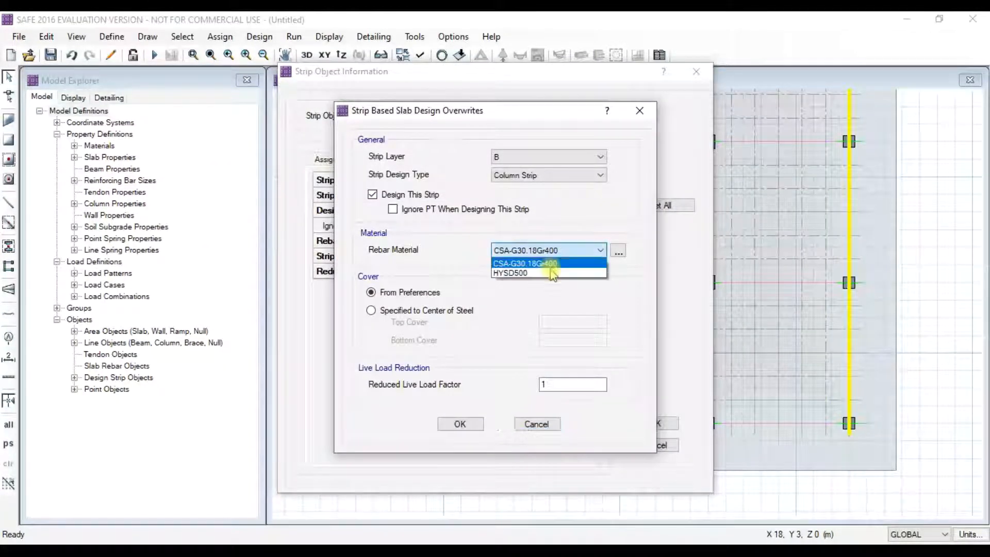
pyautogui.click(526, 269)
pyautogui.click(456, 426)
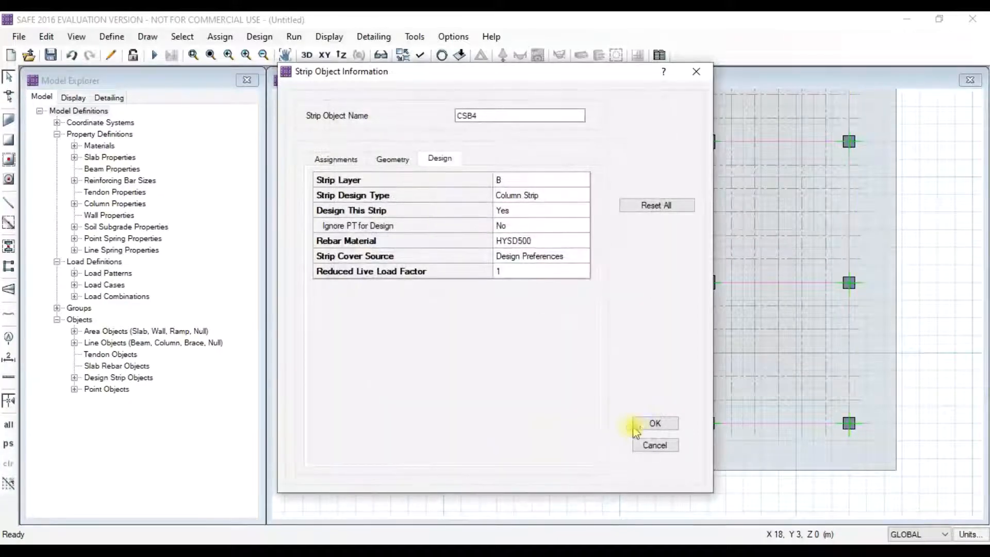
pyautogui.click(660, 424)
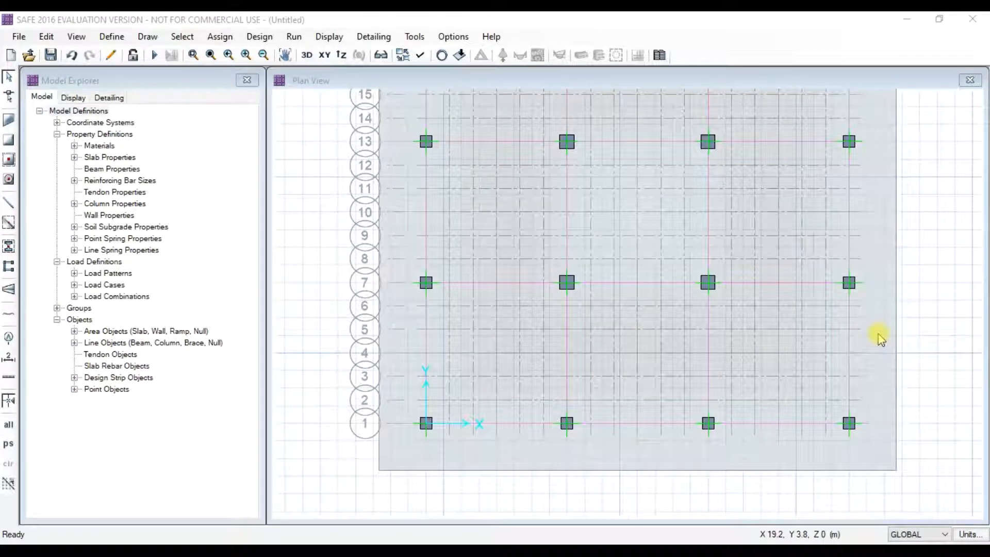
# - Assign the SOIL1 soil subgrade property to the mat slab via Support Data
pyautogui.moveTo(841, 305); pyautogui.dragTo(785, 346, button='middle')
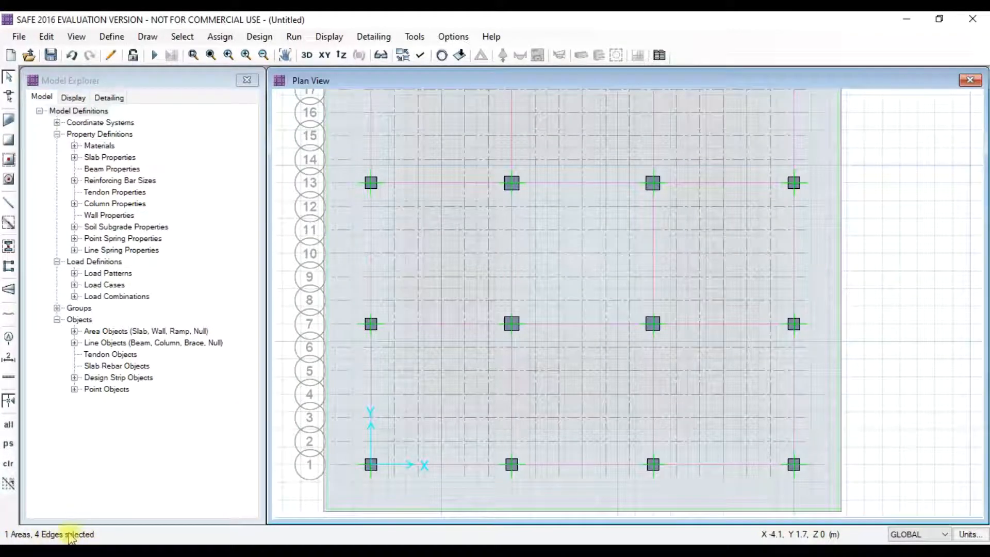
pyautogui.click(220, 36)
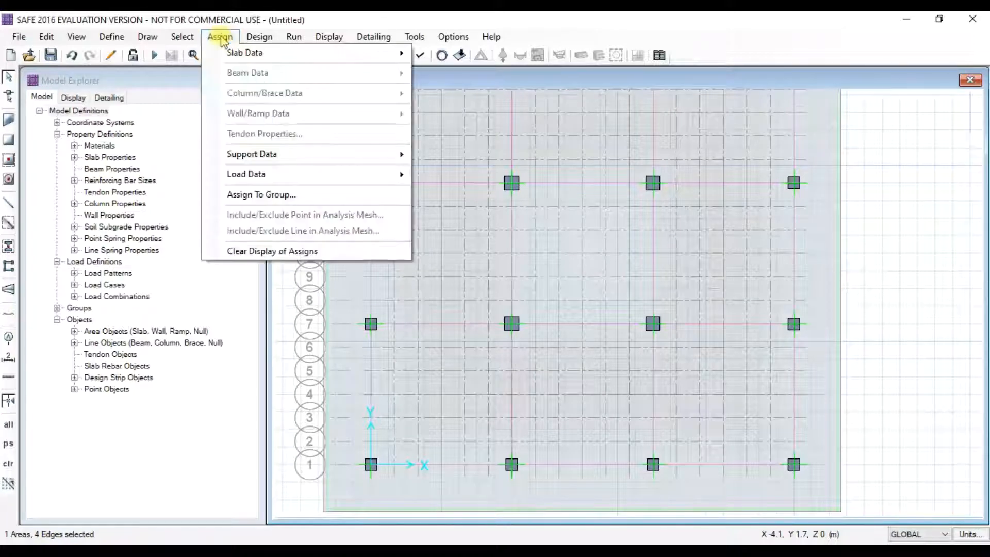
pyautogui.moveTo(347, 155)
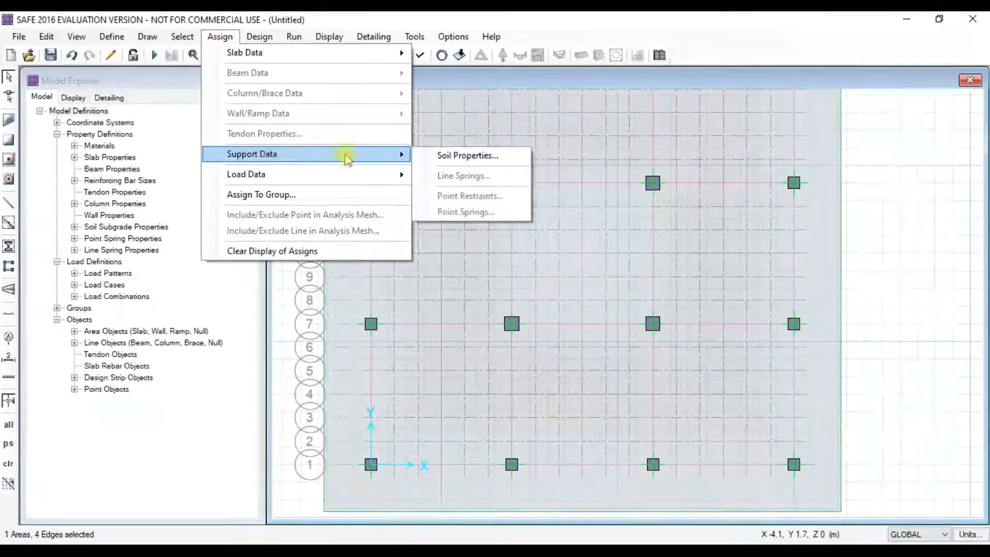
pyautogui.click(453, 155)
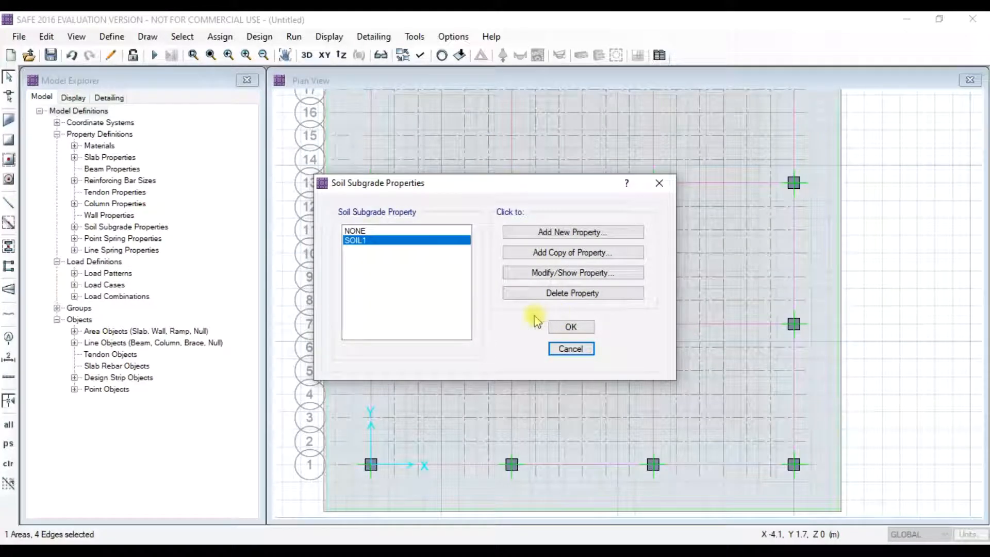
pyautogui.click(571, 327)
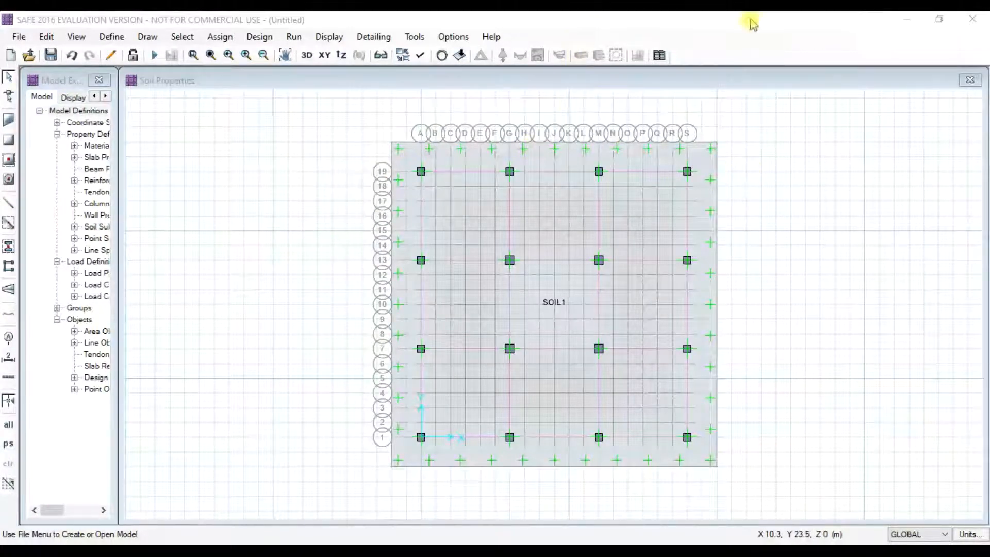
# - Snap the Picture1.png load table to the right half and a widened SAFE window to the left
pyautogui.click(357, 547)
pyautogui.moveTo(769, 28); pyautogui.dragTo(989, 105)
pyautogui.click(247, 298)
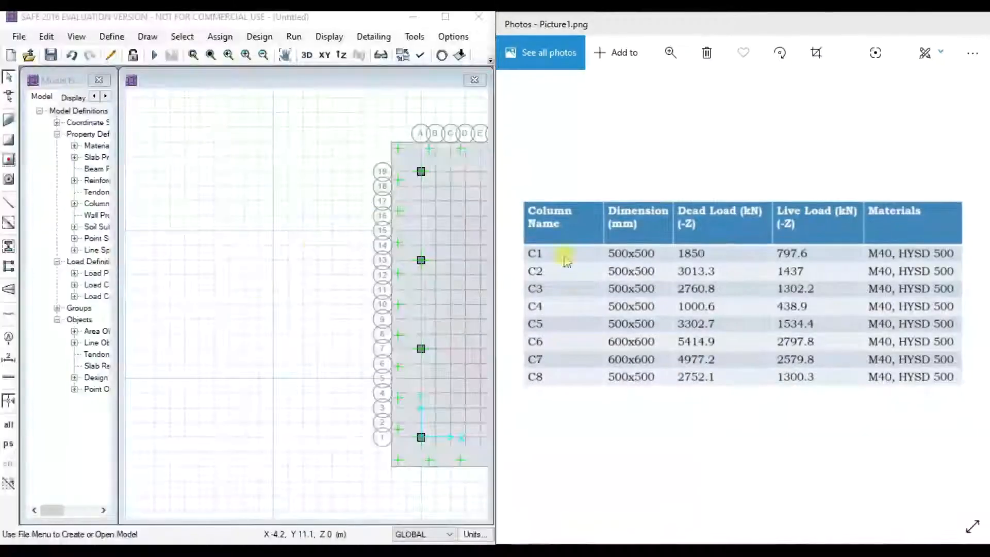
pyautogui.moveTo(495, 238); pyautogui.dragTo(545, 237)
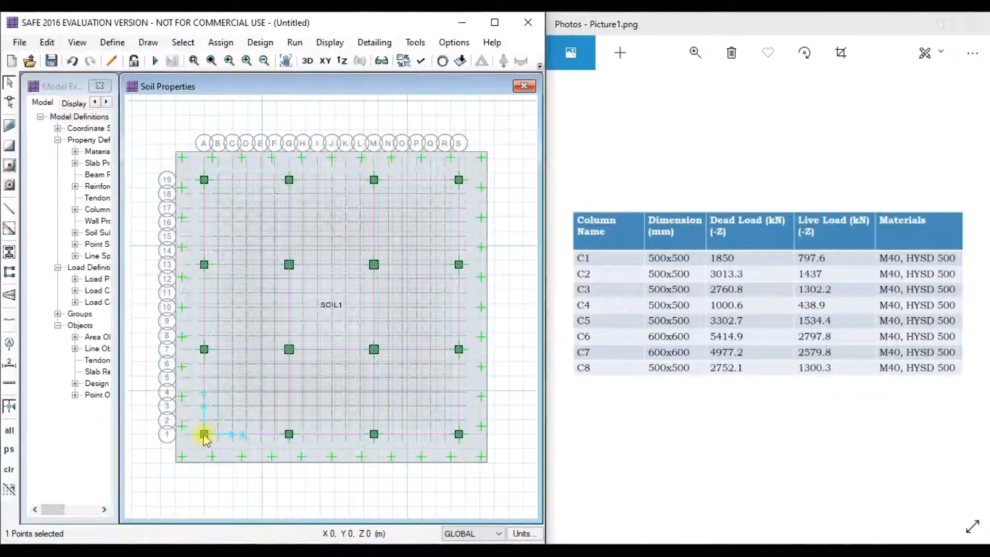
# - Apply an 1850 kN DEAD point load with 500×500 mm punching size to the A-1 column
pyautogui.click(220, 43)
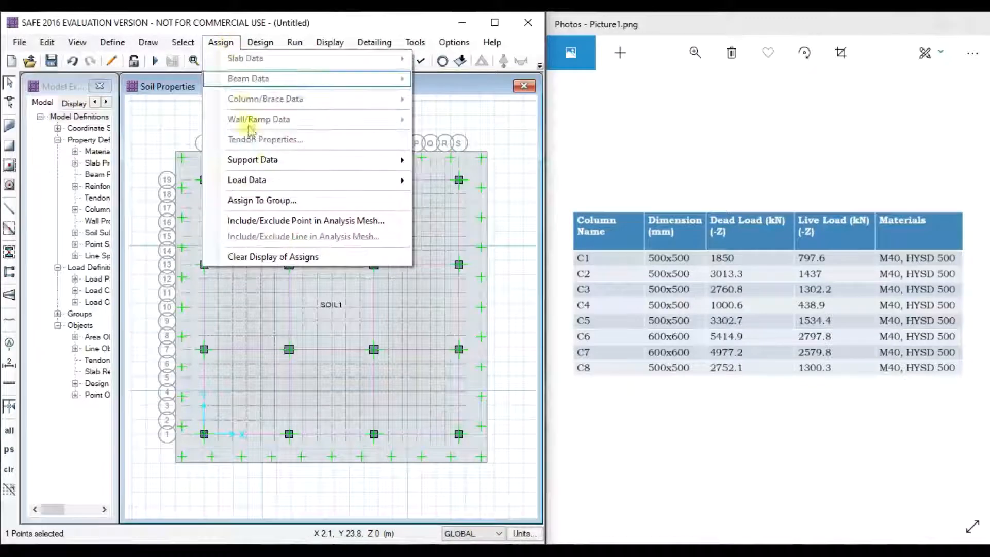
pyautogui.moveTo(279, 183)
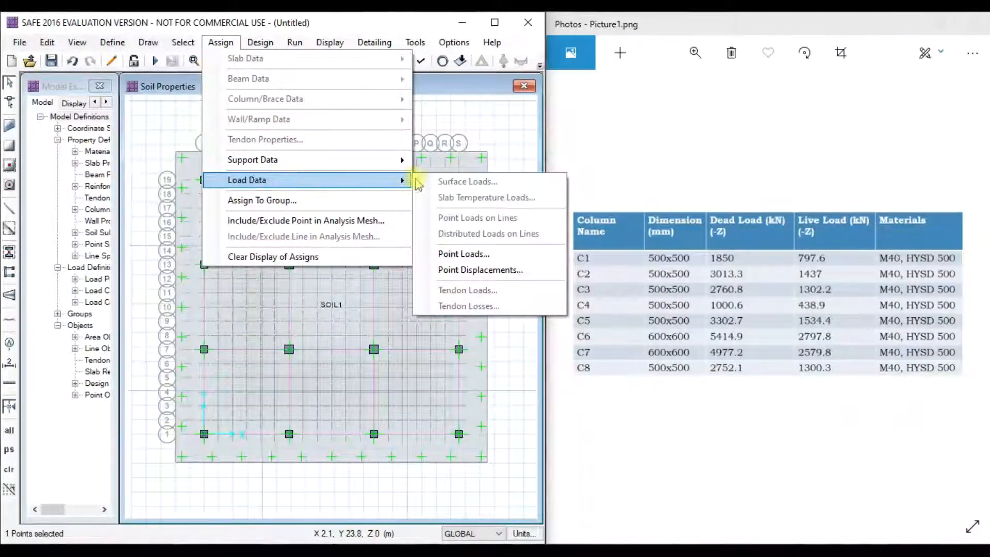
pyautogui.click(464, 254)
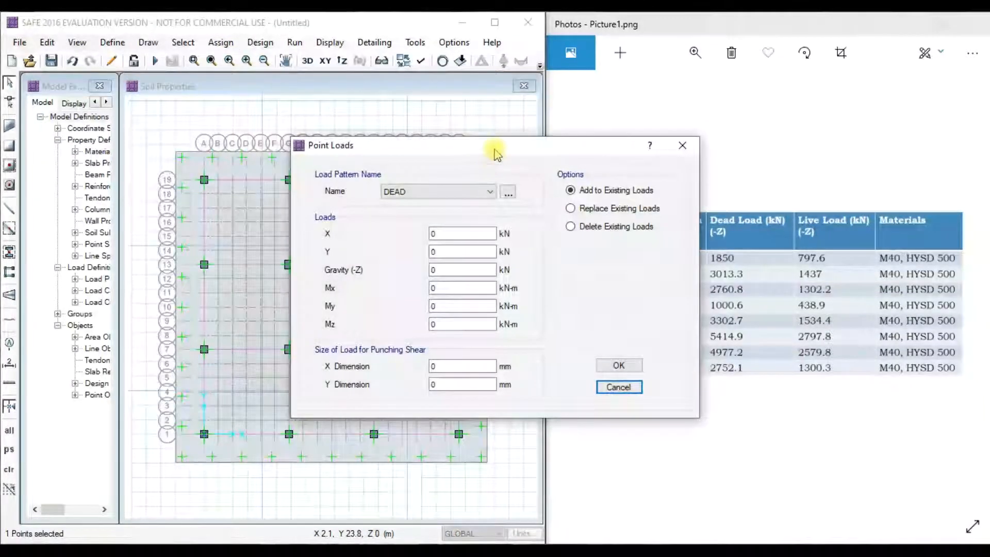
pyautogui.moveTo(497, 152); pyautogui.dragTo(272, 141)
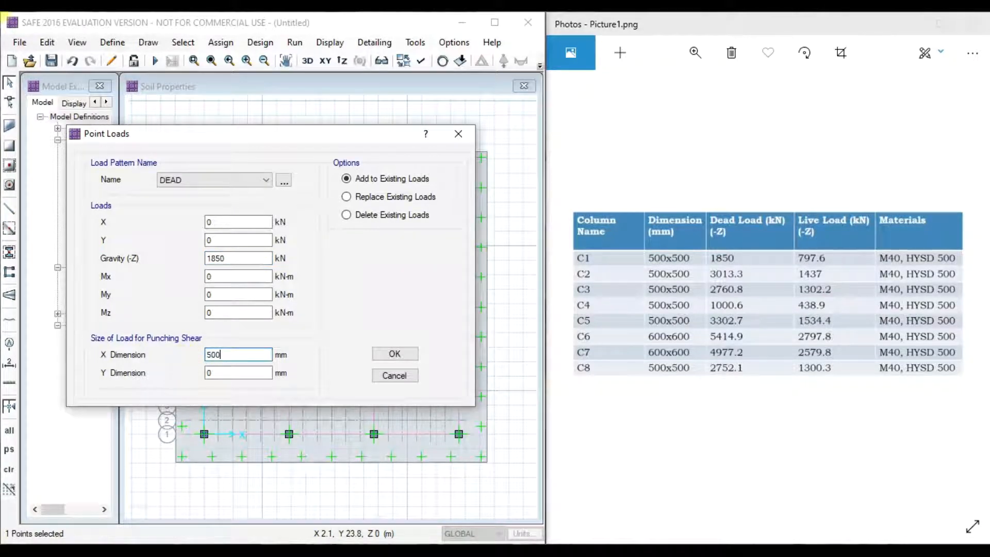
pyautogui.click(229, 372)
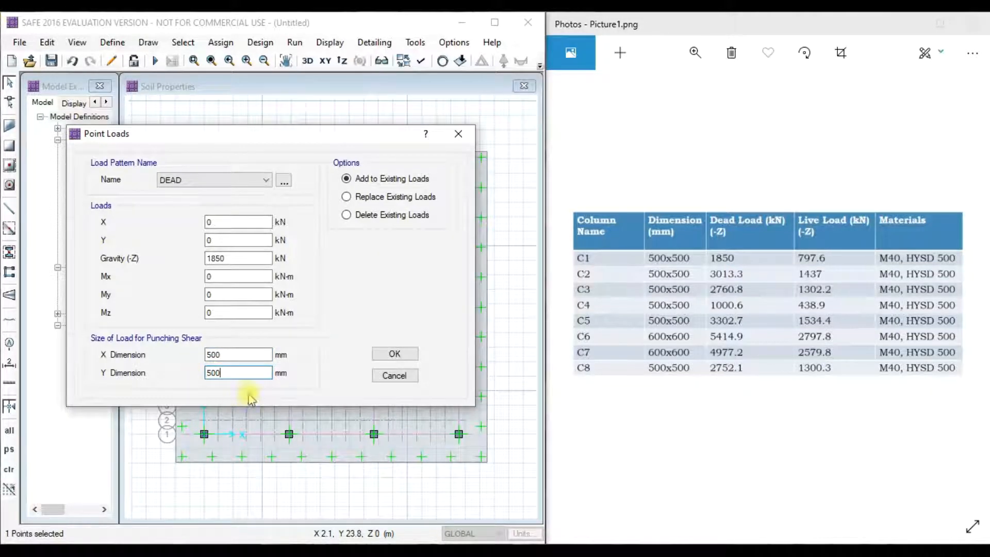
pyautogui.click(395, 354)
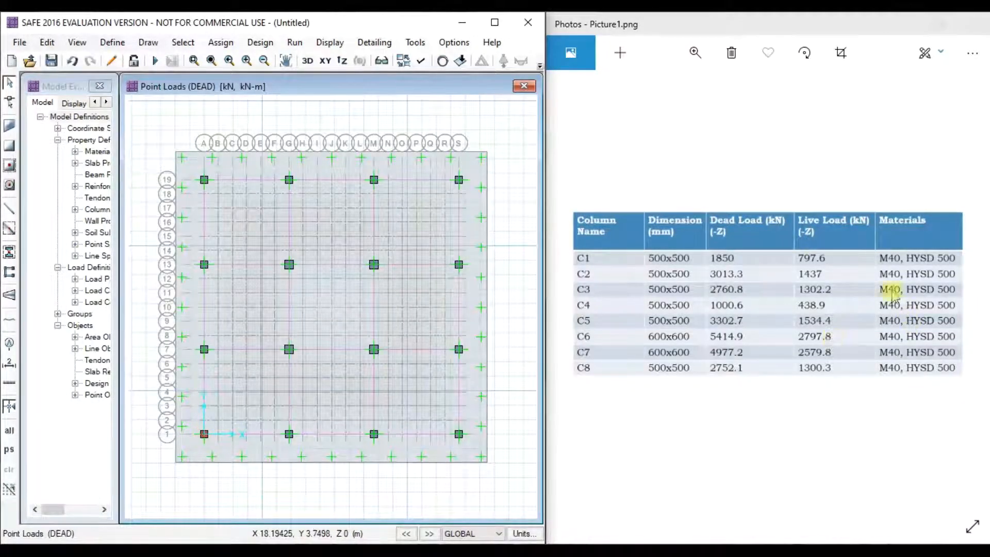
pyautogui.click(204, 435)
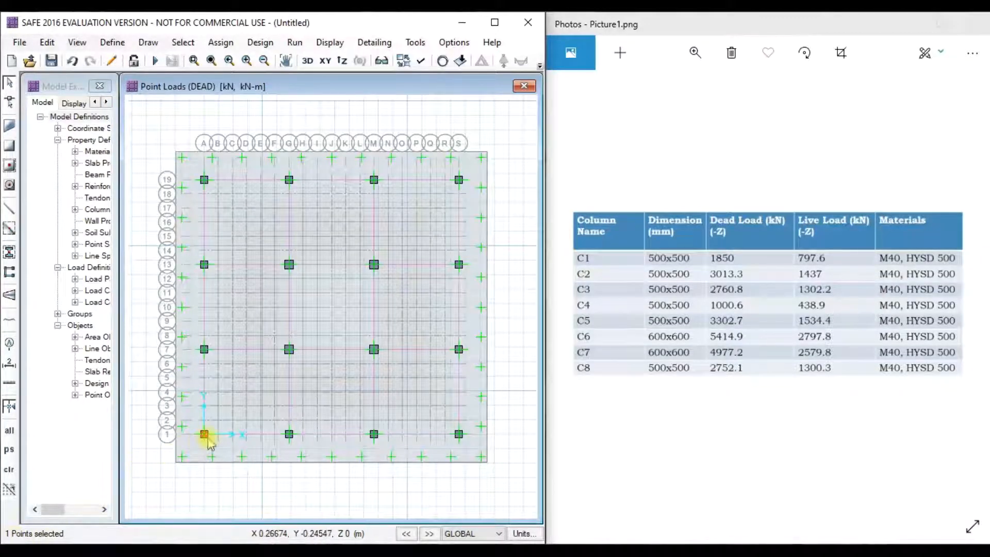
# - Add a 797.6 kN LIVE point load with 500×500 mm size to the A-1 column
pyautogui.click(221, 42)
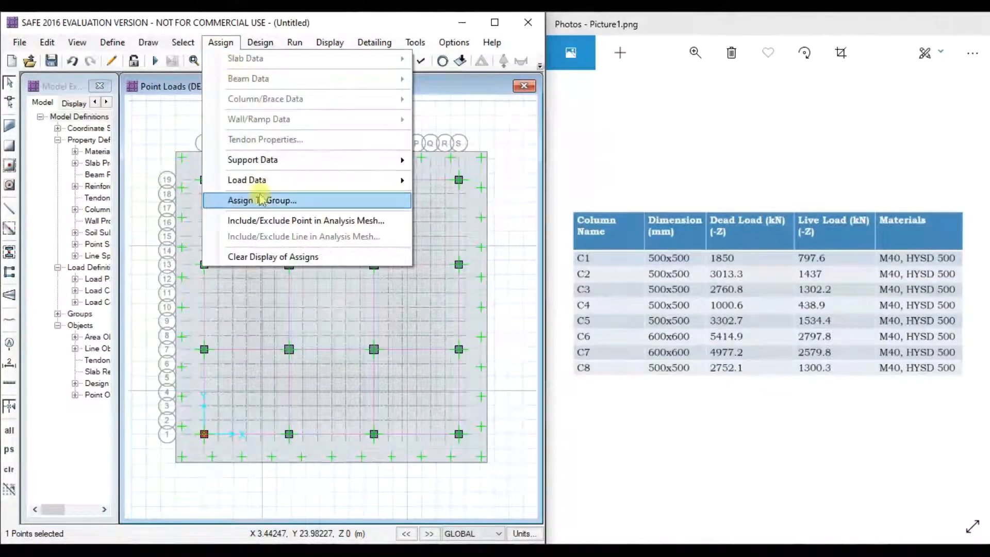
pyautogui.moveTo(392, 185)
pyautogui.click(464, 254)
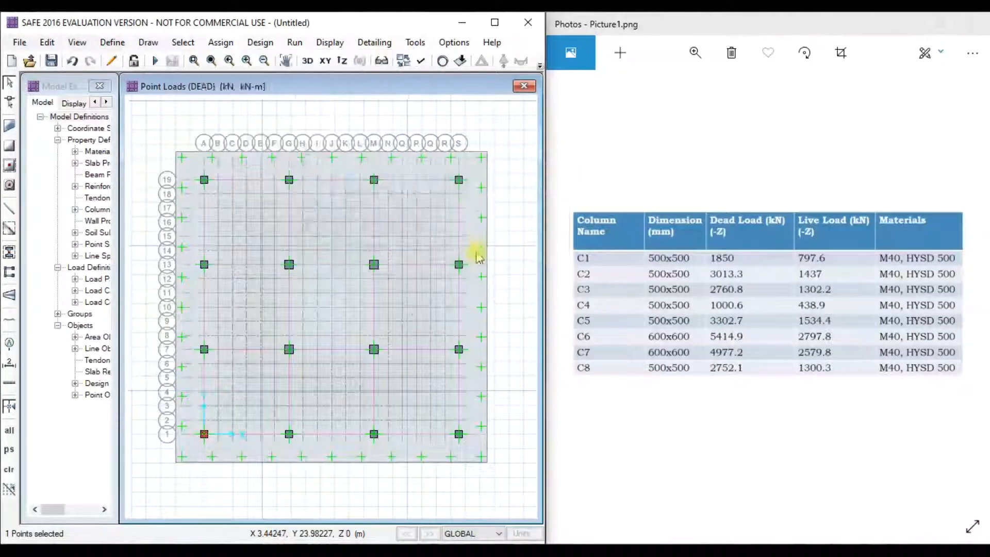
pyautogui.click(412, 191)
pyautogui.click(410, 214)
pyautogui.click(464, 269)
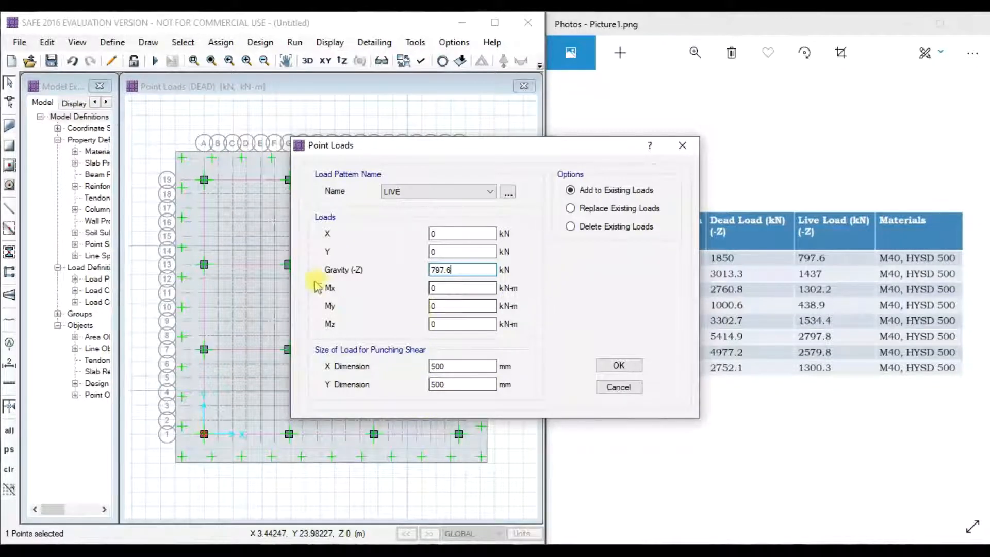
pyautogui.click(618, 368)
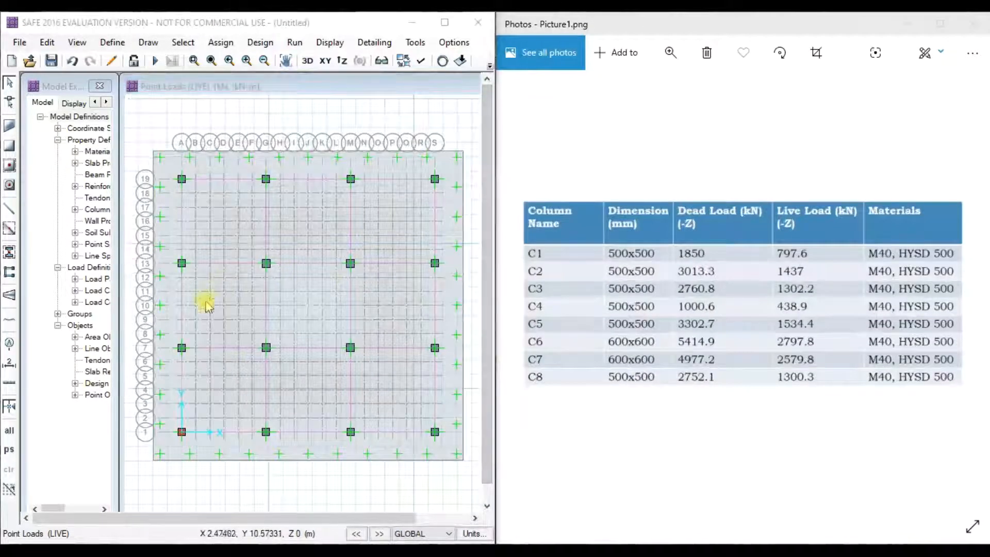
# - Select the A-7 column point and apply a 3013.3 kN DEAD point load to it
pyautogui.click(182, 349)
pyautogui.rightClick(182, 349)
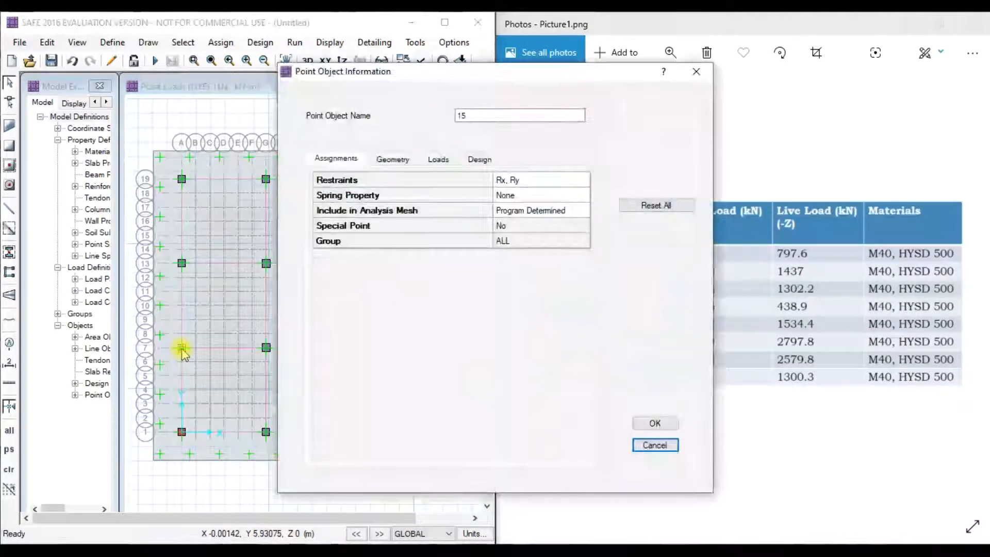
pyautogui.click(660, 423)
pyautogui.click(221, 43)
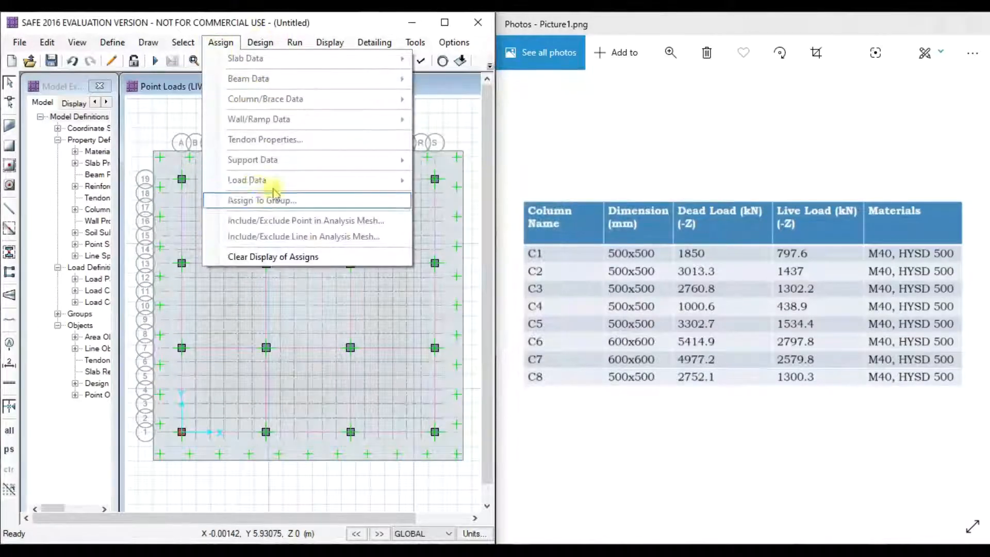
pyautogui.click(182, 347)
pyautogui.click(221, 42)
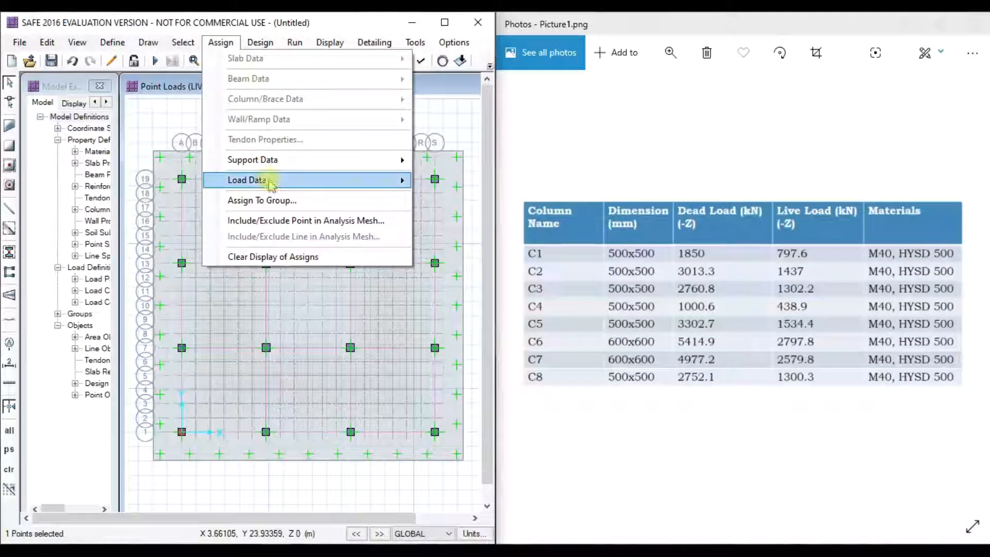
pyautogui.moveTo(261, 180)
pyautogui.click(464, 254)
pyautogui.moveTo(411, 146); pyautogui.dragTo(243, 136)
pyautogui.click(247, 179)
pyautogui.click(243, 189)
pyautogui.press('Tab')
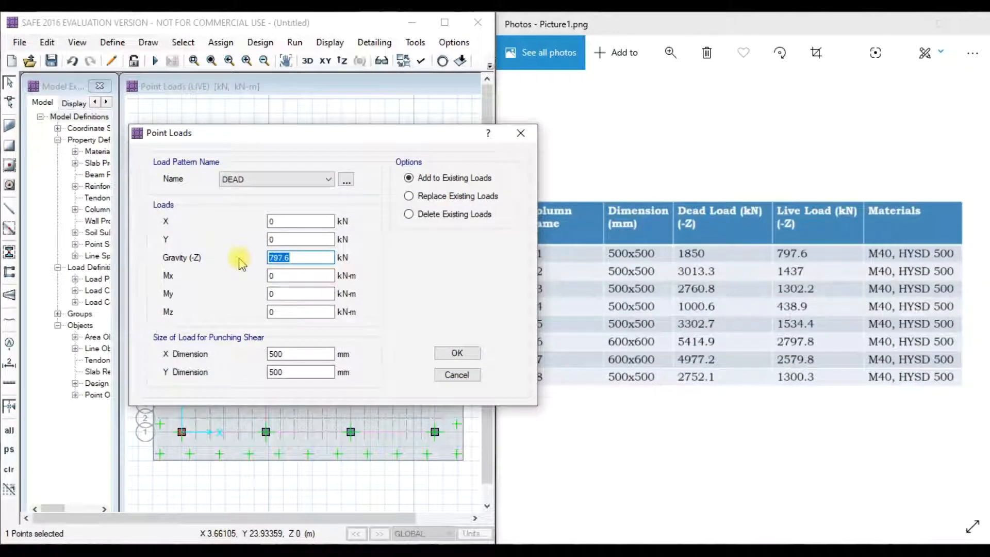
pyautogui.write('3013.3')
pyautogui.click(457, 353)
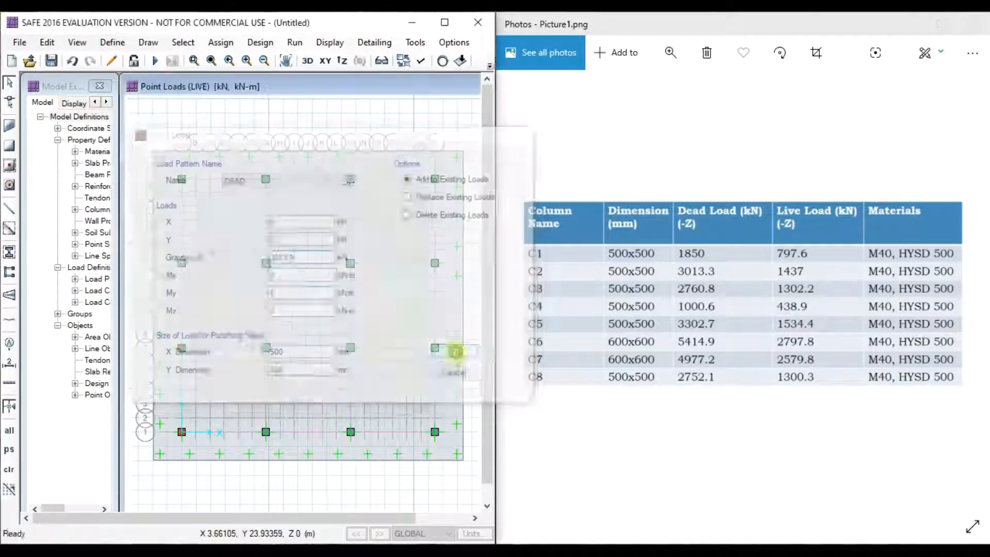
# - Start a LIVE point load on A-7, replacing the gravity value with 1437 kN
pyautogui.click(221, 42)
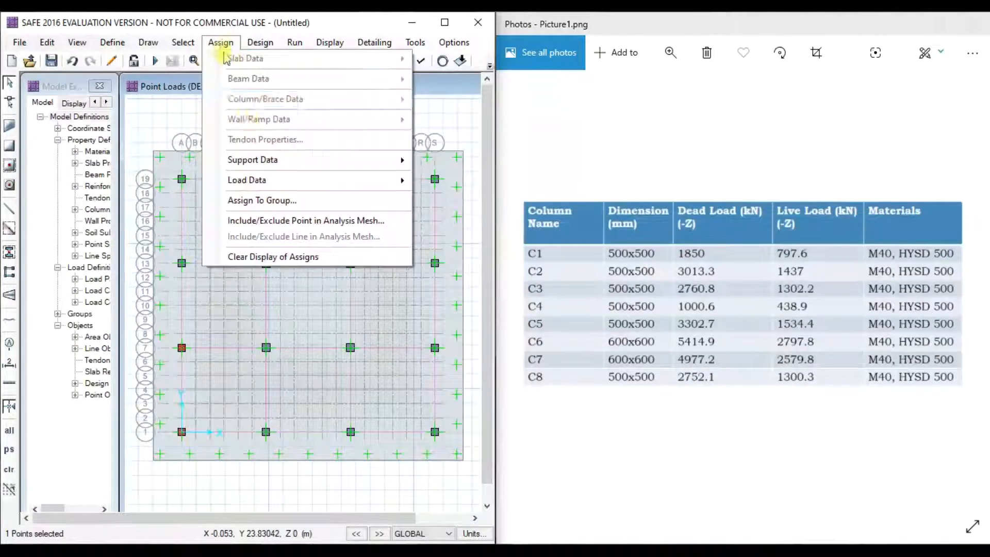
pyautogui.moveTo(258, 180)
pyautogui.click(447, 253)
pyautogui.click(442, 193)
pyautogui.click(438, 205)
pyautogui.moveTo(456, 270); pyautogui.dragTo(374, 276)
pyautogui.moveTo(464, 151); pyautogui.dragTo(321, 160)
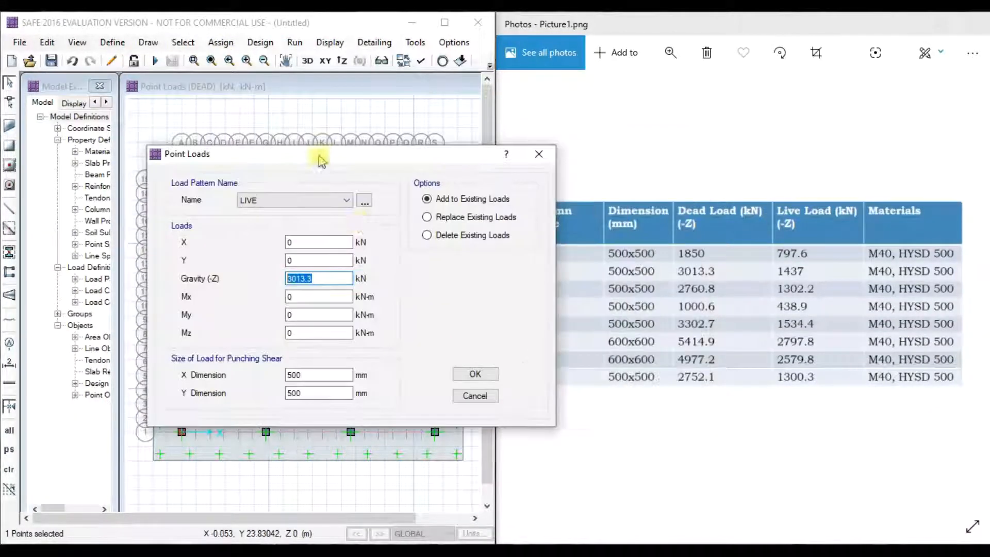
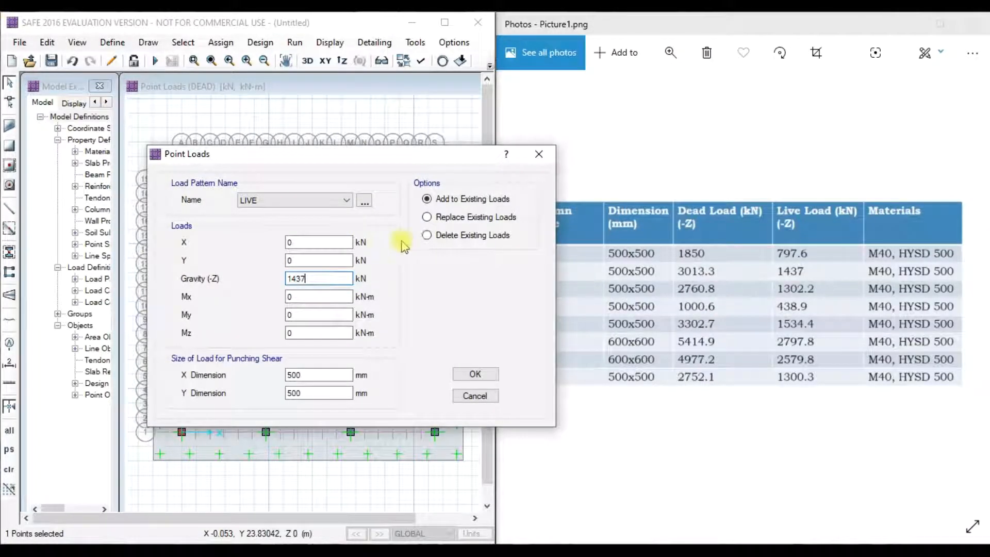
# - Apply the 1437 kN LIVE load on A-7, then give the next column a 2760.8 kN DEAD load
pyautogui.click(475, 374)
pyautogui.click(182, 265)
pyautogui.scroll(2, 181, 264)
pyautogui.click(183, 263)
pyautogui.click(220, 42)
pyautogui.moveTo(297, 167)
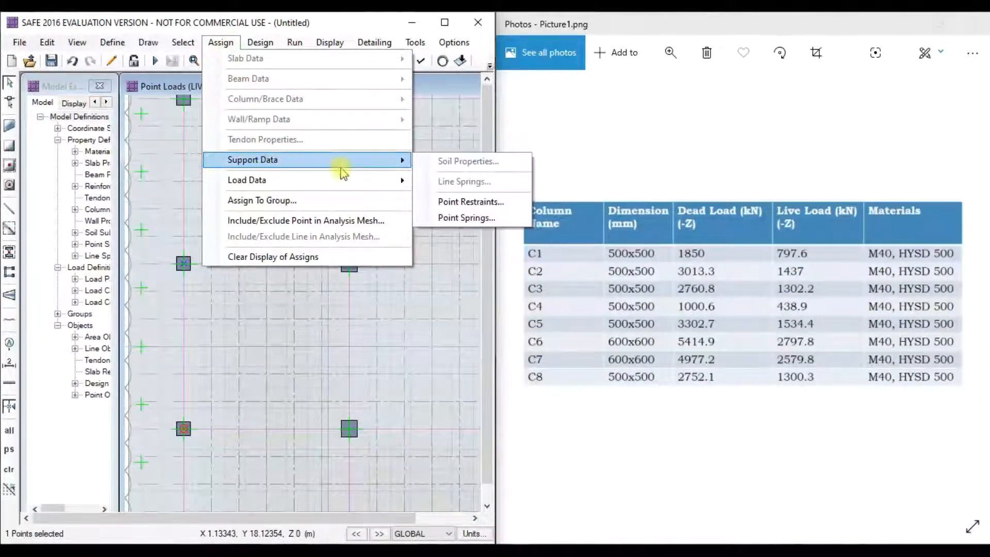
pyautogui.moveTo(362, 181)
pyautogui.click(467, 253)
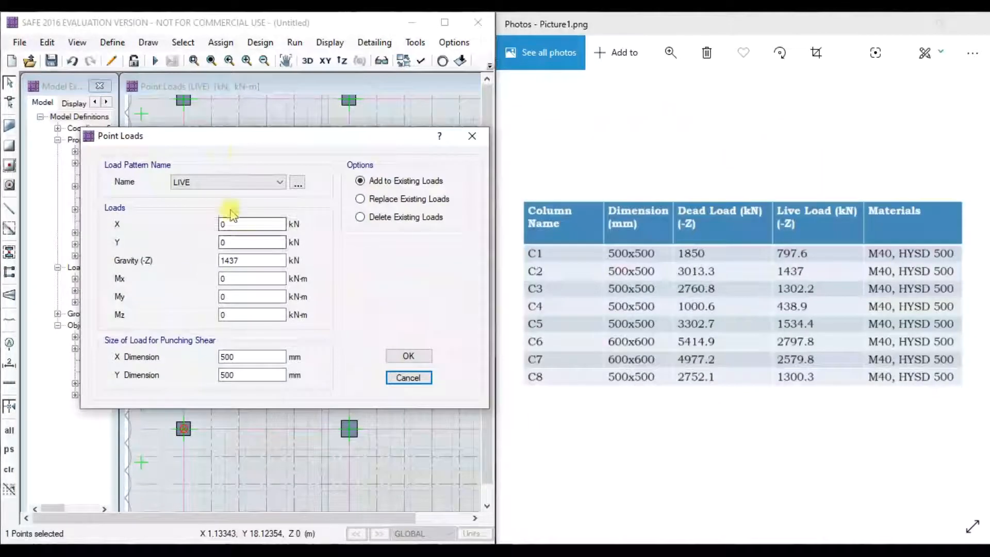
pyautogui.click(229, 183)
pyautogui.click(210, 192)
pyautogui.doubleClick(231, 261)
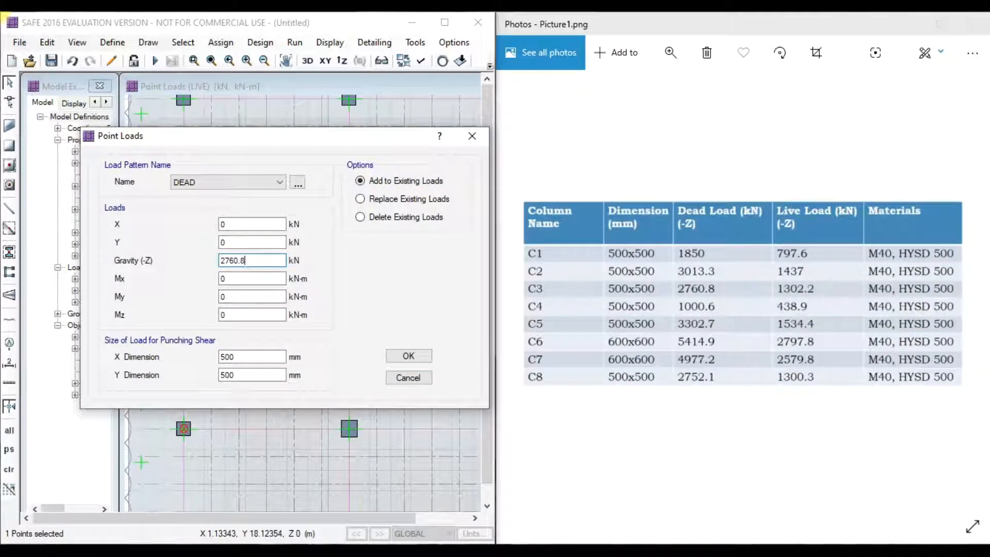
pyautogui.click(408, 356)
# - Add a 1302.2 kN LIVE point load to the same column
pyautogui.click(184, 264)
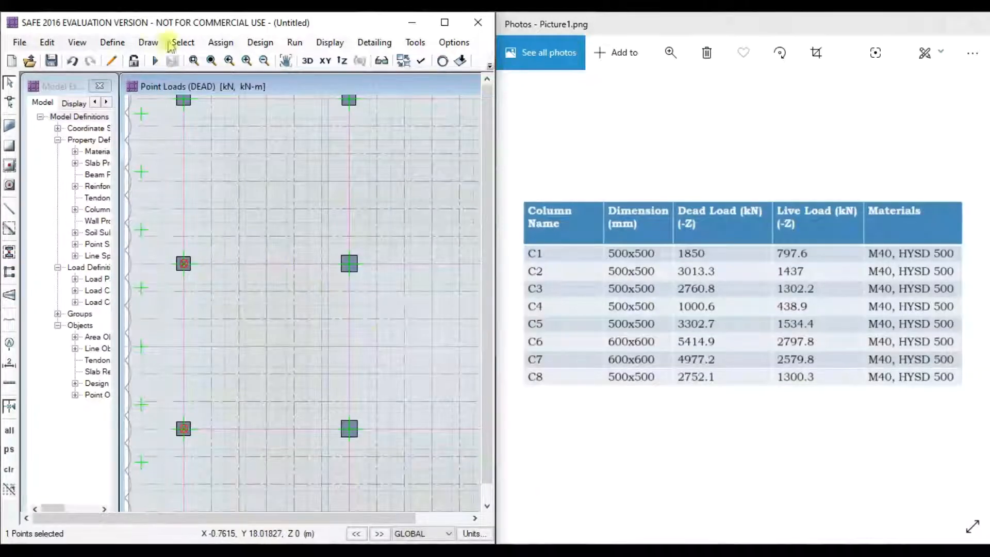
pyautogui.click(221, 42)
pyautogui.click(454, 253)
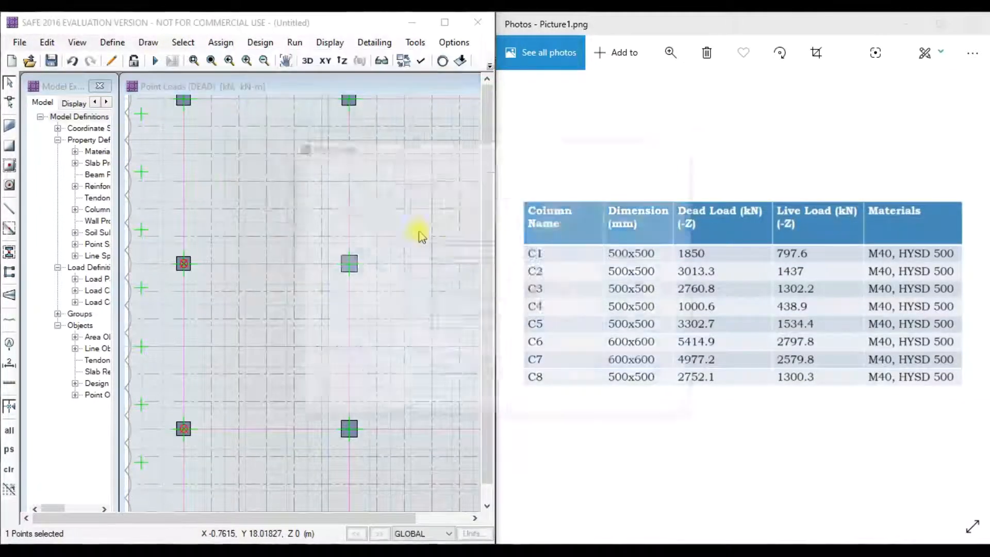
pyautogui.click(436, 192)
pyautogui.click(438, 208)
pyautogui.moveTo(460, 145); pyautogui.dragTo(265, 121)
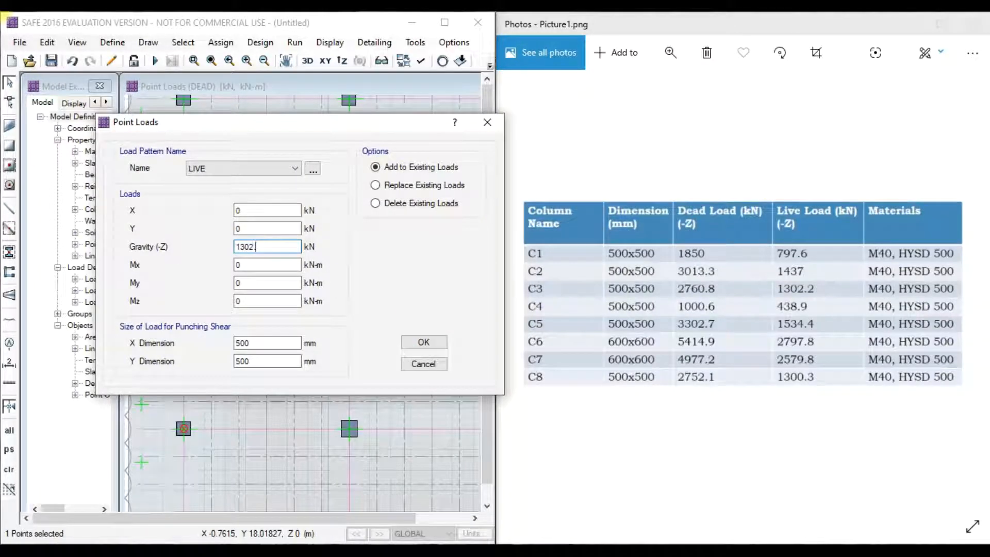
pyautogui.click(423, 342)
# - Assign a 1000.6 kN LIVE gravity point load to the column on grid line A
pyautogui.click(193, 195)
pyautogui.click(192, 194)
pyautogui.click(191, 192)
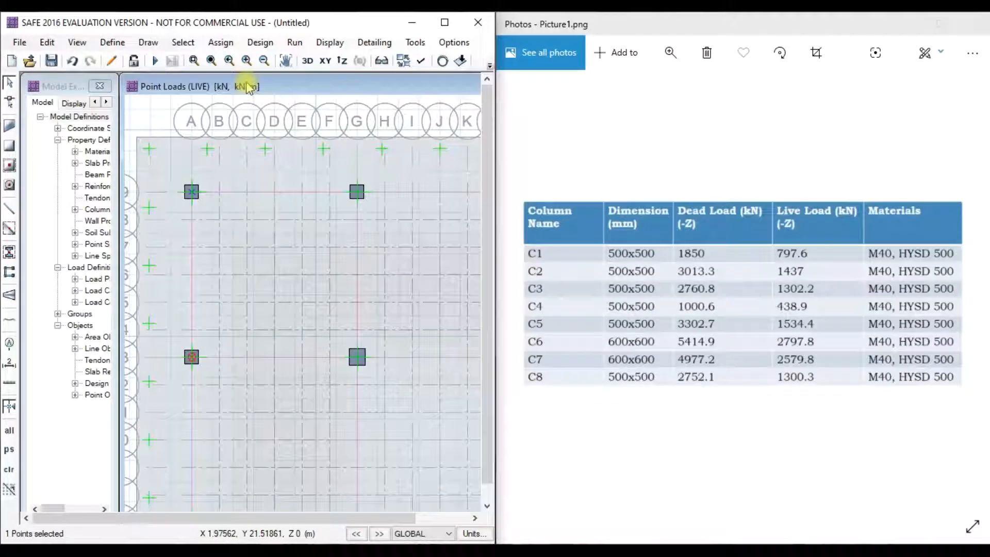
pyautogui.click(224, 45)
pyautogui.moveTo(327, 180)
pyautogui.click(464, 255)
pyautogui.click(436, 192)
pyautogui.click(415, 219)
pyautogui.moveTo(492, 150); pyautogui.dragTo(275, 153)
pyautogui.doubleClick(233, 274)
pyautogui.write('1000.6')
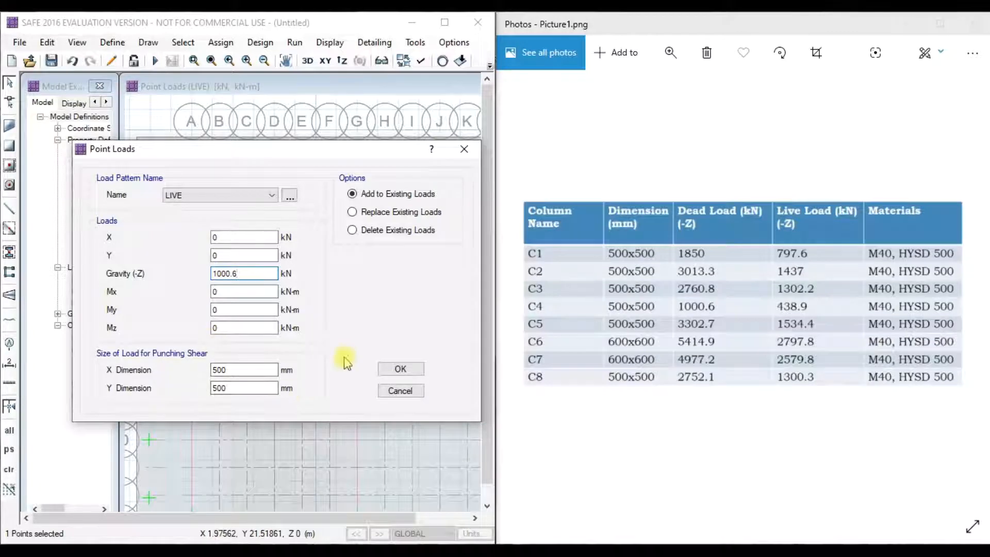
pyautogui.press('Return')
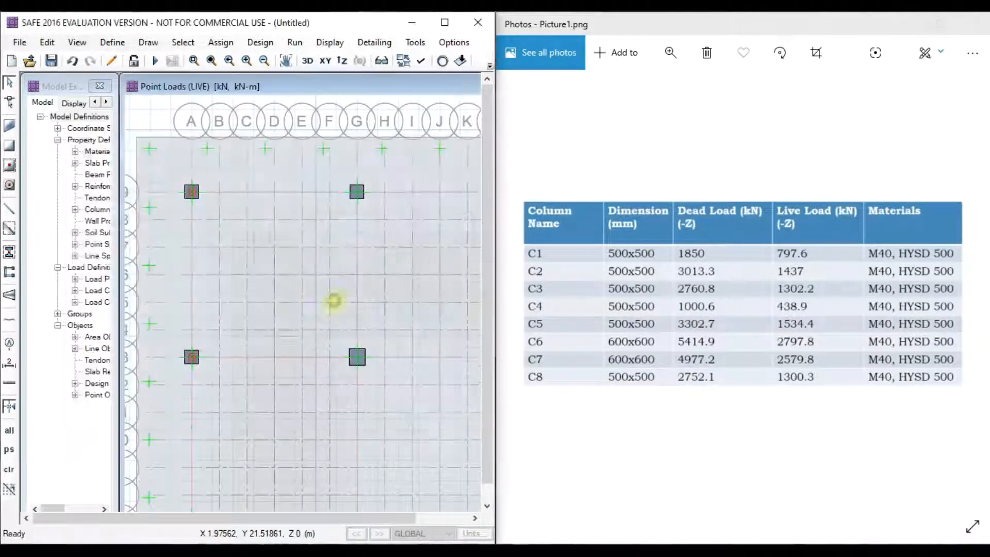
# - Apply a 438.9 kN LIVE point load to the selected column and widen the SAFE window
pyautogui.click(221, 43)
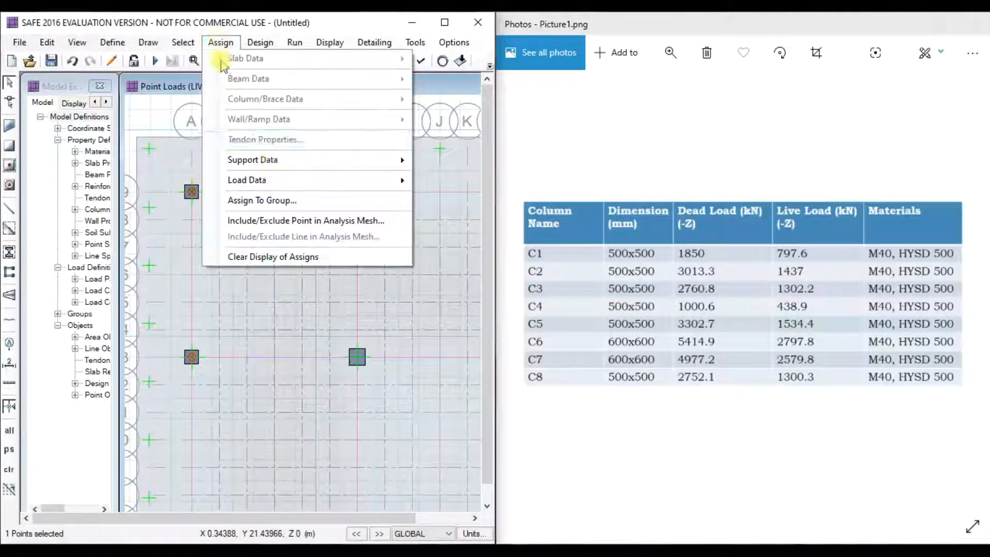
pyautogui.moveTo(243, 179)
pyautogui.click(454, 254)
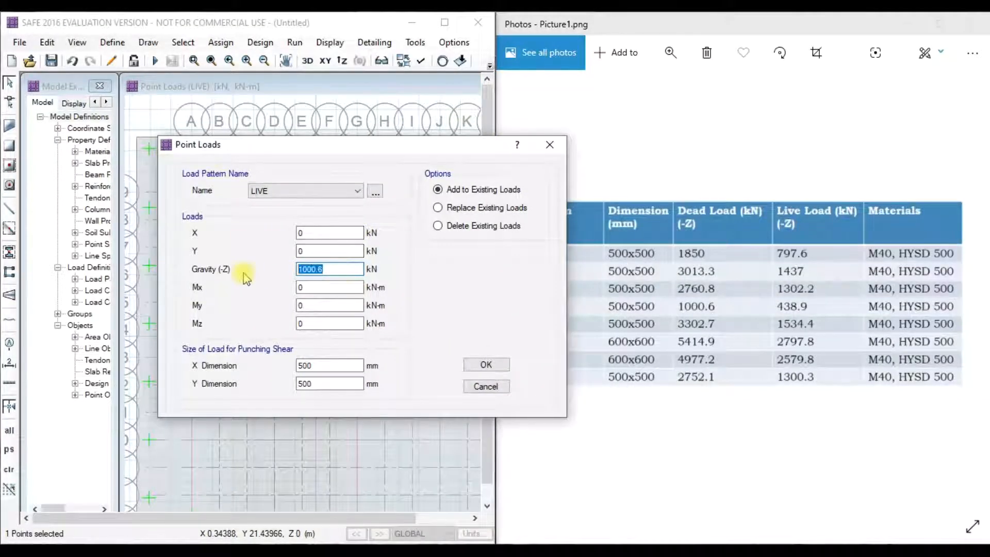
pyautogui.click(486, 365)
pyautogui.scroll(-3, 469, 376)
pyautogui.moveTo(494, 323); pyautogui.dragTo(611, 325)
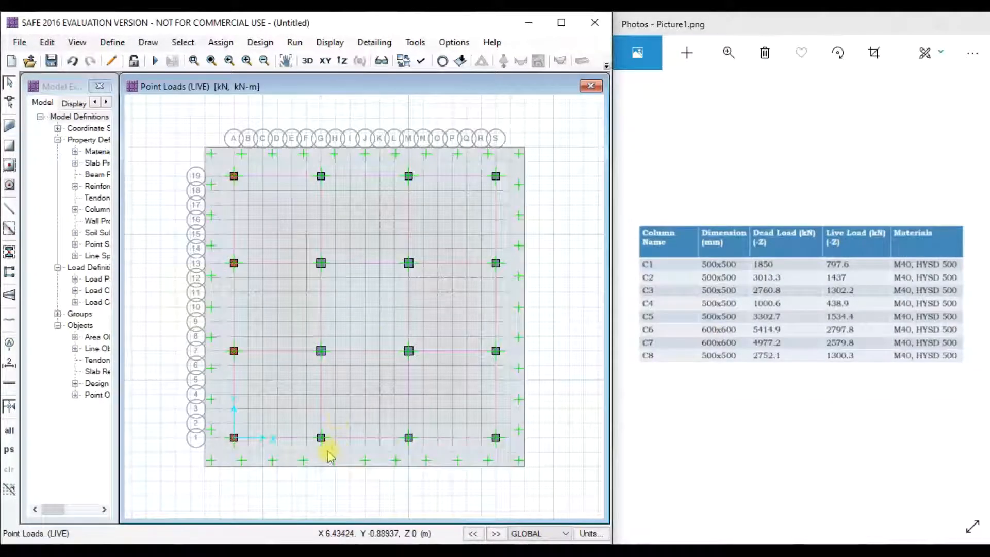
# - Assign a 3302.7 kN DEAD point load to the next column on row 1
pyautogui.scroll(2, 325, 445)
pyautogui.click(318, 432)
pyautogui.click(221, 42)
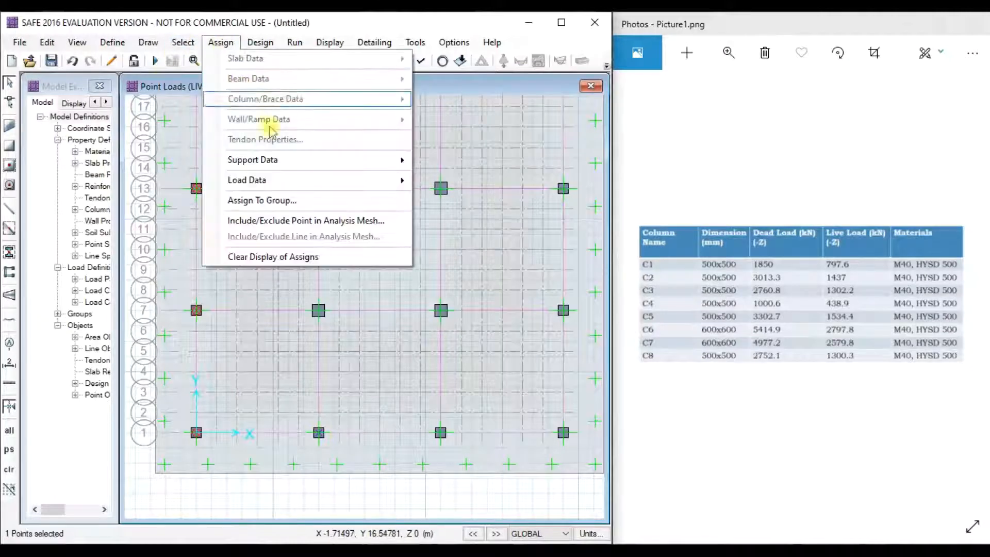
pyautogui.moveTo(310, 181)
pyautogui.click(467, 253)
pyautogui.moveTo(464, 145); pyautogui.dragTo(285, 138)
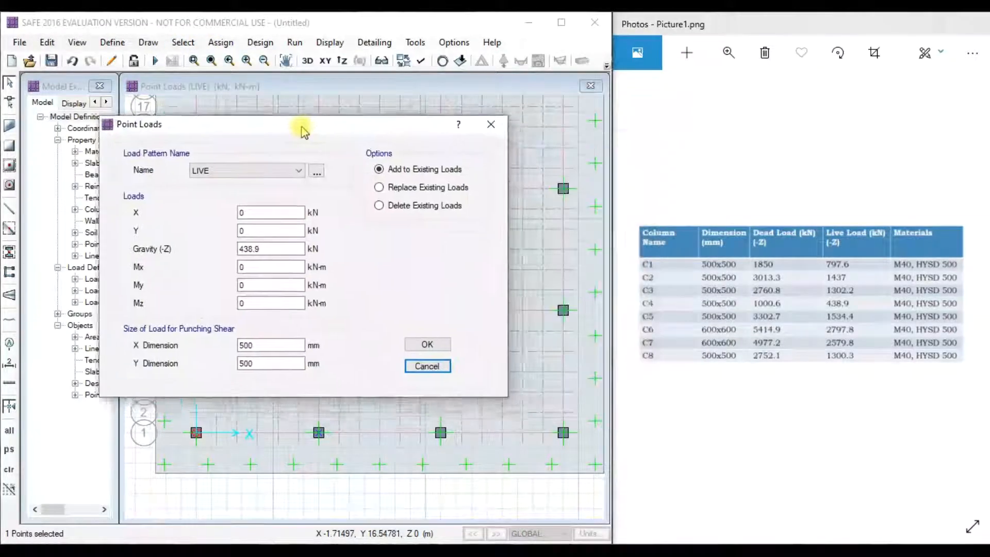
pyautogui.click(310, 184)
pyautogui.click(216, 195)
pyautogui.moveTo(283, 263); pyautogui.dragTo(226, 258)
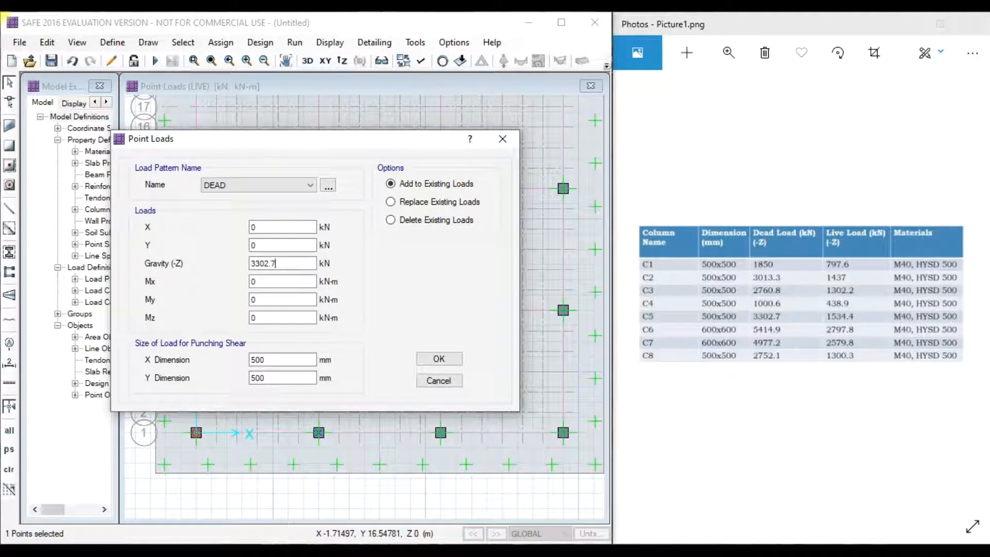
pyautogui.click(439, 358)
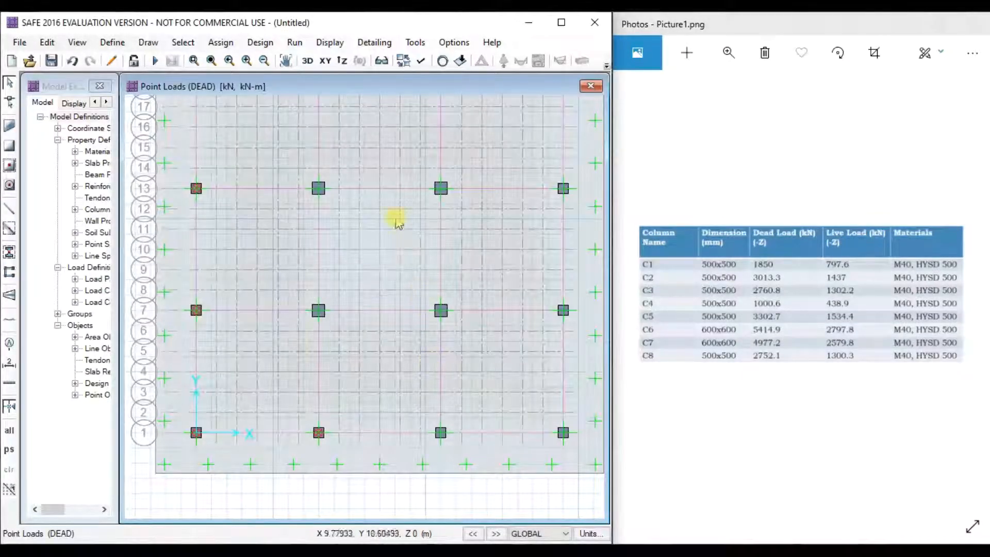
# - Check the row 19 column's point load settings and review the loads on the row 1 column
pyautogui.moveTo(397, 223); pyautogui.dragTo(407, 284, button='middle')
pyautogui.click(330, 133)
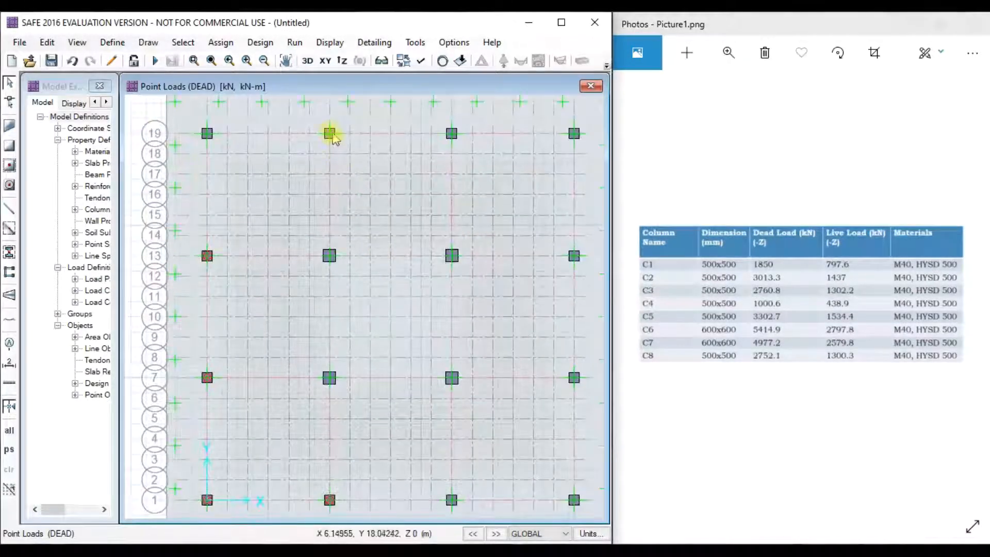
pyautogui.click(221, 42)
pyautogui.moveTo(365, 181)
pyautogui.click(467, 254)
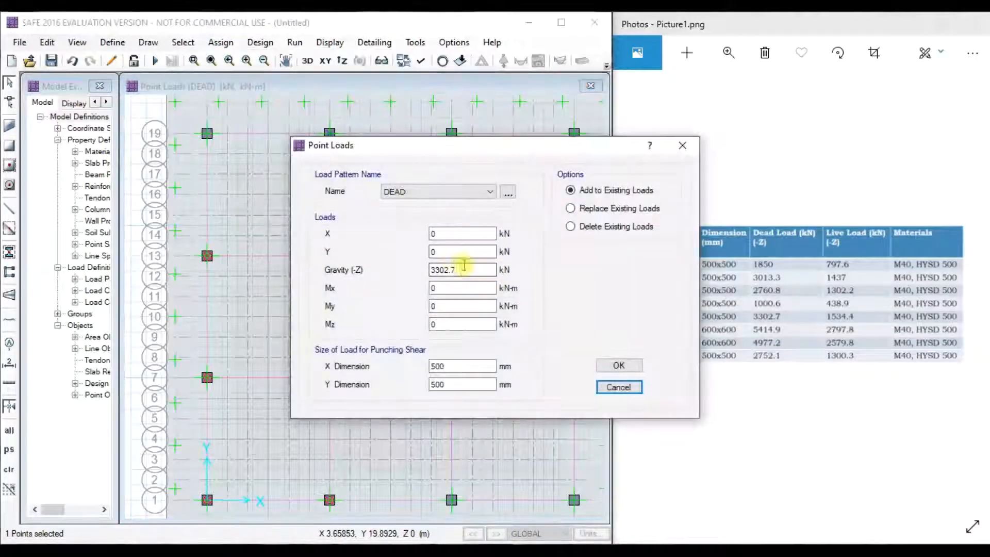
pyautogui.click(683, 146)
pyautogui.click(329, 500)
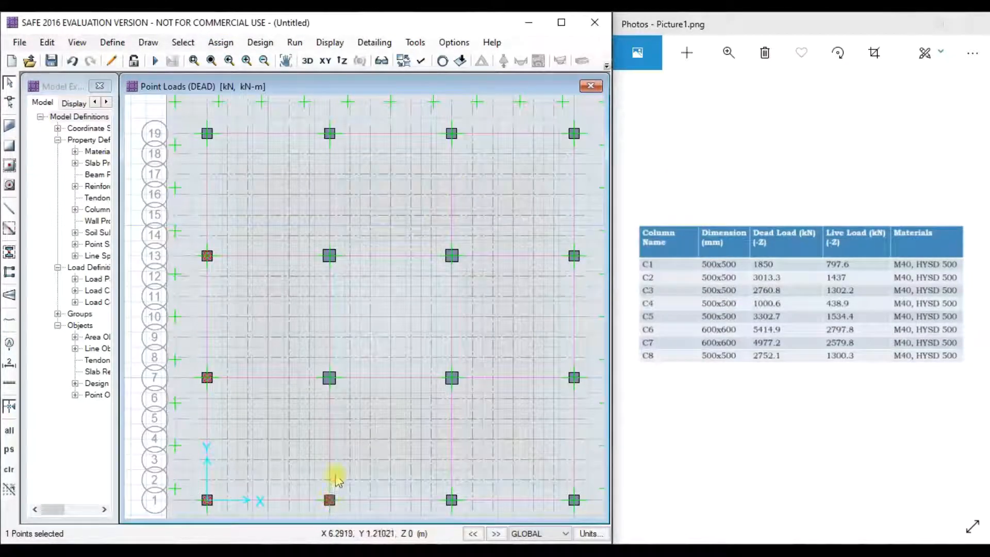
pyautogui.rightClick(329, 500)
pyautogui.click(438, 158)
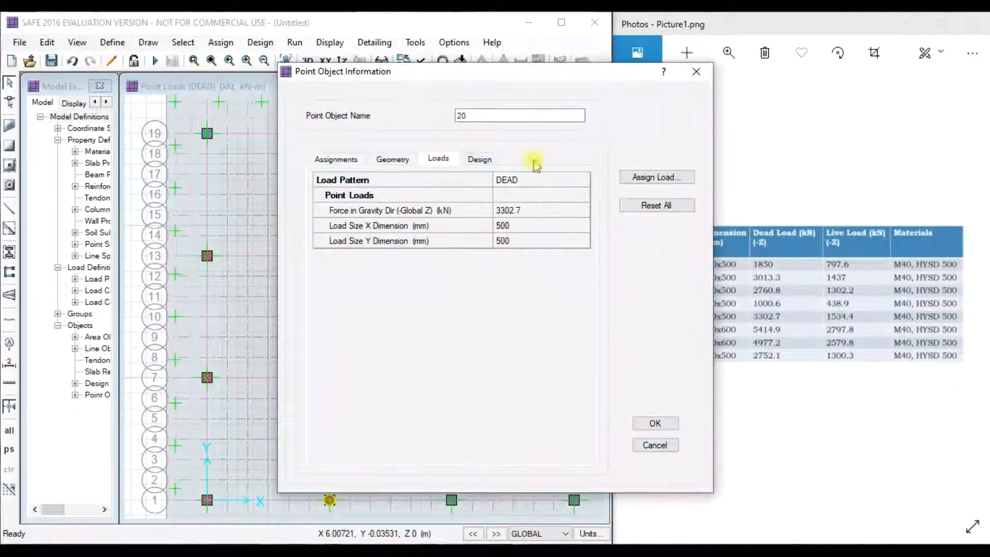
pyautogui.click(696, 71)
# - Add a 1534.4 kN LIVE point load to the row 1 column point
pyautogui.click(330, 499)
pyautogui.click(221, 43)
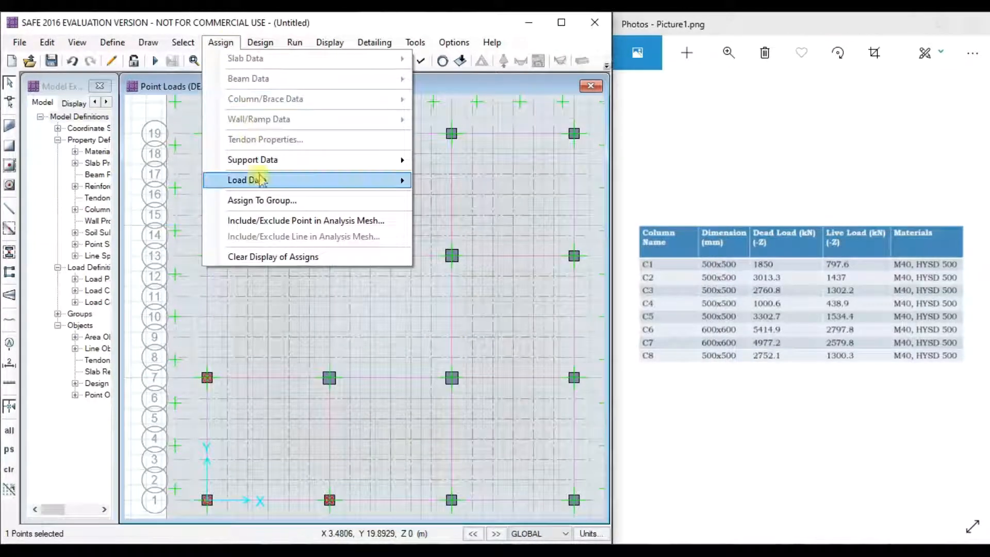
pyautogui.moveTo(261, 179)
pyautogui.click(471, 252)
pyautogui.moveTo(502, 153); pyautogui.dragTo(370, 145)
pyautogui.click(336, 186)
pyautogui.click(299, 205)
pyautogui.moveTo(316, 265); pyautogui.dragTo(263, 270)
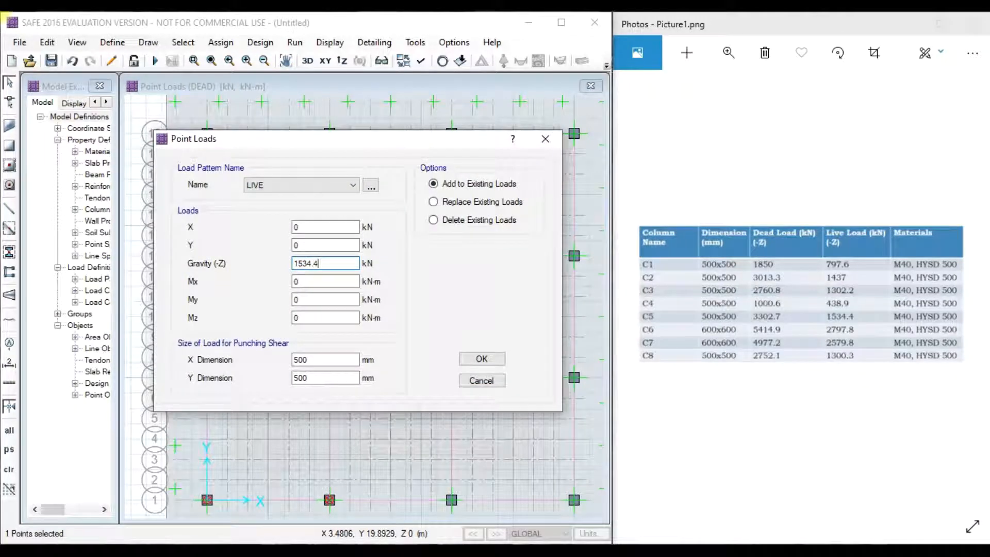
pyautogui.click(482, 359)
# - Start a DEAD point load on the G19 column, then close the dialog without applying it
pyautogui.click(333, 157)
pyautogui.click(221, 42)
pyautogui.moveTo(281, 179)
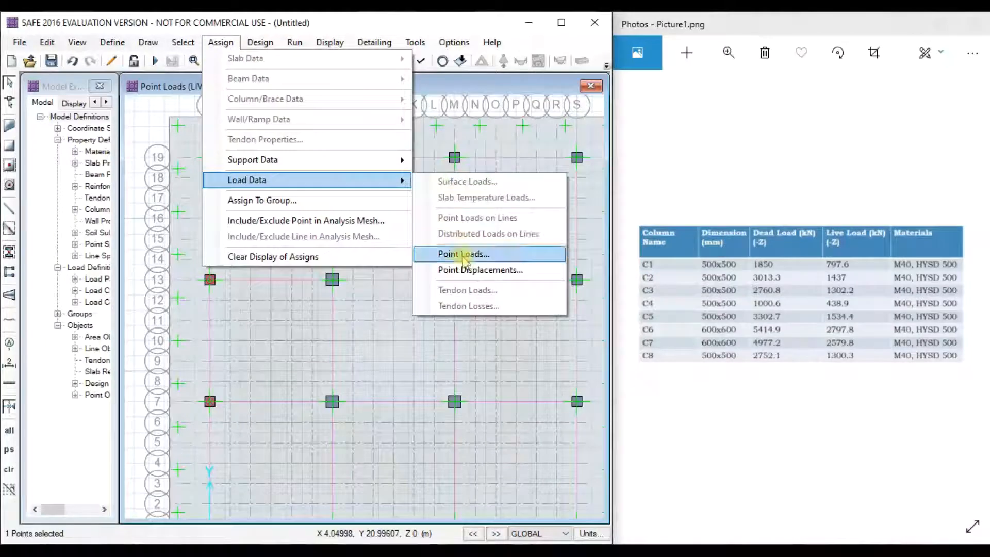
pyautogui.click(464, 255)
pyautogui.click(324, 187)
pyautogui.click(325, 197)
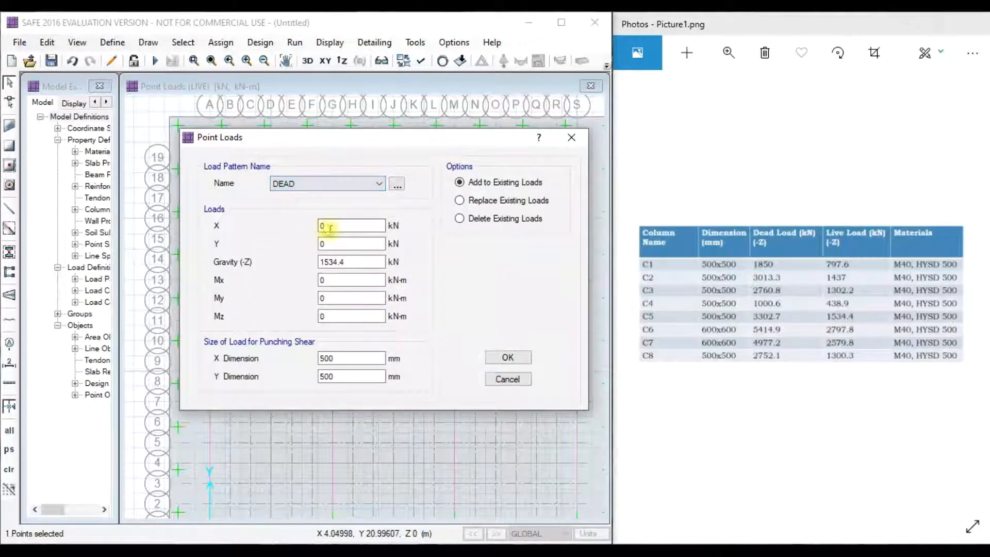
pyautogui.moveTo(351, 263); pyautogui.dragTo(279, 267)
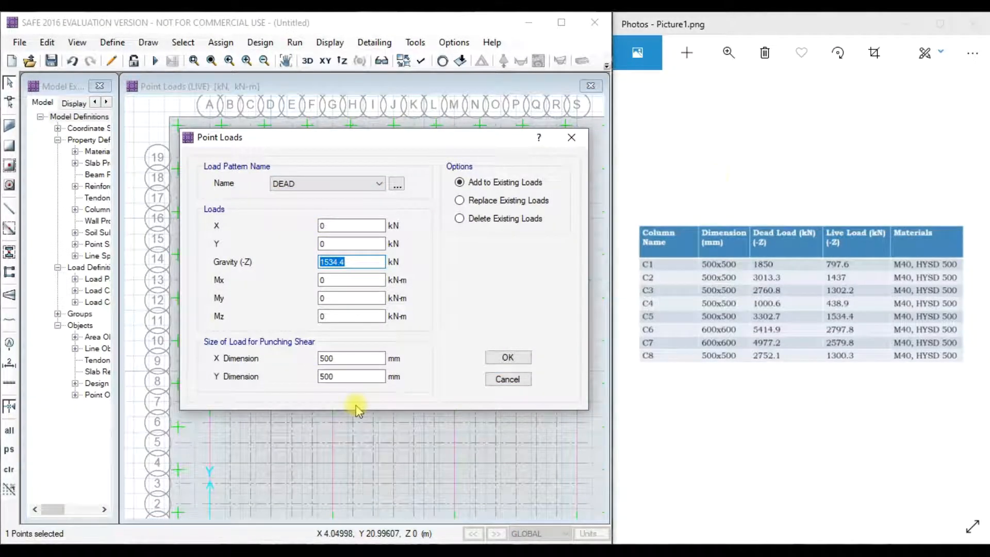
pyautogui.click(572, 138)
pyautogui.click(388, 270)
pyautogui.scroll(-3, 367, 279)
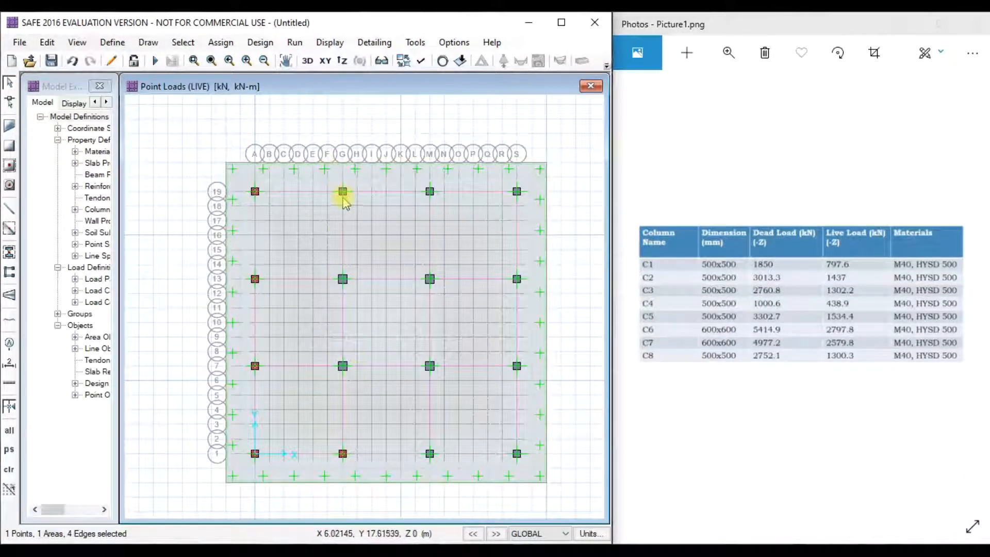
pyautogui.scroll(2, 343, 199)
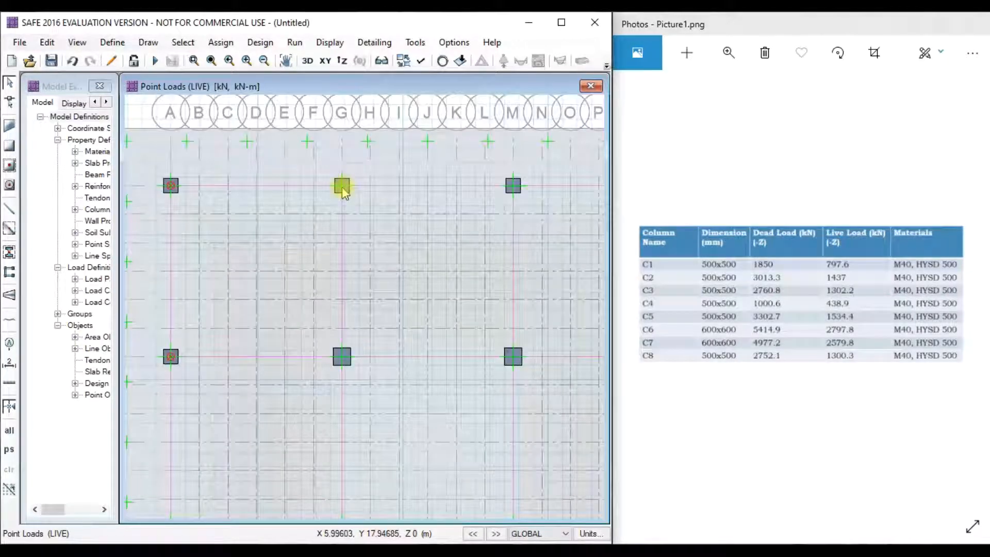
# - Assign a 2752 kN DEAD point load to the selected column
pyautogui.click(227, 43)
pyautogui.moveTo(371, 179)
pyautogui.click(471, 256)
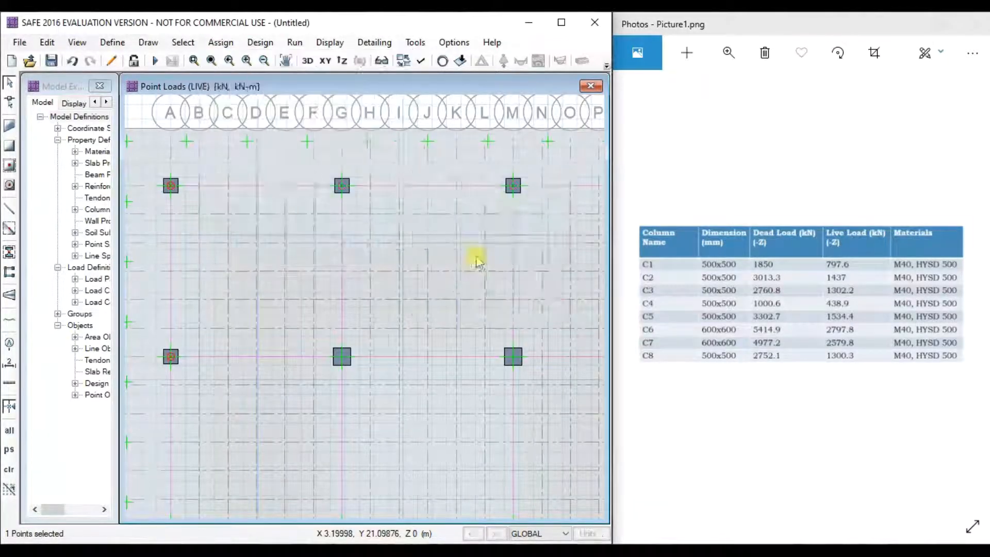
pyautogui.click(435, 192)
pyautogui.click(412, 203)
pyautogui.click(473, 270)
pyautogui.moveTo(475, 153); pyautogui.dragTo(324, 152)
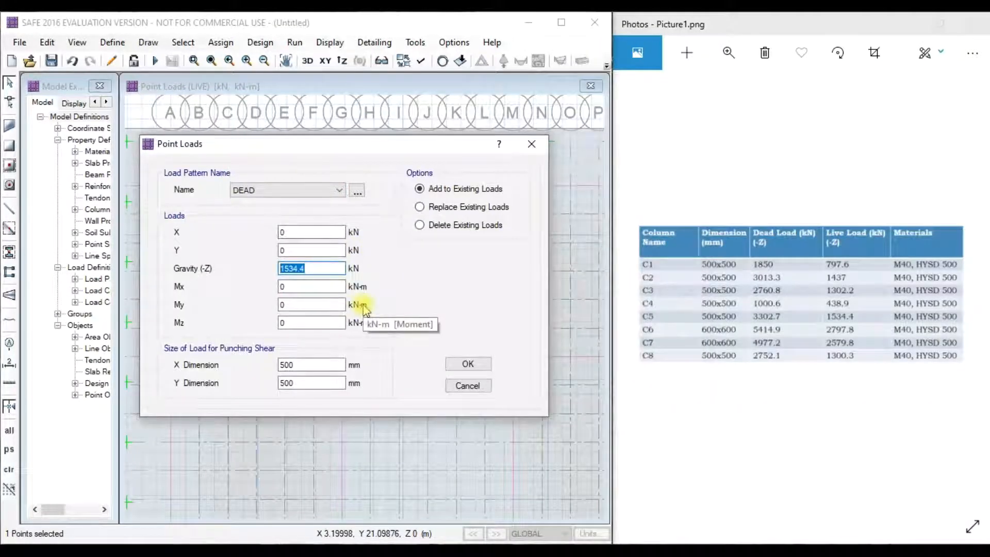
pyautogui.write('2752.1')
pyautogui.click(468, 364)
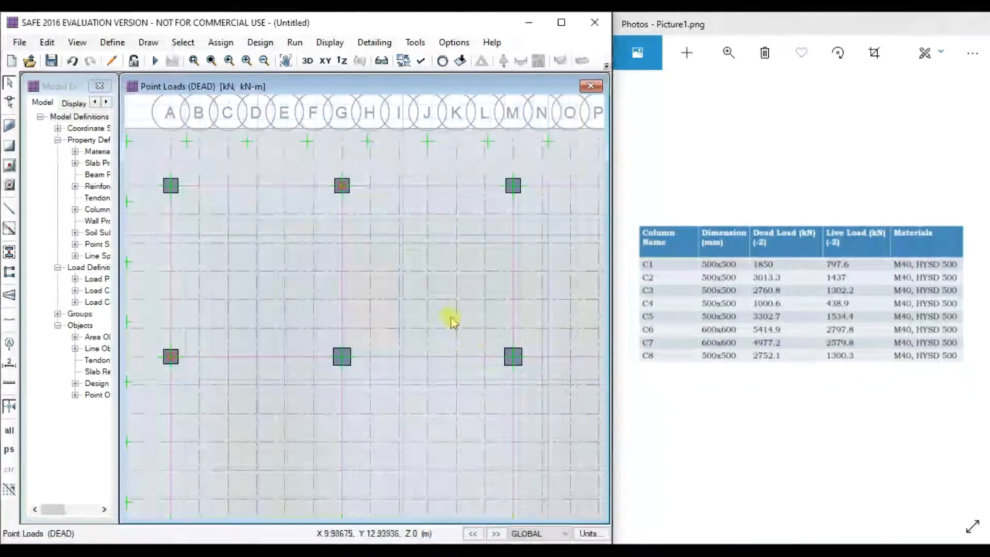
# - Apply the tabulated LIVE point load to the C8 column point
pyautogui.click(367, 216)
pyautogui.click(221, 42)
pyautogui.moveTo(248, 181)
pyautogui.click(476, 252)
pyautogui.click(434, 192)
pyautogui.click(438, 212)
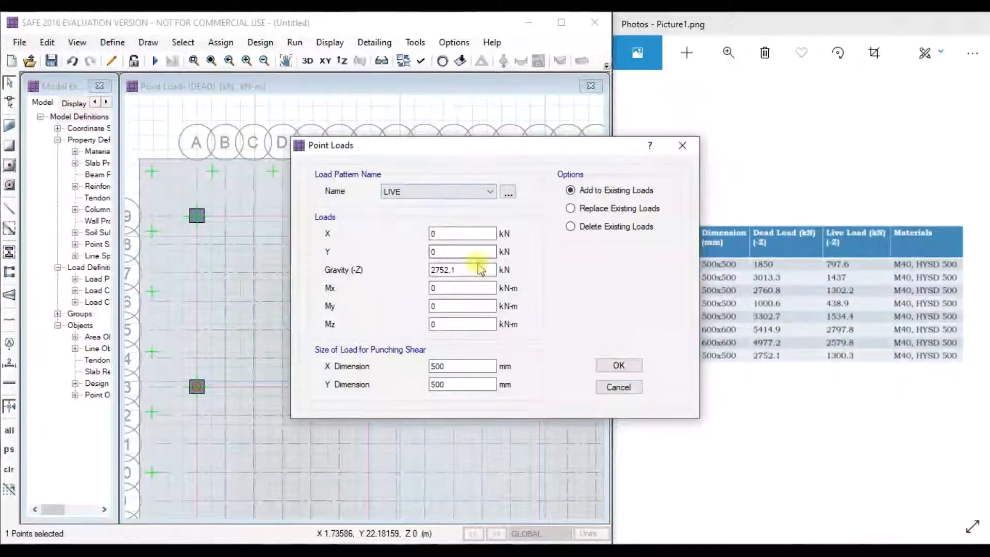
pyautogui.moveTo(462, 148); pyautogui.dragTo(370, 144)
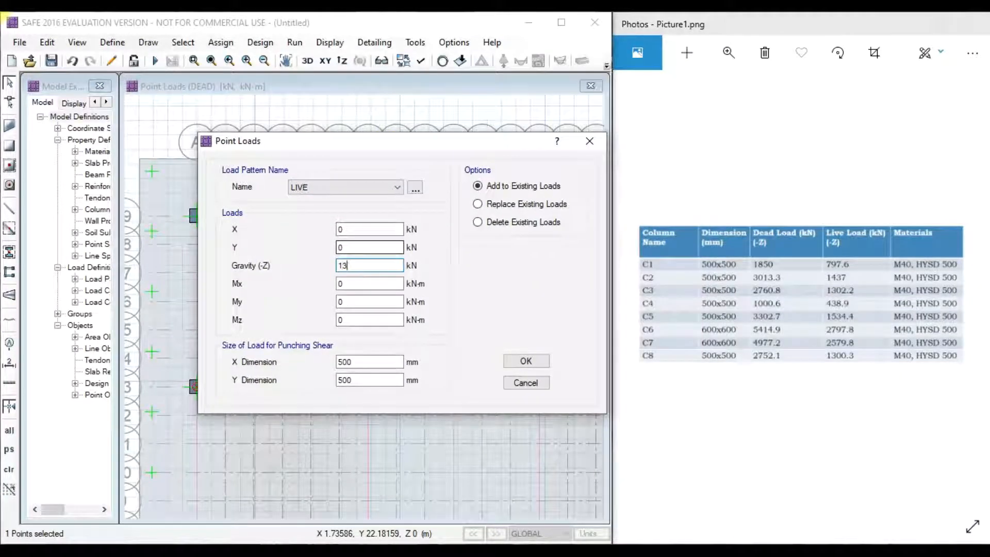
pyautogui.click(525, 364)
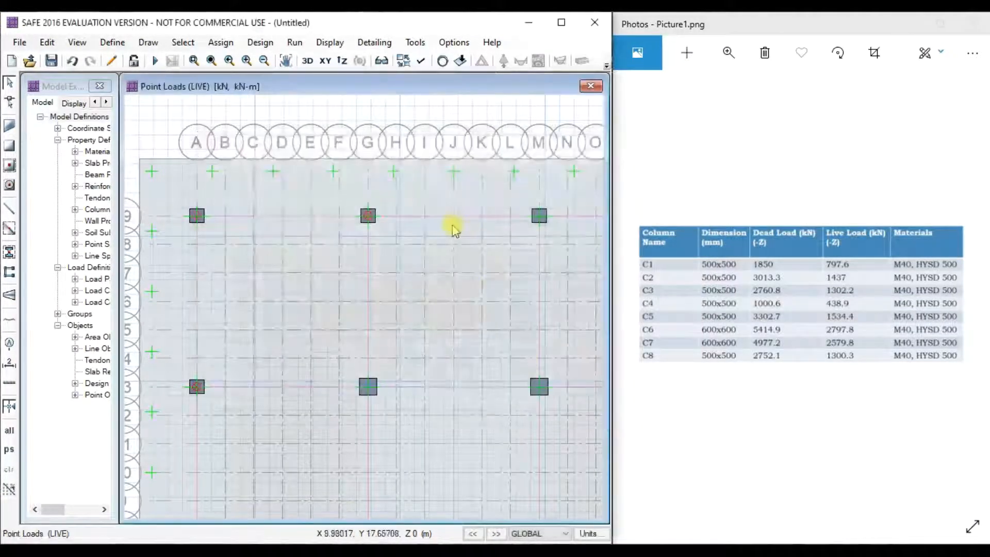
# - Show the whole loaded slab, switch the reference table to columns C9–C16, and select the M1 column
pyautogui.scroll(-1, 454, 227)
pyautogui.moveTo(483, 314); pyautogui.dragTo(441, 247, button='middle')
pyautogui.scroll(-1, 441, 246)
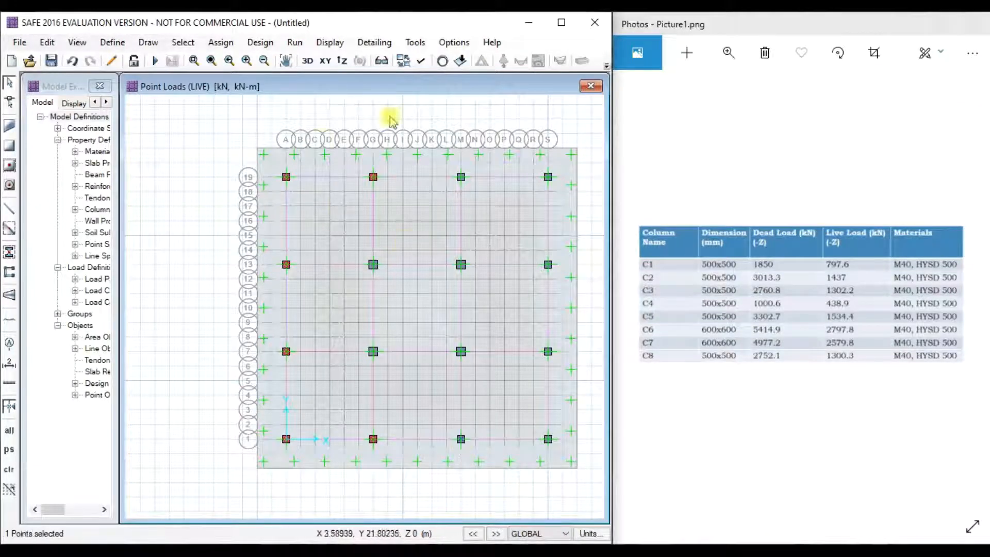
pyautogui.click(909, 531)
pyautogui.press('Right')
pyautogui.click(463, 440)
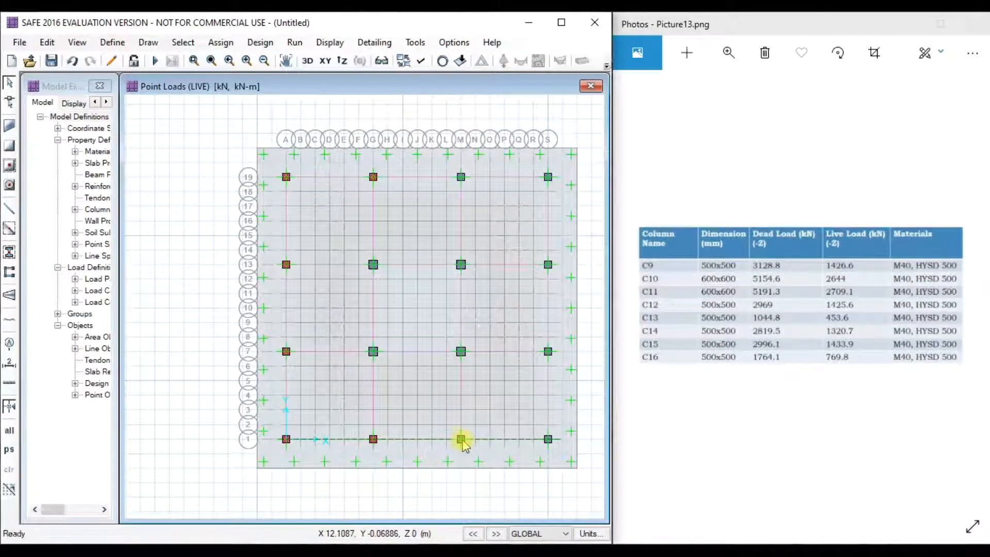
# - Assign a DEAD gravity point load to the column point at grid M1
pyautogui.scroll(3, 462, 444)
pyautogui.click(462, 442)
pyautogui.click(221, 42)
pyautogui.moveTo(248, 180)
pyautogui.click(454, 256)
pyautogui.click(439, 192)
pyautogui.click(419, 206)
pyautogui.doubleClick(464, 270)
pyautogui.moveTo(471, 150); pyautogui.dragTo(360, 168)
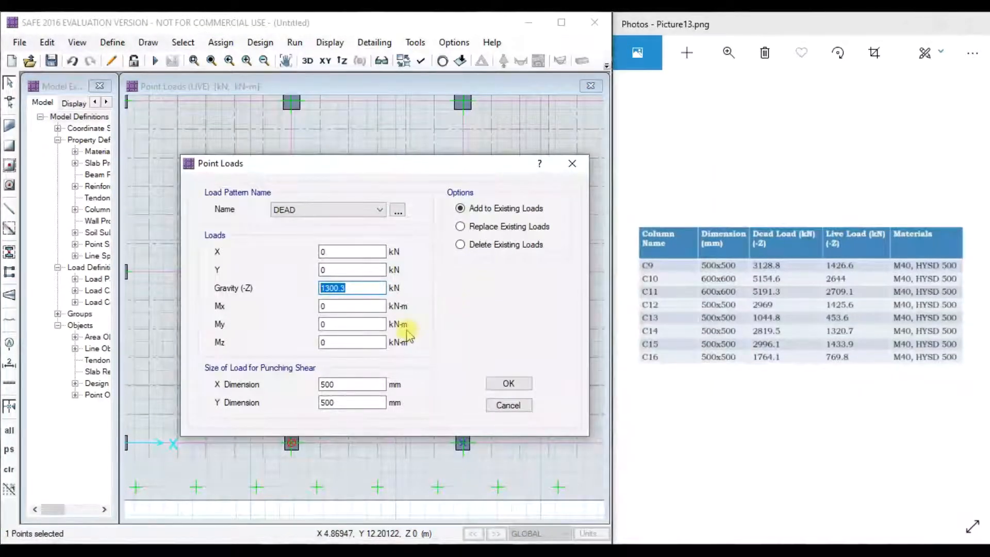
pyautogui.click(509, 383)
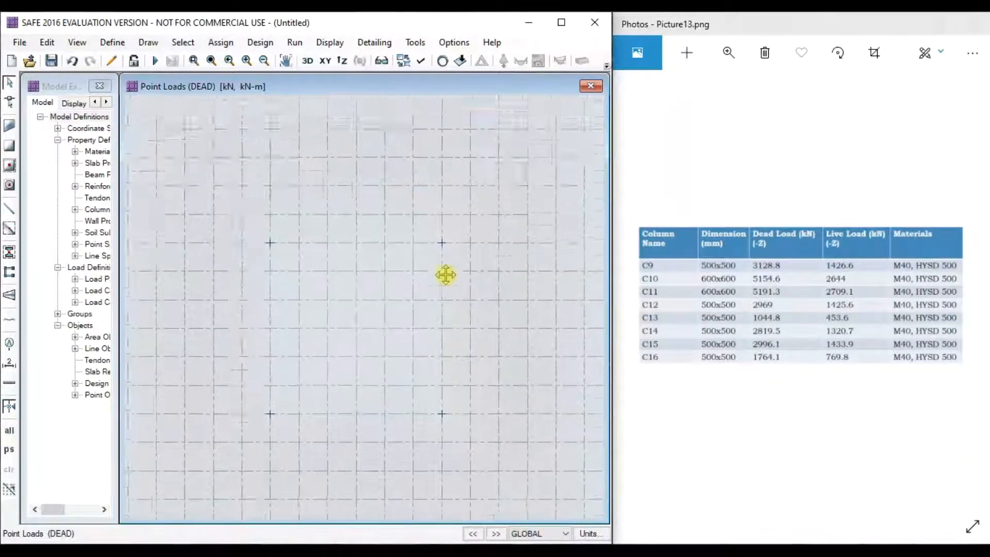
# - Select the next column point and close the Point Loads window without changes
pyautogui.click(435, 172)
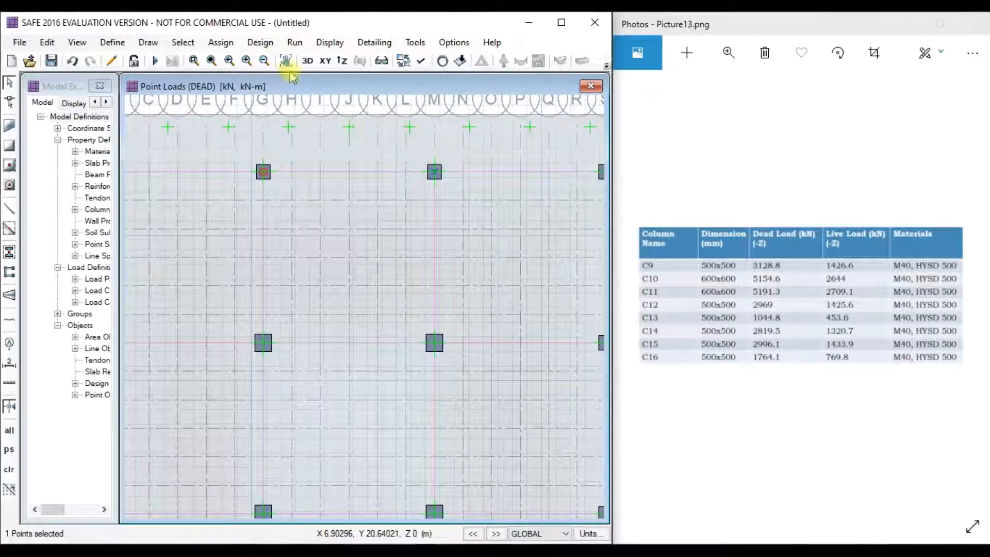
pyautogui.click(221, 43)
pyautogui.moveTo(361, 180)
pyautogui.click(464, 254)
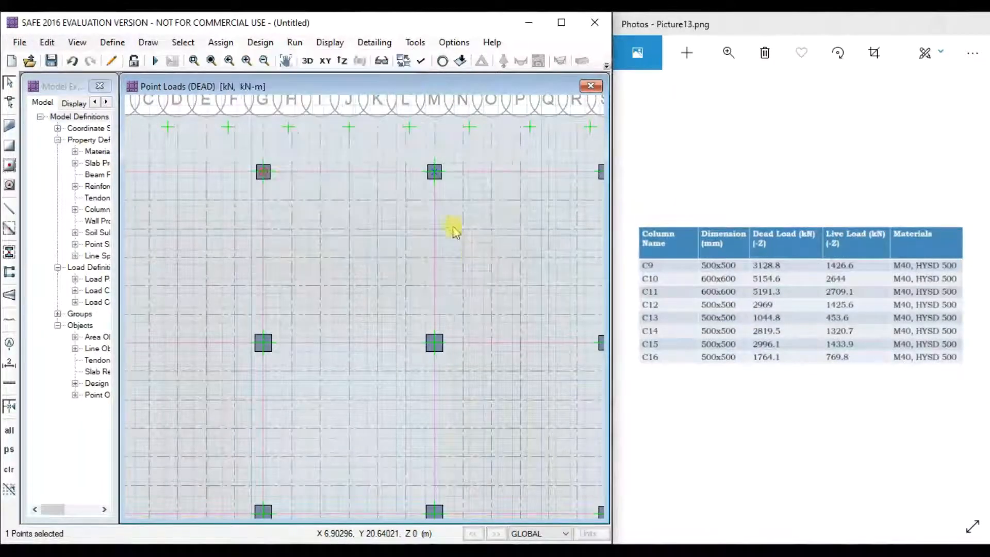
pyautogui.click(683, 144)
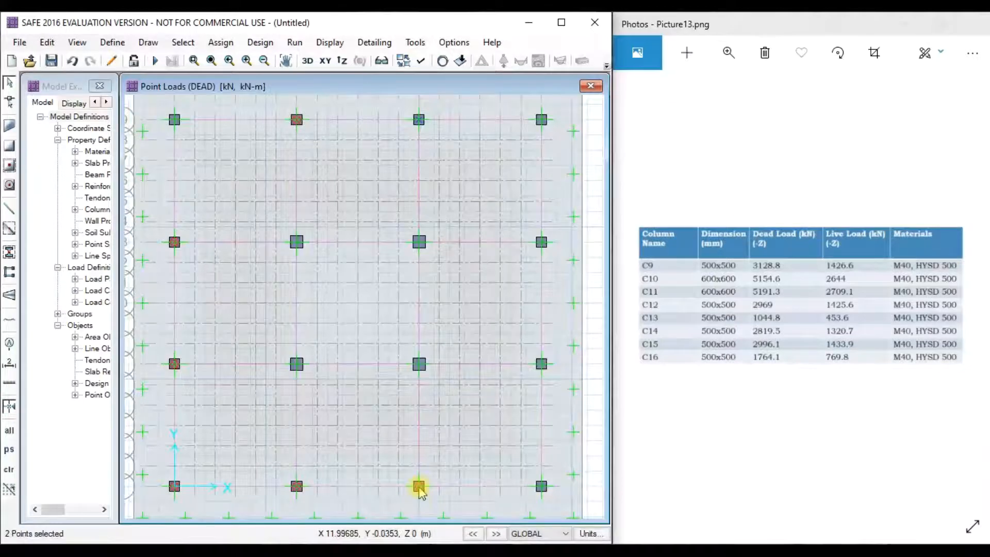
# - Assign a 1423.6 kN LIVE point load to the selected column point
pyautogui.click(220, 43)
pyautogui.moveTo(259, 180)
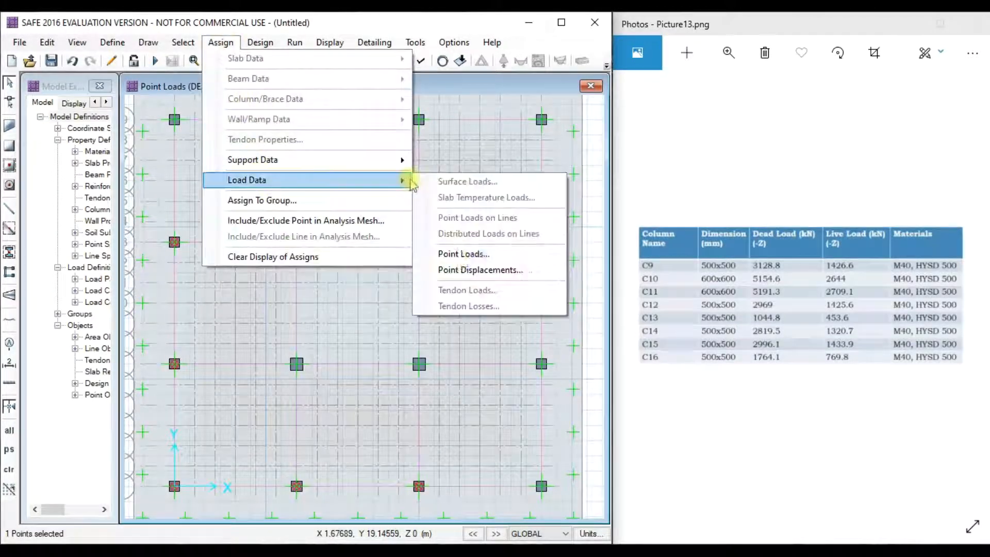
pyautogui.click(464, 254)
pyautogui.click(439, 192)
pyautogui.click(423, 215)
pyautogui.doubleClick(465, 270)
pyautogui.moveTo(481, 149); pyautogui.dragTo(363, 143)
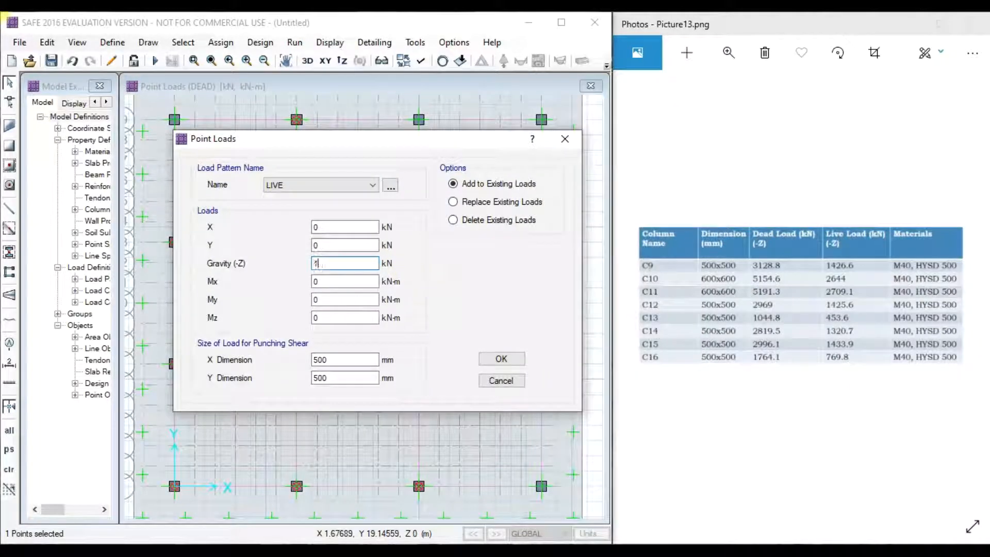
pyautogui.write('1423.6')
pyautogui.click(488, 359)
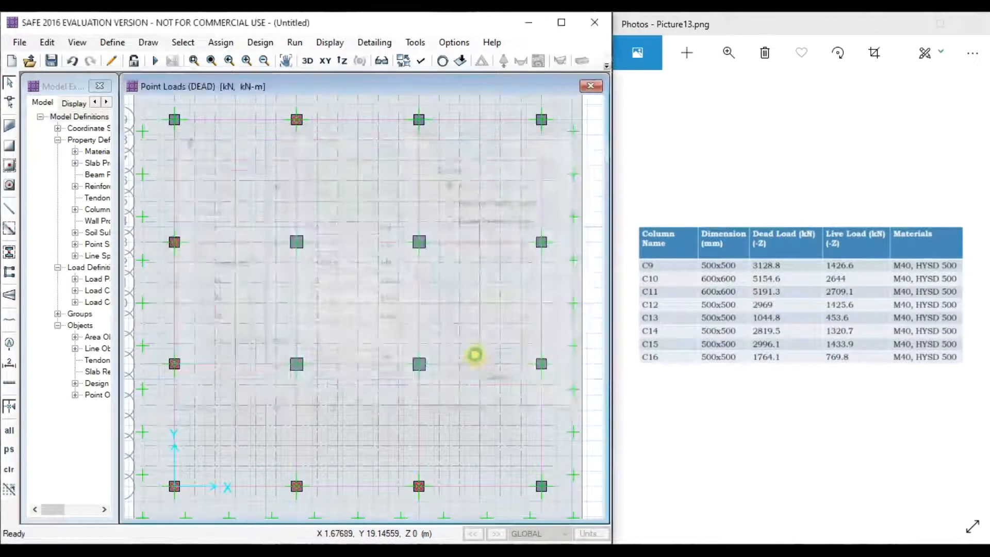
# - Assign a 2969 kN DEAD point load to the next column point
pyautogui.click(221, 42)
pyautogui.moveTo(263, 180)
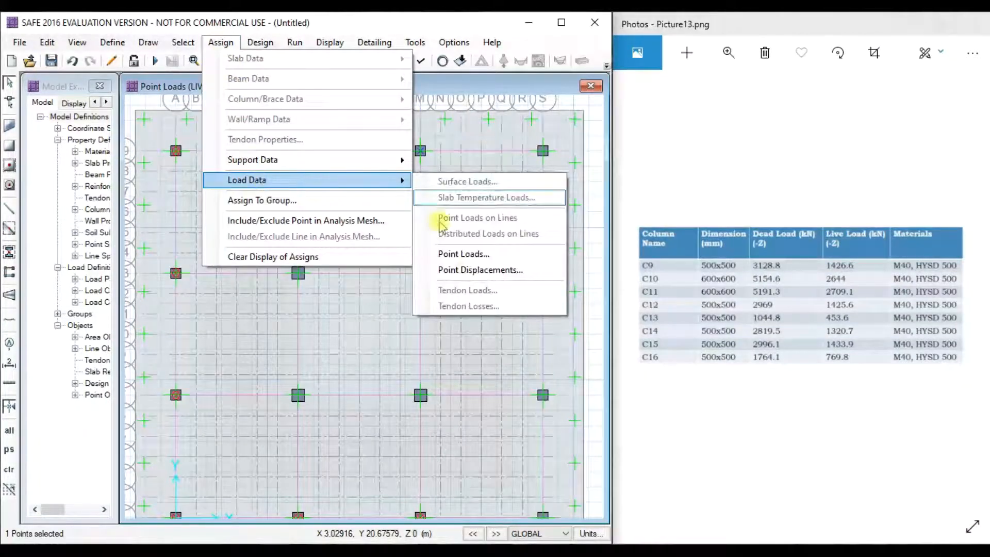
pyautogui.click(464, 253)
pyautogui.moveTo(428, 141); pyautogui.dragTo(278, 135)
pyautogui.click(309, 186)
pyautogui.click(277, 199)
pyautogui.doubleClick(290, 265)
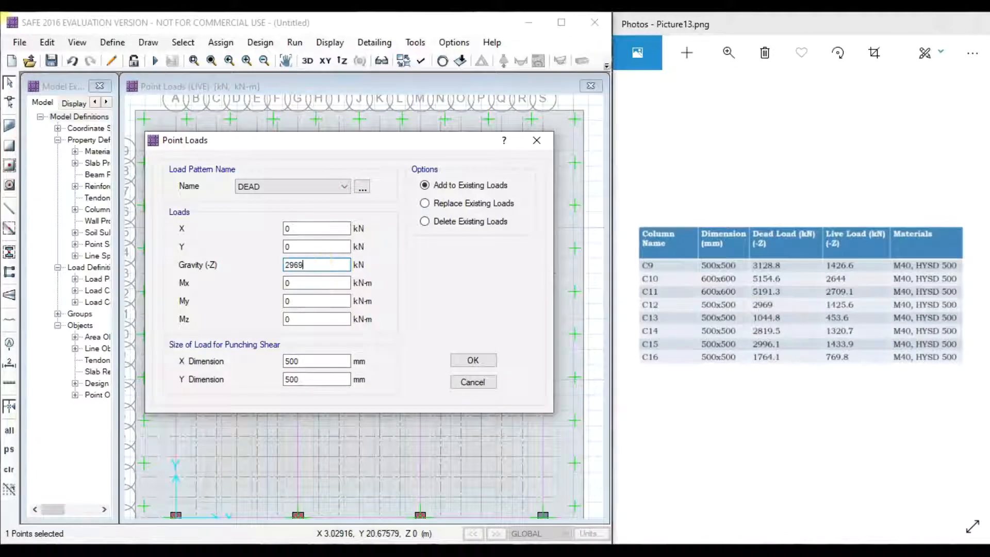
pyautogui.click(470, 360)
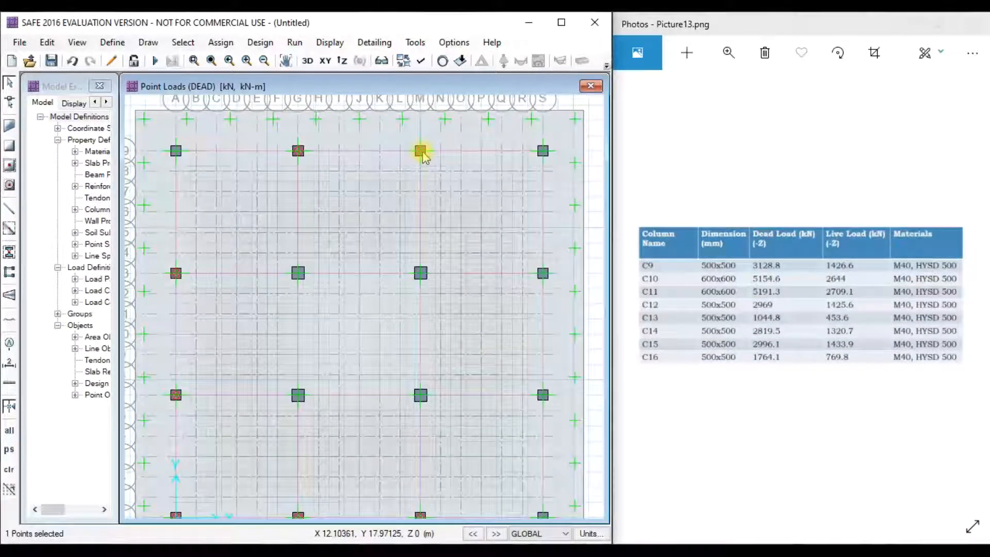
# - Give that column point a 1425.6 kN LIVE point load
pyautogui.click(220, 42)
pyautogui.moveTo(270, 181)
pyautogui.click(462, 253)
pyautogui.click(449, 194)
pyautogui.click(435, 212)
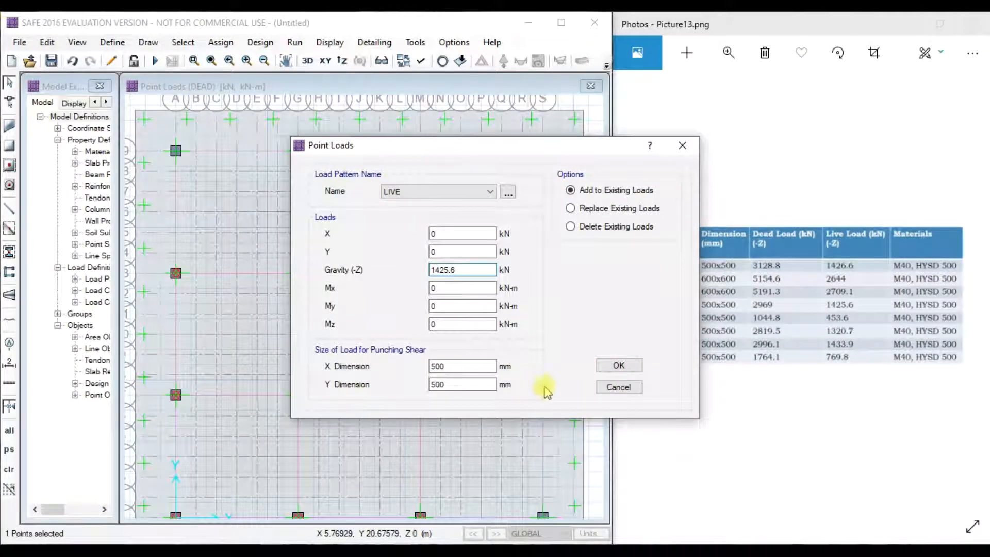
pyautogui.click(617, 366)
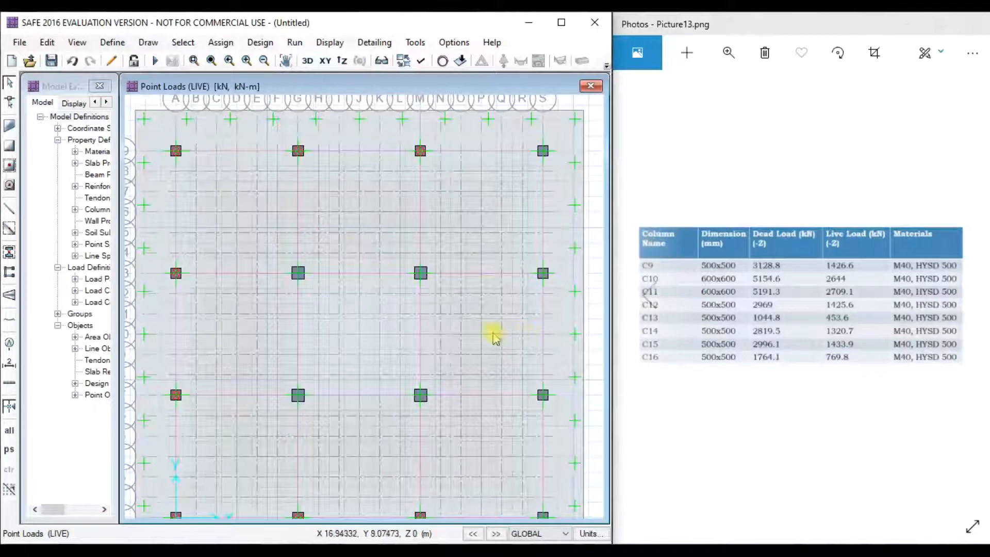
# - Assign C13's 1044.8 kN DEAD point load on the bottom column row
pyautogui.moveTo(467, 390); pyautogui.dragTo(442, 335, button='middle')
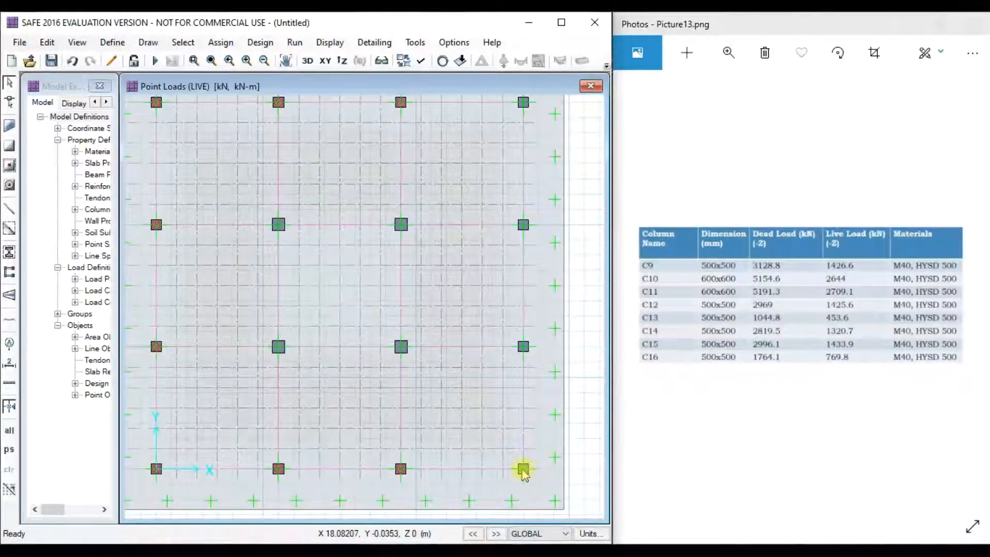
pyautogui.click(221, 43)
pyautogui.moveTo(273, 177)
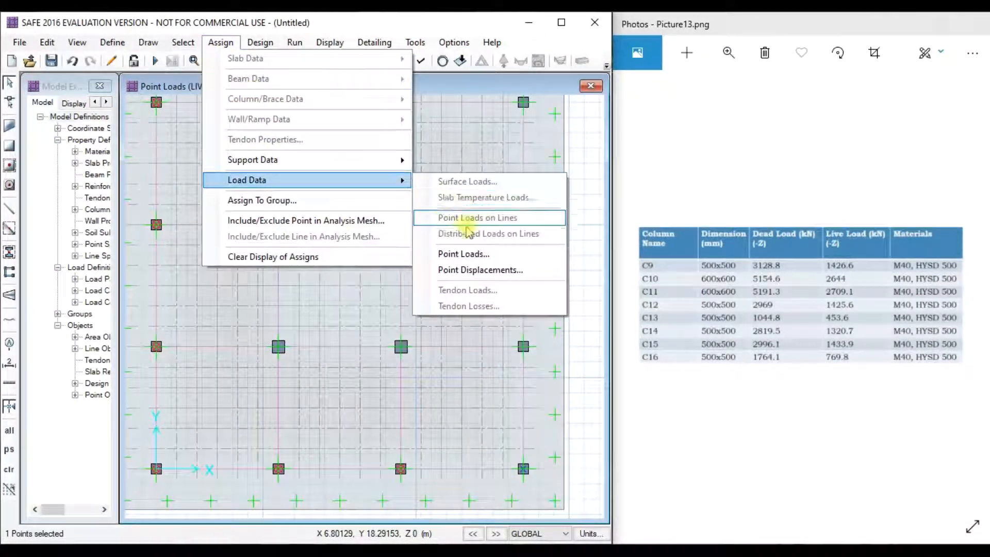
pyautogui.click(454, 252)
pyautogui.click(427, 192)
pyautogui.click(408, 202)
pyautogui.moveTo(477, 148); pyautogui.dragTo(337, 150)
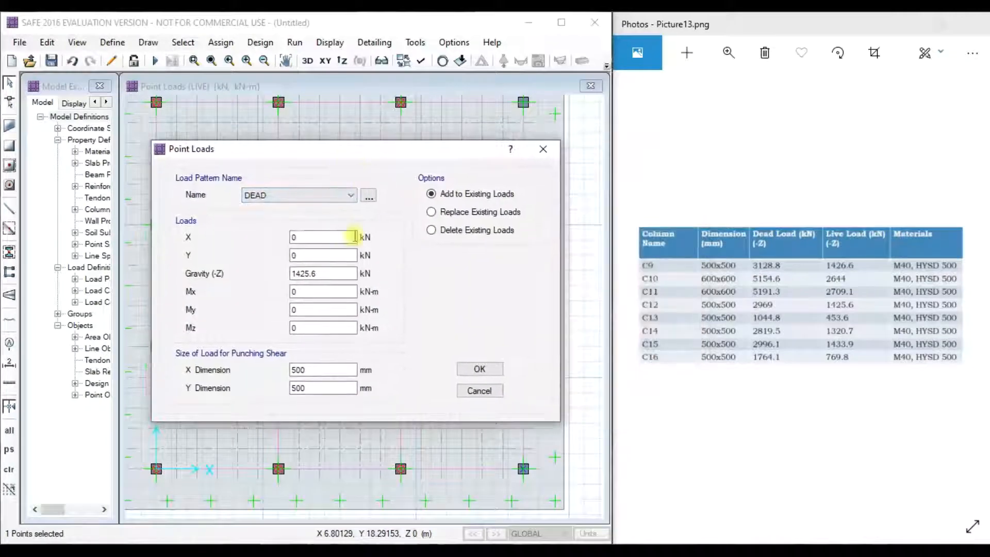
pyautogui.moveTo(320, 273); pyautogui.dragTo(251, 274)
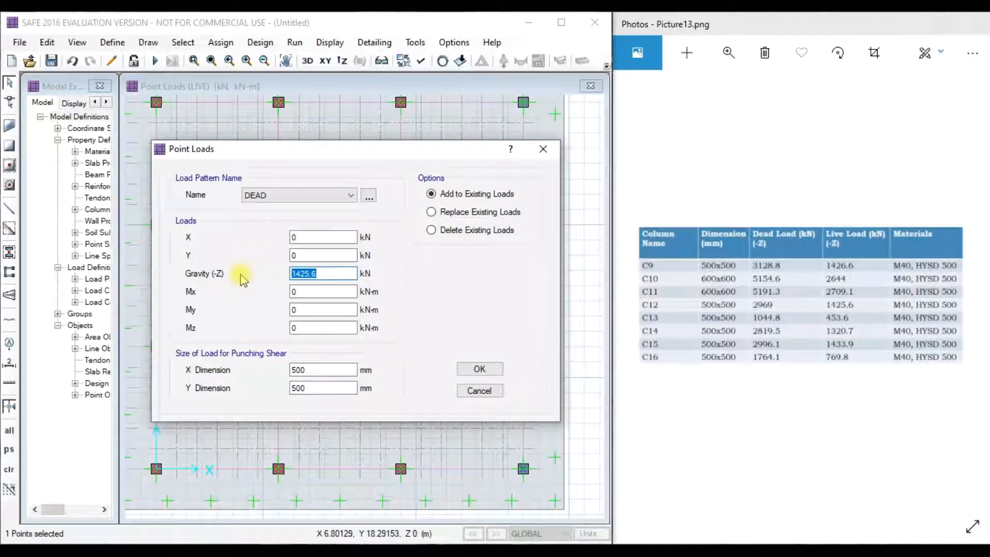
pyautogui.click(480, 369)
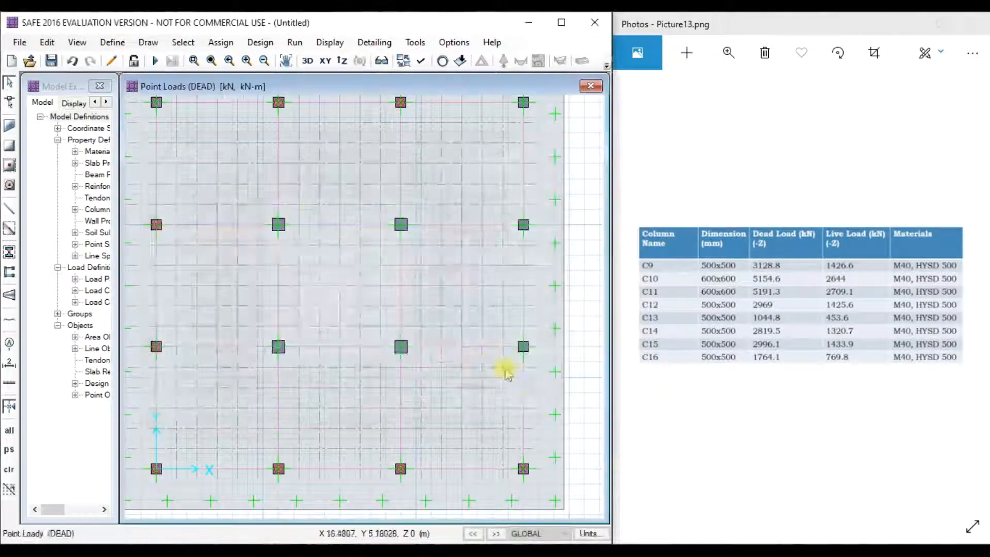
# - Add C13's 453.6 kN LIVE point load to the same column point
pyautogui.click(209, 43)
pyautogui.moveTo(274, 179)
pyautogui.click(453, 252)
pyautogui.moveTo(467, 270); pyautogui.dragTo(411, 269)
pyautogui.click(438, 191)
pyautogui.click(403, 214)
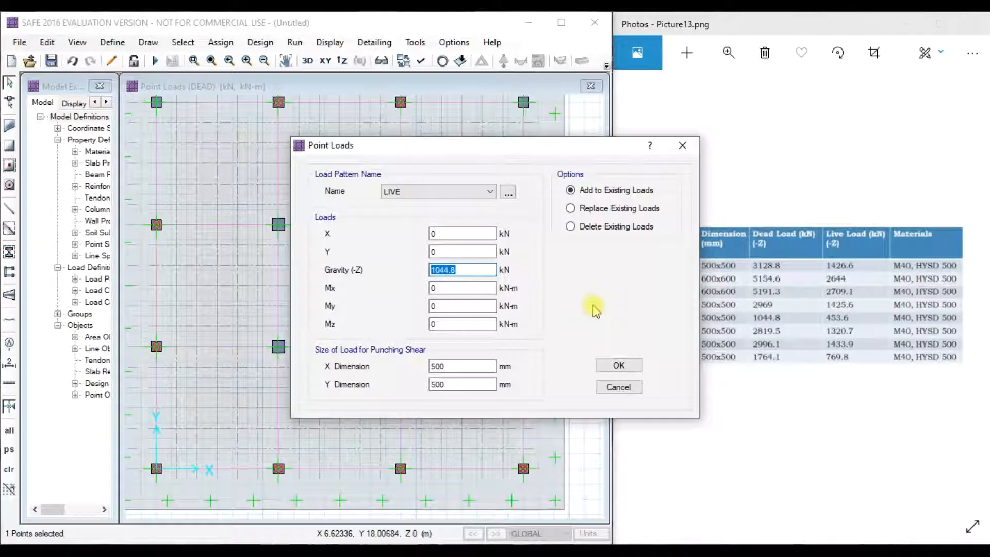
pyautogui.click(620, 366)
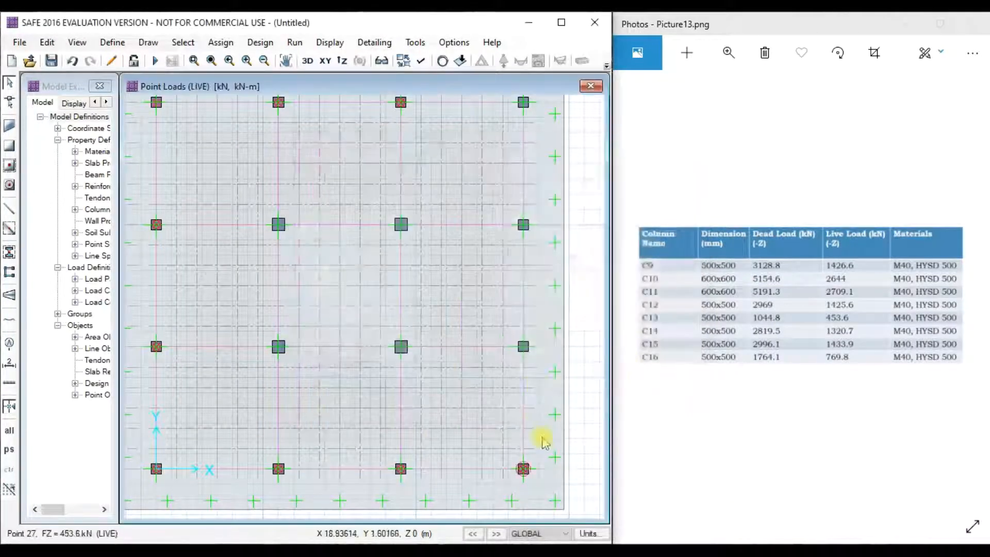
# - Assign a 2819.5 kN DEAD point load to the current column point
pyautogui.click(221, 43)
pyautogui.moveTo(405, 182)
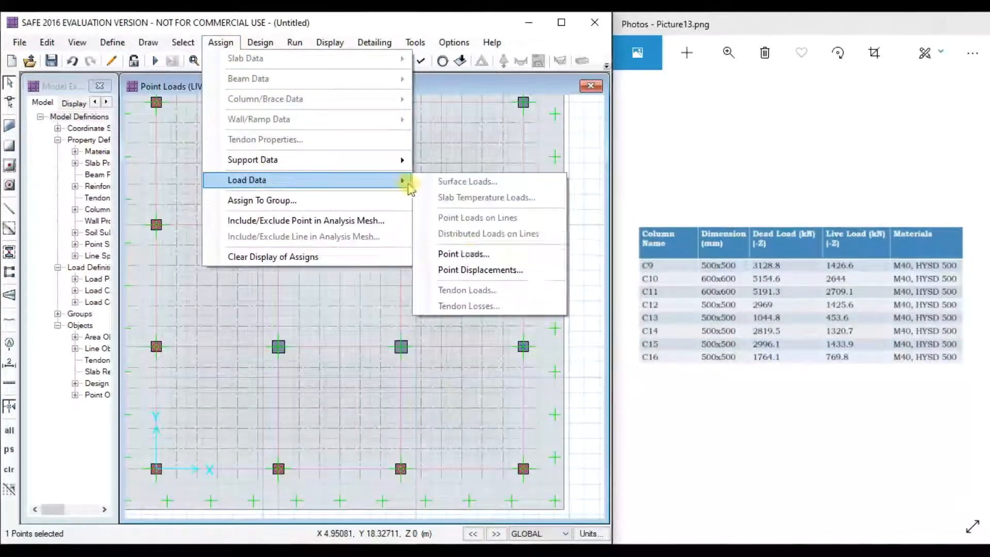
pyautogui.click(467, 249)
pyautogui.moveTo(334, 142); pyautogui.dragTo(273, 128)
pyautogui.click(248, 170)
pyautogui.click(237, 184)
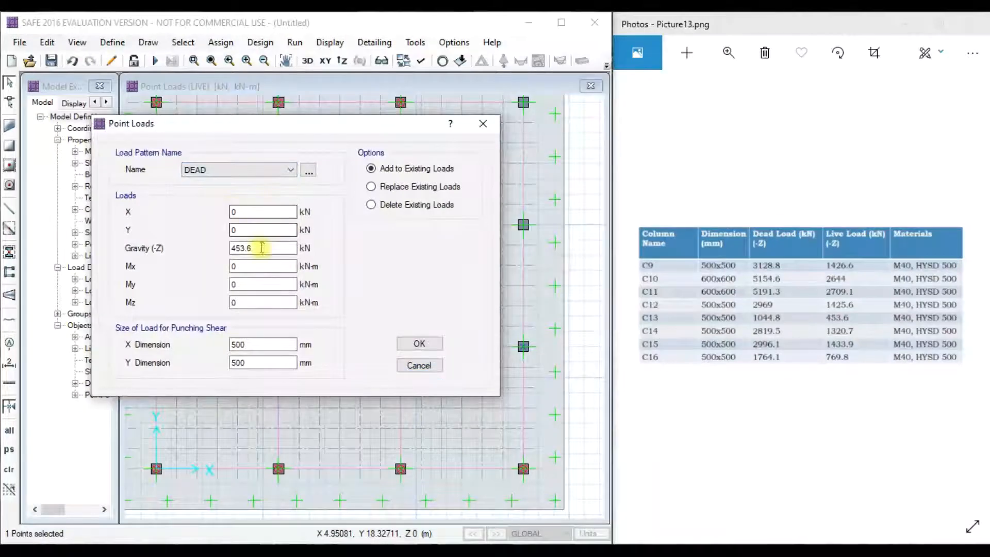
pyautogui.moveTo(259, 248); pyautogui.dragTo(194, 253)
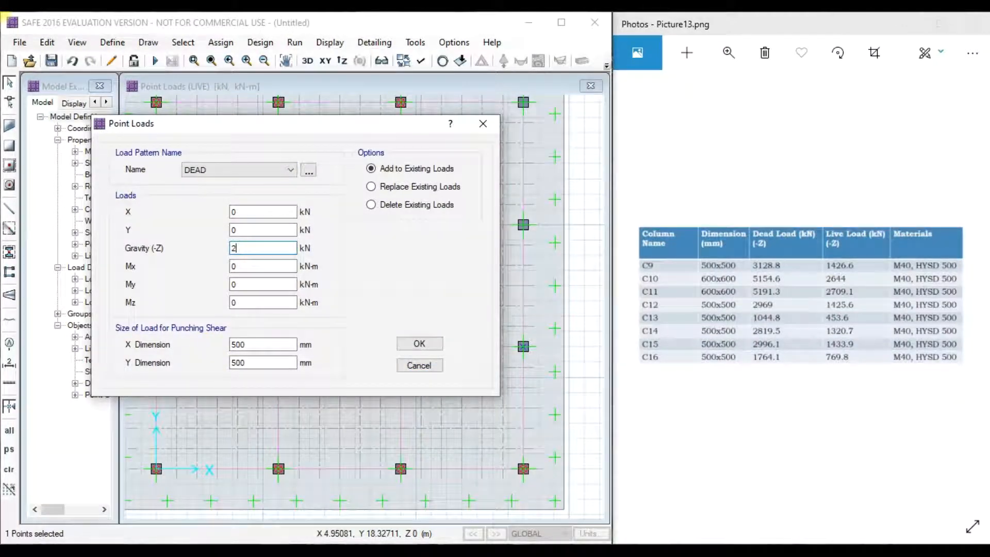
pyautogui.click(418, 343)
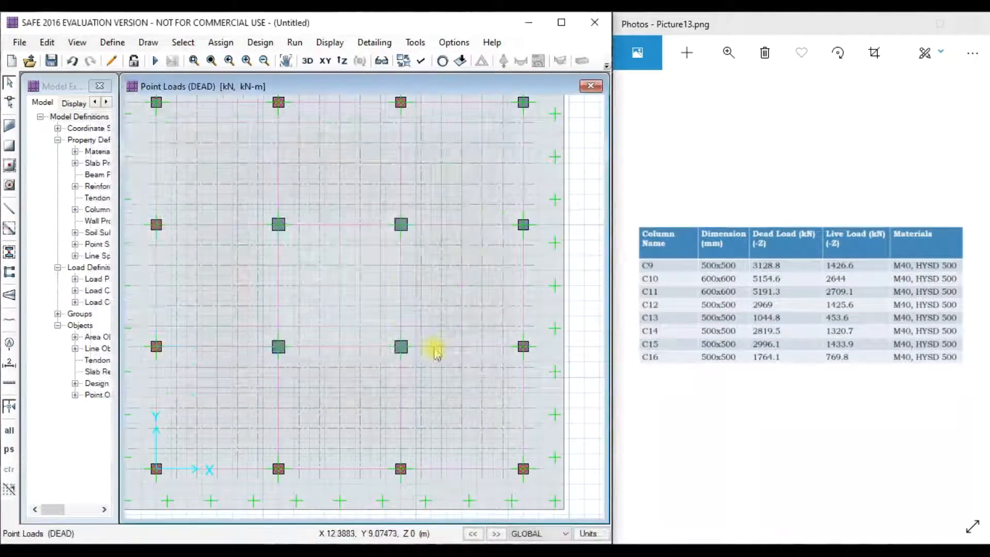
# - Add the tabulated LIVE point load to that column point
pyautogui.click(221, 43)
pyautogui.moveTo(405, 182)
pyautogui.click(466, 249)
pyautogui.click(438, 209)
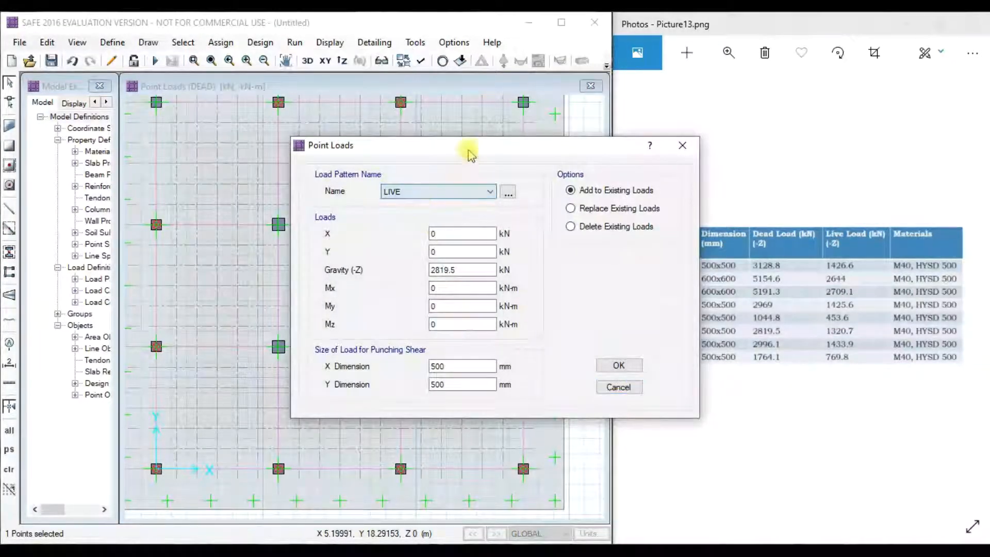
pyautogui.moveTo(464, 145); pyautogui.dragTo(342, 127)
pyautogui.moveTo(356, 253); pyautogui.dragTo(277, 260)
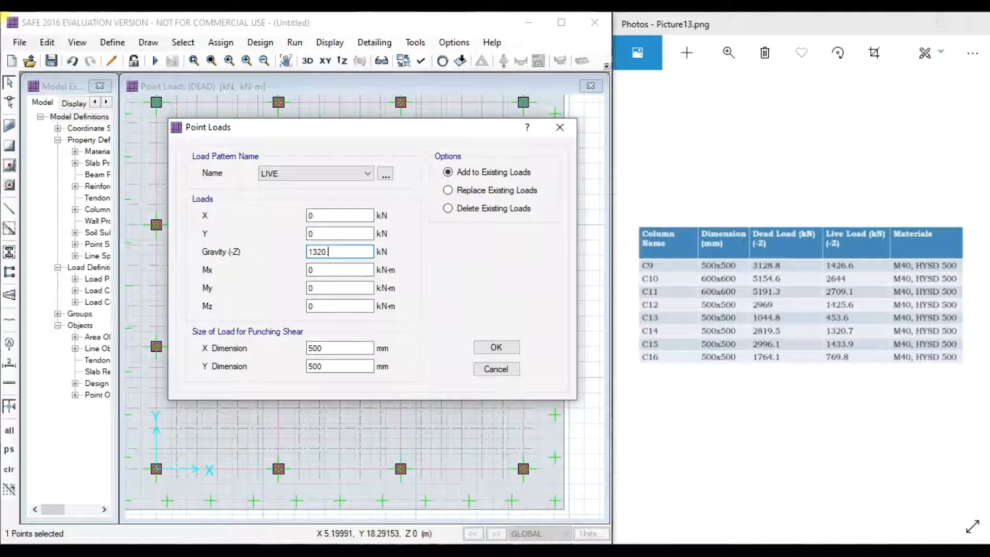
pyautogui.click(496, 348)
# - Give C15's column point a 2996.1 kN DEAD point load
pyautogui.click(523, 224)
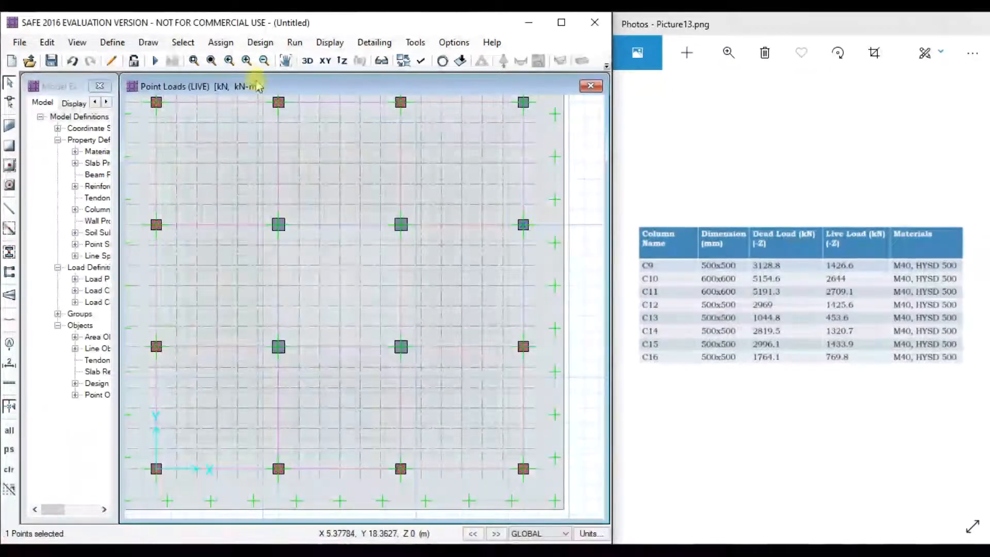
pyautogui.click(221, 42)
pyautogui.moveTo(279, 180)
pyautogui.click(459, 252)
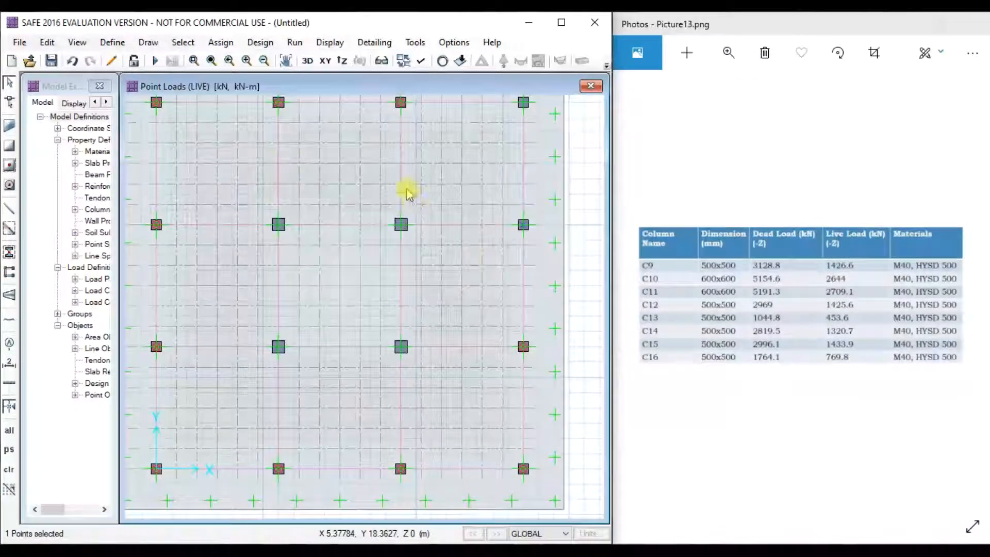
pyautogui.click(283, 187)
pyautogui.click(253, 199)
pyautogui.moveTo(340, 265); pyautogui.dragTo(253, 312)
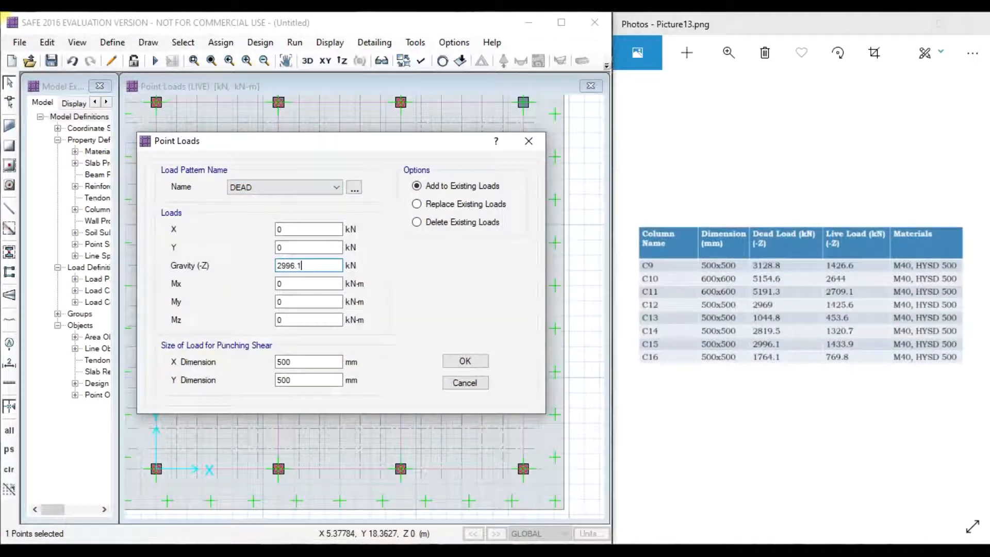
pyautogui.click(464, 361)
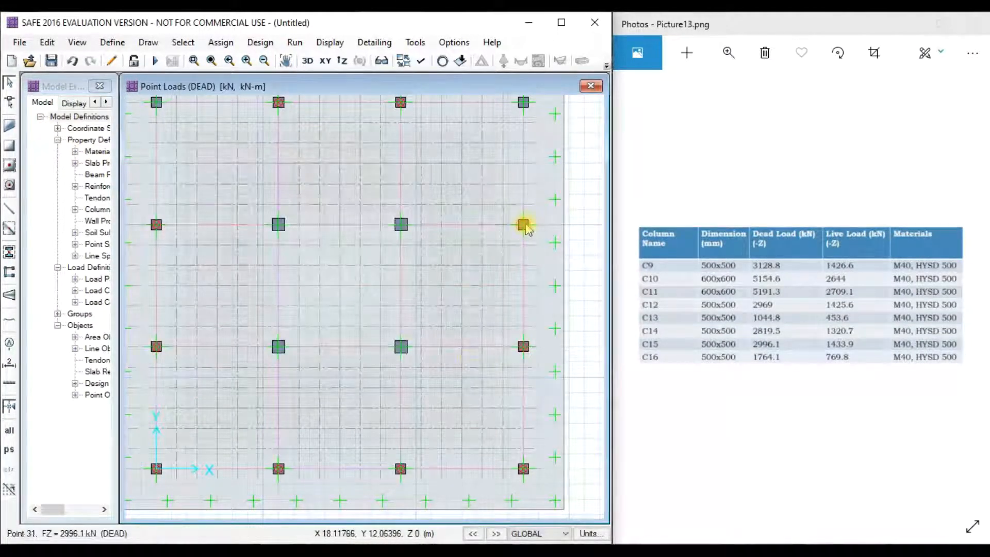
# - Assign C15's 1433.9 kN LIVE point load to the right-edge column point
pyautogui.click(522, 228)
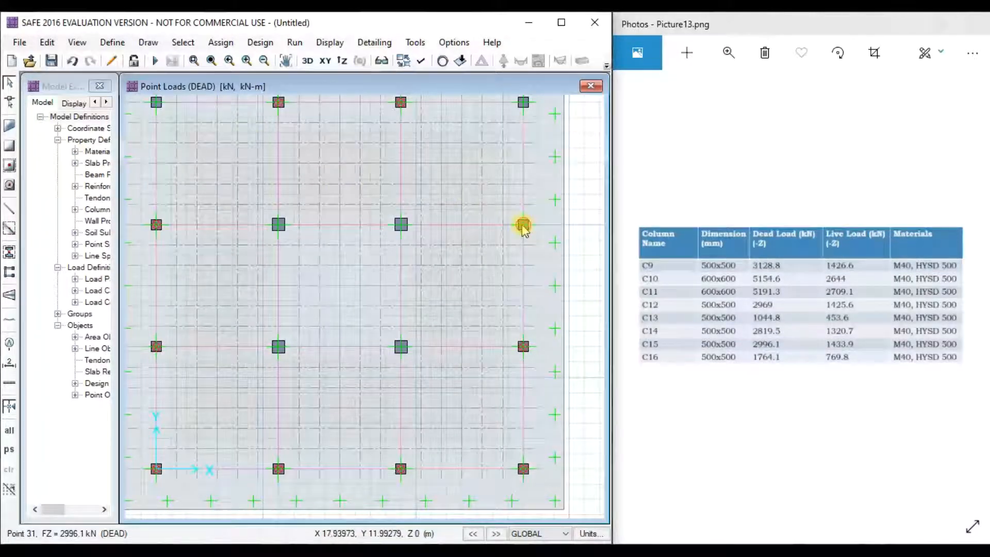
pyautogui.click(220, 42)
pyautogui.moveTo(381, 181)
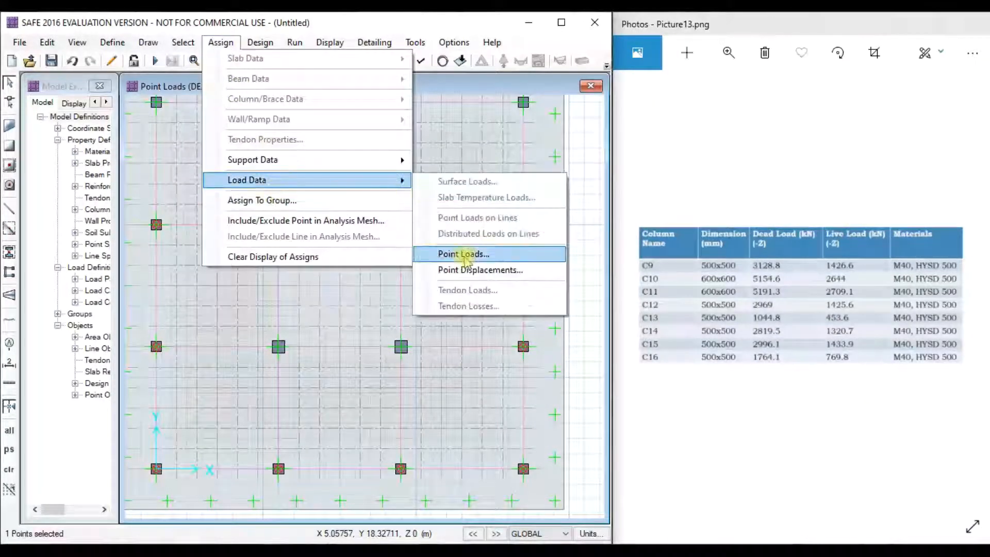
pyautogui.click(454, 255)
pyautogui.click(283, 178)
pyautogui.click(279, 196)
pyautogui.moveTo(299, 255); pyautogui.dragTo(221, 253)
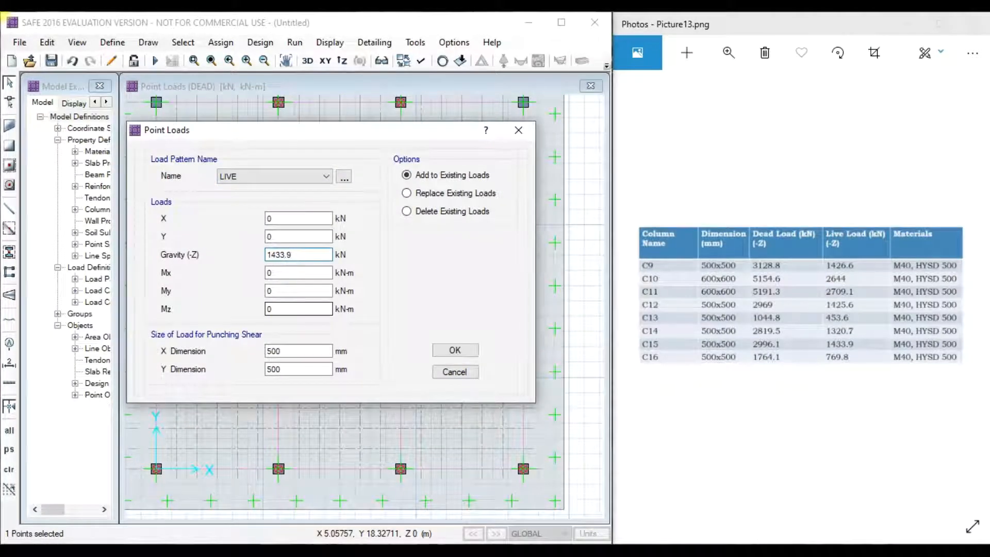
pyautogui.click(438, 351)
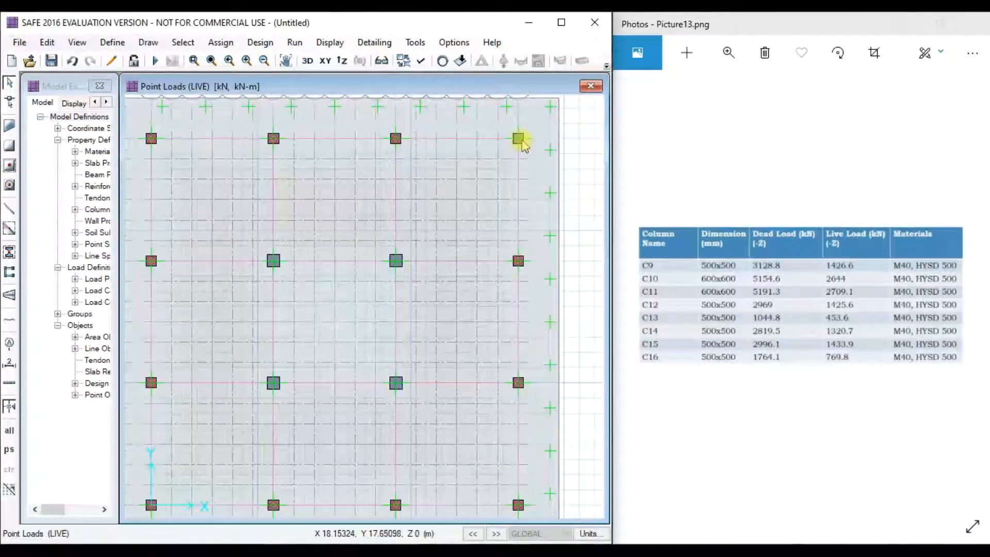
# - Assign C16's 1764.1 kN DEAD point load to the top-right column
pyautogui.click(221, 42)
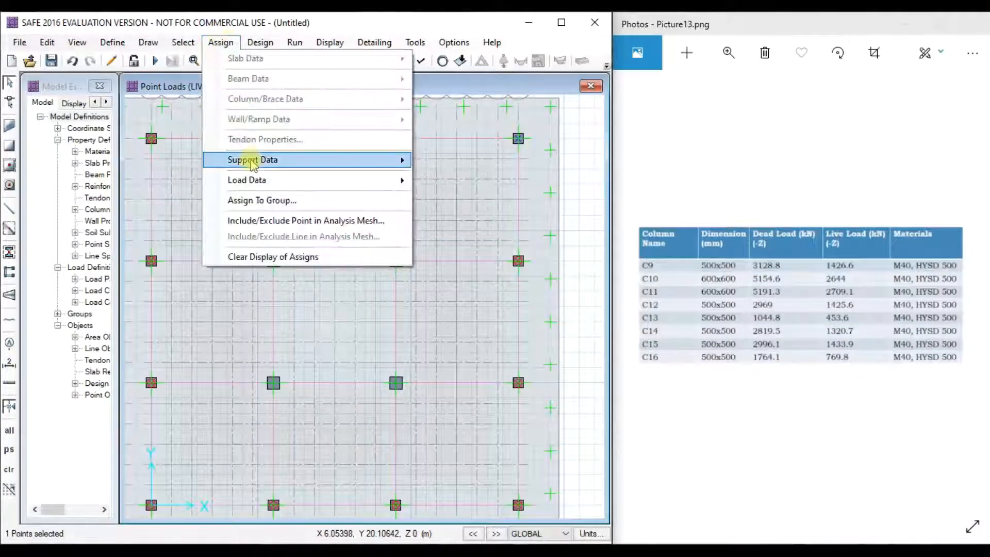
pyautogui.moveTo(407, 180)
pyautogui.click(473, 254)
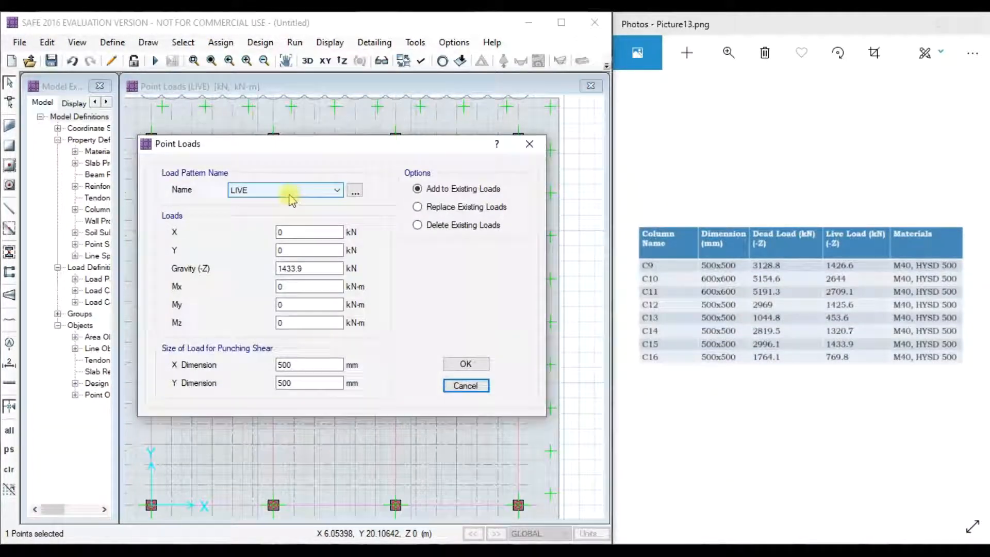
pyautogui.click(283, 190)
pyautogui.click(268, 200)
pyautogui.moveTo(309, 269); pyautogui.dragTo(265, 268)
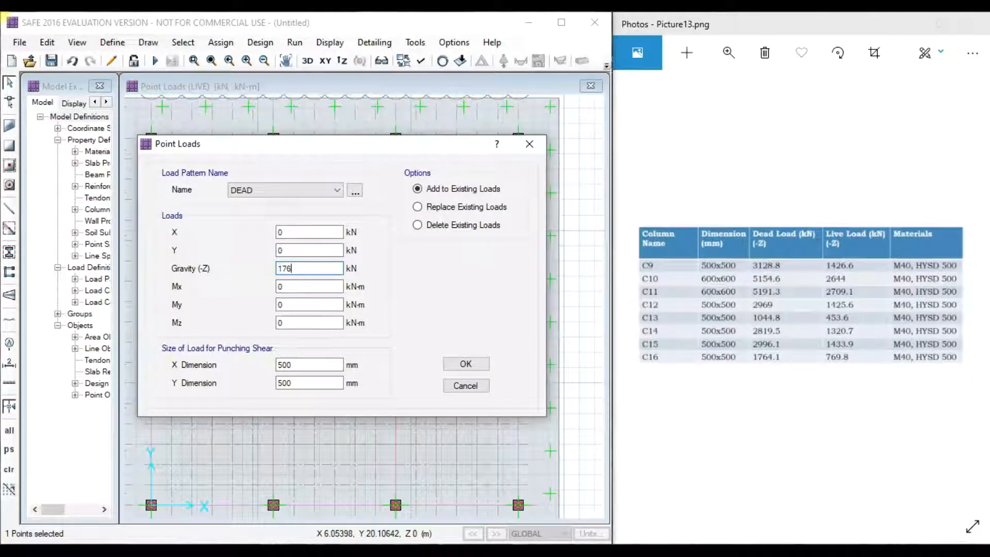
pyautogui.click(466, 364)
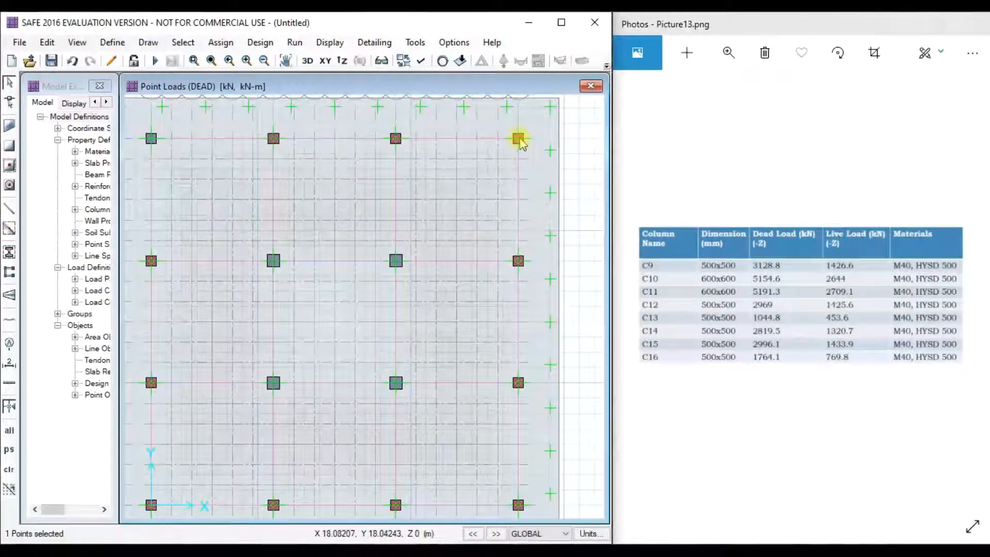
# - Add C16's 769.8 kN LIVE point load to the top-right column
pyautogui.click(221, 41)
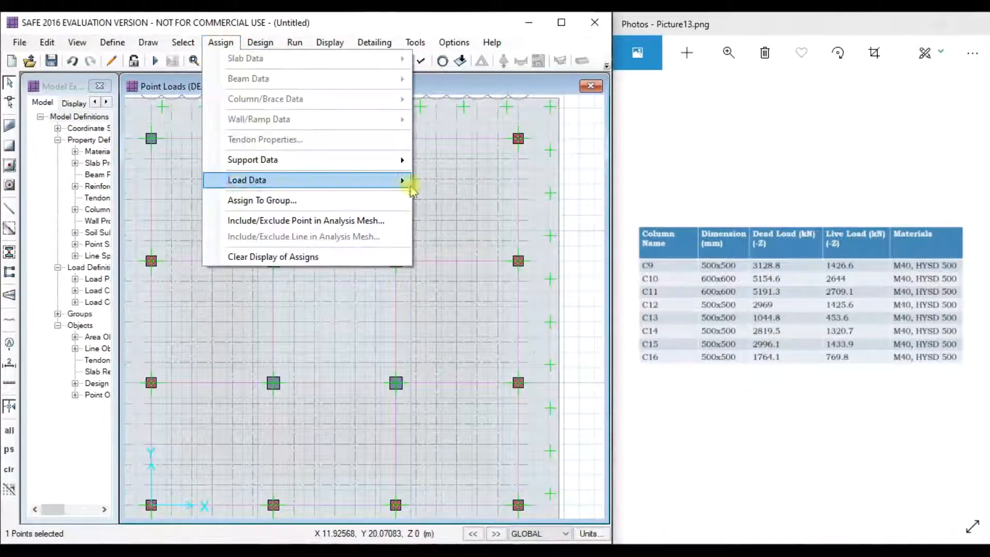
pyautogui.moveTo(389, 180)
pyautogui.click(452, 258)
pyautogui.click(490, 191)
pyautogui.click(408, 211)
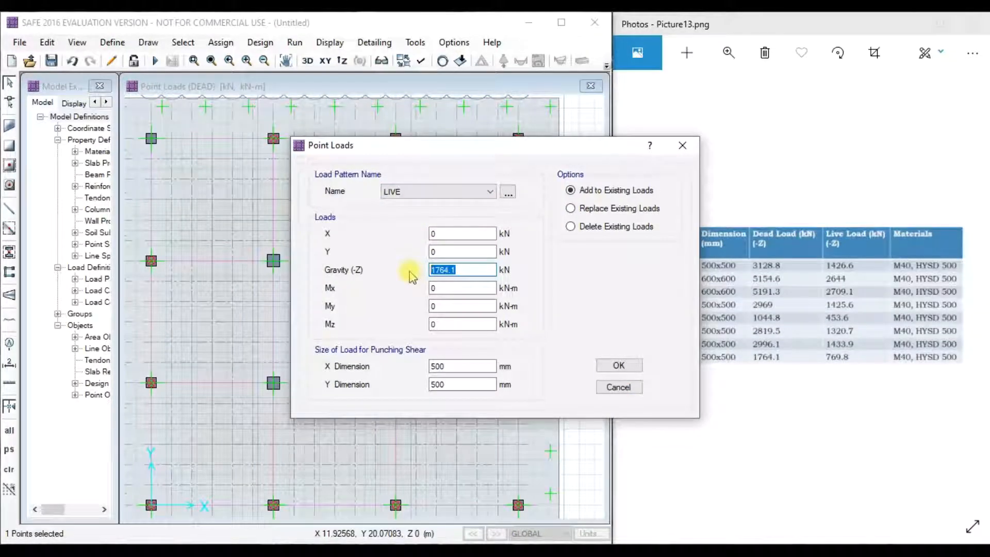
pyautogui.write('769.8')
pyautogui.click(613, 363)
# - Give the next bottom-row column (C6) a 5414.9 kN DEAD point load with 600 mm punching size
pyautogui.scroll(-2, 428, 295)
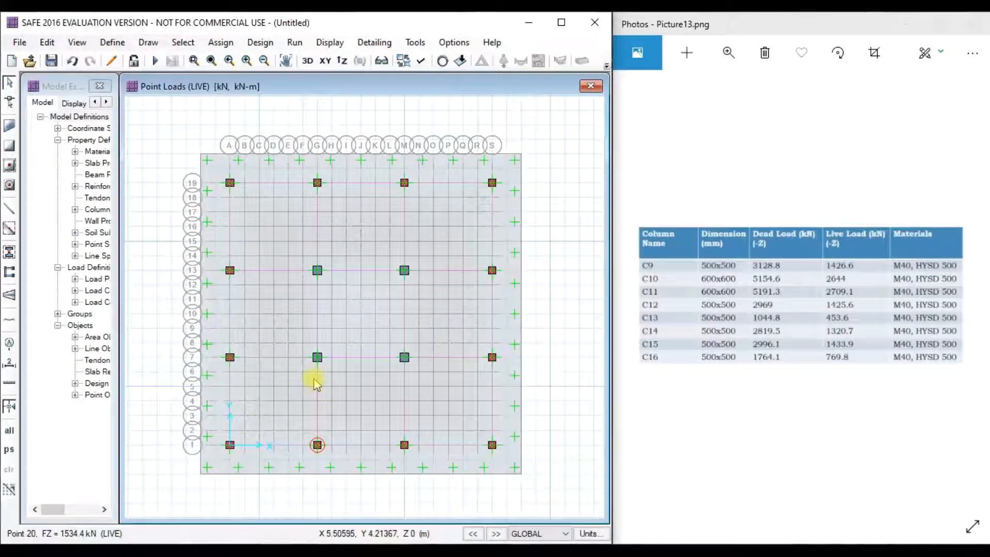
pyautogui.scroll(2, 316, 356)
pyautogui.click(325, 356)
pyautogui.click(715, 288)
pyautogui.click(651, 295)
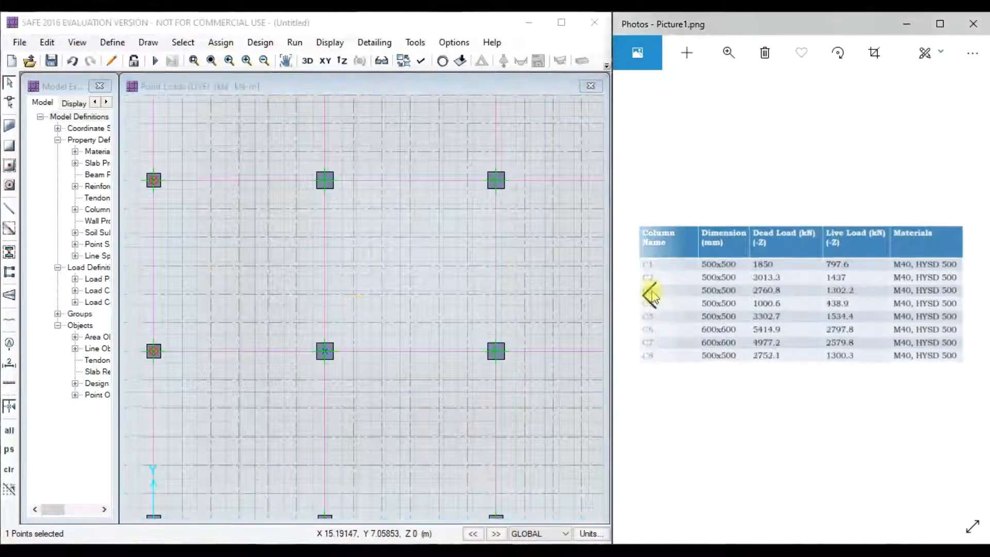
pyautogui.click(221, 43)
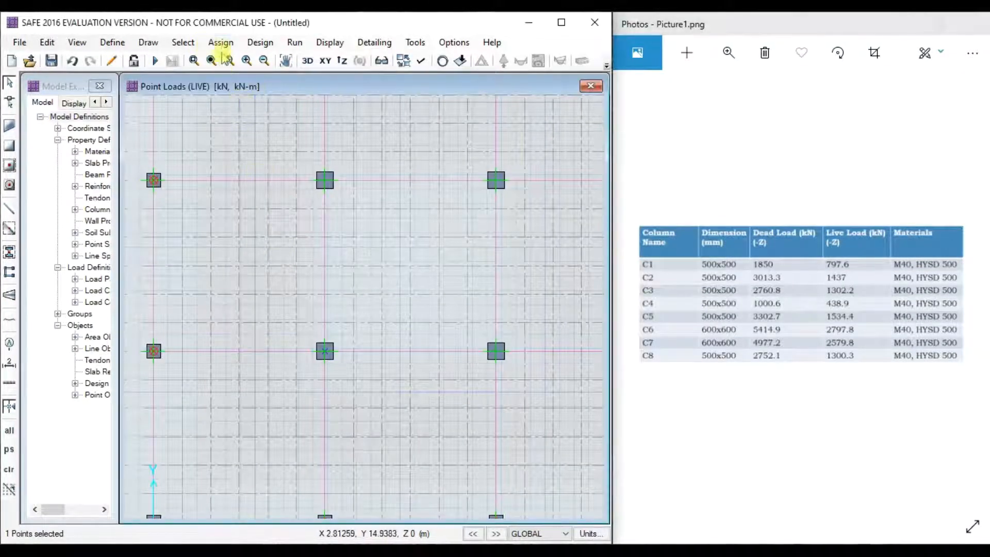
pyautogui.click(221, 42)
pyautogui.moveTo(326, 183)
pyautogui.click(471, 255)
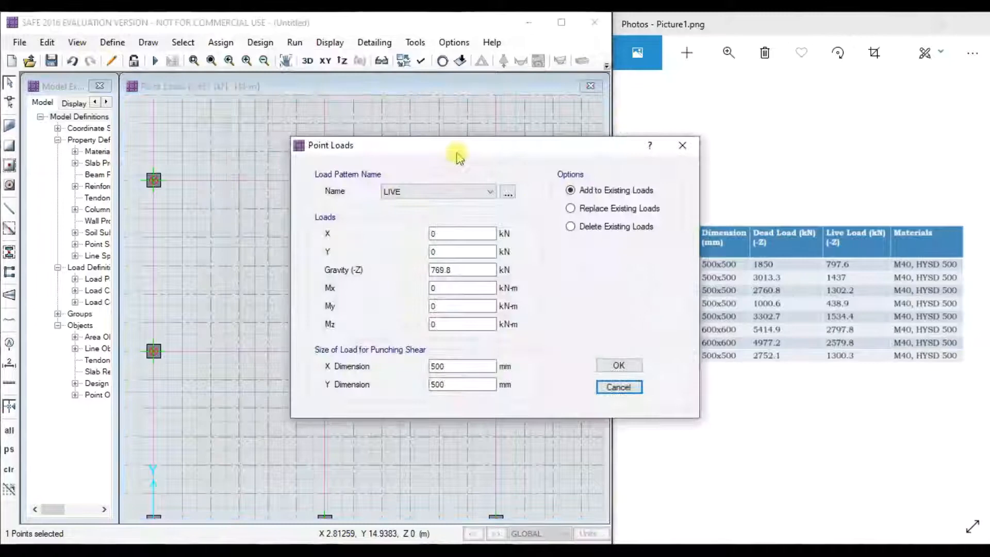
pyautogui.moveTo(459, 155); pyautogui.dragTo(210, 148)
pyautogui.click(190, 194)
pyautogui.click(194, 204)
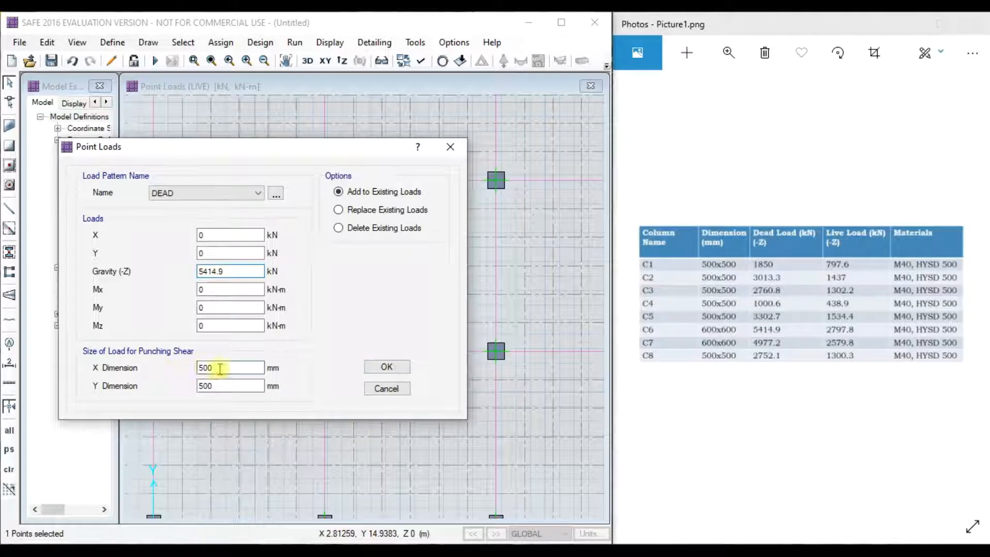
pyautogui.click(387, 367)
# - Add a LIVE gravity point load to that same column
pyautogui.click(326, 353)
pyautogui.click(221, 42)
pyautogui.moveTo(248, 180)
pyautogui.click(464, 254)
pyautogui.click(281, 199)
pyautogui.click(279, 221)
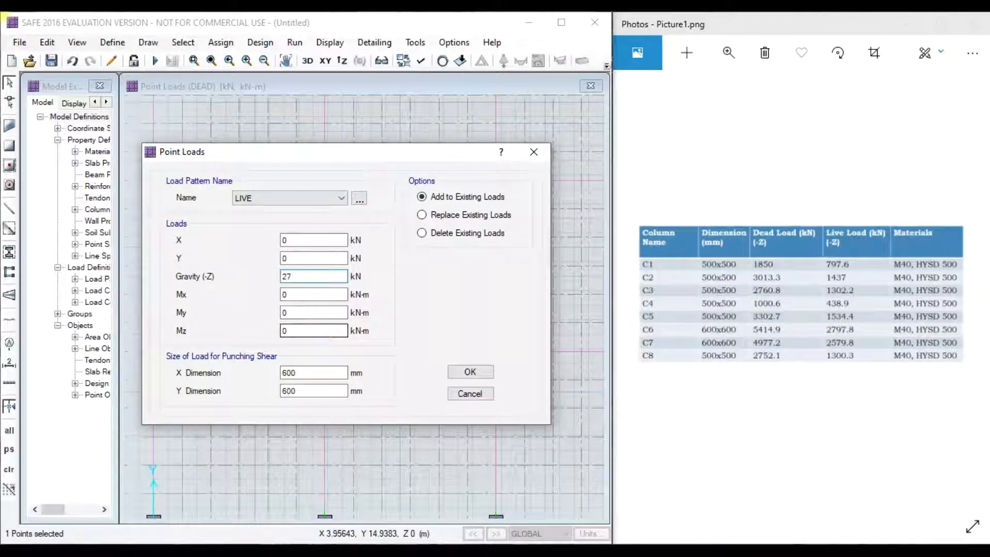
pyautogui.click(470, 372)
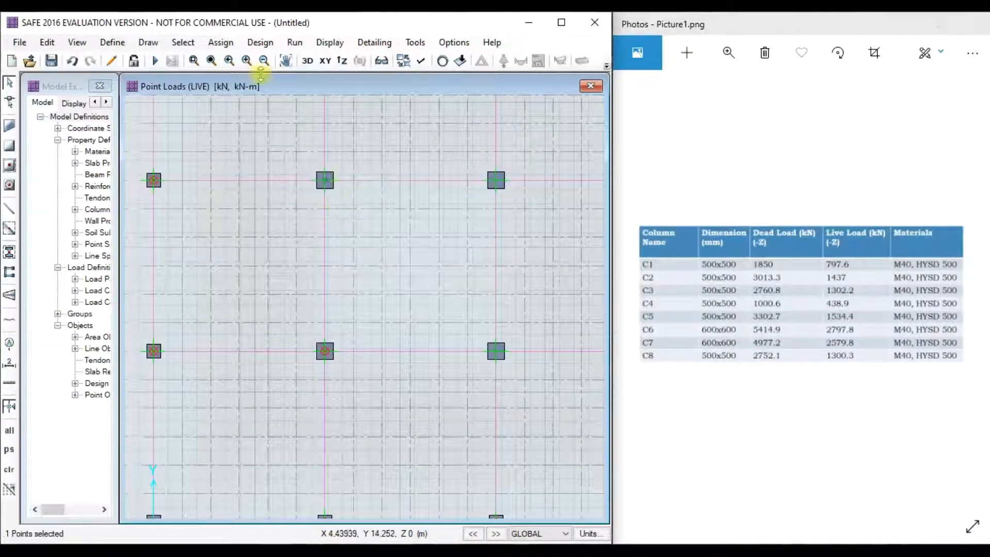
# - Assign a DEAD gravity point load to column C7
pyautogui.click(221, 42)
pyautogui.moveTo(332, 181)
pyautogui.click(469, 254)
pyautogui.moveTo(447, 148); pyautogui.dragTo(340, 191)
pyautogui.click(243, 206)
pyautogui.click(204, 217)
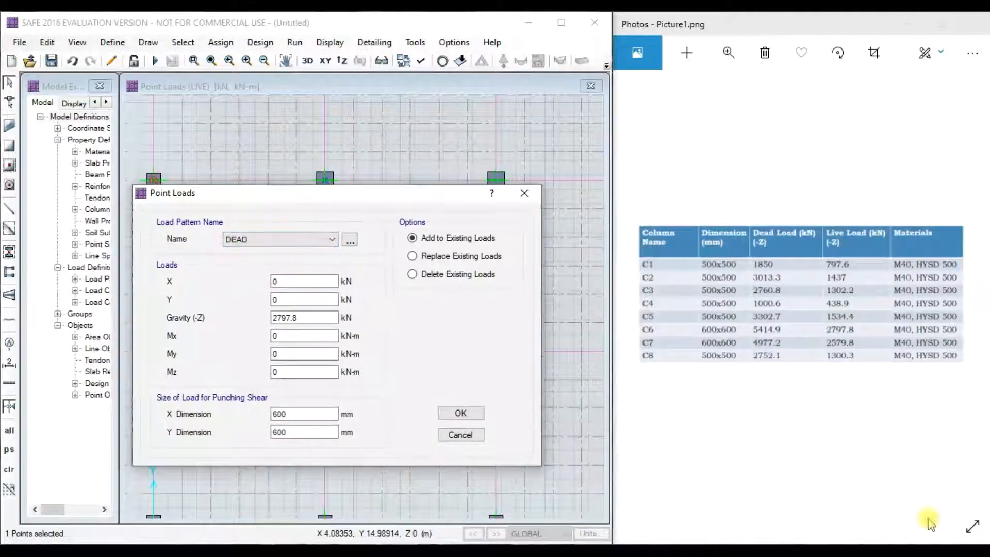
pyautogui.doubleClick(287, 318)
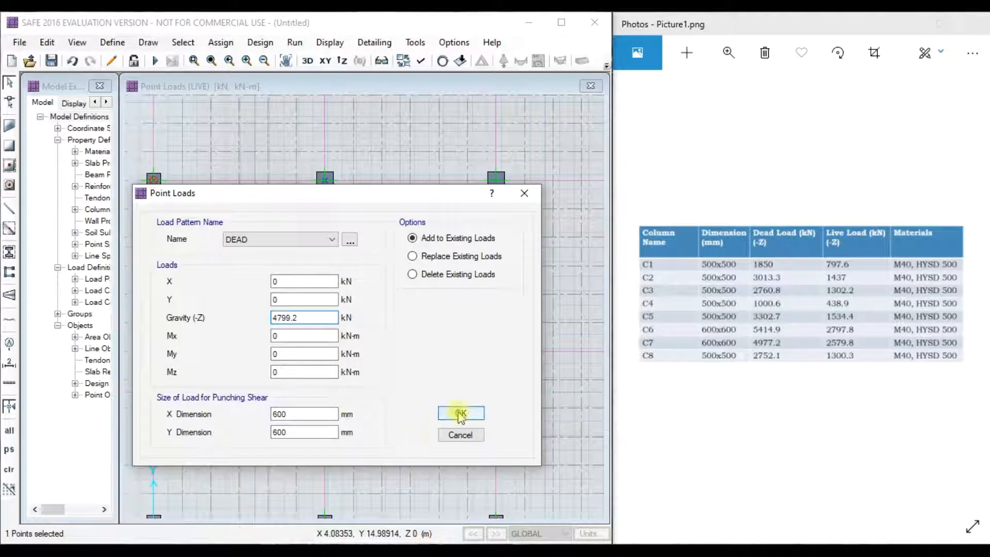
pyautogui.click(459, 413)
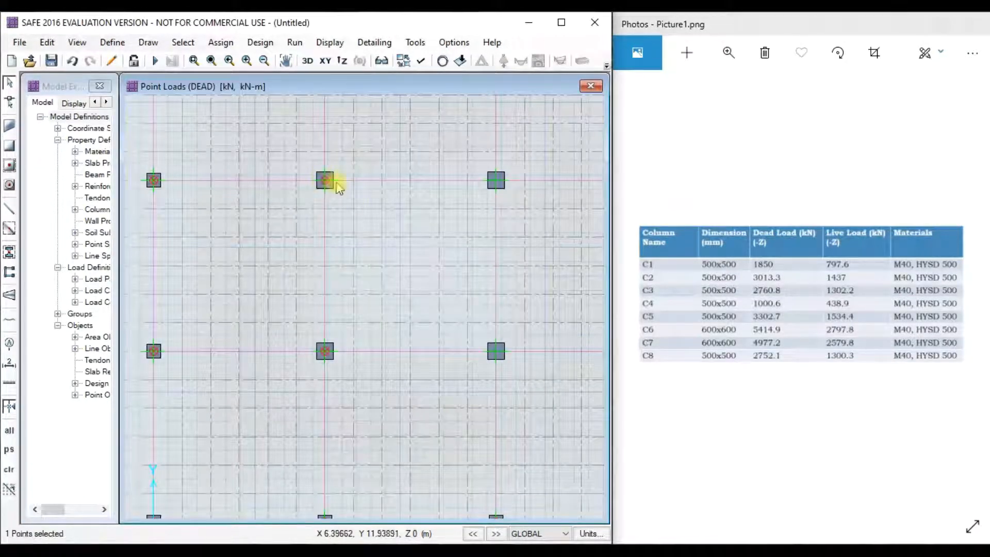
# - Add a 2579.8 kN LIVE point load to column C7
pyautogui.click(221, 42)
pyautogui.moveTo(381, 186)
pyautogui.click(453, 265)
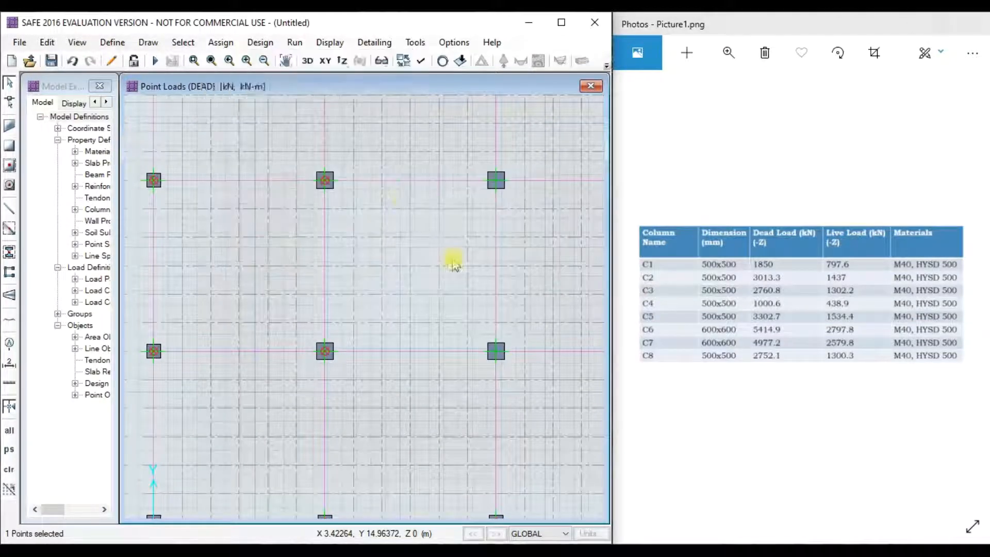
pyautogui.click(438, 194)
pyautogui.click(441, 213)
pyautogui.moveTo(460, 146); pyautogui.dragTo(293, 136)
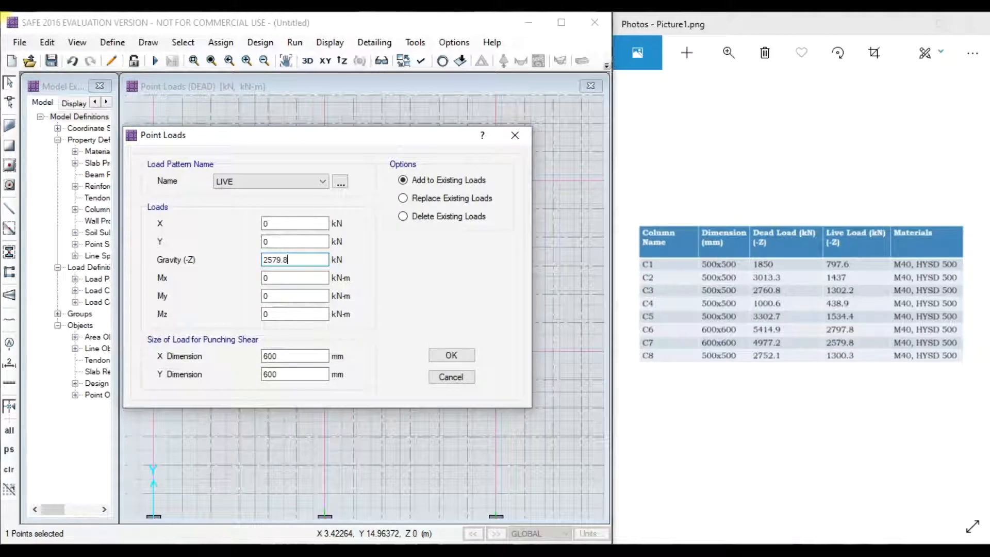
pyautogui.click(449, 355)
# - Give the next bottom-row column a DEAD point load taken from the C9–C16 table
pyautogui.scroll(-3, 416, 270)
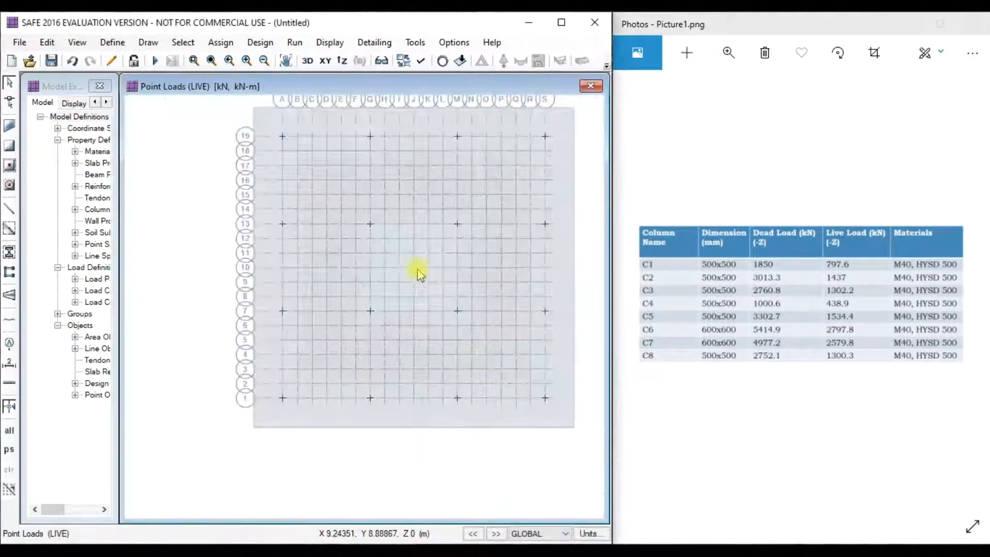
pyautogui.scroll(2, 459, 311)
pyautogui.click(457, 313)
pyautogui.click(221, 41)
pyautogui.moveTo(266, 181)
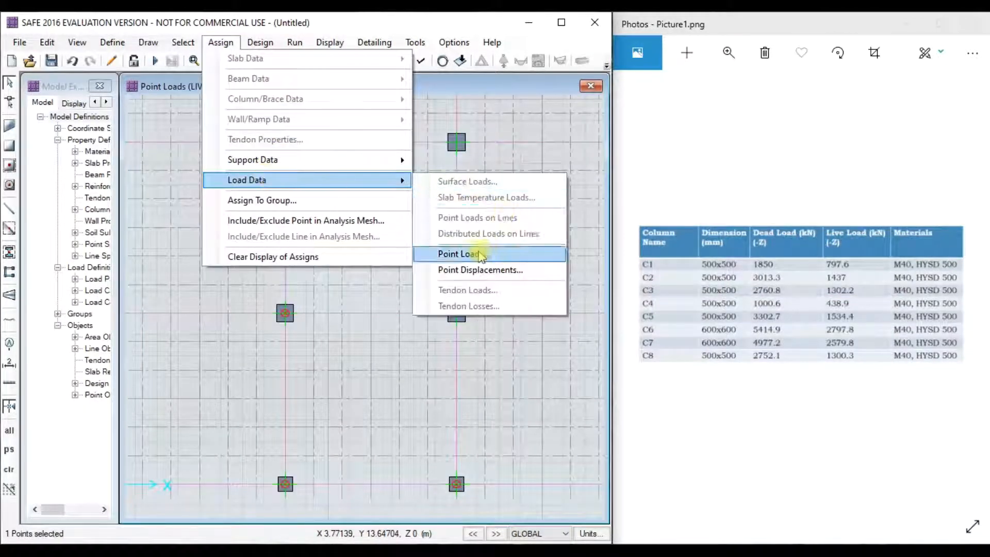
pyautogui.click(471, 252)
pyautogui.moveTo(473, 144); pyautogui.dragTo(259, 144)
pyautogui.click(261, 191)
pyautogui.click(196, 201)
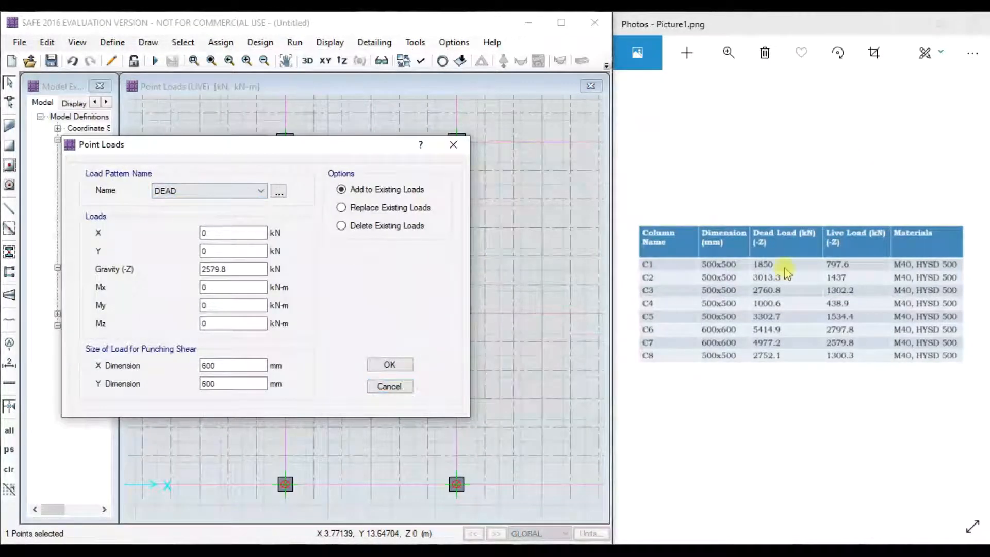
pyautogui.click(965, 287)
pyautogui.doubleClick(233, 269)
pyautogui.write('51')
pyautogui.click(390, 364)
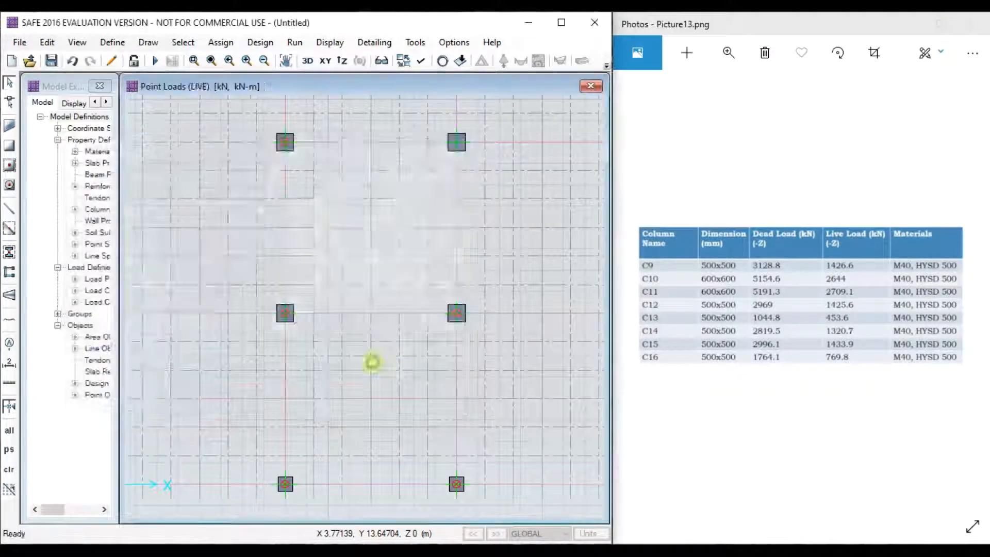
# - Give the selected column point (40) a 2644 kN LIVE point load
pyautogui.click(221, 42)
pyautogui.moveTo(253, 184)
pyautogui.click(465, 252)
pyautogui.click(415, 194)
pyautogui.click(408, 209)
pyautogui.moveTo(454, 270); pyautogui.dragTo(413, 270)
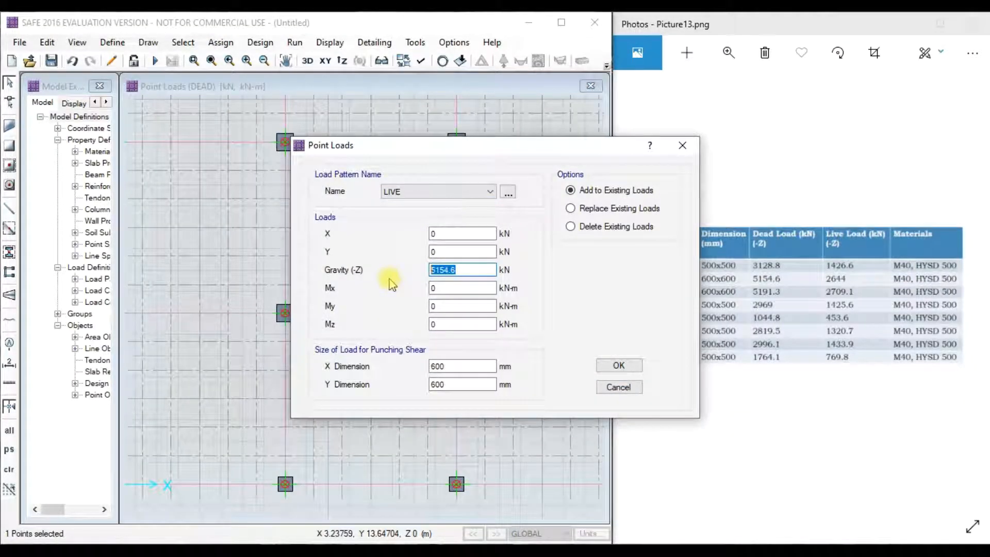
pyautogui.moveTo(535, 150); pyautogui.dragTo(355, 166)
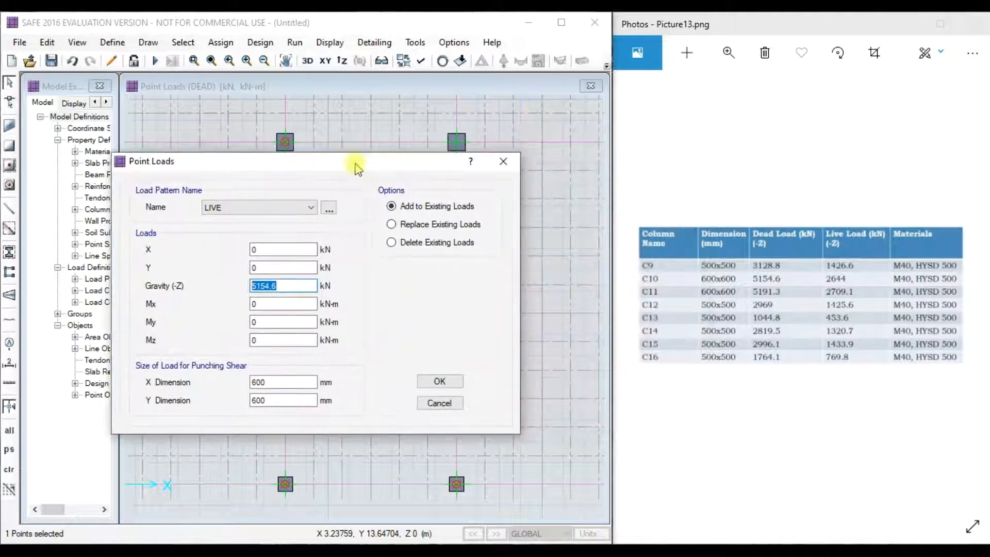
pyautogui.write('2644')
pyautogui.click(440, 381)
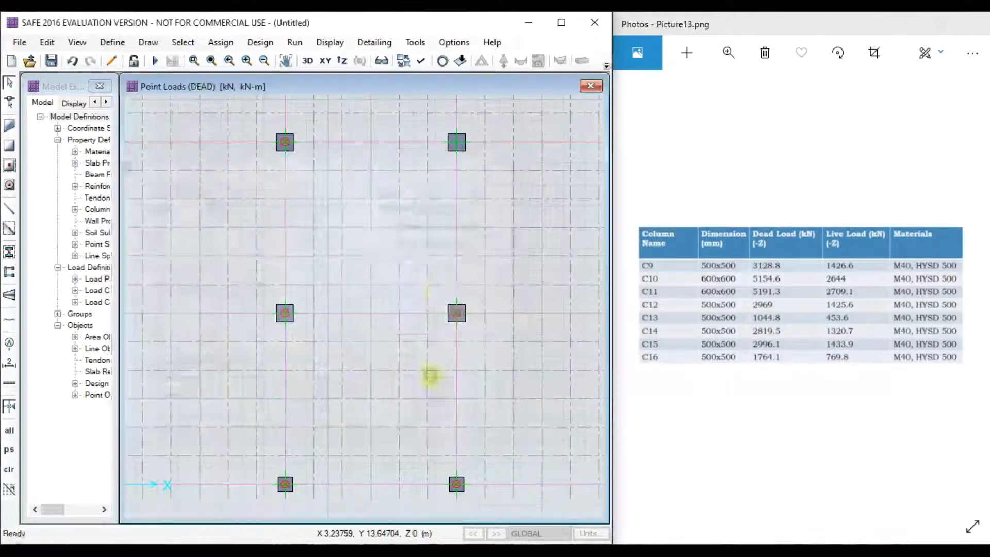
# - Assign a 5191.3 kN DEAD point load to the top-right column point
pyautogui.click(469, 158)
pyautogui.click(221, 42)
pyautogui.moveTo(266, 181)
pyautogui.click(463, 253)
pyautogui.click(482, 192)
pyautogui.click(444, 202)
pyautogui.moveTo(487, 146); pyautogui.dragTo(340, 153)
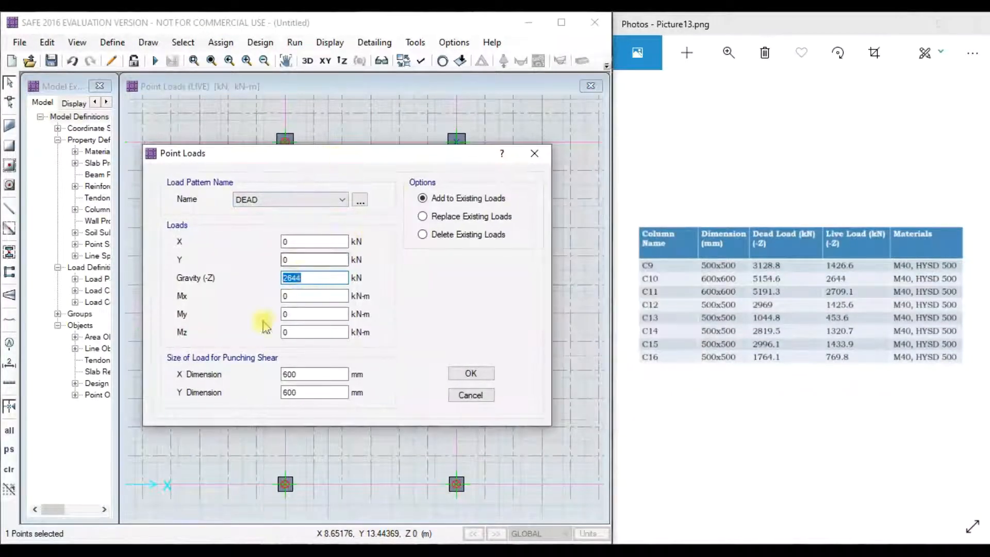
pyautogui.write('5191')
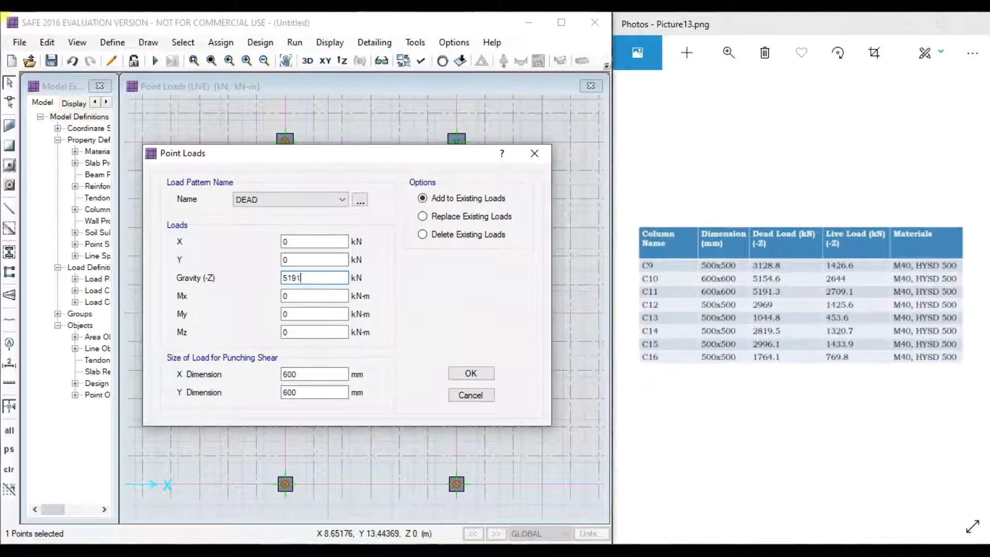
pyautogui.write('.33')
pyautogui.press('BackSpace')
pyautogui.click(470, 372)
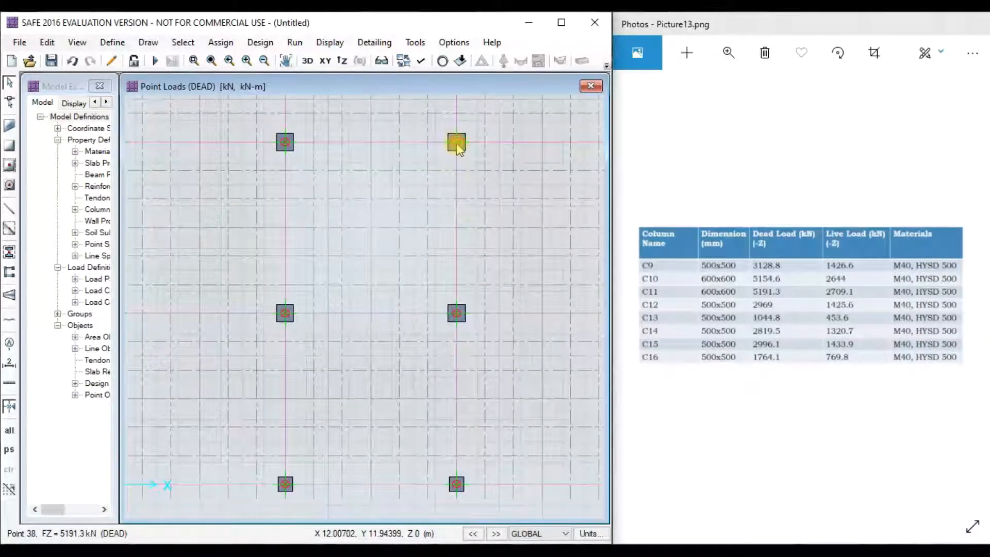
# - Add a 2709.1 kN LIVE point load to the same top-right column point
pyautogui.click(457, 147)
pyautogui.click(220, 43)
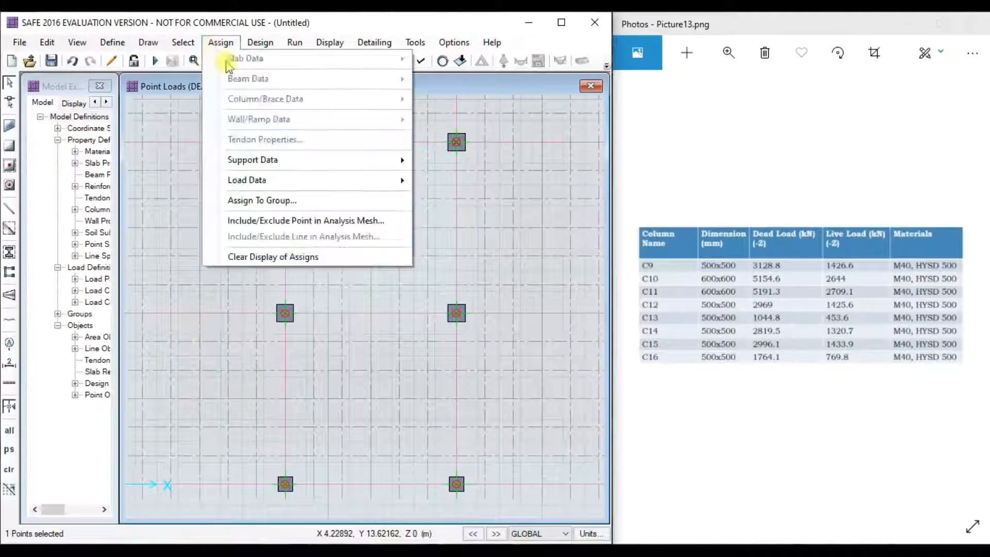
pyautogui.moveTo(320, 182)
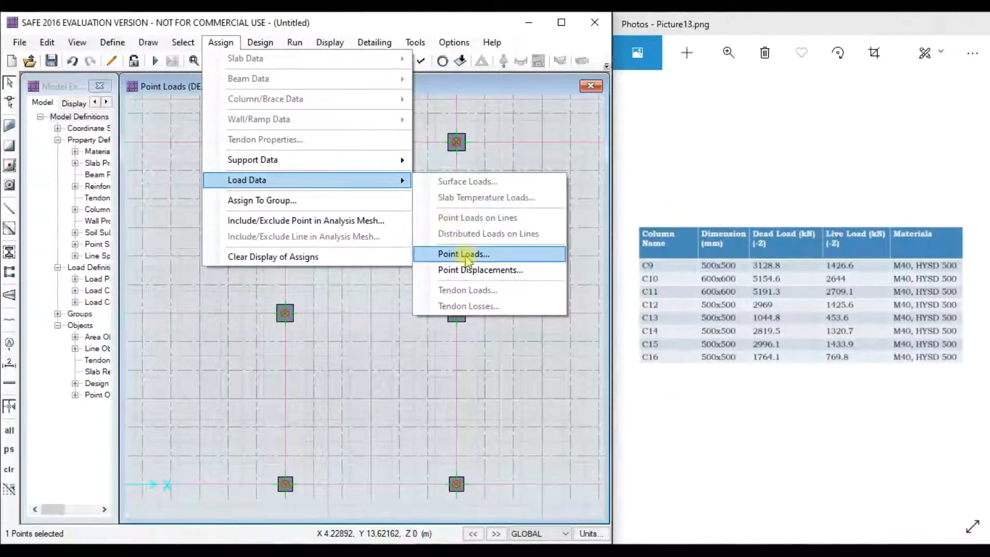
pyautogui.click(466, 255)
pyautogui.click(422, 193)
pyautogui.click(412, 214)
pyautogui.moveTo(412, 146); pyautogui.dragTo(274, 135)
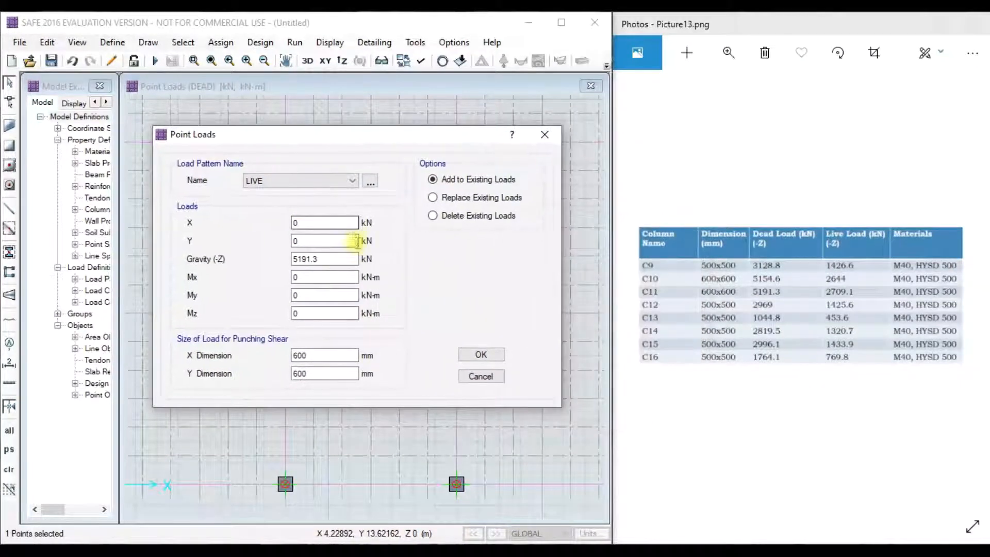
pyautogui.moveTo(330, 260); pyautogui.dragTo(250, 268)
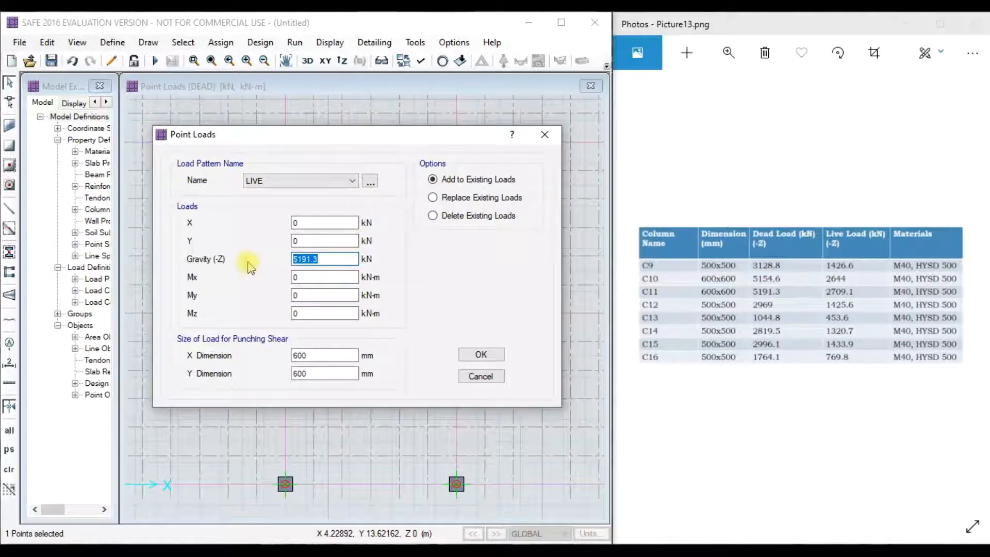
pyautogui.write('2709.1')
pyautogui.click(481, 353)
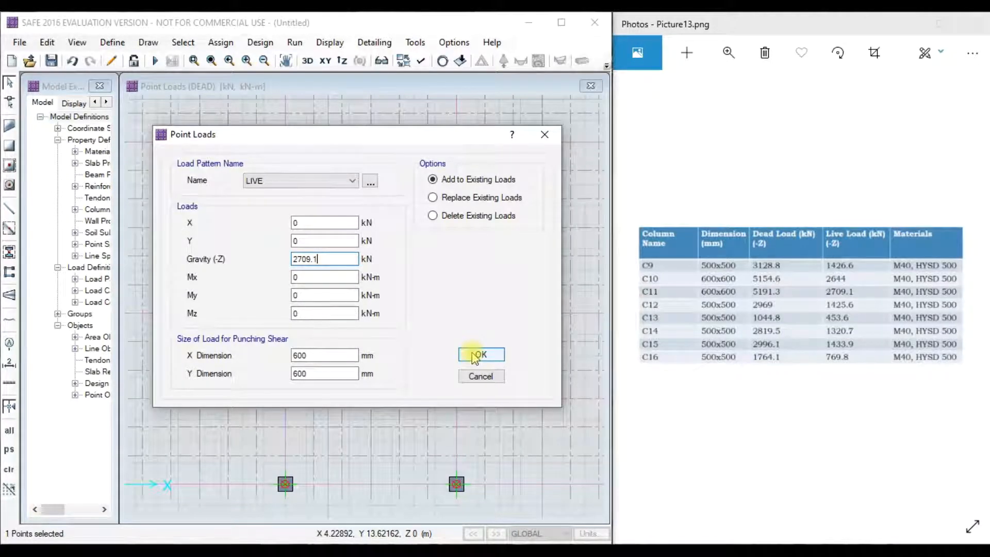
pyautogui.click(475, 356)
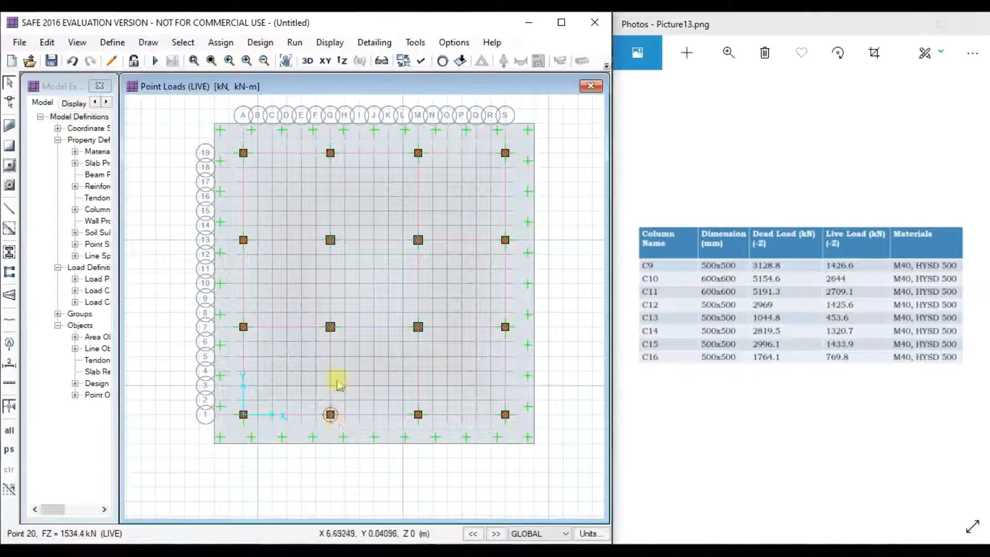
pyautogui.rightClick(419, 328)
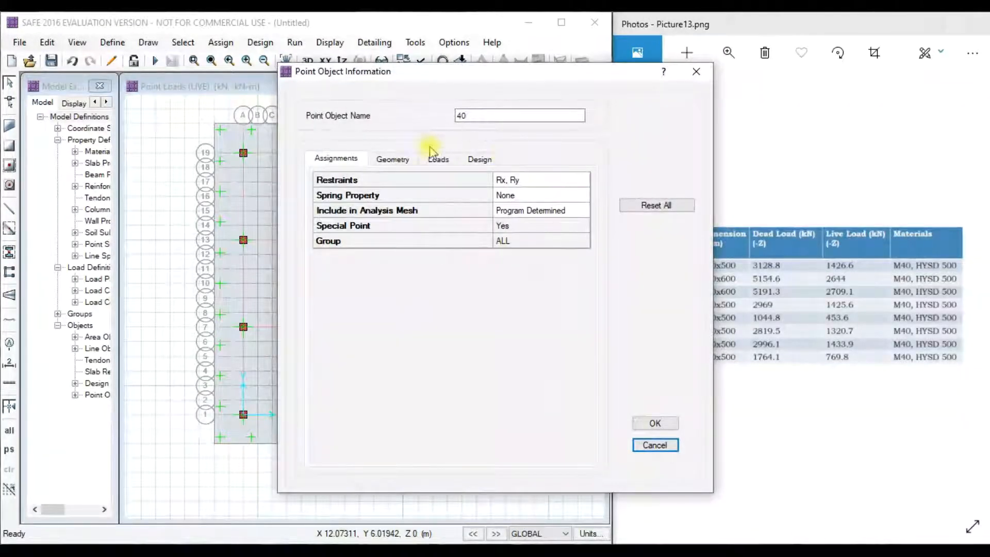
pyautogui.click(438, 160)
pyautogui.moveTo(516, 75); pyautogui.dragTo(335, 93)
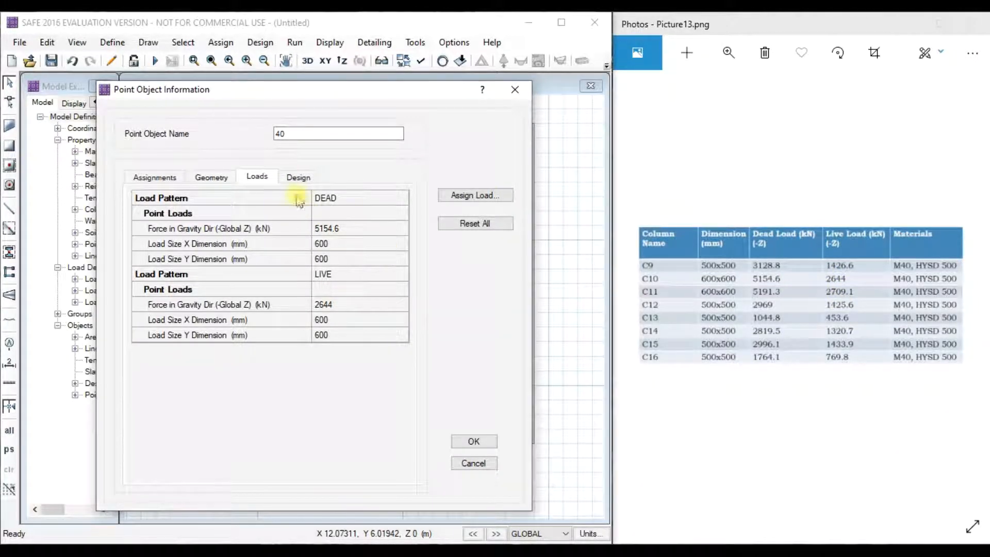
pyautogui.click(298, 178)
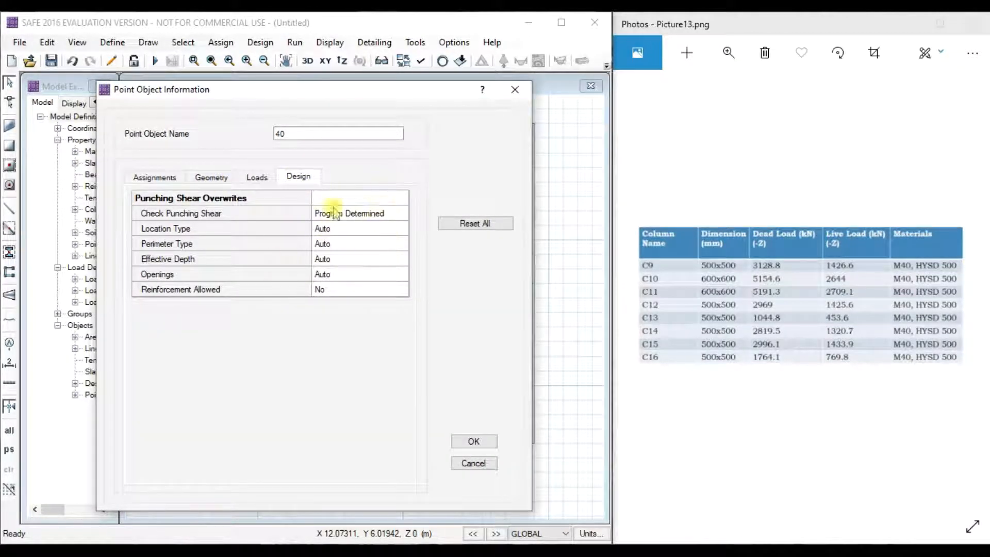
pyautogui.click(155, 177)
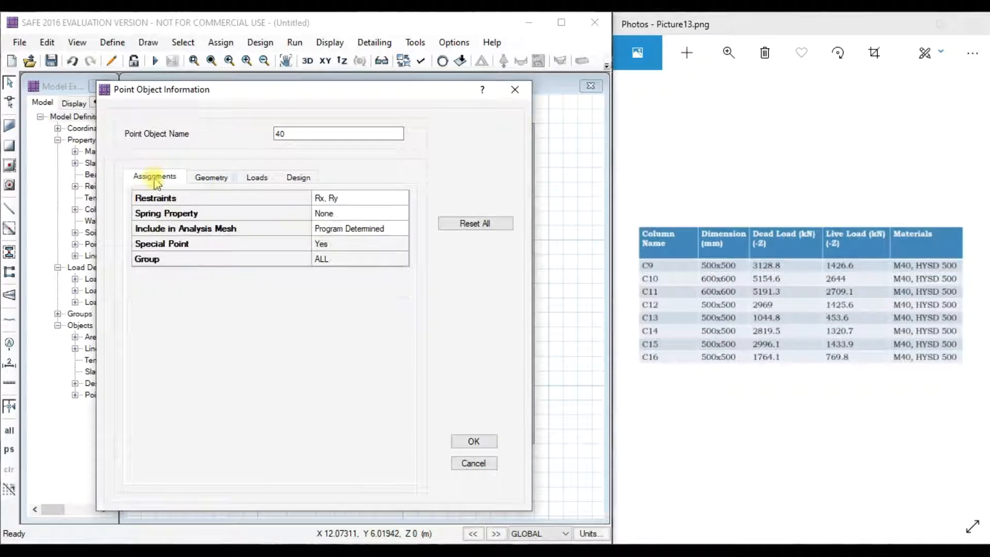
pyautogui.click(222, 183)
pyautogui.click(256, 177)
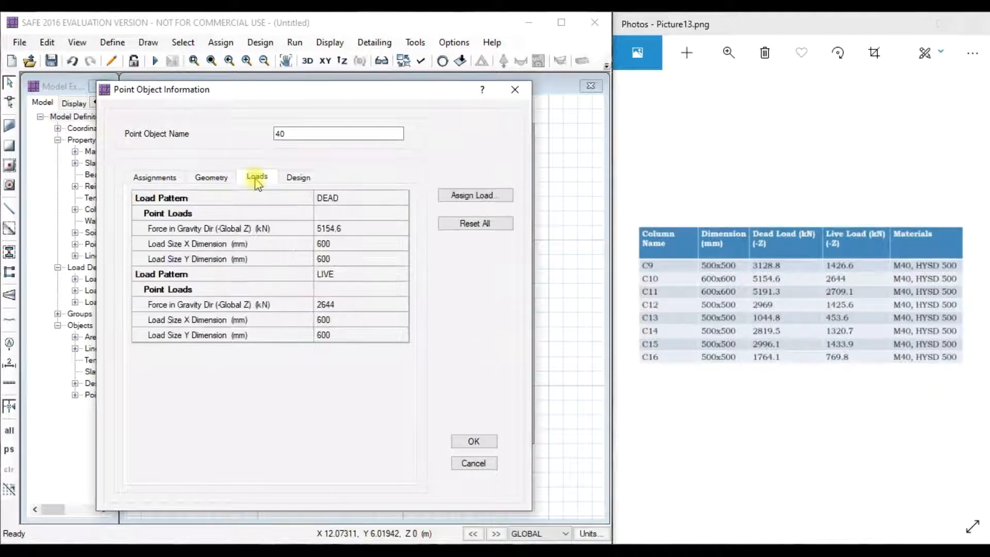
pyautogui.click(474, 441)
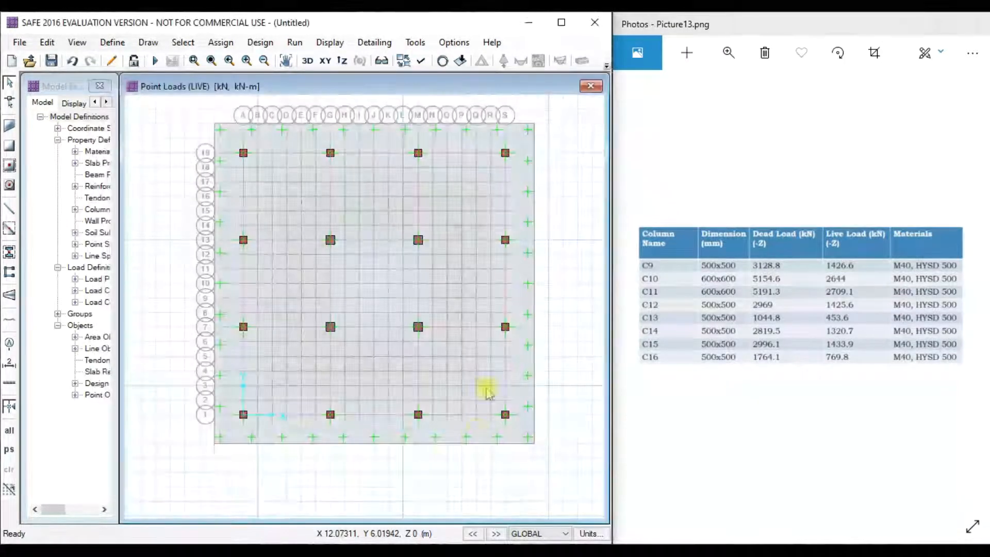
pyautogui.rightClick(454, 328)
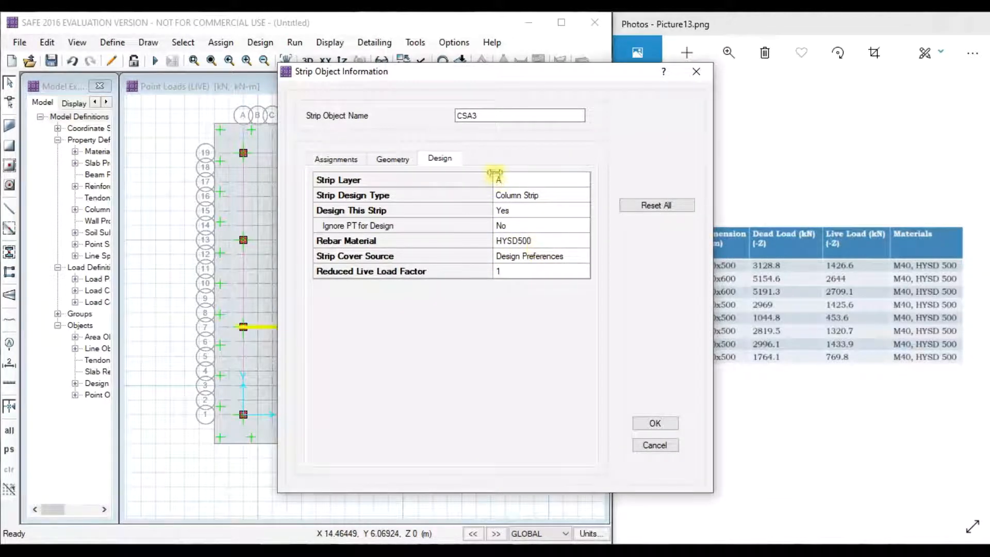
pyautogui.click(696, 73)
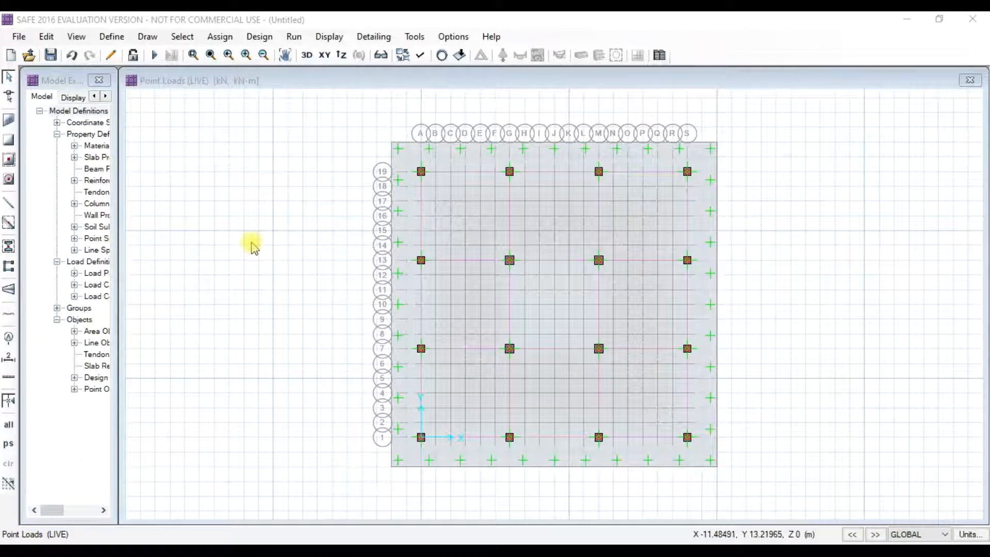
# - Run the analysis, saving the model as FOUNDATION ASSIGNMENT when prompted
pyautogui.click(292, 37)
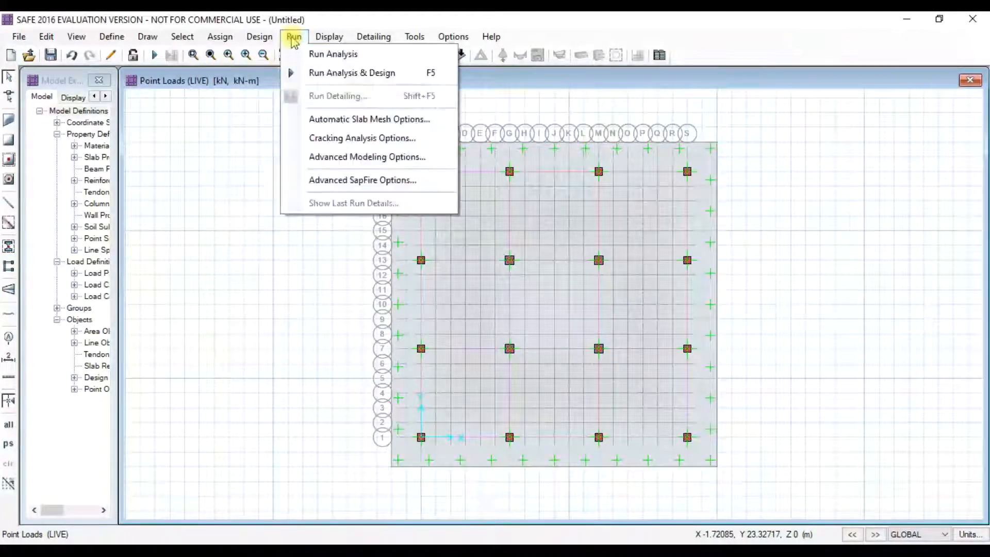
pyautogui.click(313, 53)
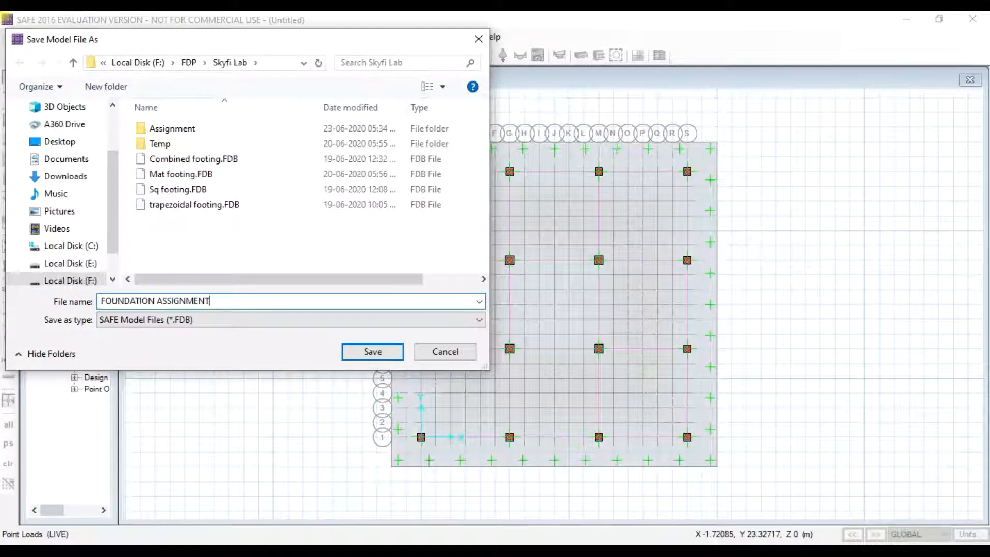
pyautogui.click(381, 354)
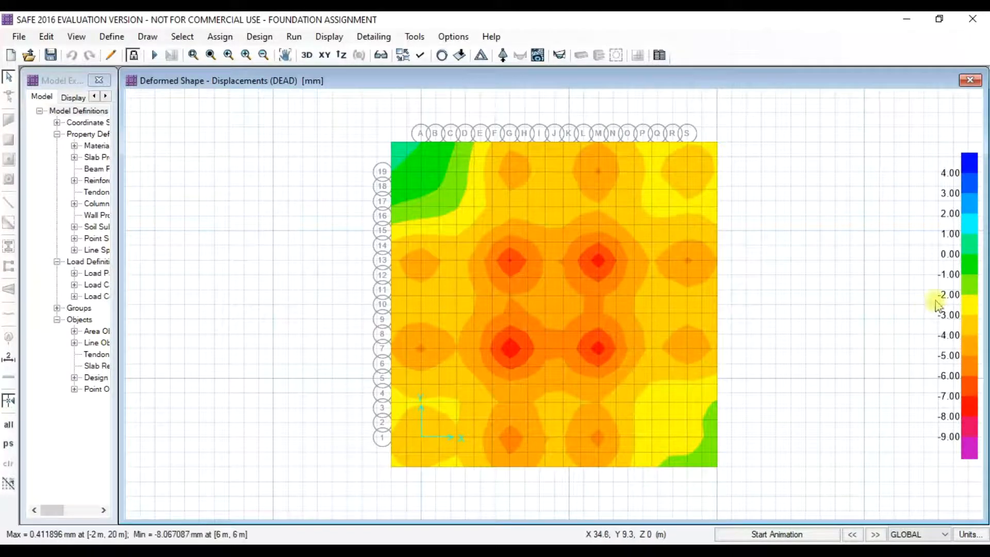
# - Read the DEAD-load displacements (0.41 to -8.07 mm), then run Analysis & Design
pyautogui.moveTo(618, 343)
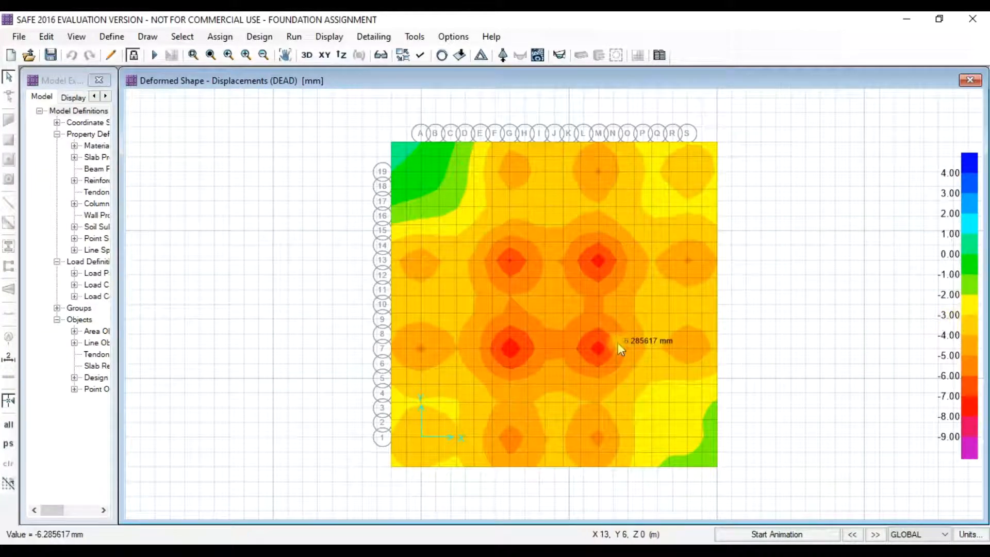
pyautogui.moveTo(566, 331)
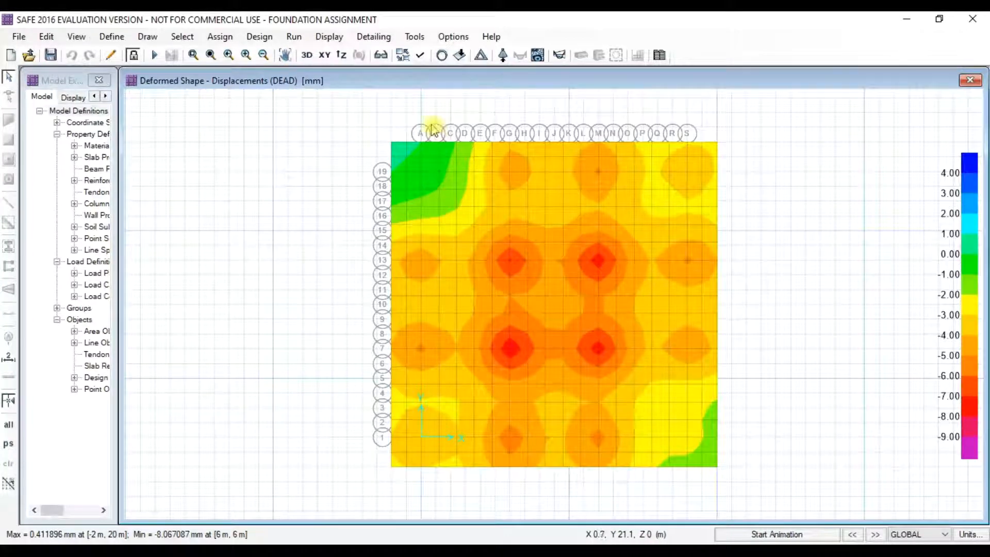
pyautogui.click(292, 38)
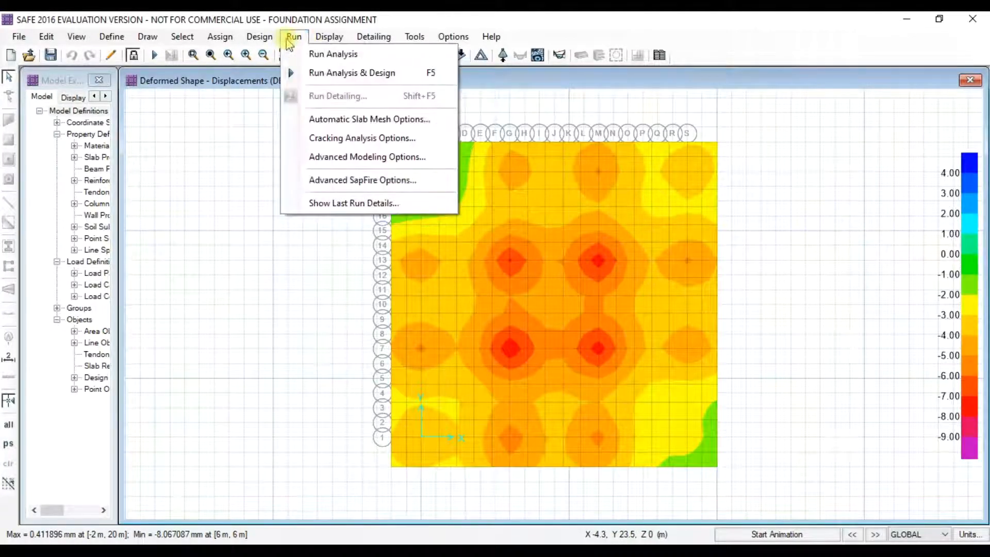
pyautogui.click(326, 73)
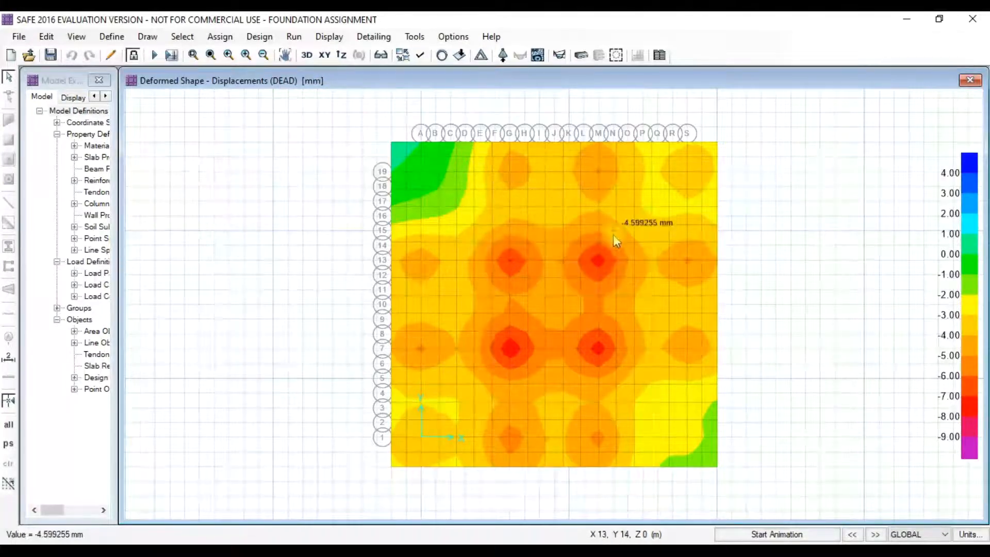
pyautogui.click(294, 37)
pyautogui.click(294, 37)
pyautogui.click(294, 38)
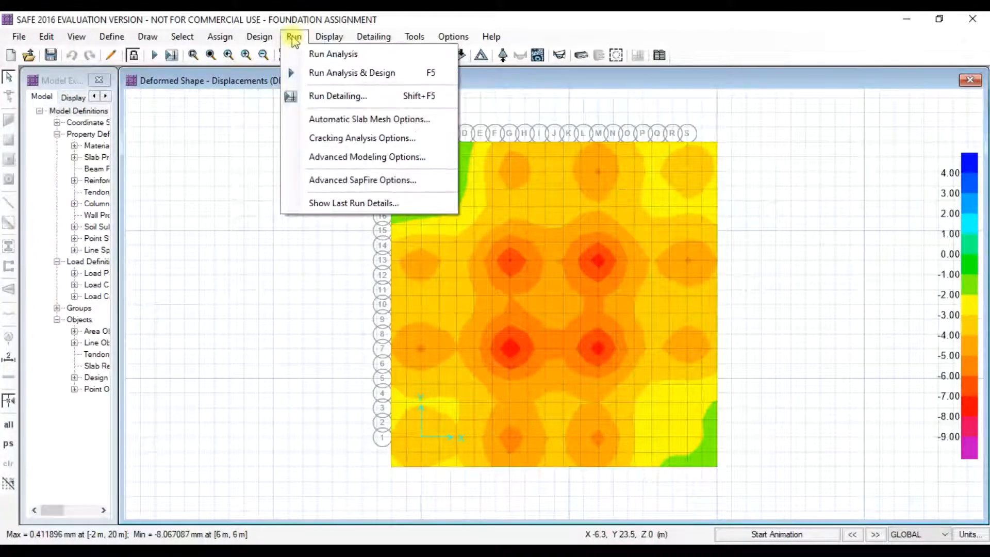
pyautogui.moveTo(328, 36)
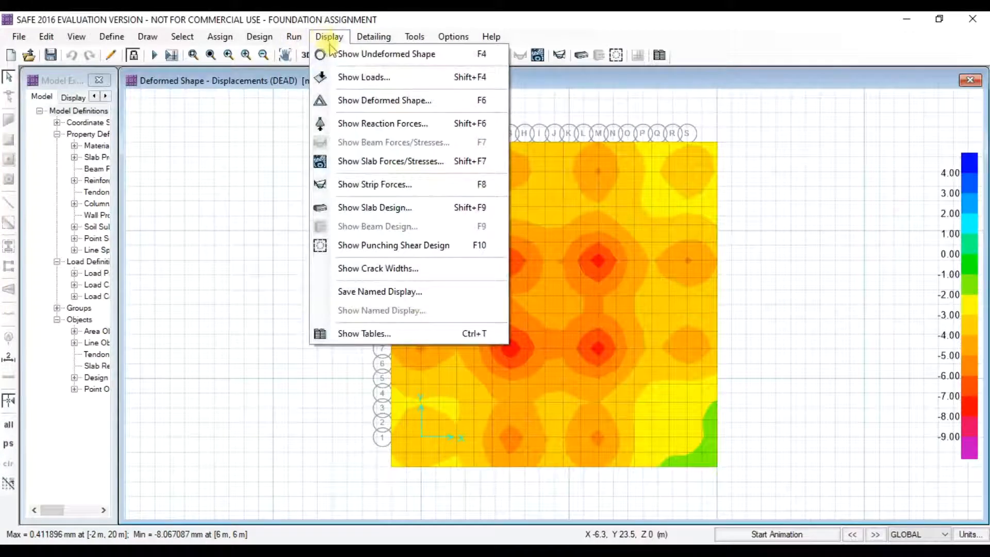
# - Review the punching shear ratios, which fail at up to 4.3082, then unlock the model
pyautogui.click(403, 247)
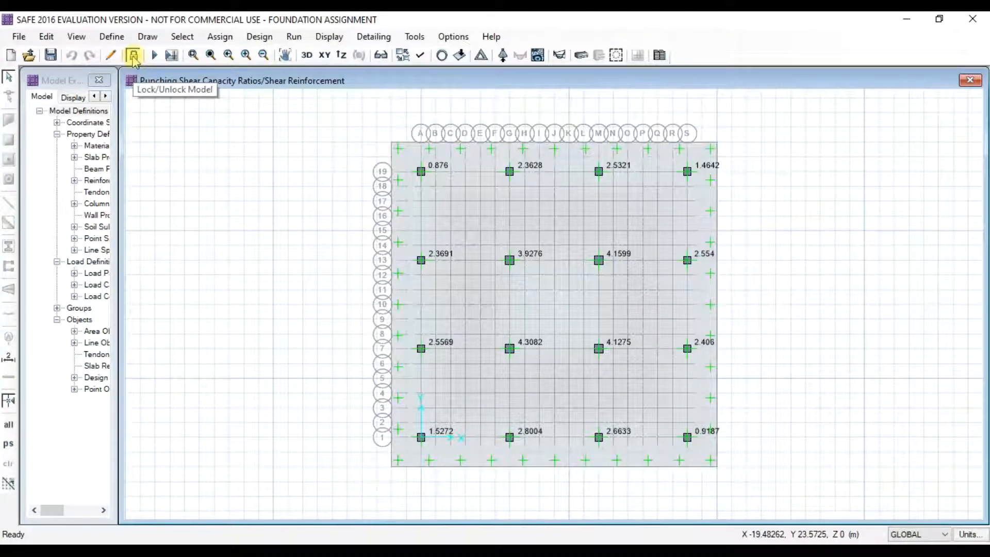
pyautogui.click(134, 56)
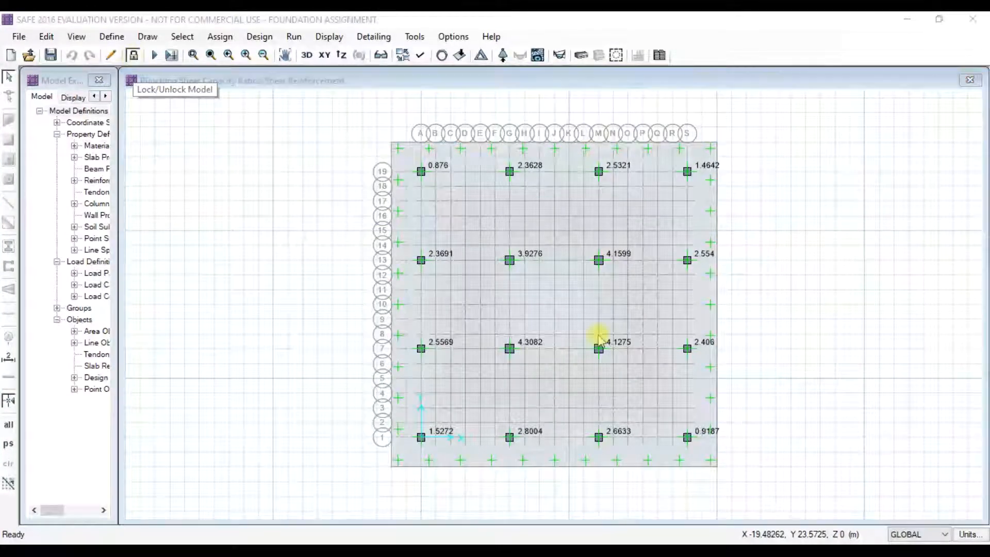
pyautogui.click(542, 338)
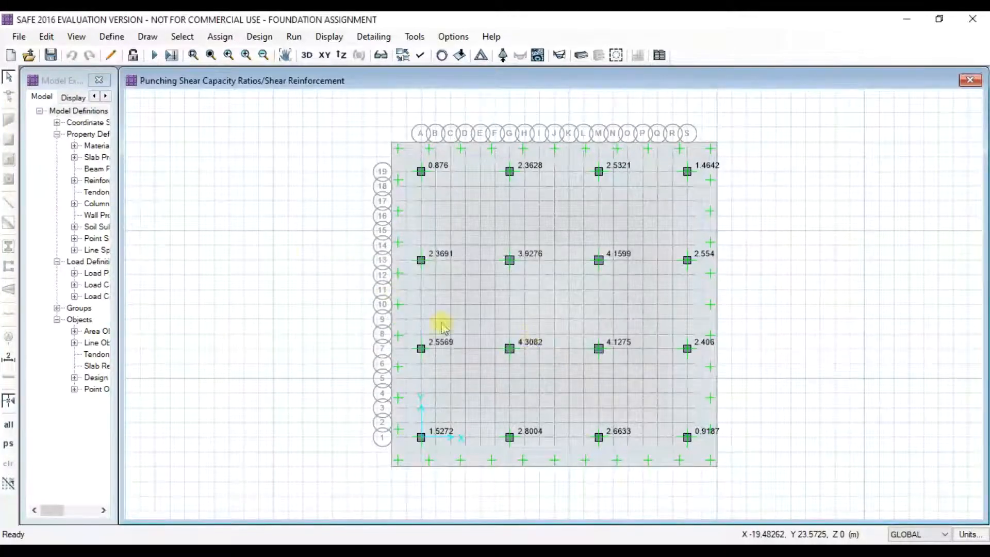
pyautogui.click(112, 36)
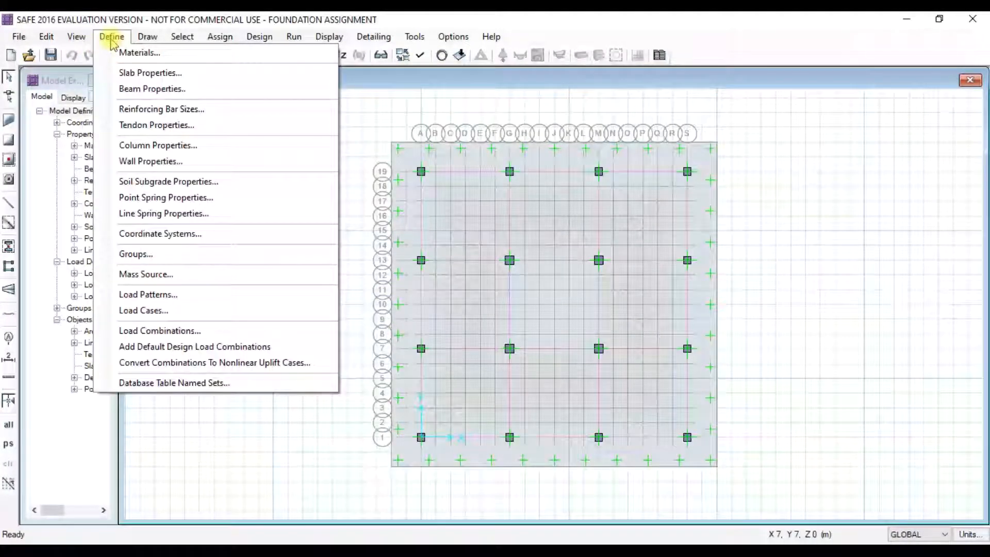
# - Increase the MAT FOOTING slab property thickness from 500 mm to 900 mm
pyautogui.click(129, 72)
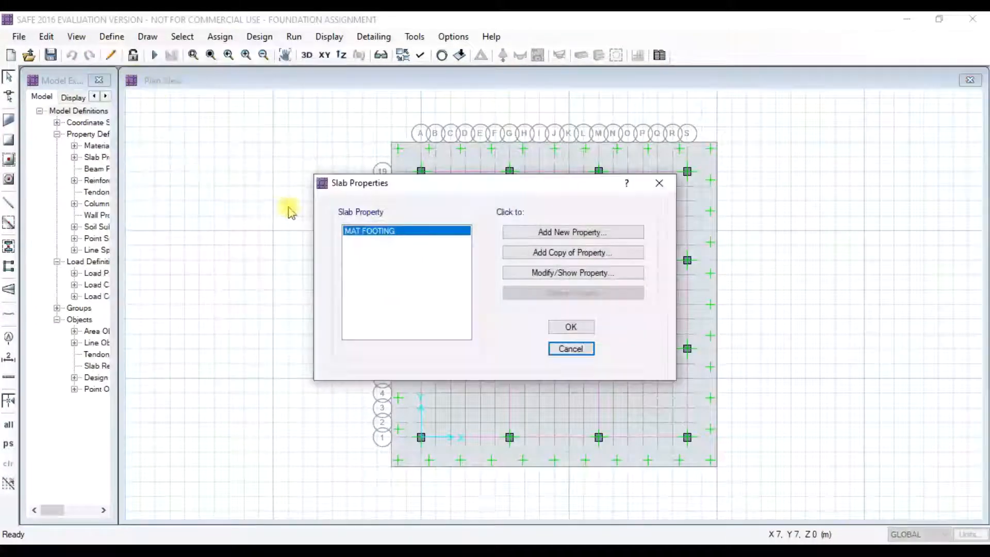
pyautogui.click(565, 272)
pyautogui.doubleClick(564, 272)
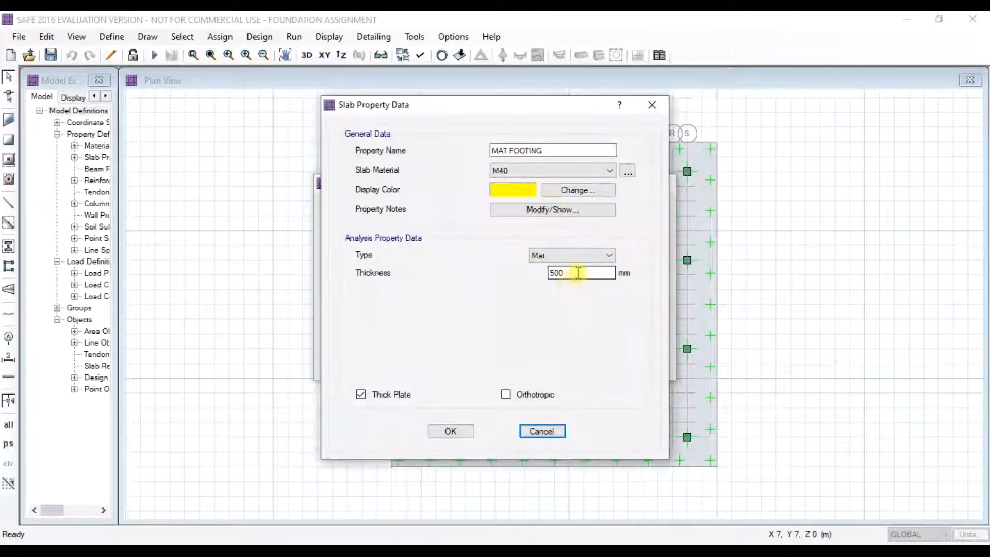
pyautogui.write('900')
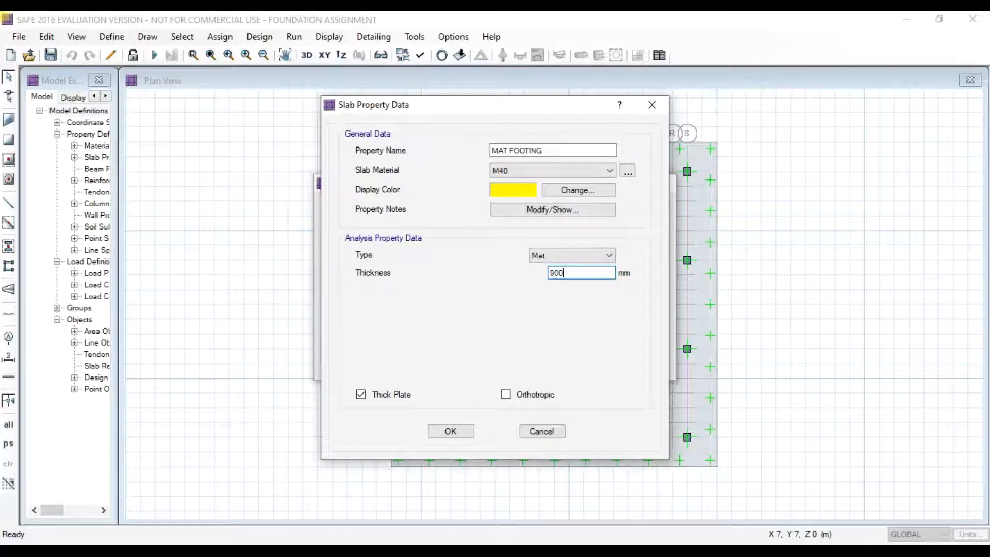
pyautogui.click(449, 431)
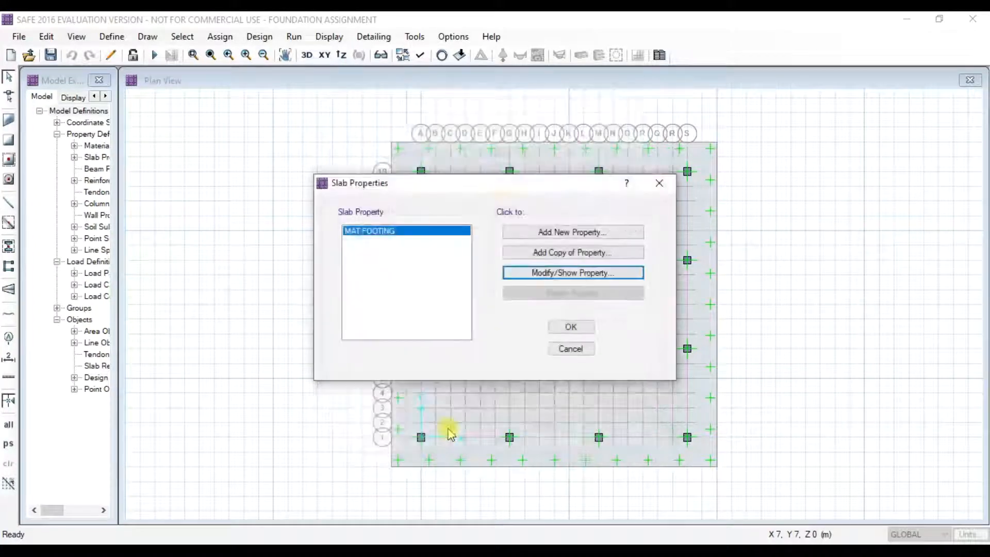
# - Close the slab properties and run analysis and design on the 900 mm mat
pyautogui.click(571, 327)
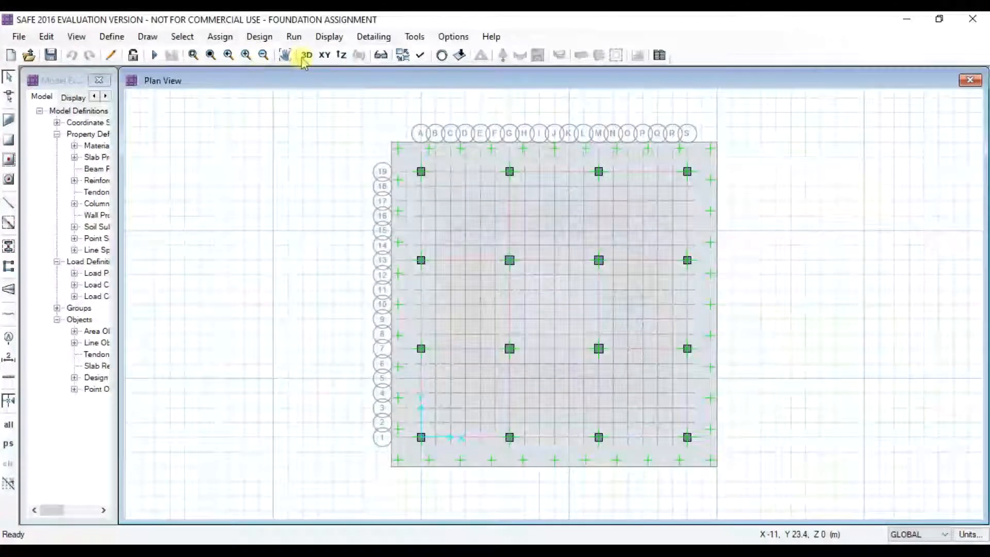
pyautogui.click(294, 36)
pyautogui.click(313, 54)
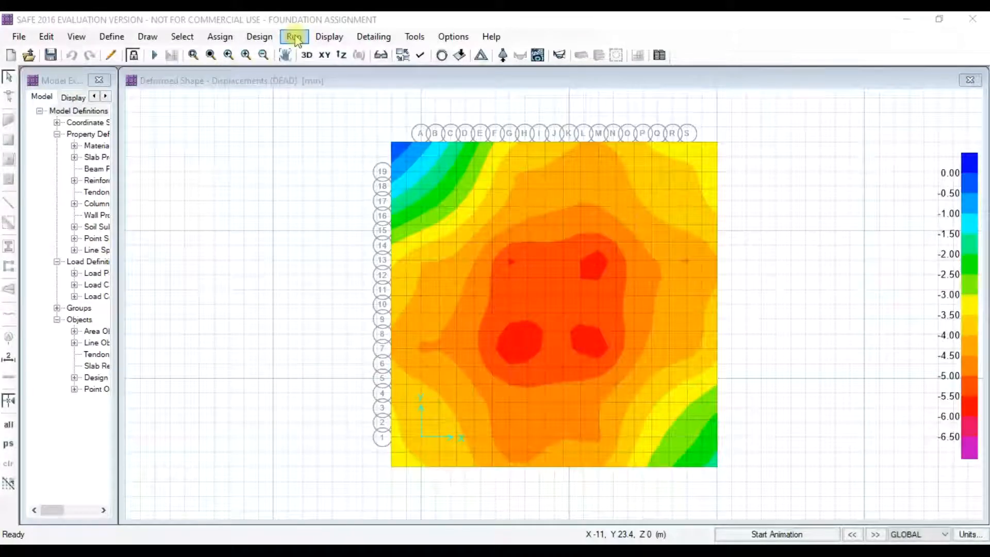
pyautogui.click(296, 40)
pyautogui.click(330, 73)
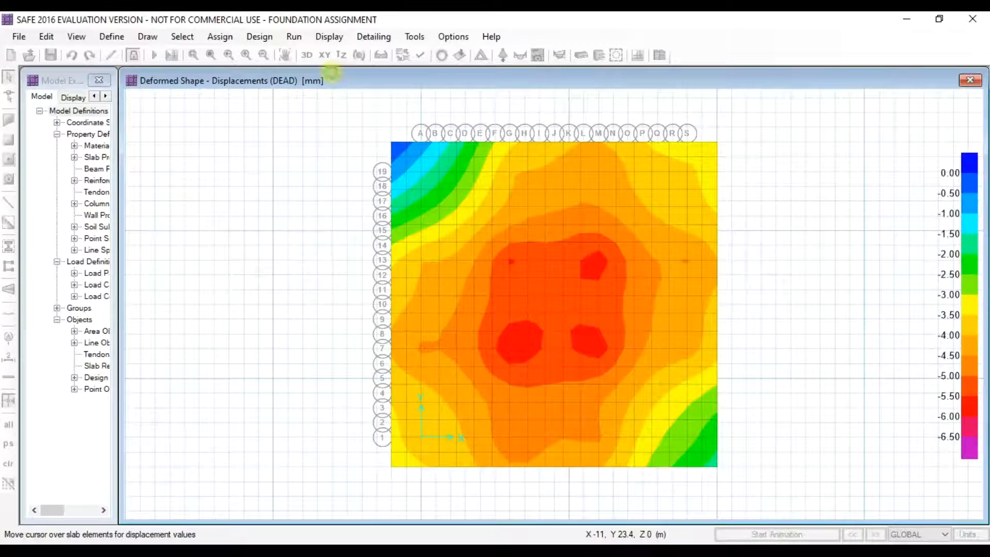
# - Check punching shear ratios, peaking at 1.6316, then unlock the model and discard results
pyautogui.click(324, 37)
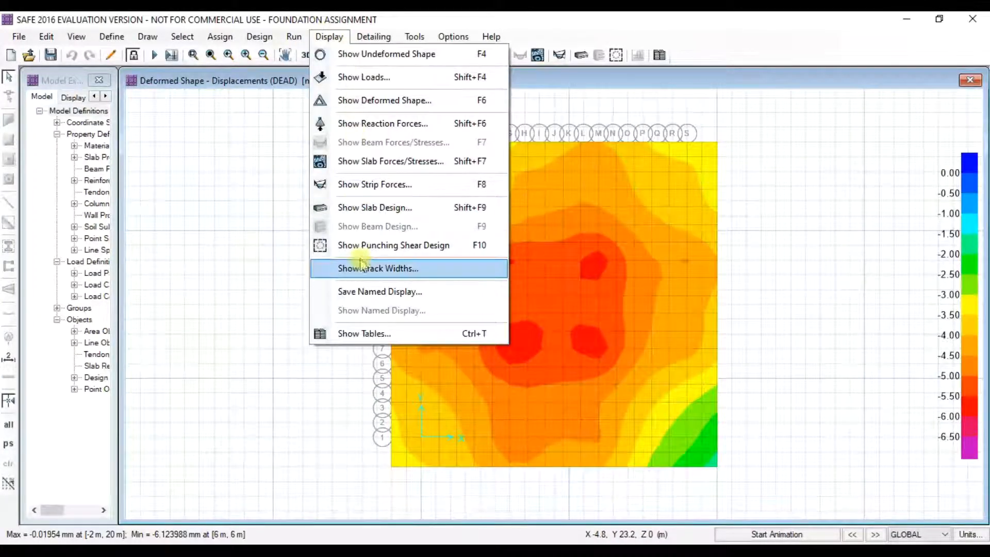
pyautogui.click(366, 246)
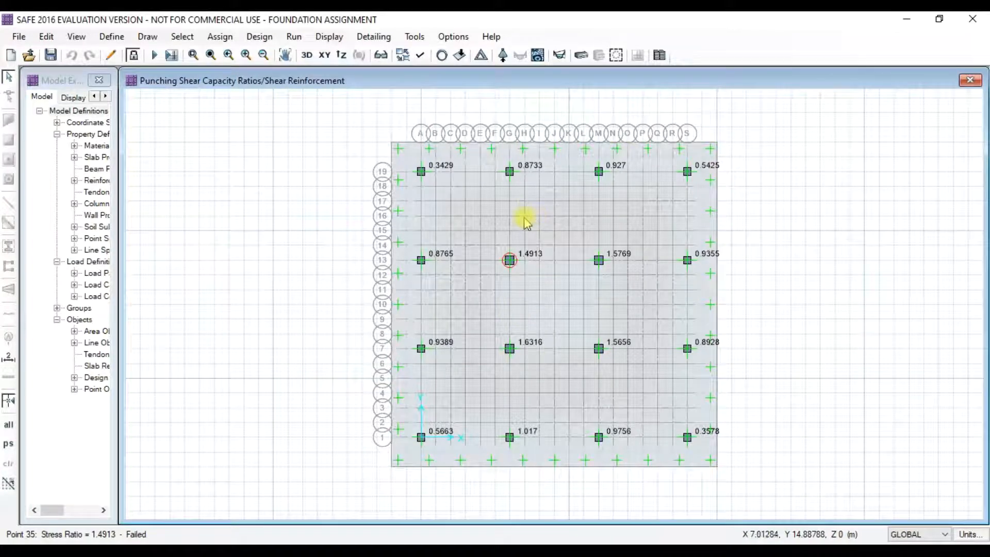
pyautogui.click(133, 55)
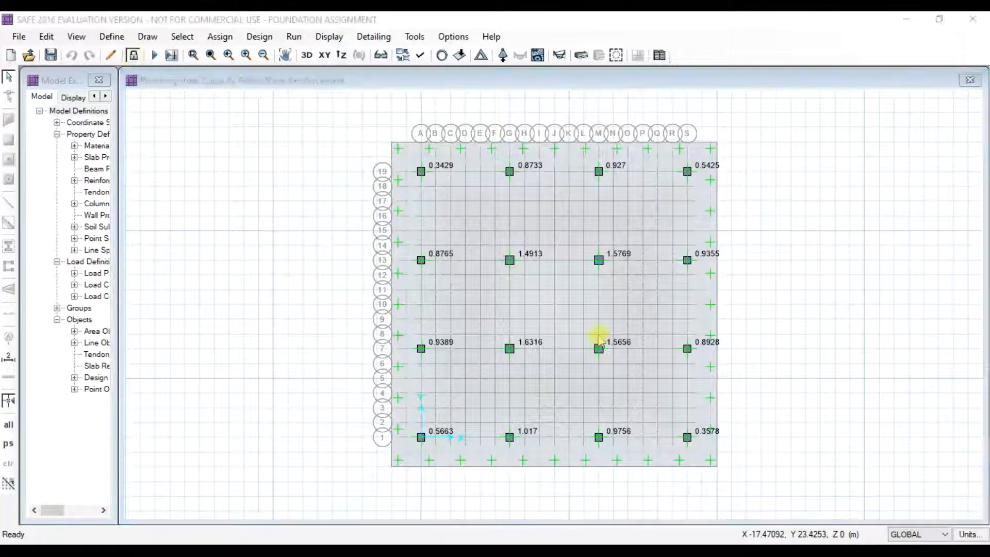
pyautogui.click(538, 335)
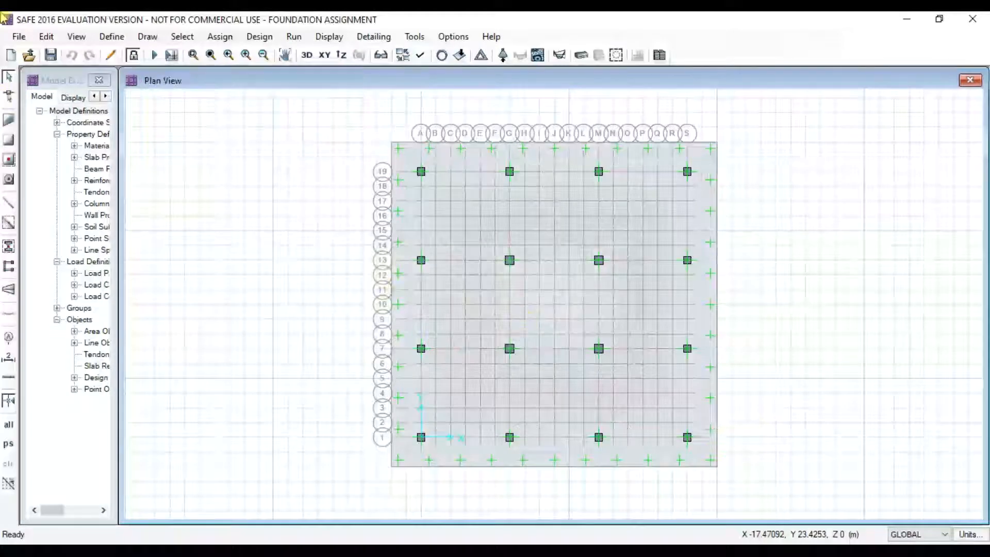
pyautogui.click(112, 36)
# - Change the MAT FOOTING slab thickness from 900 mm to 1200 mm
pyautogui.click(149, 71)
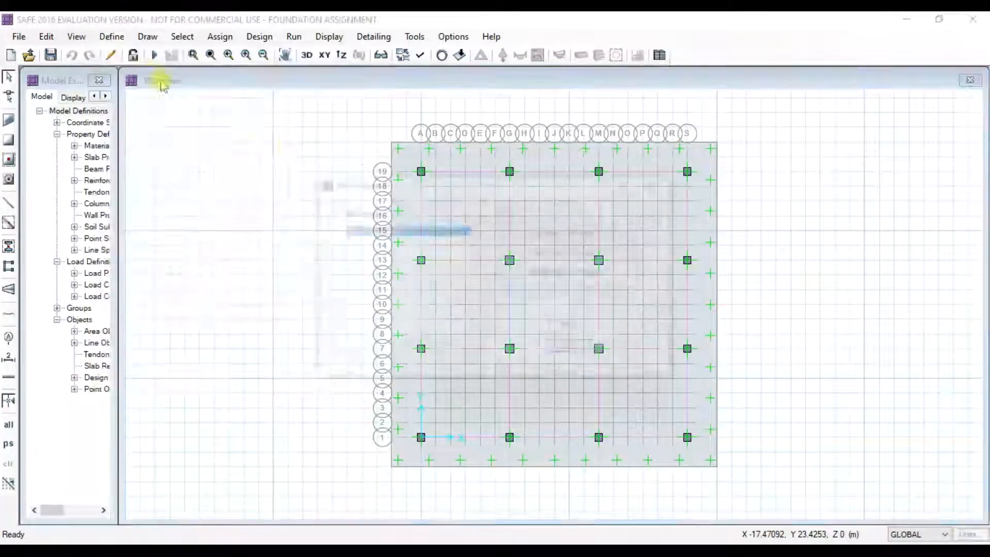
pyautogui.click(523, 272)
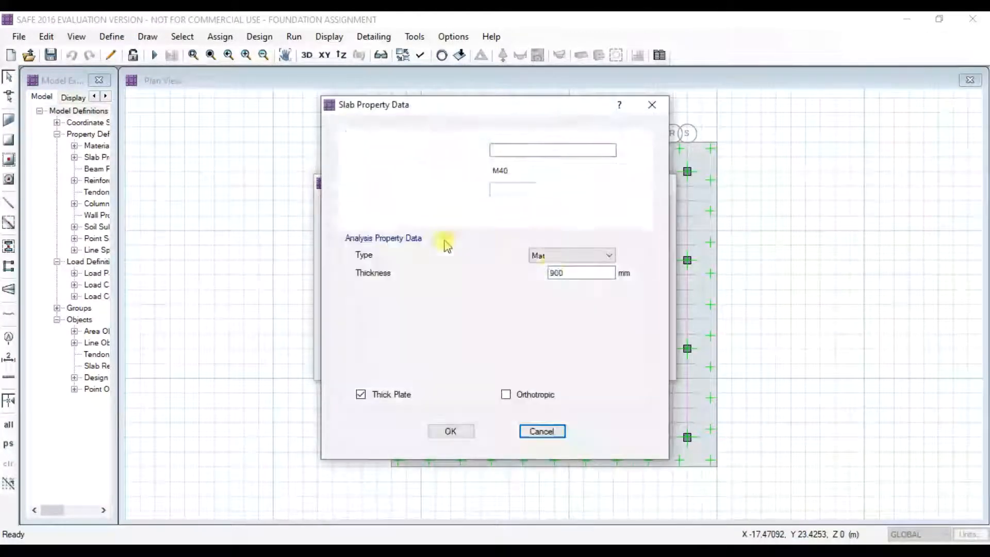
pyautogui.moveTo(583, 272); pyautogui.dragTo(496, 274)
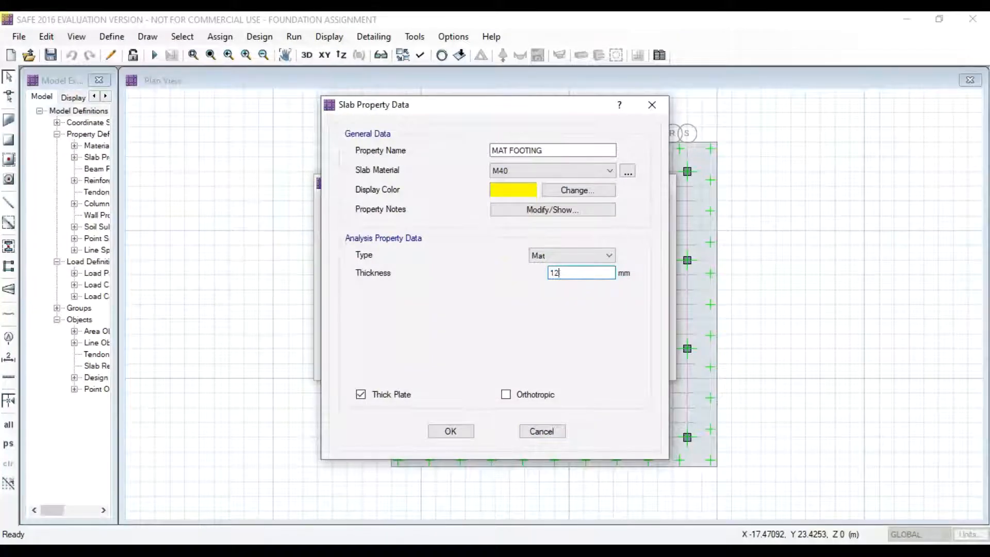
pyautogui.write('1200')
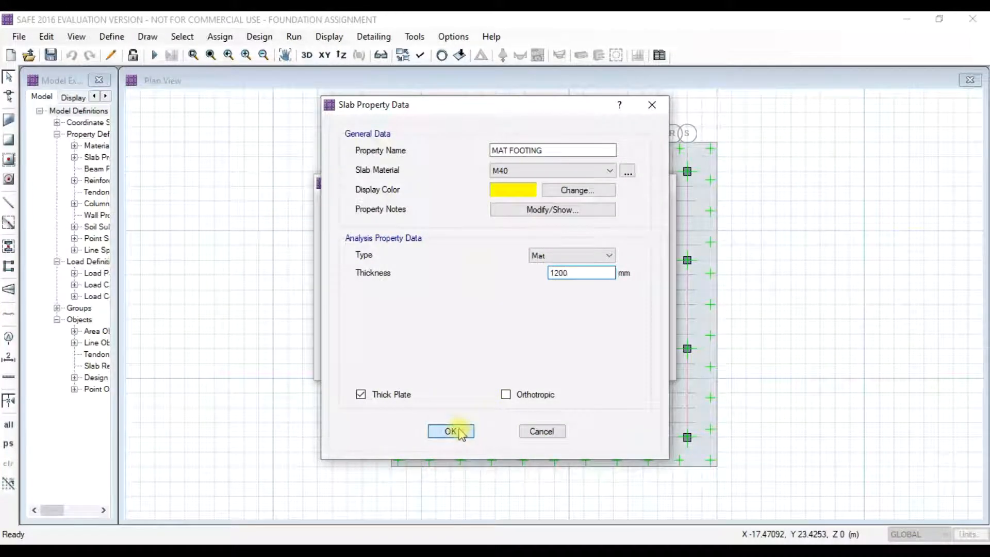
pyautogui.click(450, 431)
pyautogui.click(570, 327)
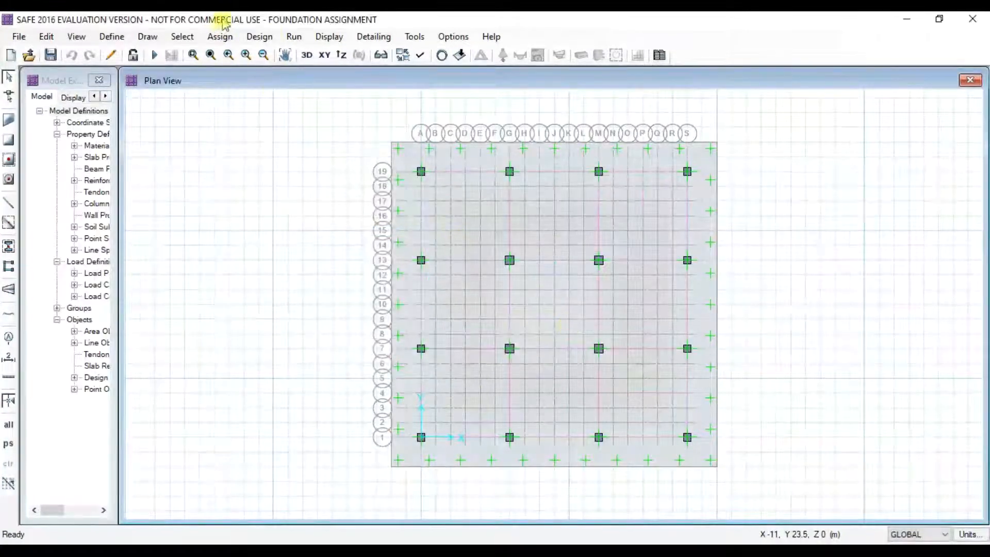
# - Re-run analysis and design on the 1200 mm mat
pyautogui.click(292, 37)
pyautogui.click(330, 53)
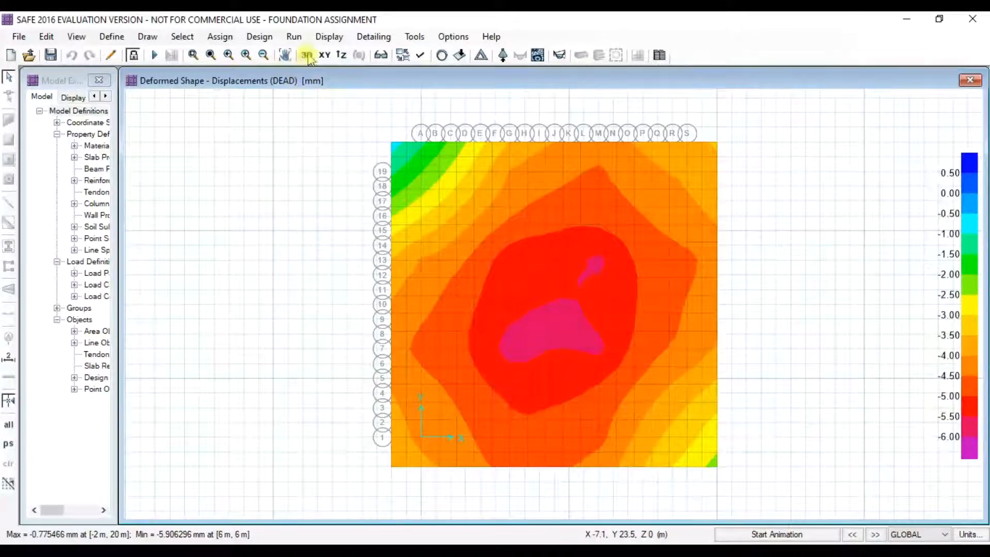
pyautogui.click(294, 36)
pyautogui.click(335, 71)
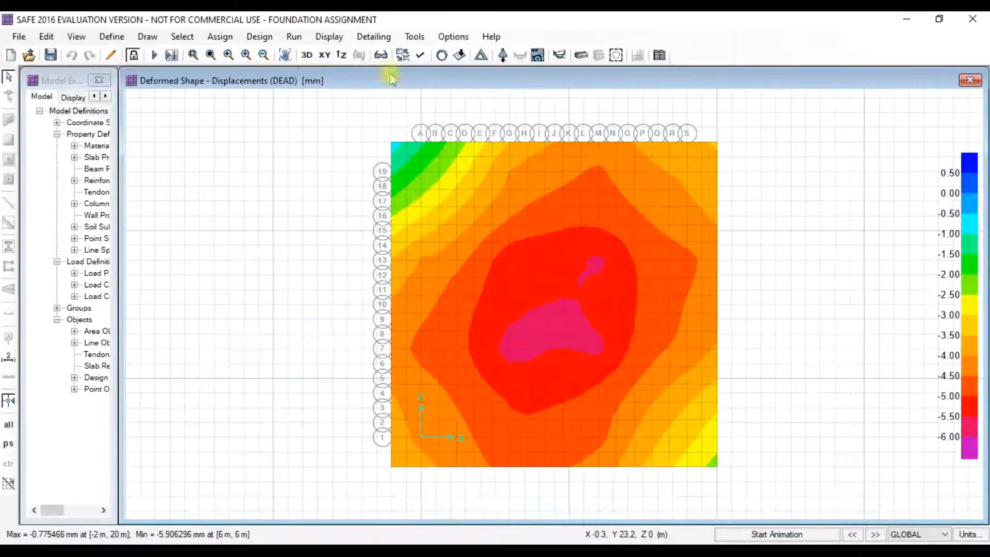
pyautogui.click(298, 39)
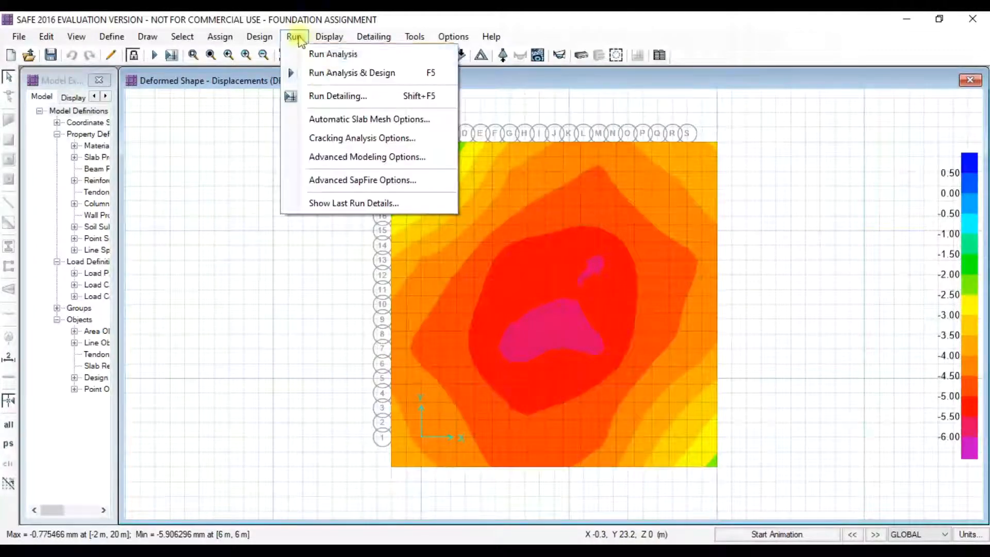
# - Show the punching shear design ratios at each column, confirming a 0.9824 maximum
pyautogui.click(326, 40)
pyautogui.click(327, 39)
pyautogui.click(364, 243)
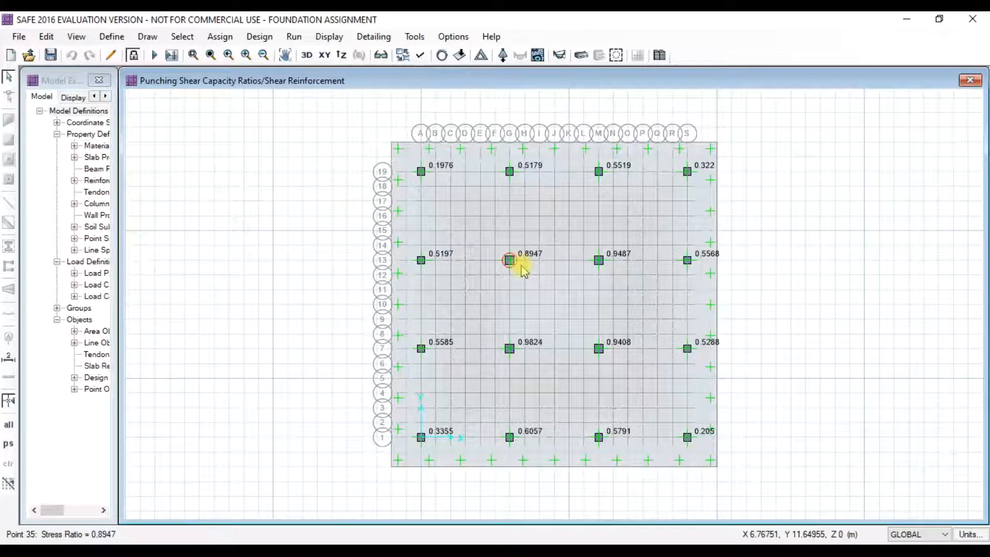
pyautogui.click(294, 36)
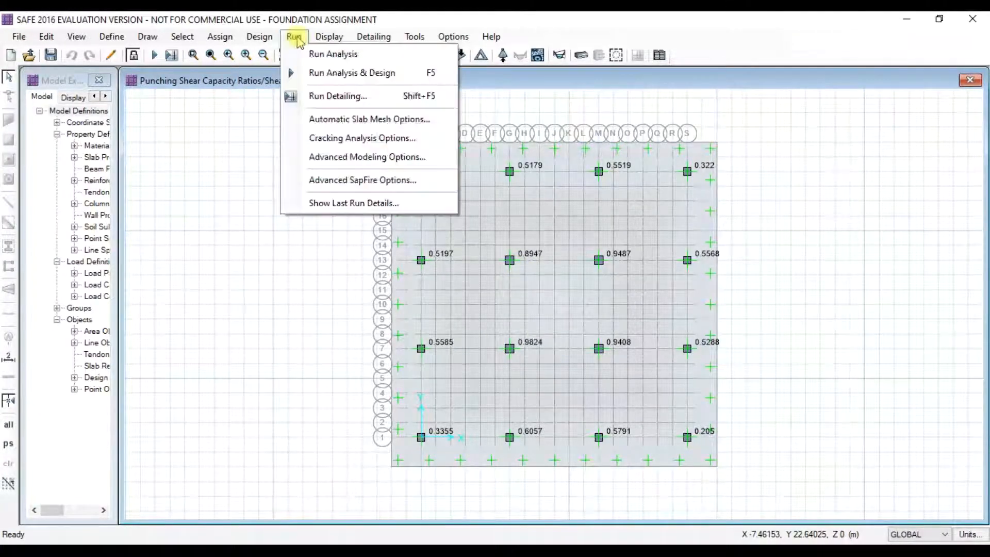
# - Run detailing with default options and pan around the resulting Framing Plan drawing
pyautogui.click(332, 98)
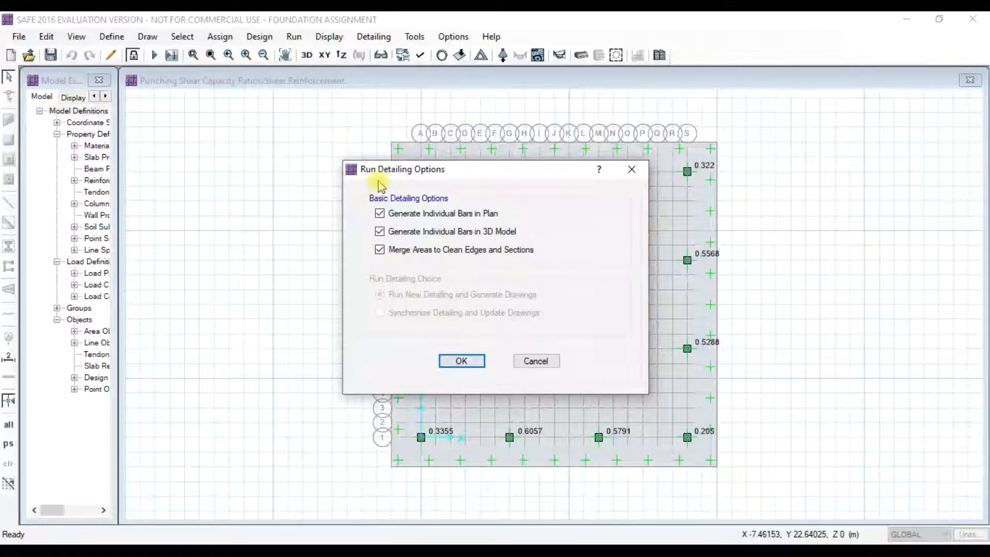
pyautogui.click(462, 362)
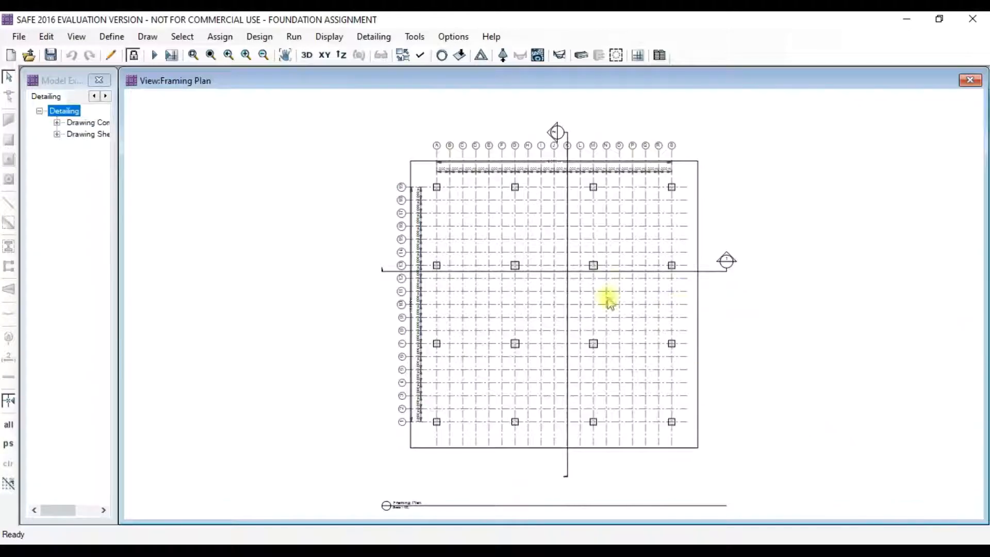
pyautogui.scroll(3, 507, 219)
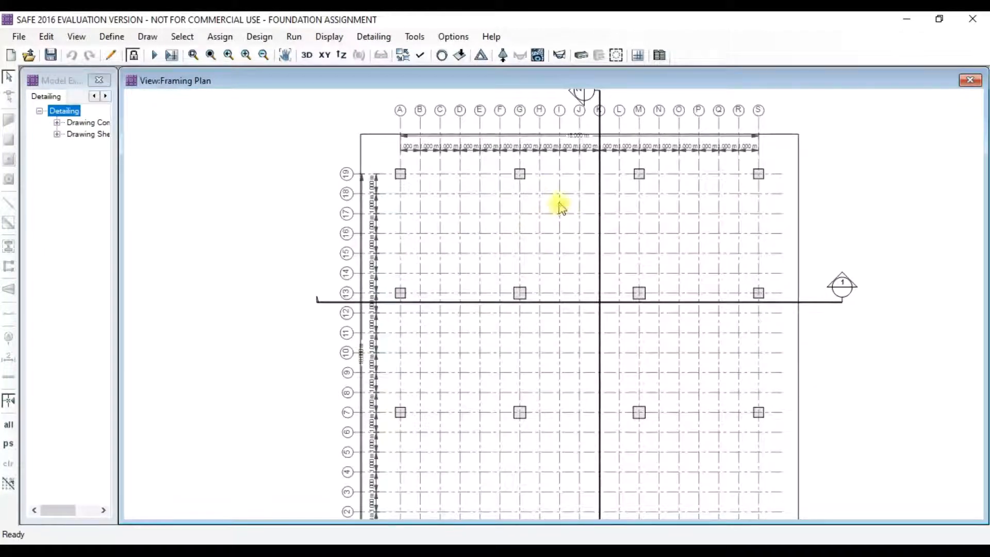
pyautogui.scroll(-1, 639, 250)
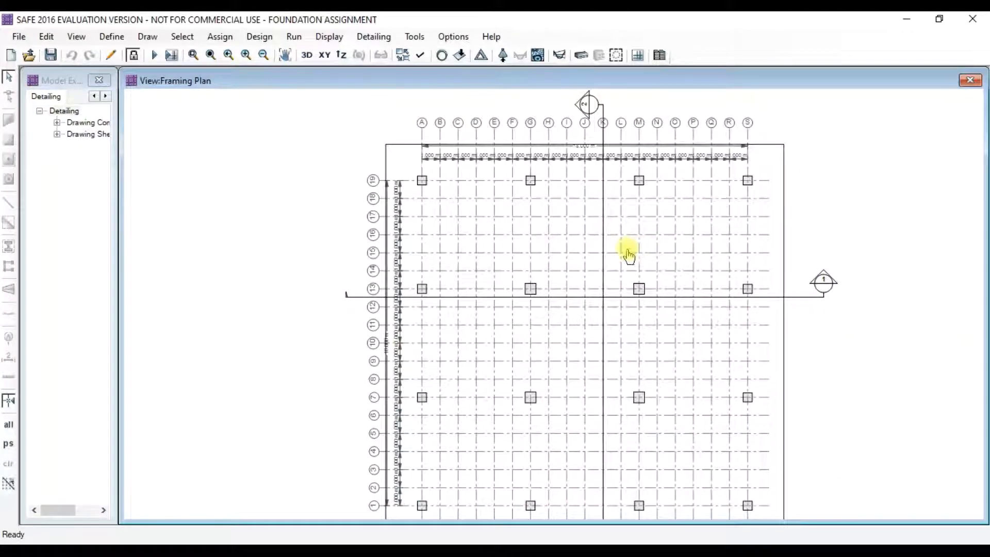
pyautogui.moveTo(628, 255); pyautogui.dragTo(586, 227, button='middle')
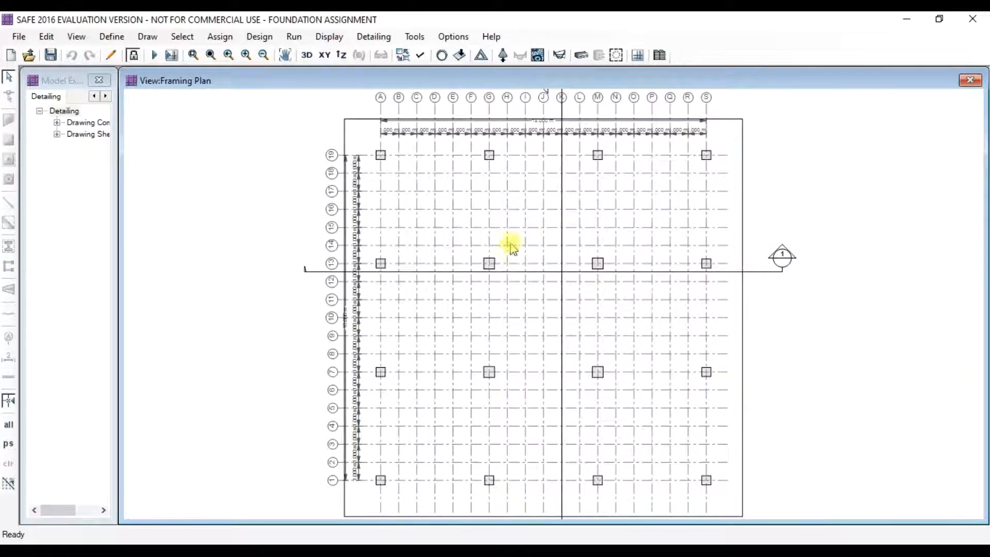
pyautogui.click(64, 110)
pyautogui.click(906, 533)
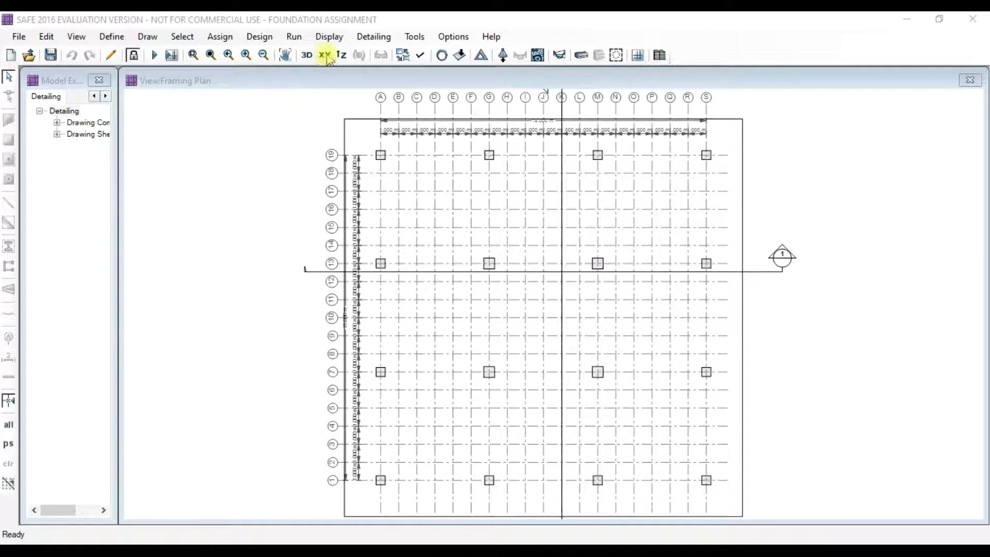
# - Plot the COMB1 strip moment diagram, then redraw it for the Layer B strips only
pyautogui.click(328, 36)
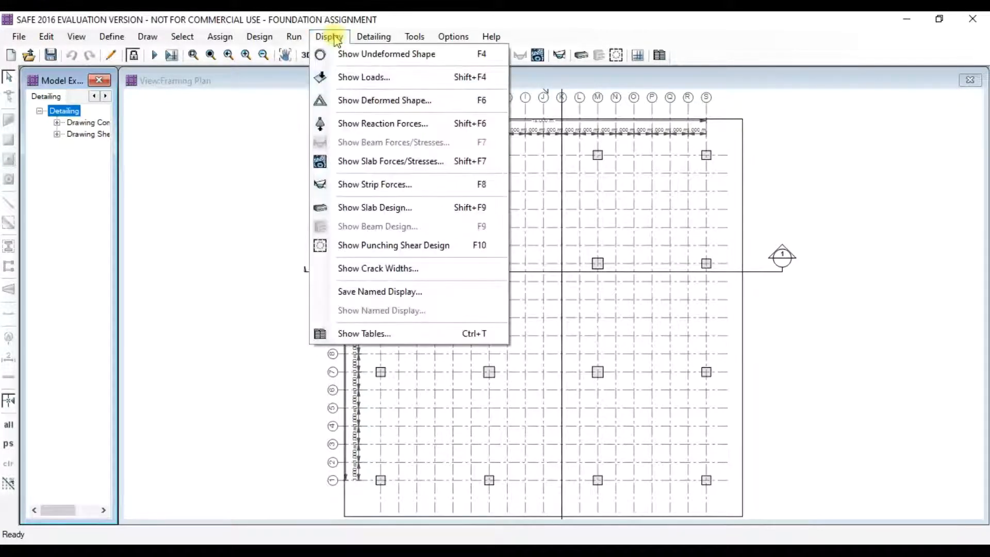
pyautogui.click(369, 185)
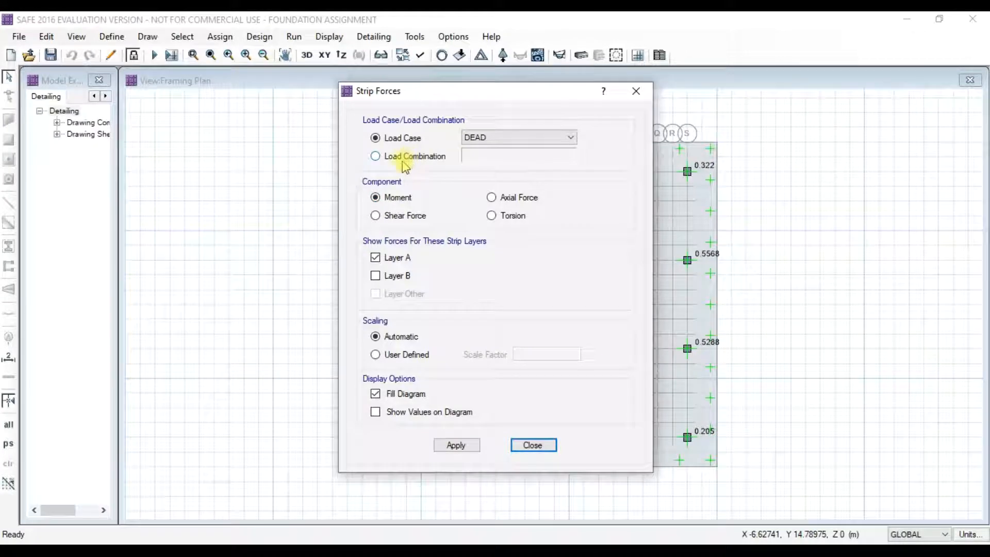
pyautogui.click(375, 155)
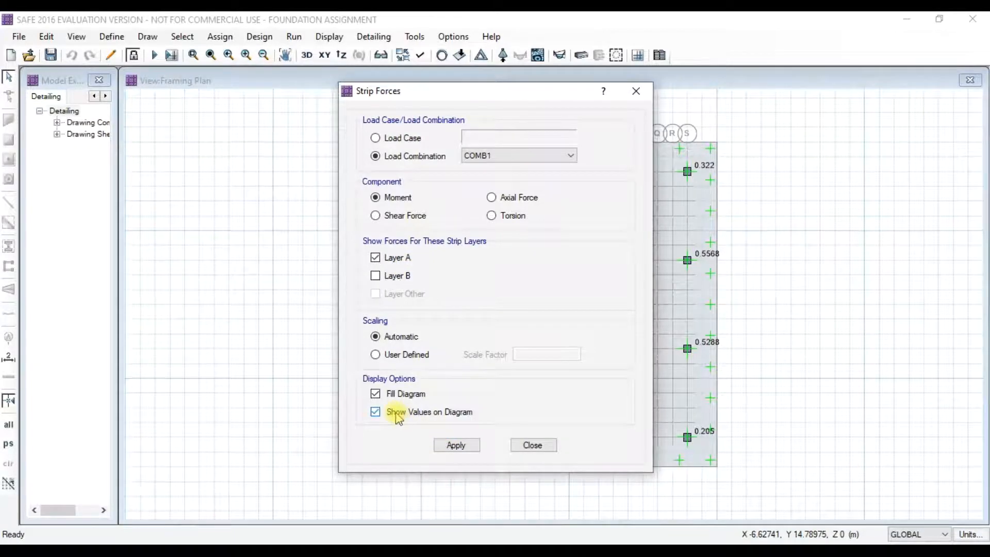
pyautogui.click(457, 445)
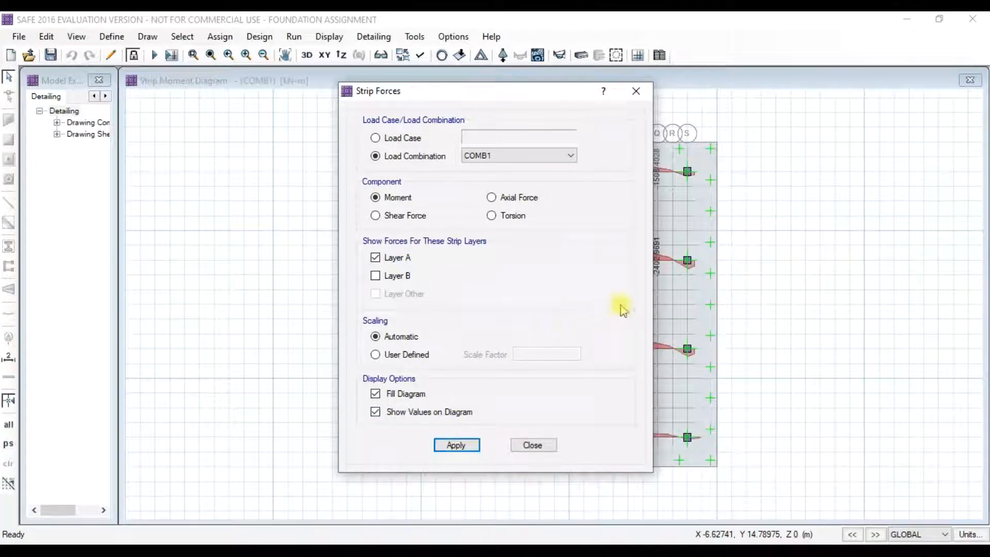
pyautogui.moveTo(538, 96)
pyautogui.mouseDown()
pyautogui.moveTo(343, 139)
pyautogui.moveTo(232, 124)
pyautogui.mouseUp()
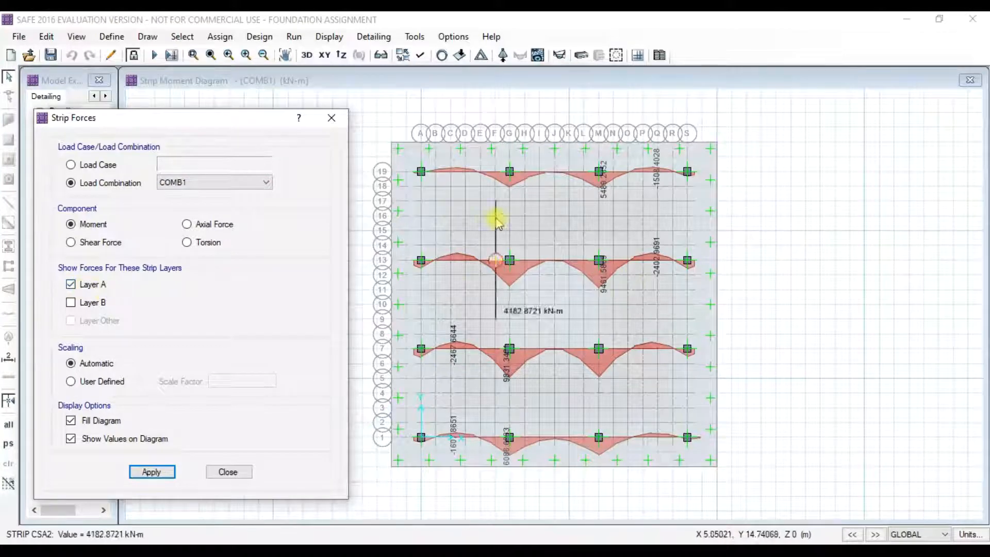
pyautogui.click(71, 303)
pyautogui.click(71, 285)
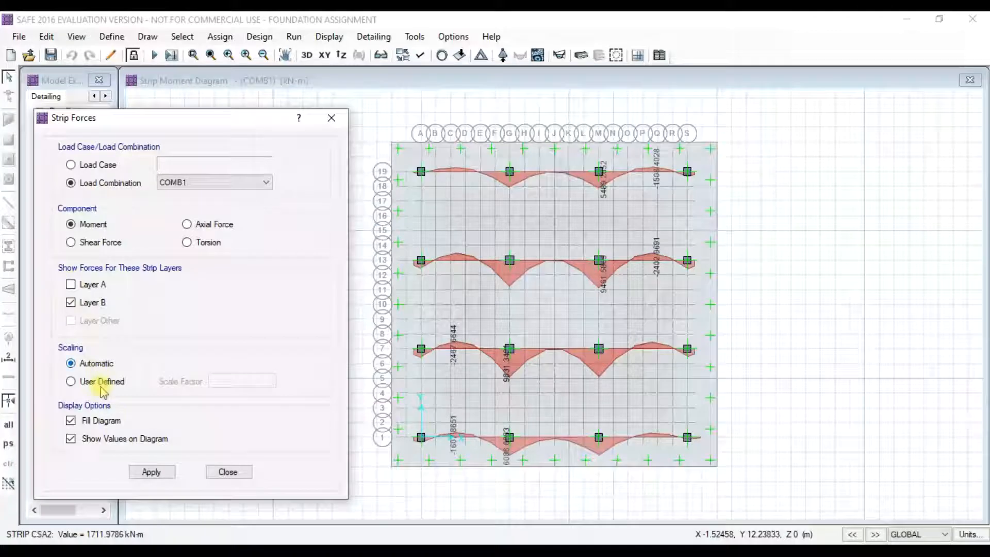
pyautogui.click(151, 473)
# - Switch the strip forces to Shear Force for the Layer A strips and close the settings
pyautogui.click(72, 242)
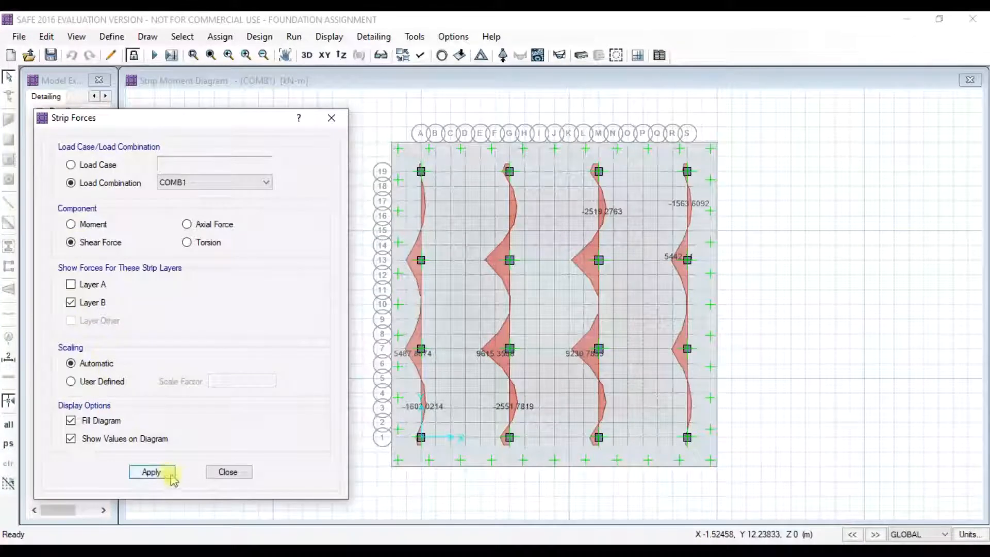
pyautogui.click(153, 472)
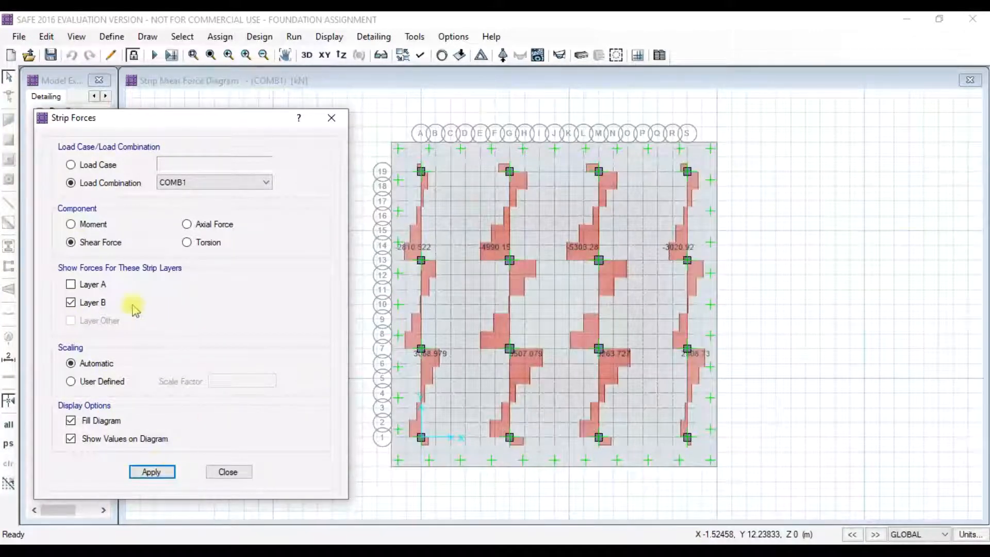
pyautogui.click(71, 284)
pyautogui.click(72, 303)
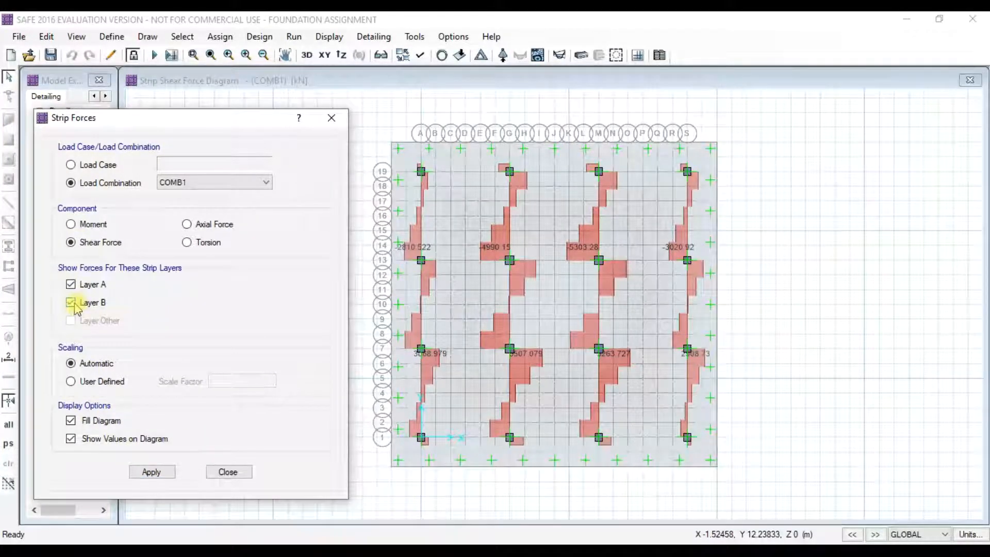
pyautogui.click(163, 473)
pyautogui.moveTo(153, 131); pyautogui.dragTo(201, 141)
pyautogui.click(380, 128)
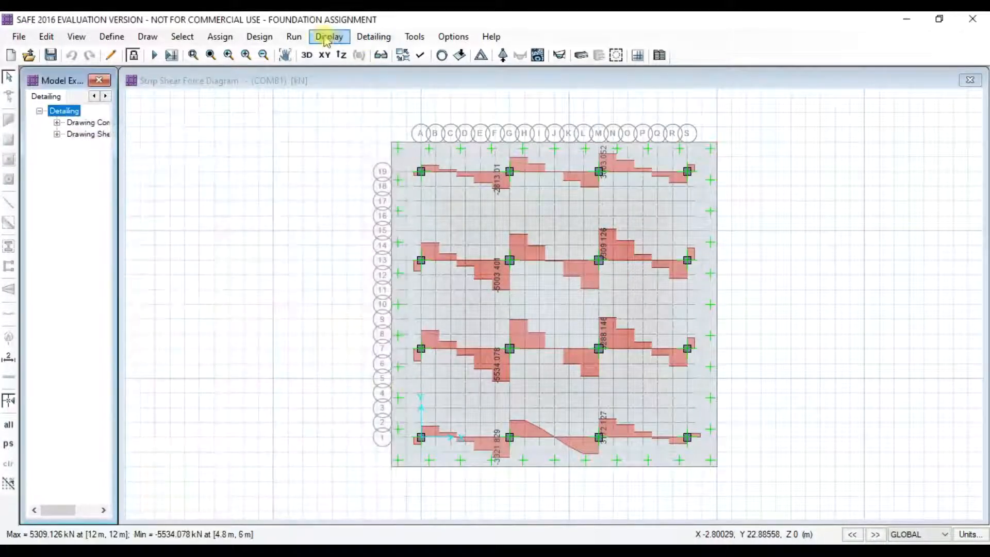
# - Plot the COMB1 MMax slab moment contours
pyautogui.click(326, 37)
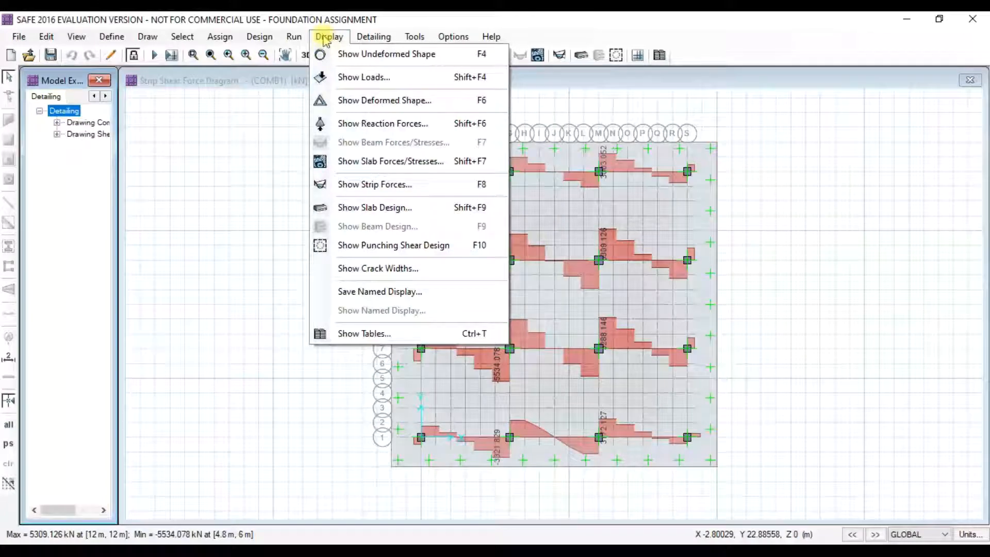
pyautogui.click(393, 164)
pyautogui.moveTo(444, 106); pyautogui.dragTo(237, 102)
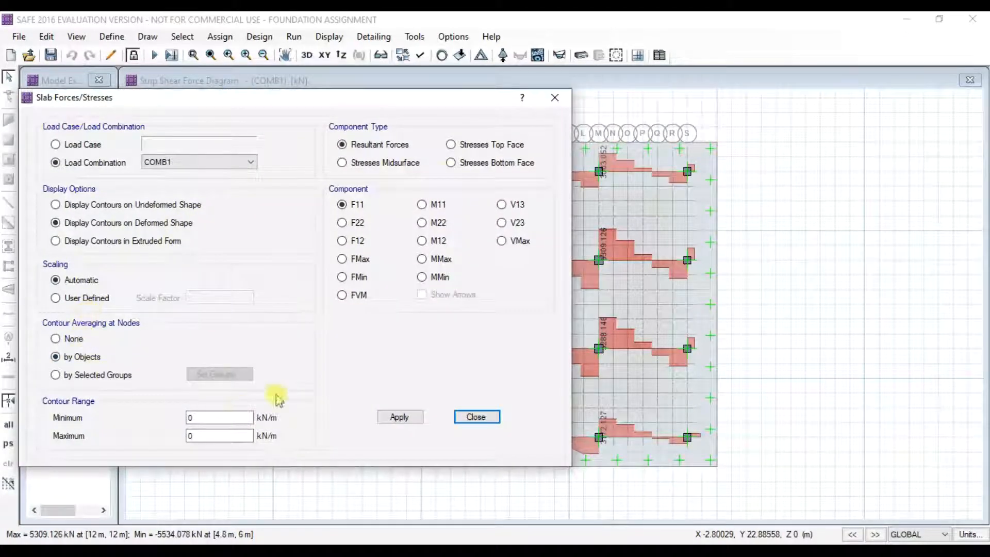
pyautogui.click(422, 259)
pyautogui.click(400, 417)
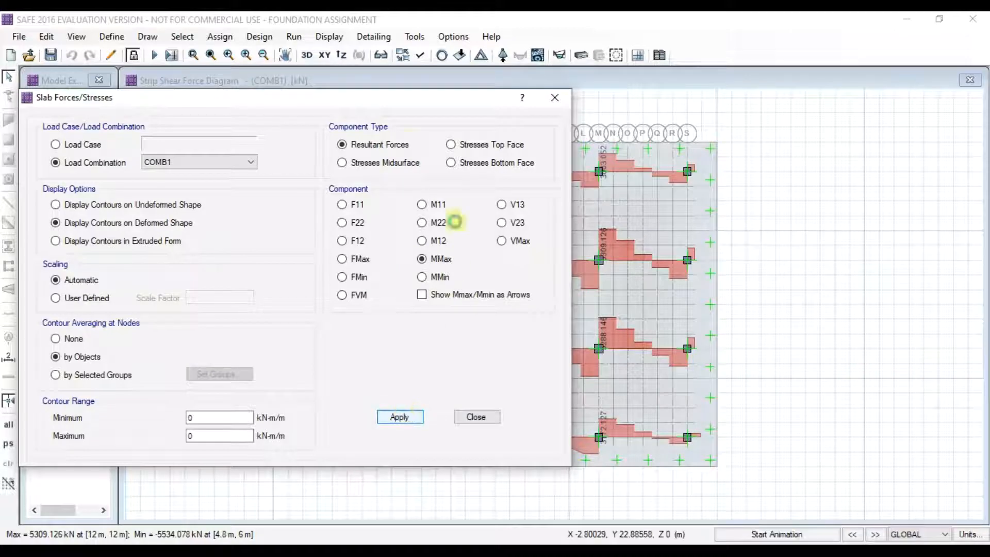
# - Switch the slab contours to VMax resultant shear in kN/m, then close the slab forces settings
pyautogui.moveTo(362, 108); pyautogui.dragTo(379, 144)
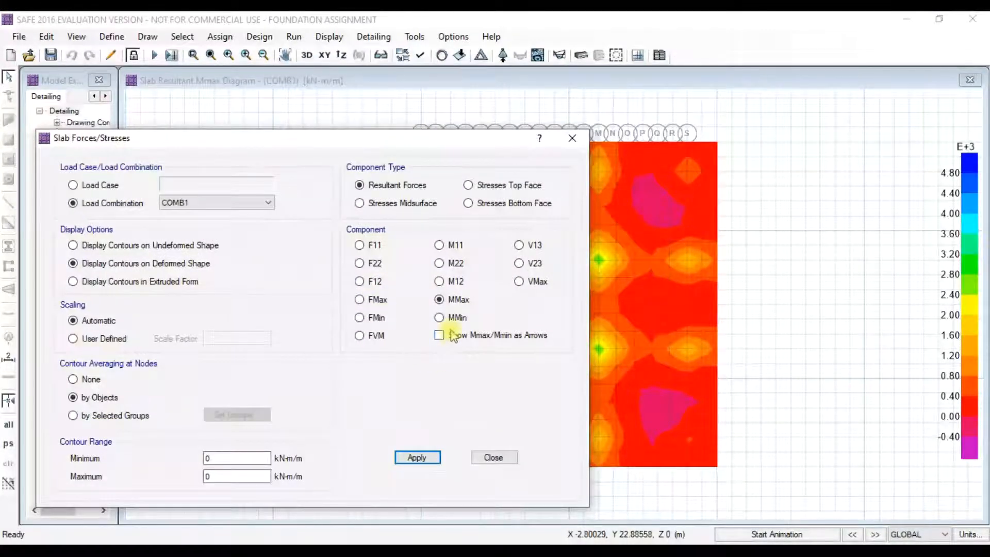
pyautogui.click(520, 282)
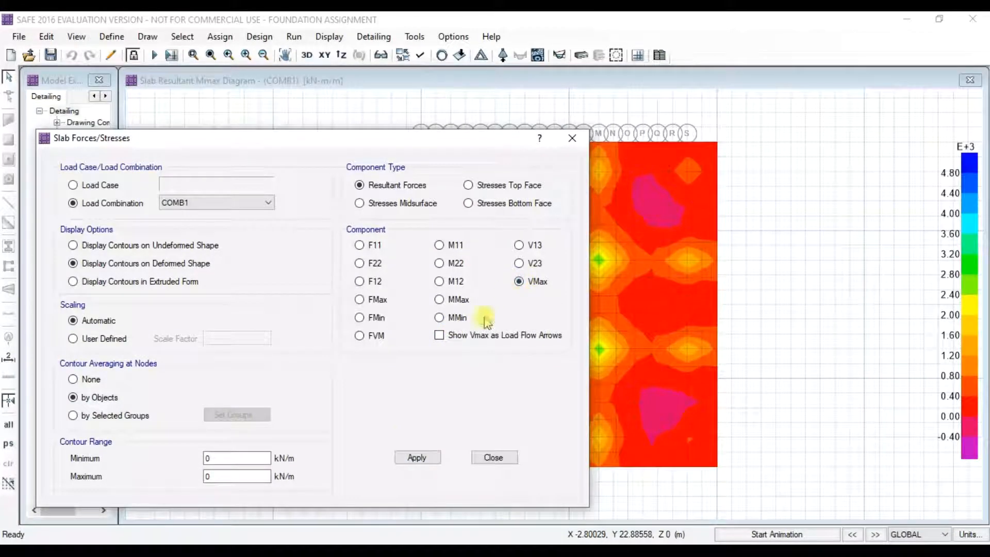
pyautogui.click(417, 458)
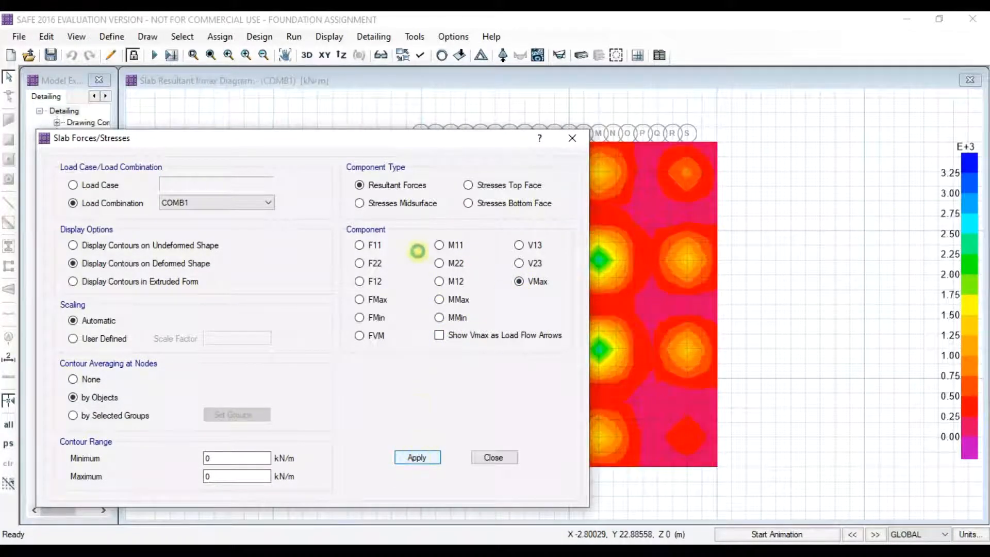
pyautogui.moveTo(381, 145); pyautogui.dragTo(137, 253)
pyautogui.click(823, 319)
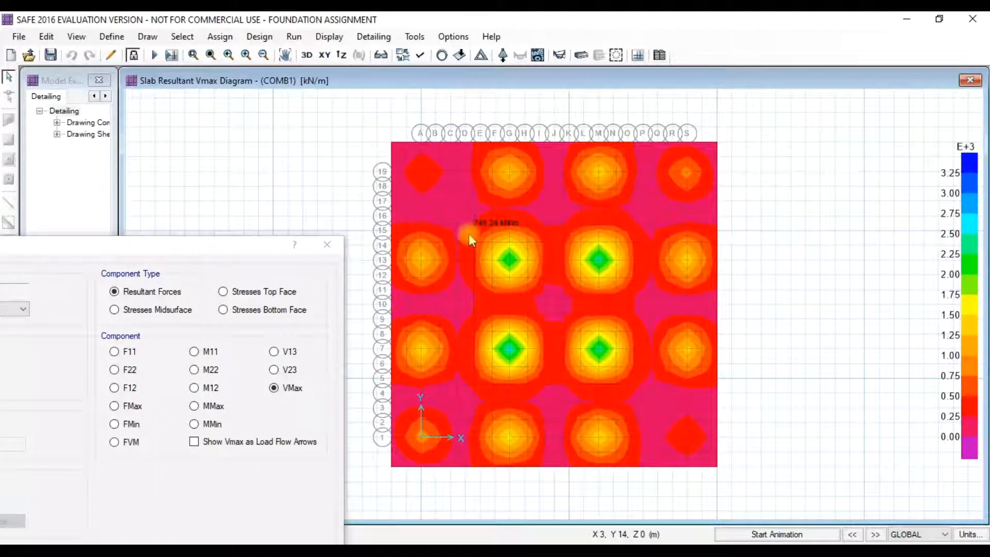
pyautogui.moveTo(221, 248); pyautogui.dragTo(491, 139)
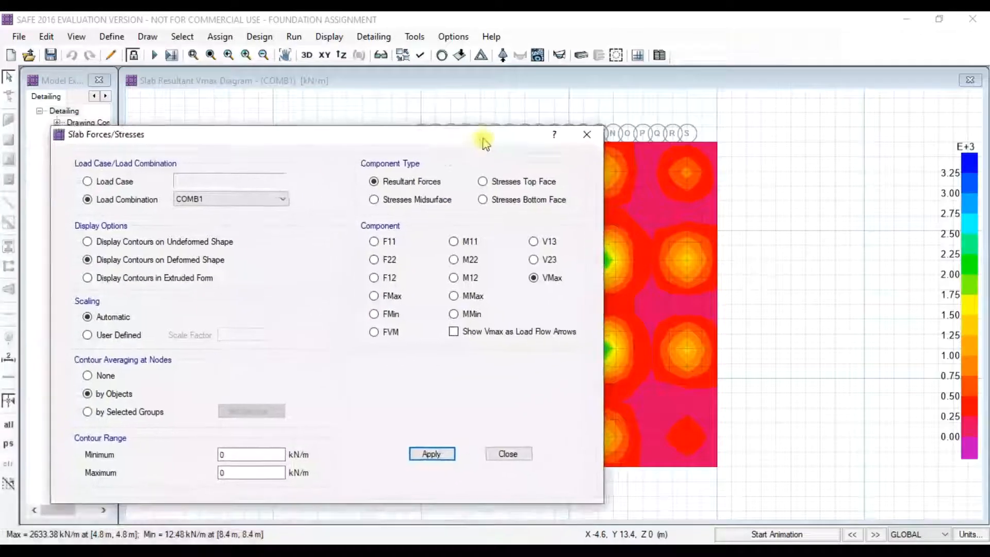
pyautogui.click(110, 182)
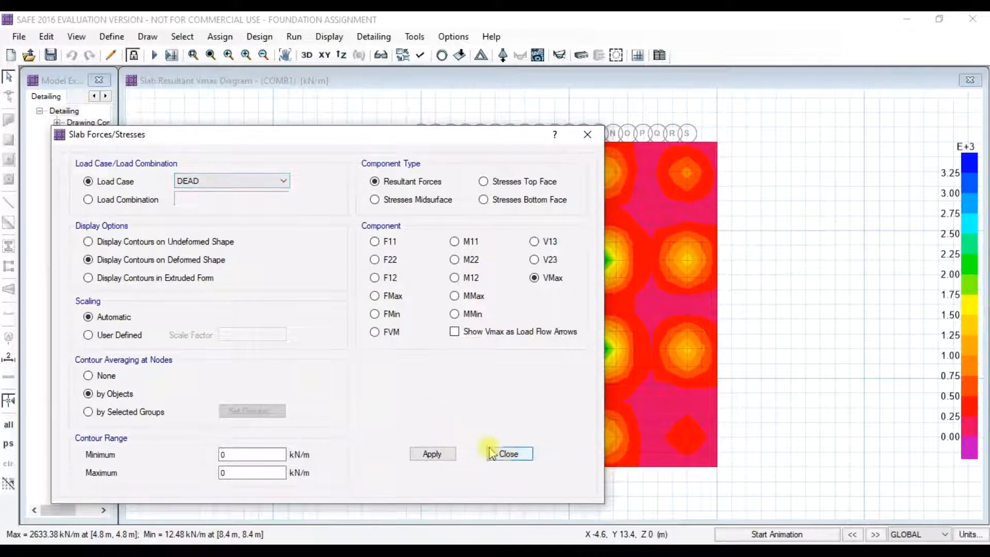
pyautogui.click(507, 454)
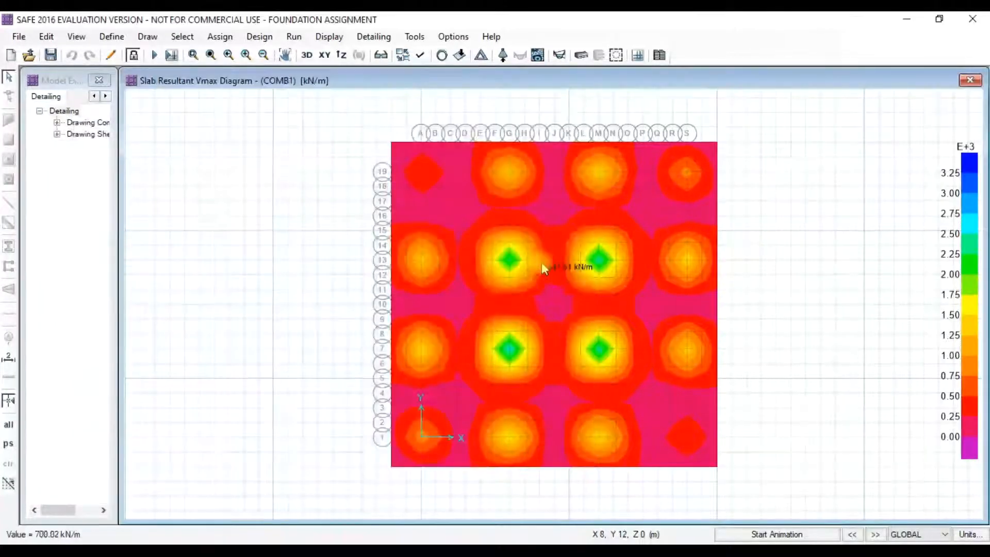
pyautogui.click(373, 37)
pyautogui.moveTo(326, 37)
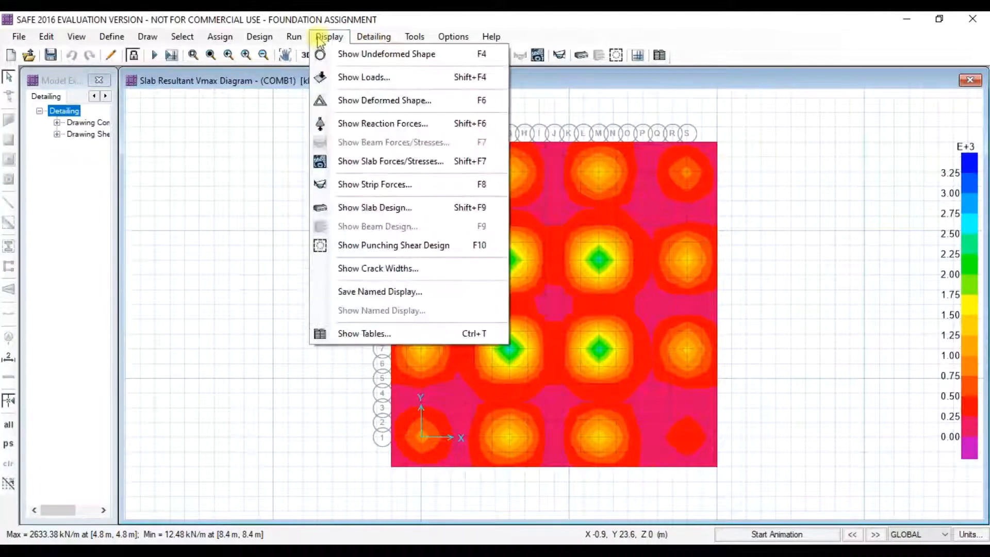
# - Show Layer A strip reinforcement intensity with Impose Minimum Reinforcing checked
pyautogui.click(367, 208)
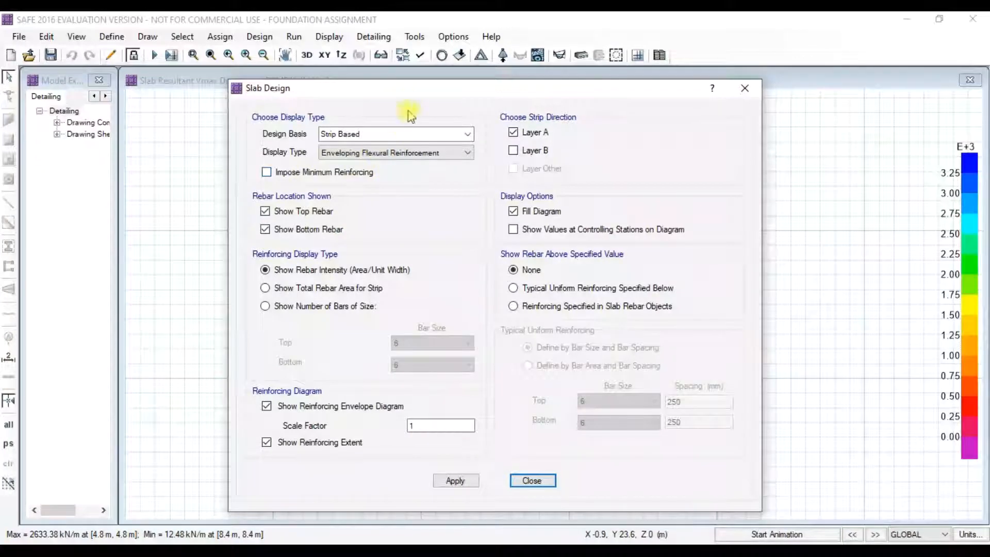
pyautogui.moveTo(359, 89); pyautogui.dragTo(227, 93)
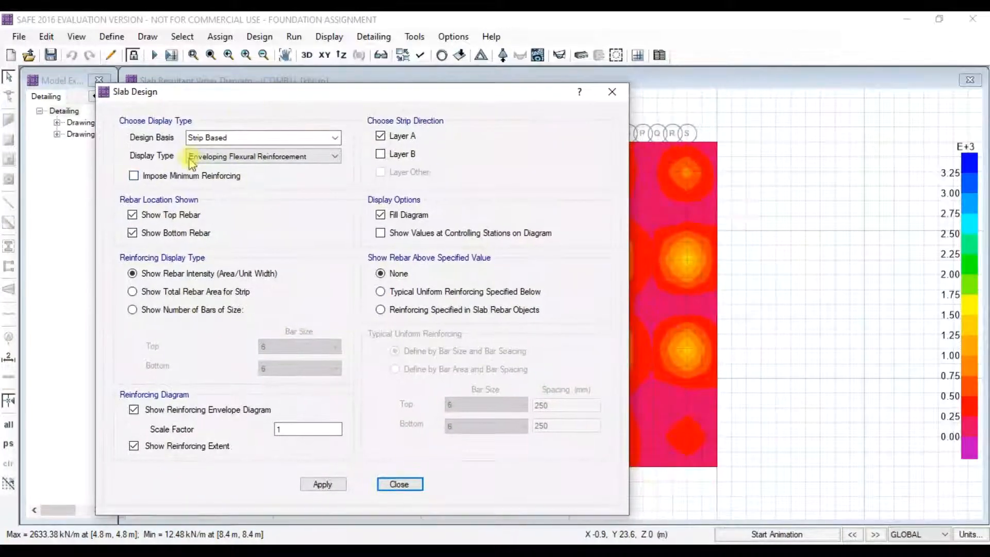
pyautogui.click(134, 176)
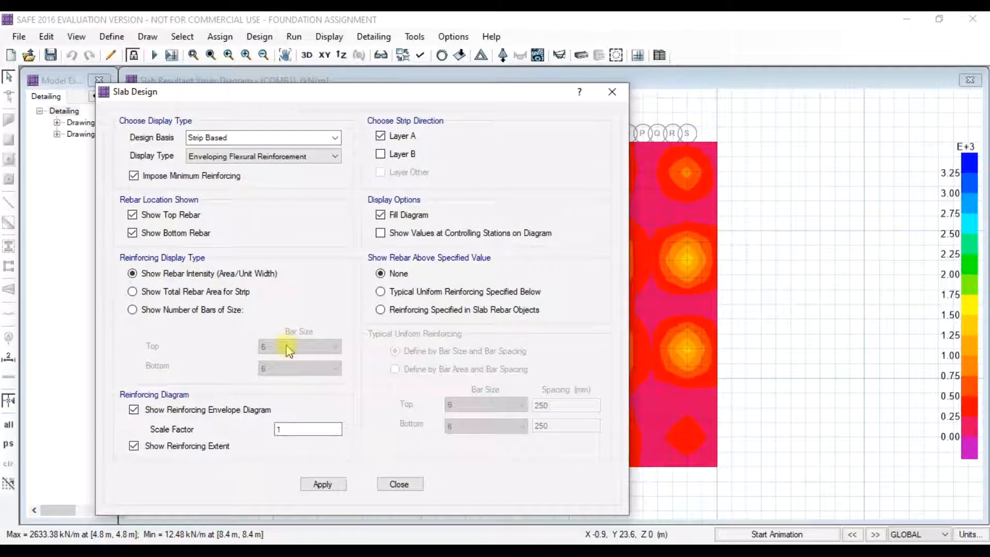
pyautogui.click(325, 484)
pyautogui.moveTo(476, 98); pyautogui.dragTo(169, 148)
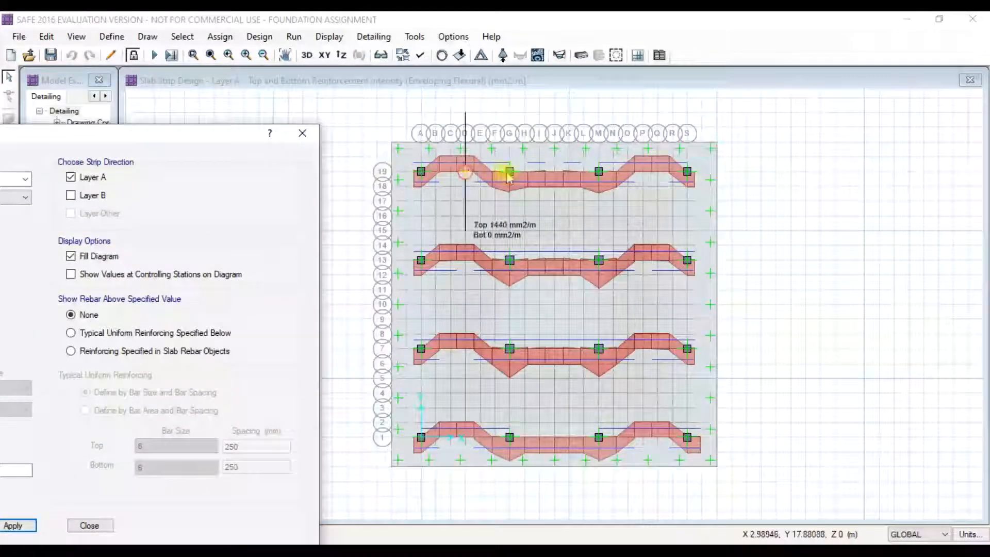
pyautogui.moveTo(464, 177)
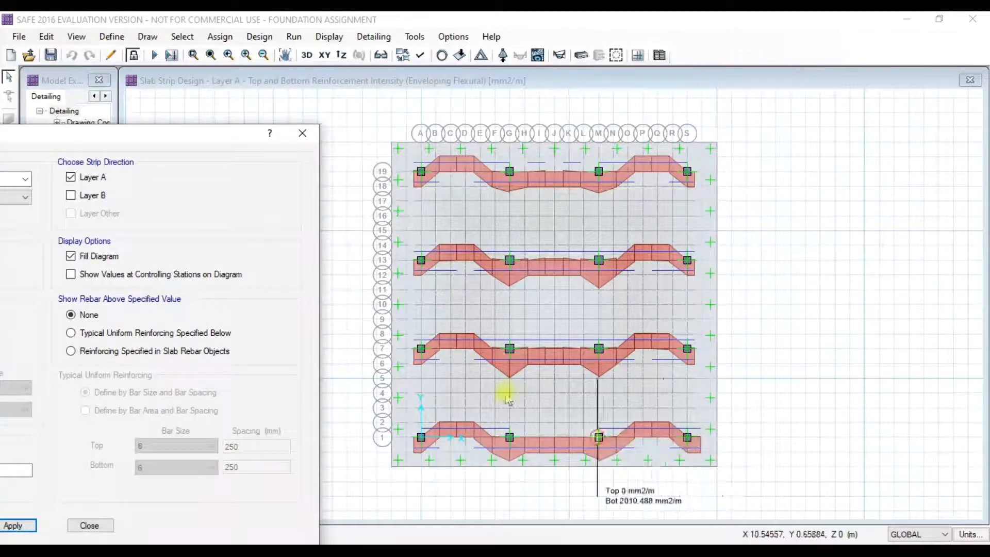
# - Redraw the reinforcement intensity for the Layer B strips and close the slab design settings
pyautogui.click(72, 196)
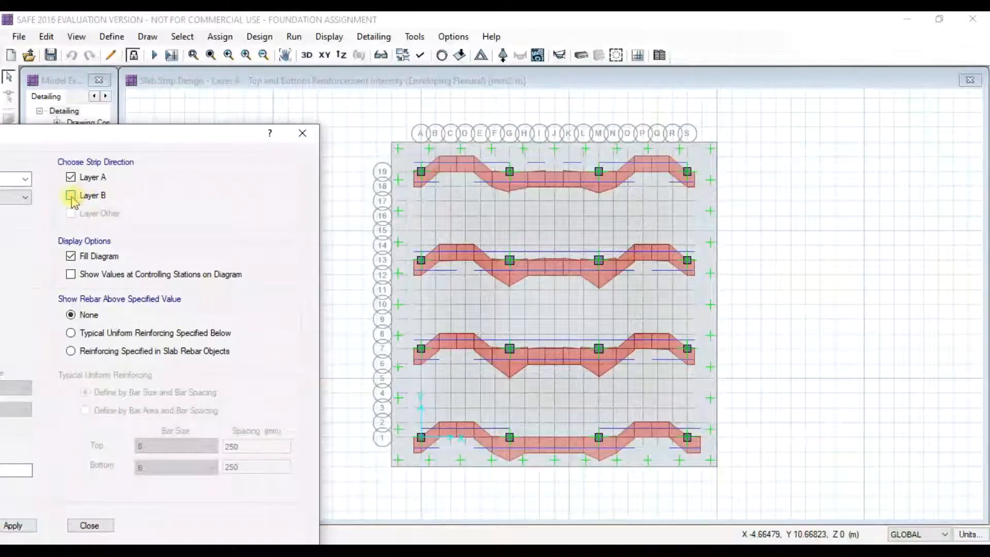
pyautogui.click(14, 526)
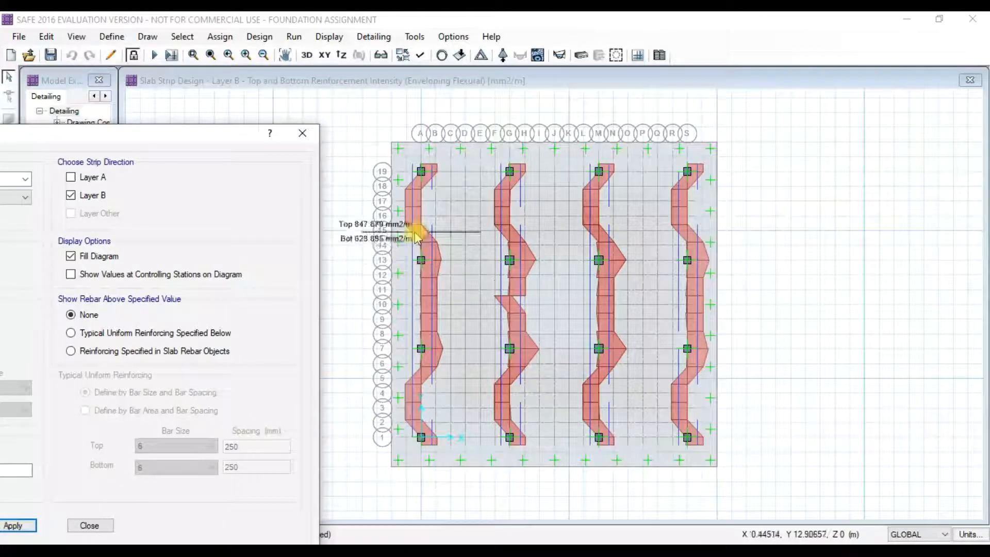
pyautogui.moveTo(116, 138); pyautogui.dragTo(426, 113)
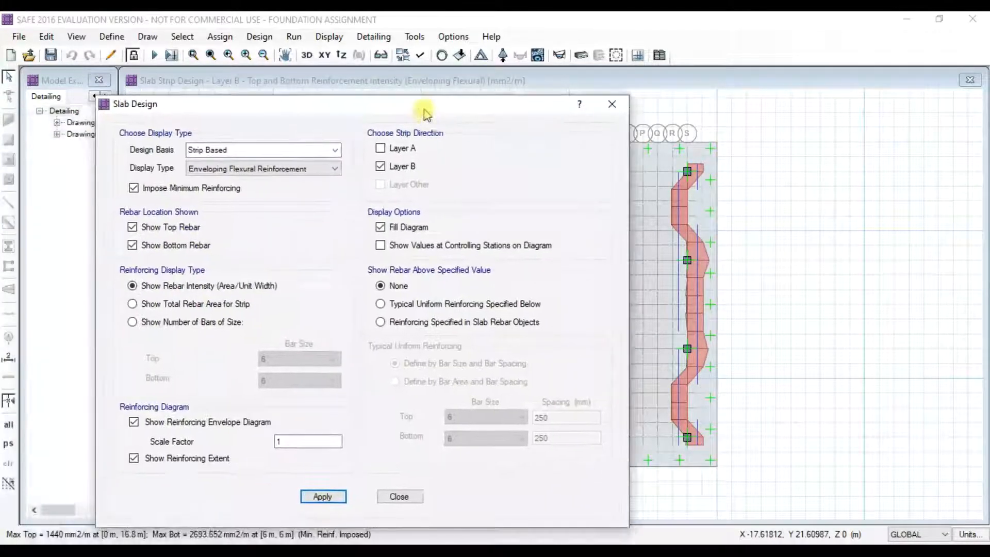
pyautogui.click(398, 496)
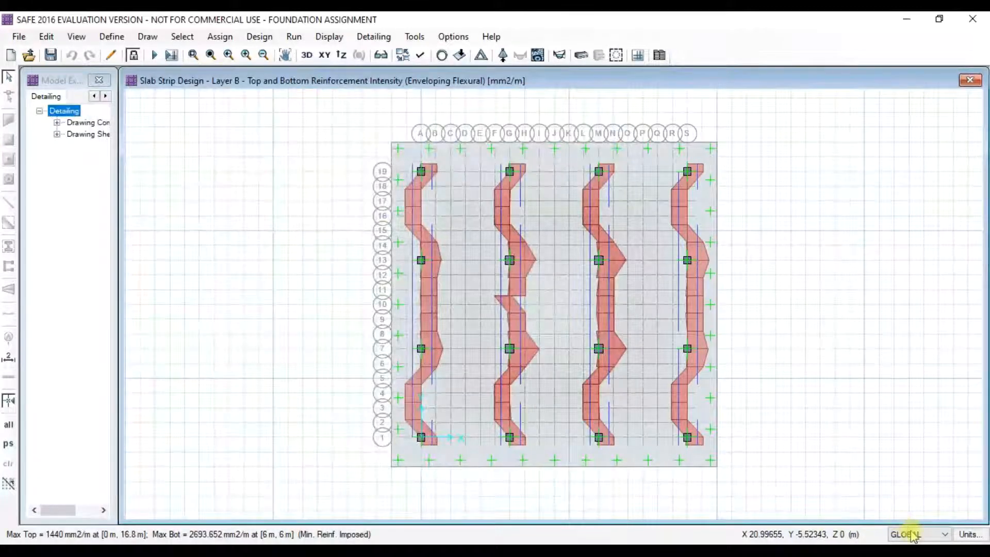
# - Plot the COMB1 slab-bottom crack widths for the mat, peaking at 0.515 mm
pyautogui.click(323, 40)
pyautogui.click(325, 37)
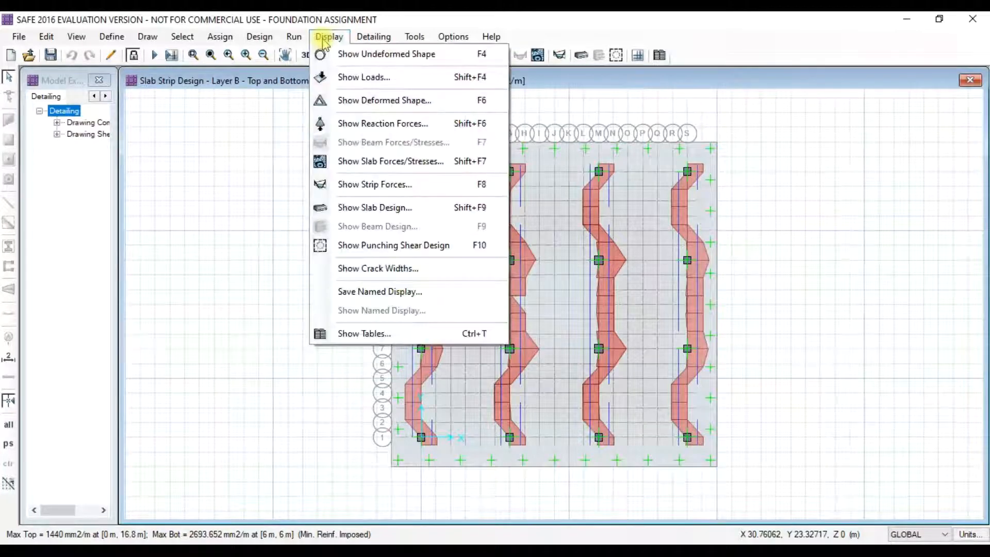
pyautogui.click(372, 270)
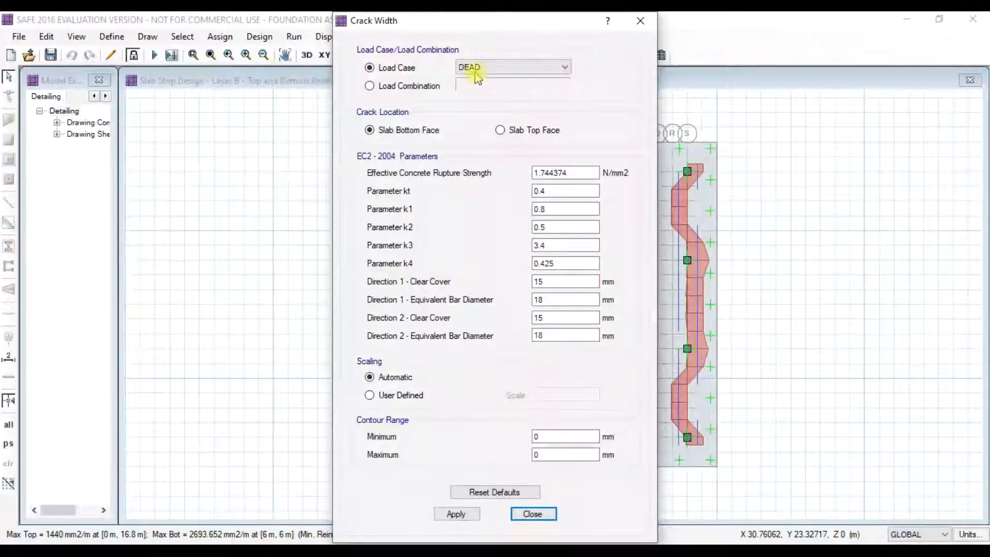
pyautogui.click(370, 86)
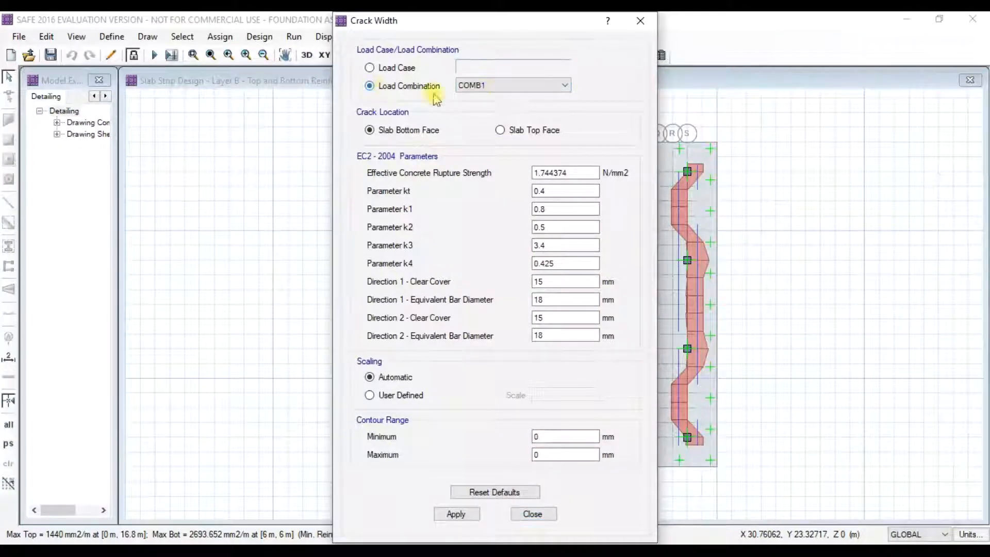
pyautogui.click(456, 514)
pyautogui.moveTo(543, 22); pyautogui.dragTo(203, 81)
pyautogui.click(461, 297)
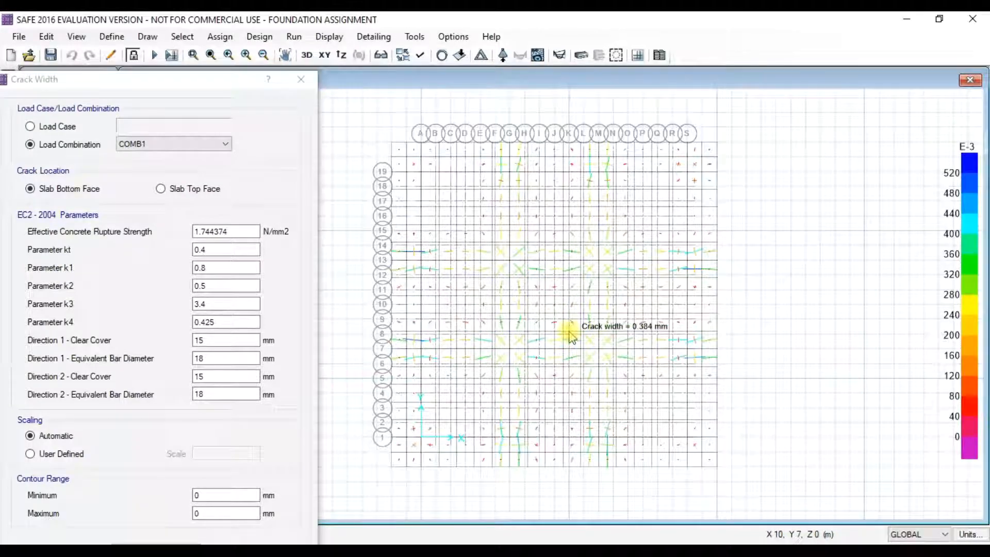
pyautogui.scroll(1, 570, 338)
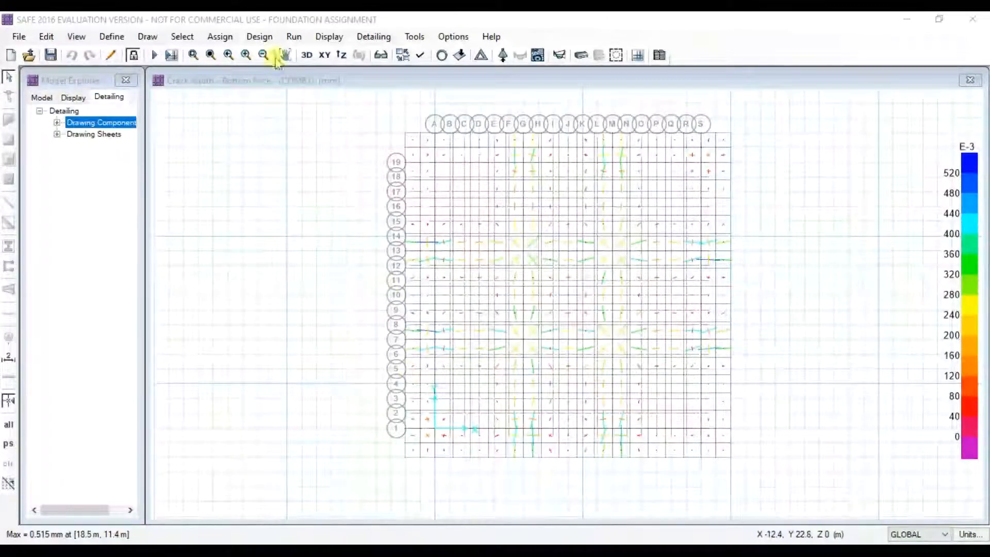
# - Run detailing to generate the drawings
pyautogui.click(294, 37)
pyautogui.click(328, 98)
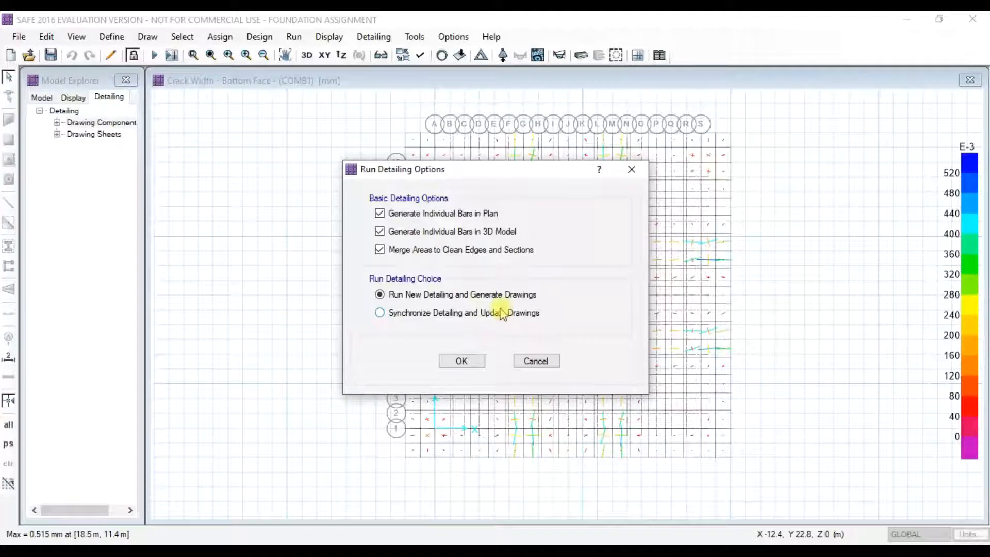
pyautogui.click(465, 360)
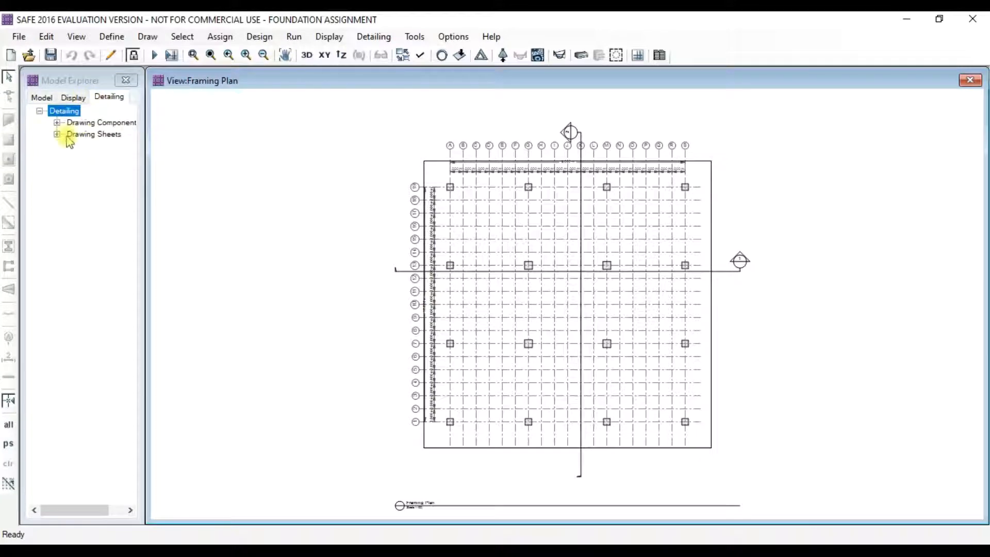
# - Open the curtailment, framing plan, rebar table, rebar schedule and Bill of Quantities drawings
pyautogui.click(57, 123)
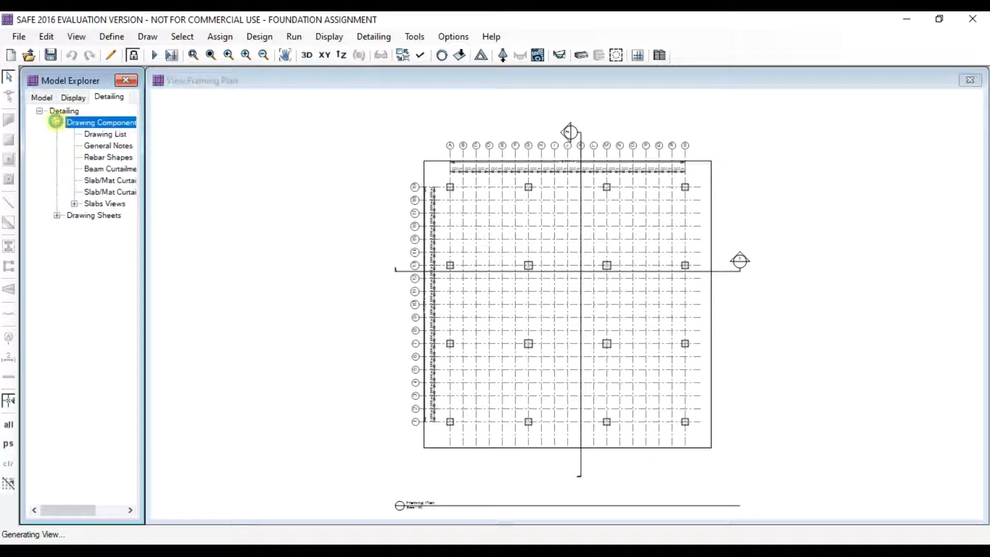
pyautogui.moveTo(157, 229); pyautogui.dragTo(211, 239)
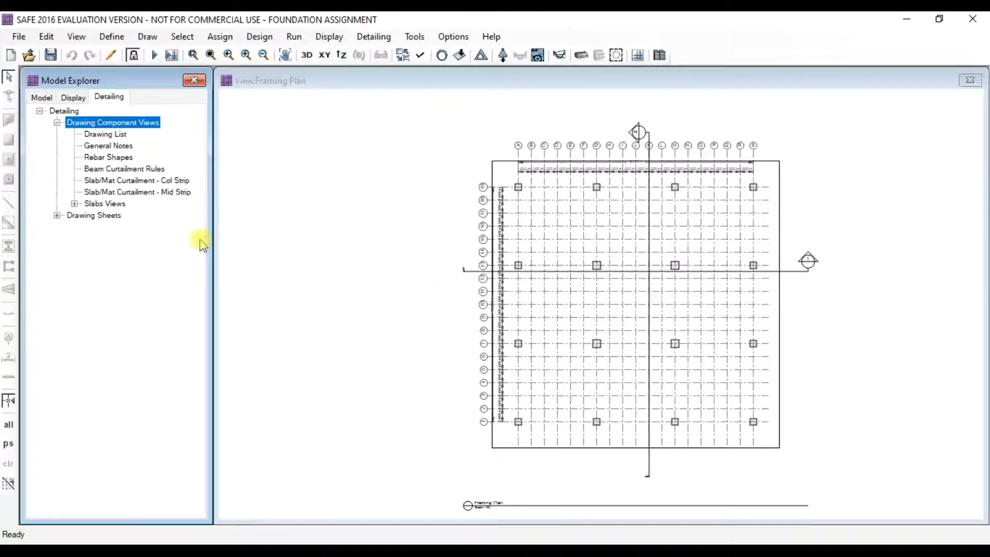
pyautogui.click(97, 160)
pyautogui.doubleClick(99, 169)
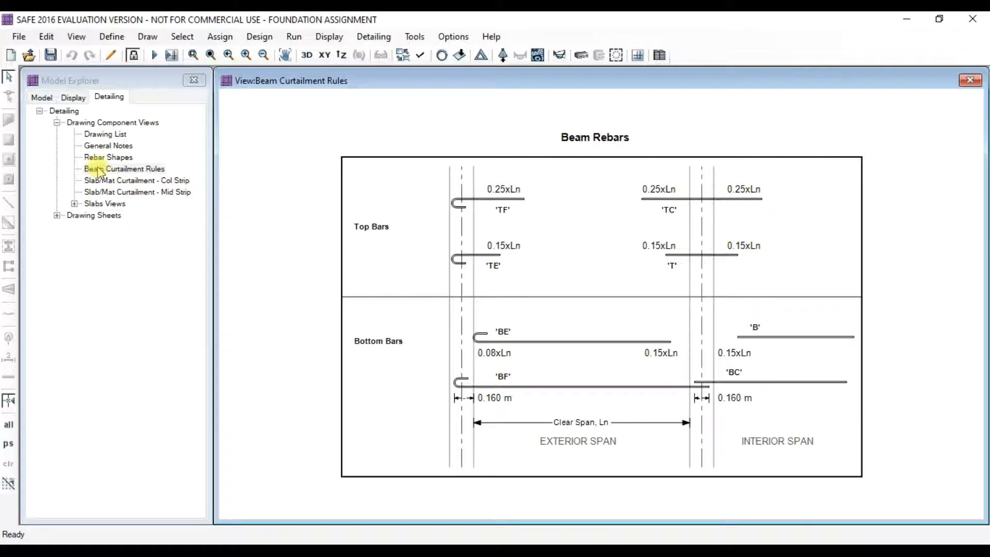
pyautogui.doubleClick(100, 180)
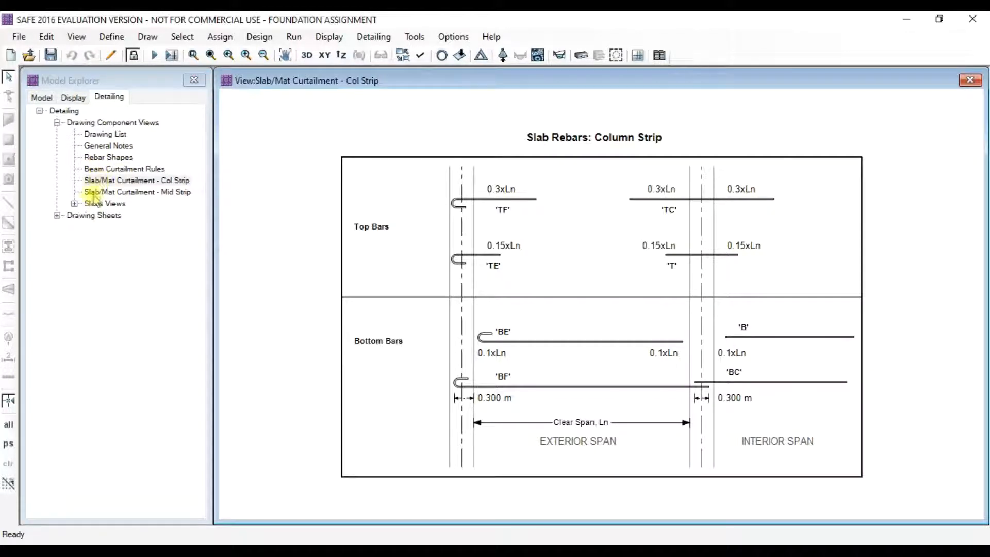
pyautogui.click(74, 204)
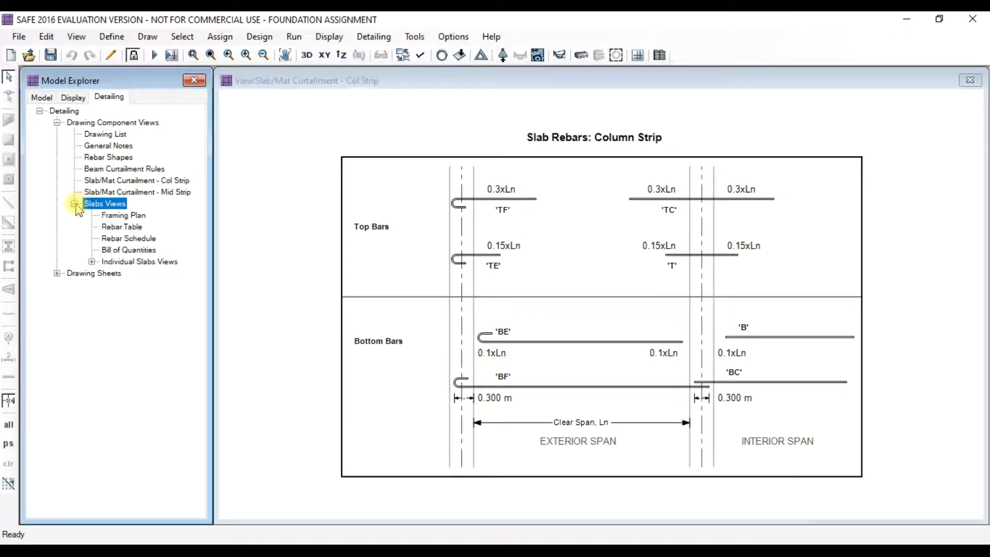
pyautogui.doubleClick(118, 227)
pyautogui.doubleClick(117, 216)
pyautogui.doubleClick(120, 240)
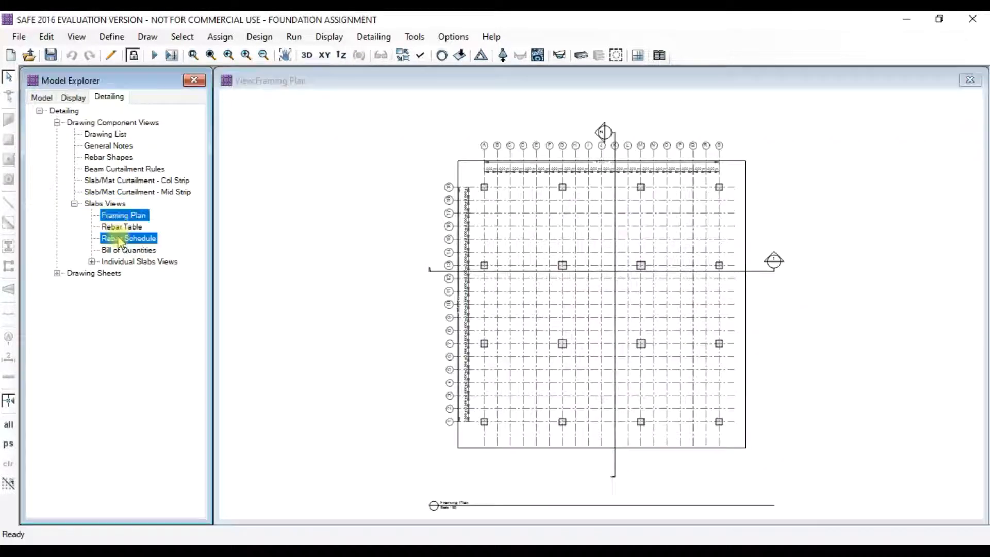
pyautogui.doubleClick(124, 251)
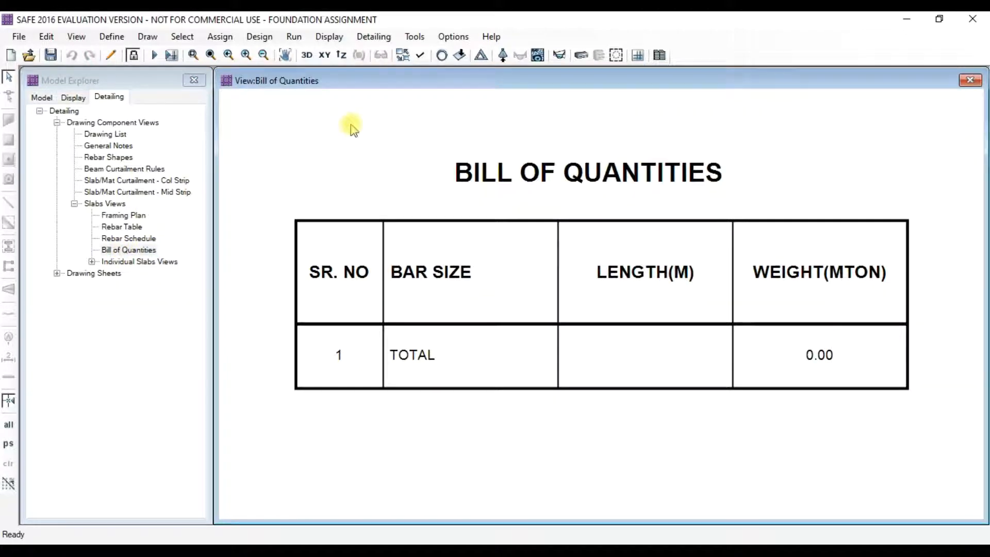
# - Rerun the detailing
pyautogui.click(294, 37)
pyautogui.click(329, 97)
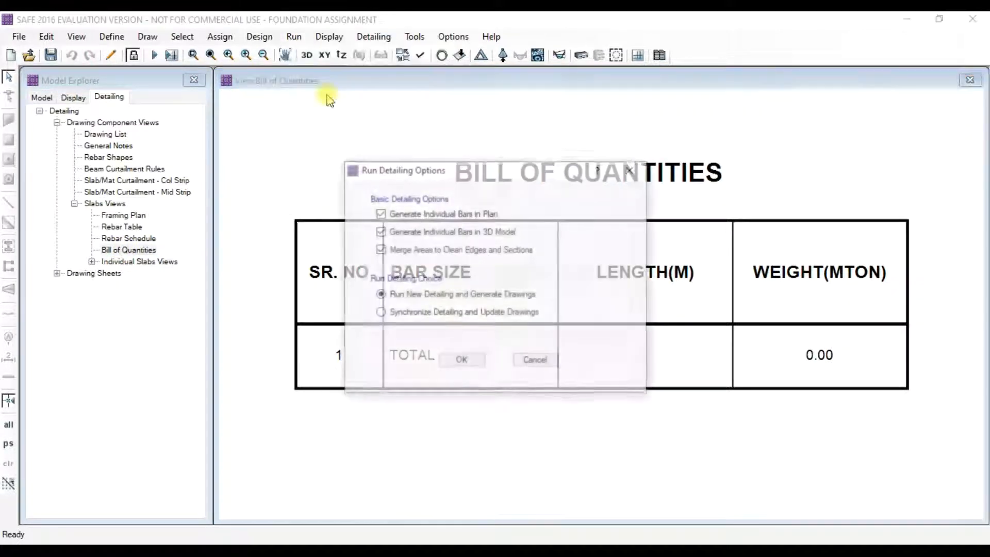
pyautogui.click(462, 361)
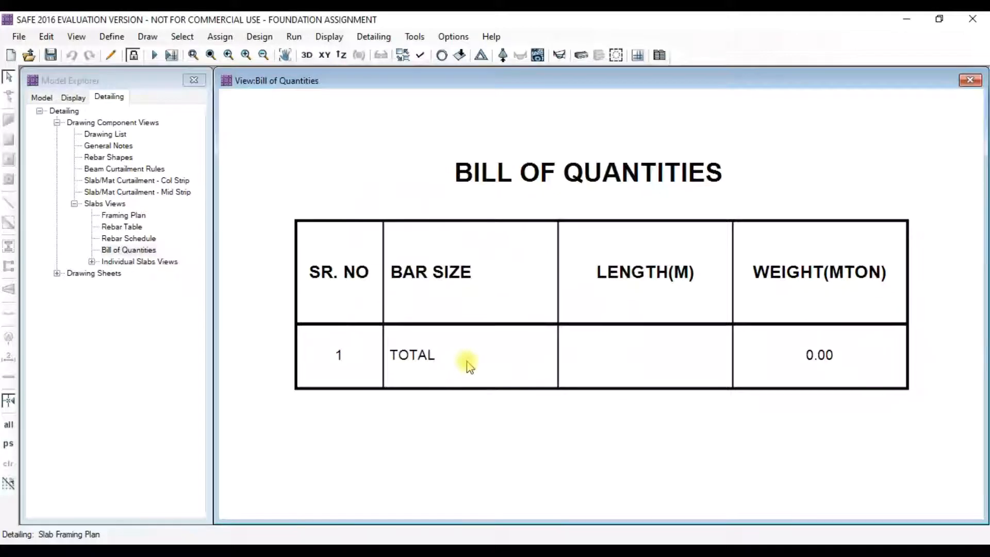
# - Open the updated Rebar Table, Rebar Schedule and Bill of Quantities, now totalling 18.17 MTON
pyautogui.click(57, 122)
pyautogui.click(74, 203)
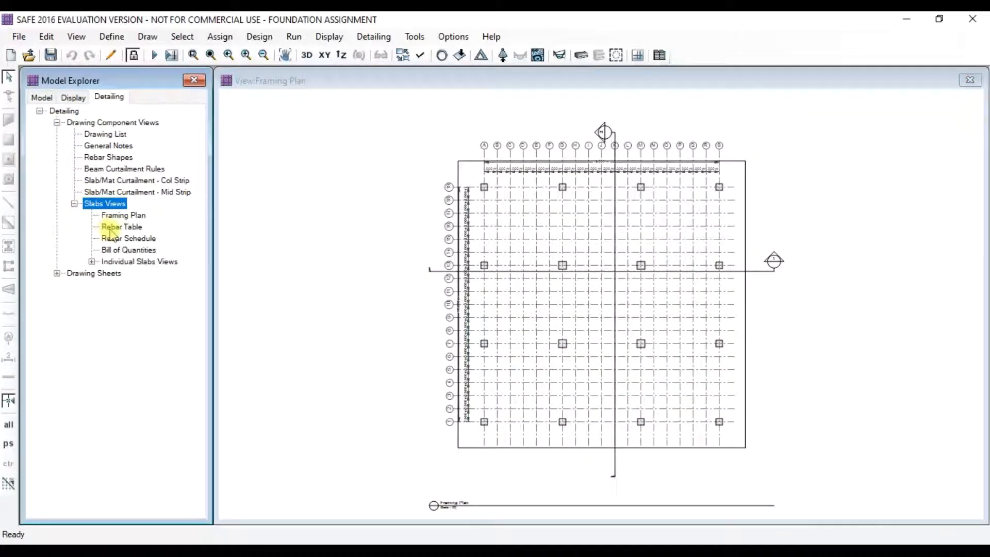
pyautogui.doubleClick(110, 228)
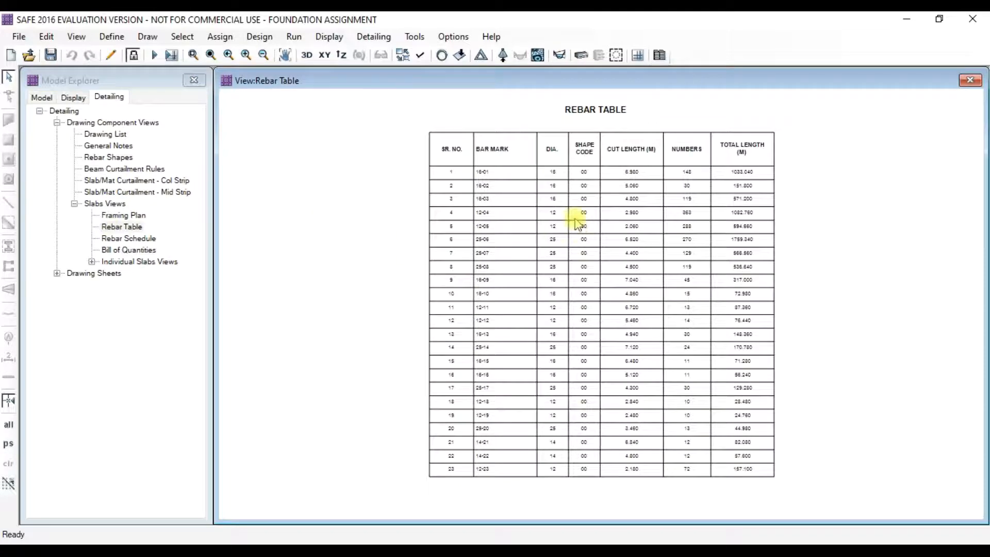
pyautogui.scroll(1, 537, 176)
pyautogui.scroll(2, 534, 173)
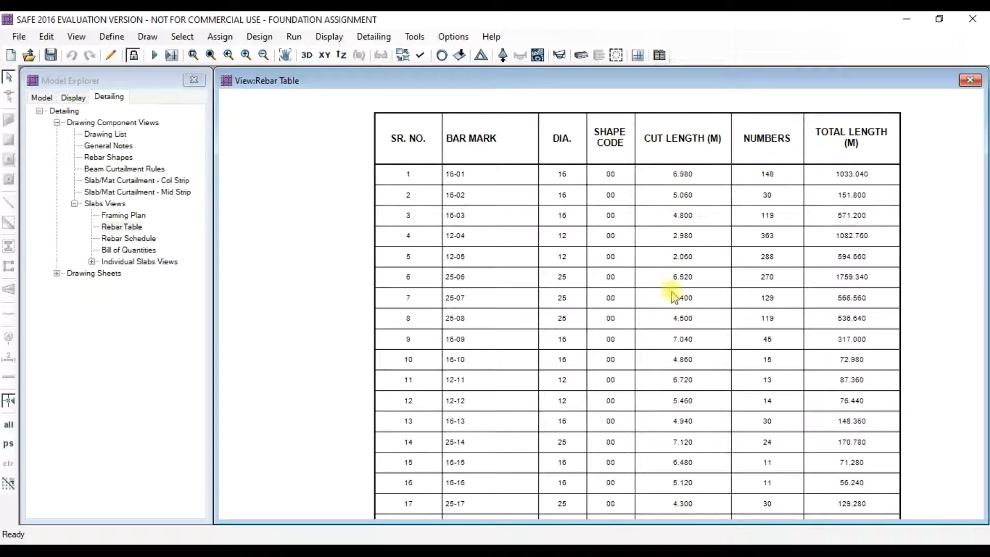
pyautogui.doubleClick(135, 240)
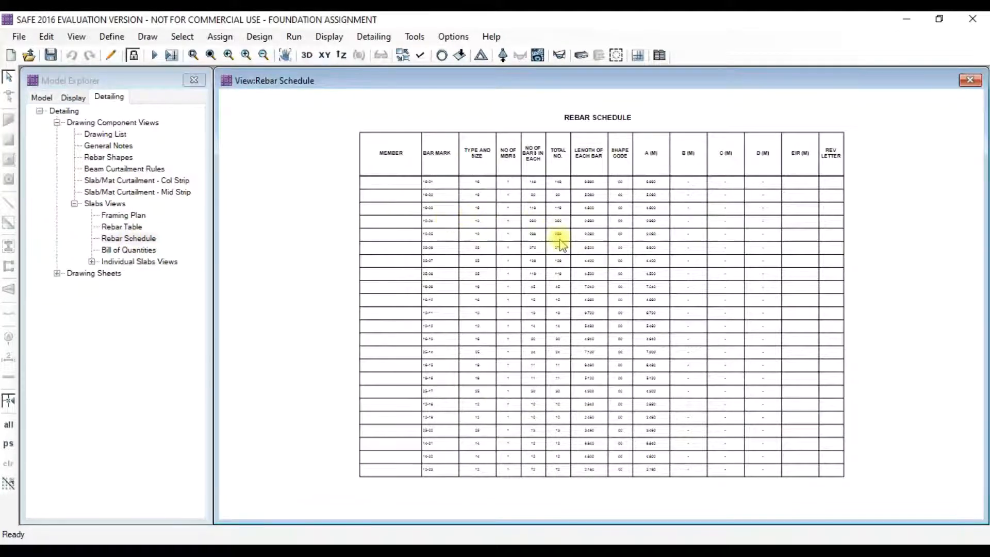
pyautogui.scroll(4, 560, 243)
pyautogui.doubleClick(126, 250)
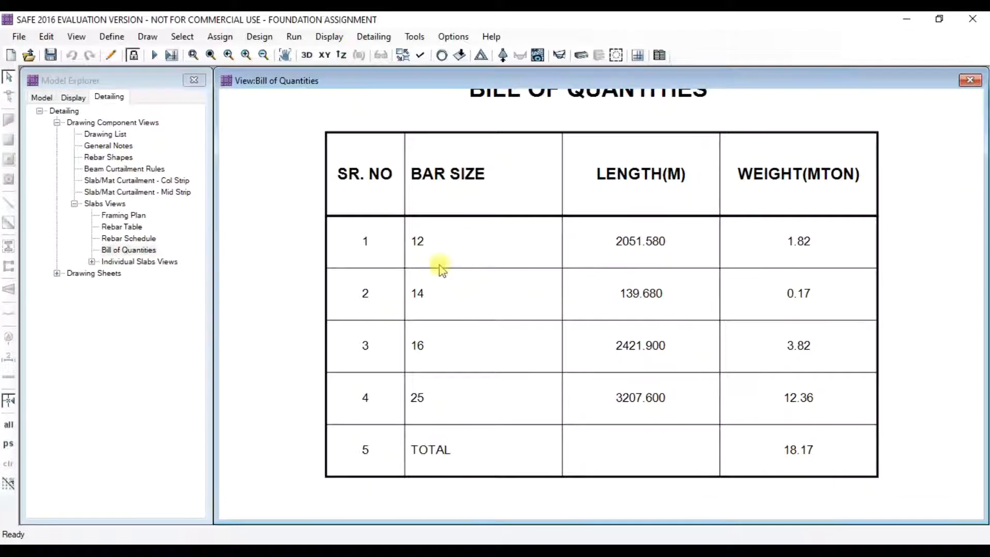
# - Review the Mat1 Rebar Plan, Top Rebar Plan and Bottom Rebar Plan drawings
pyautogui.click(128, 263)
pyautogui.click(92, 262)
pyautogui.click(109, 274)
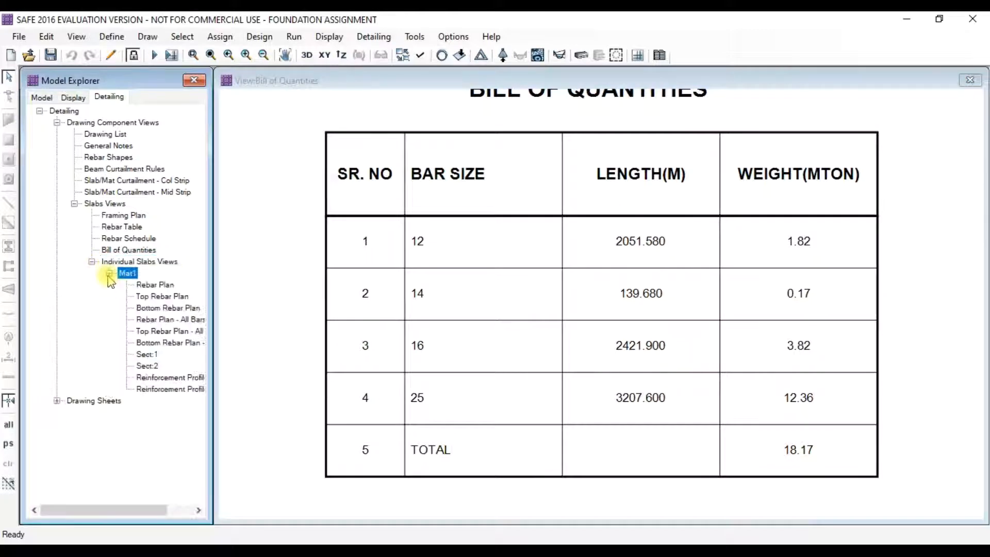
pyautogui.moveTo(144, 516); pyautogui.dragTo(168, 516)
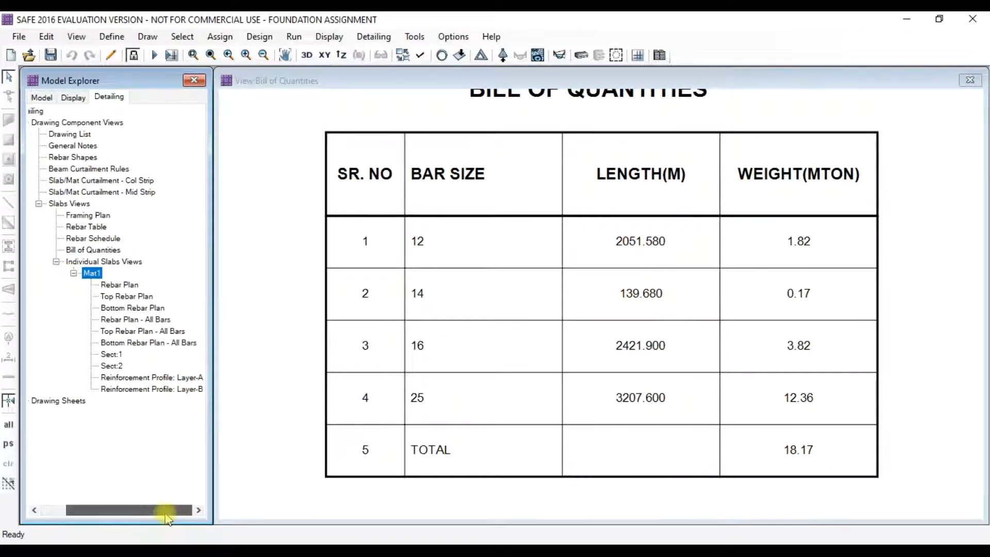
pyautogui.doubleClick(121, 286)
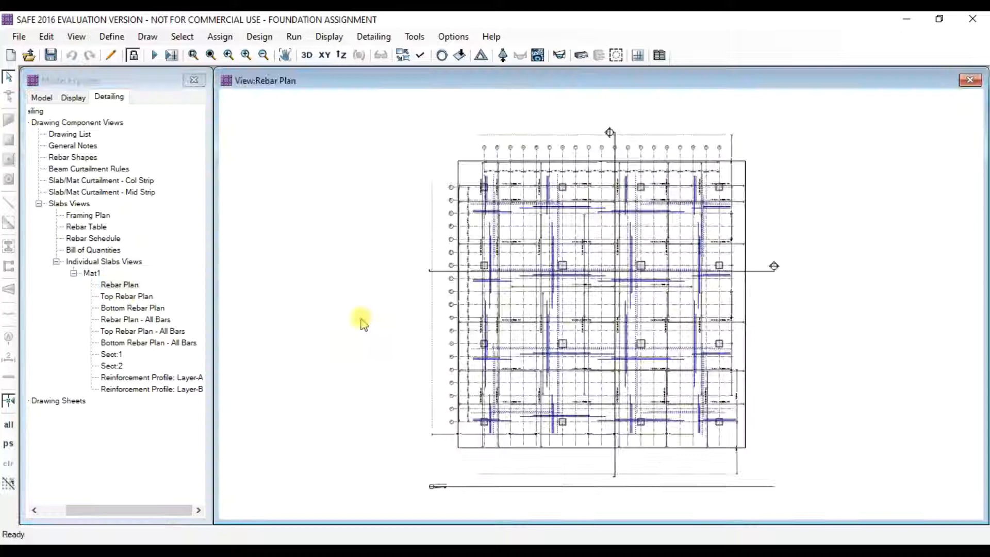
pyautogui.scroll(4, 588, 308)
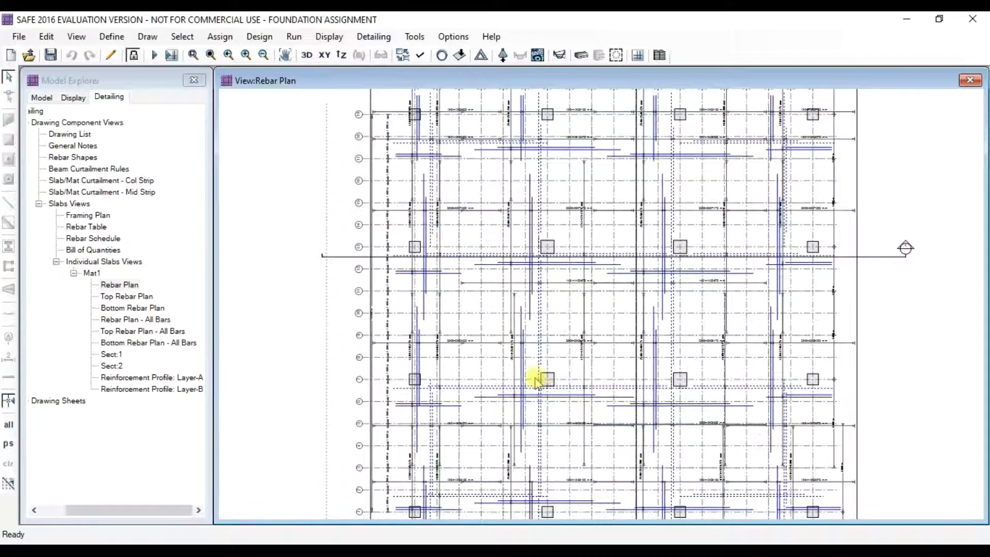
pyautogui.scroll(5, 537, 382)
pyautogui.scroll(3, 504, 354)
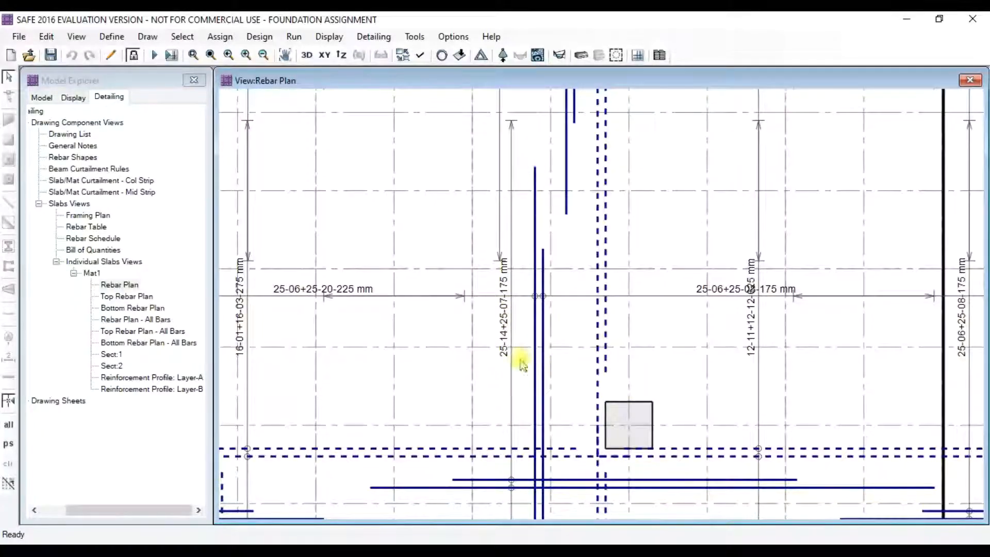
pyautogui.scroll(-1, 391, 288)
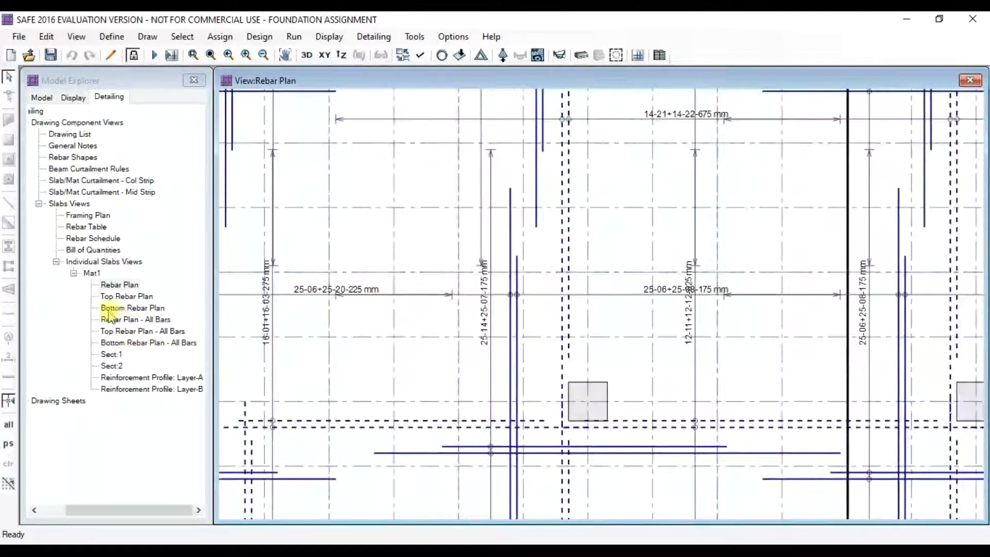
pyautogui.doubleClick(122, 297)
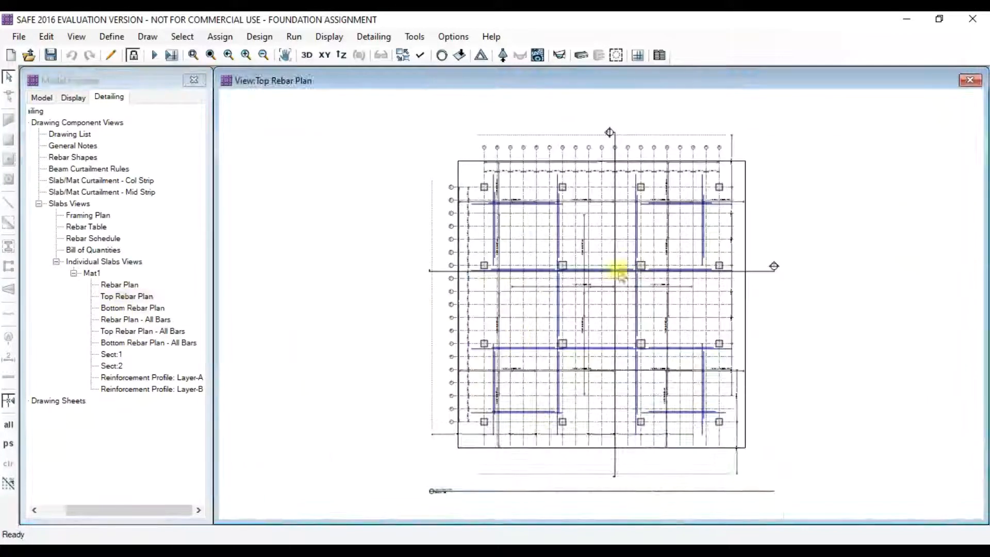
pyautogui.doubleClick(127, 308)
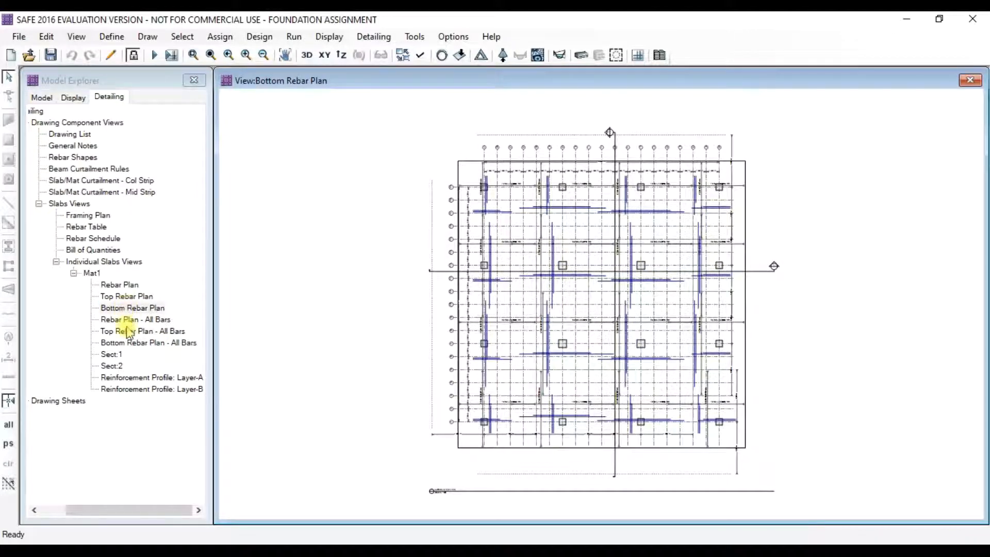
# - Open the Mat1 Sect:1 section and the Reinforcement Profile: Layer-A drawing
pyautogui.doubleClick(113, 354)
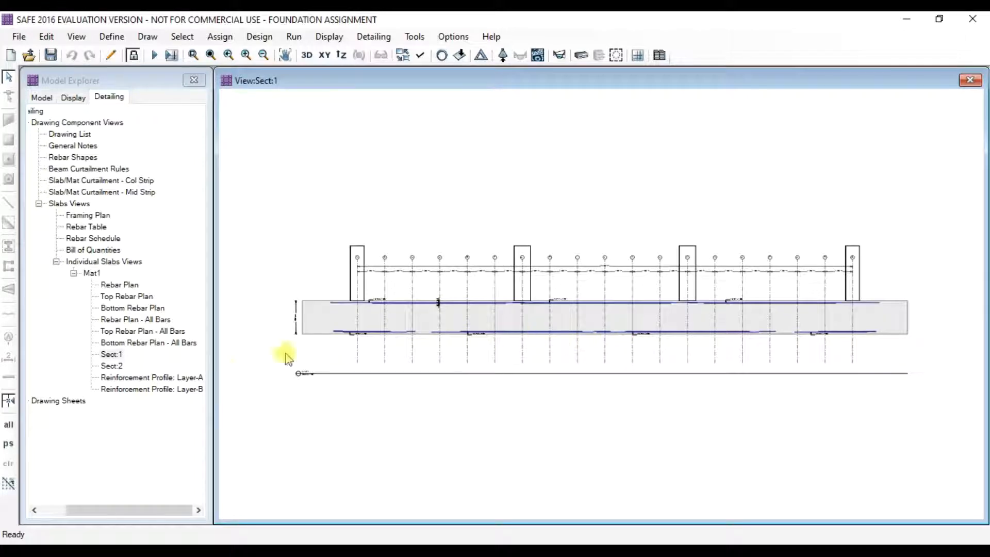
pyautogui.doubleClick(145, 379)
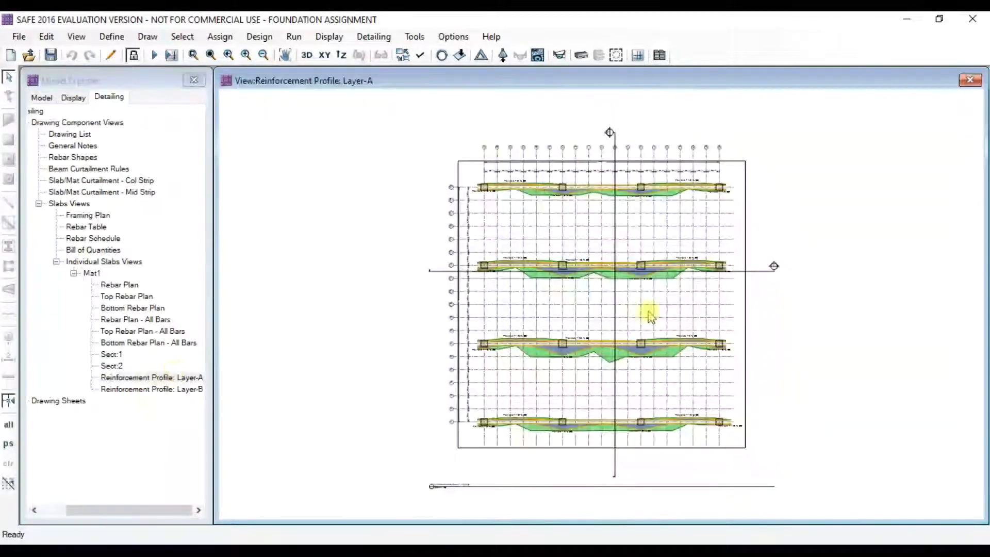
pyautogui.scroll(3, 546, 223)
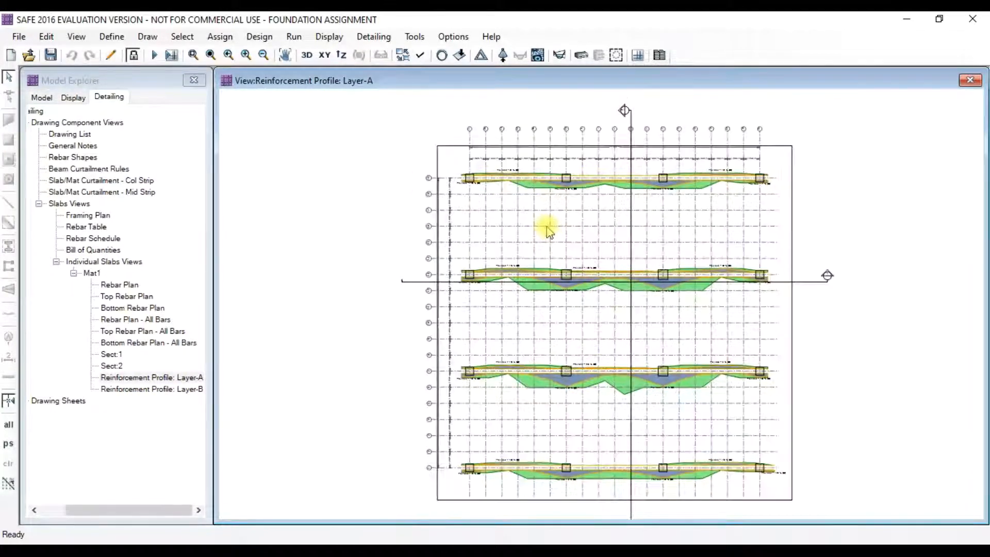